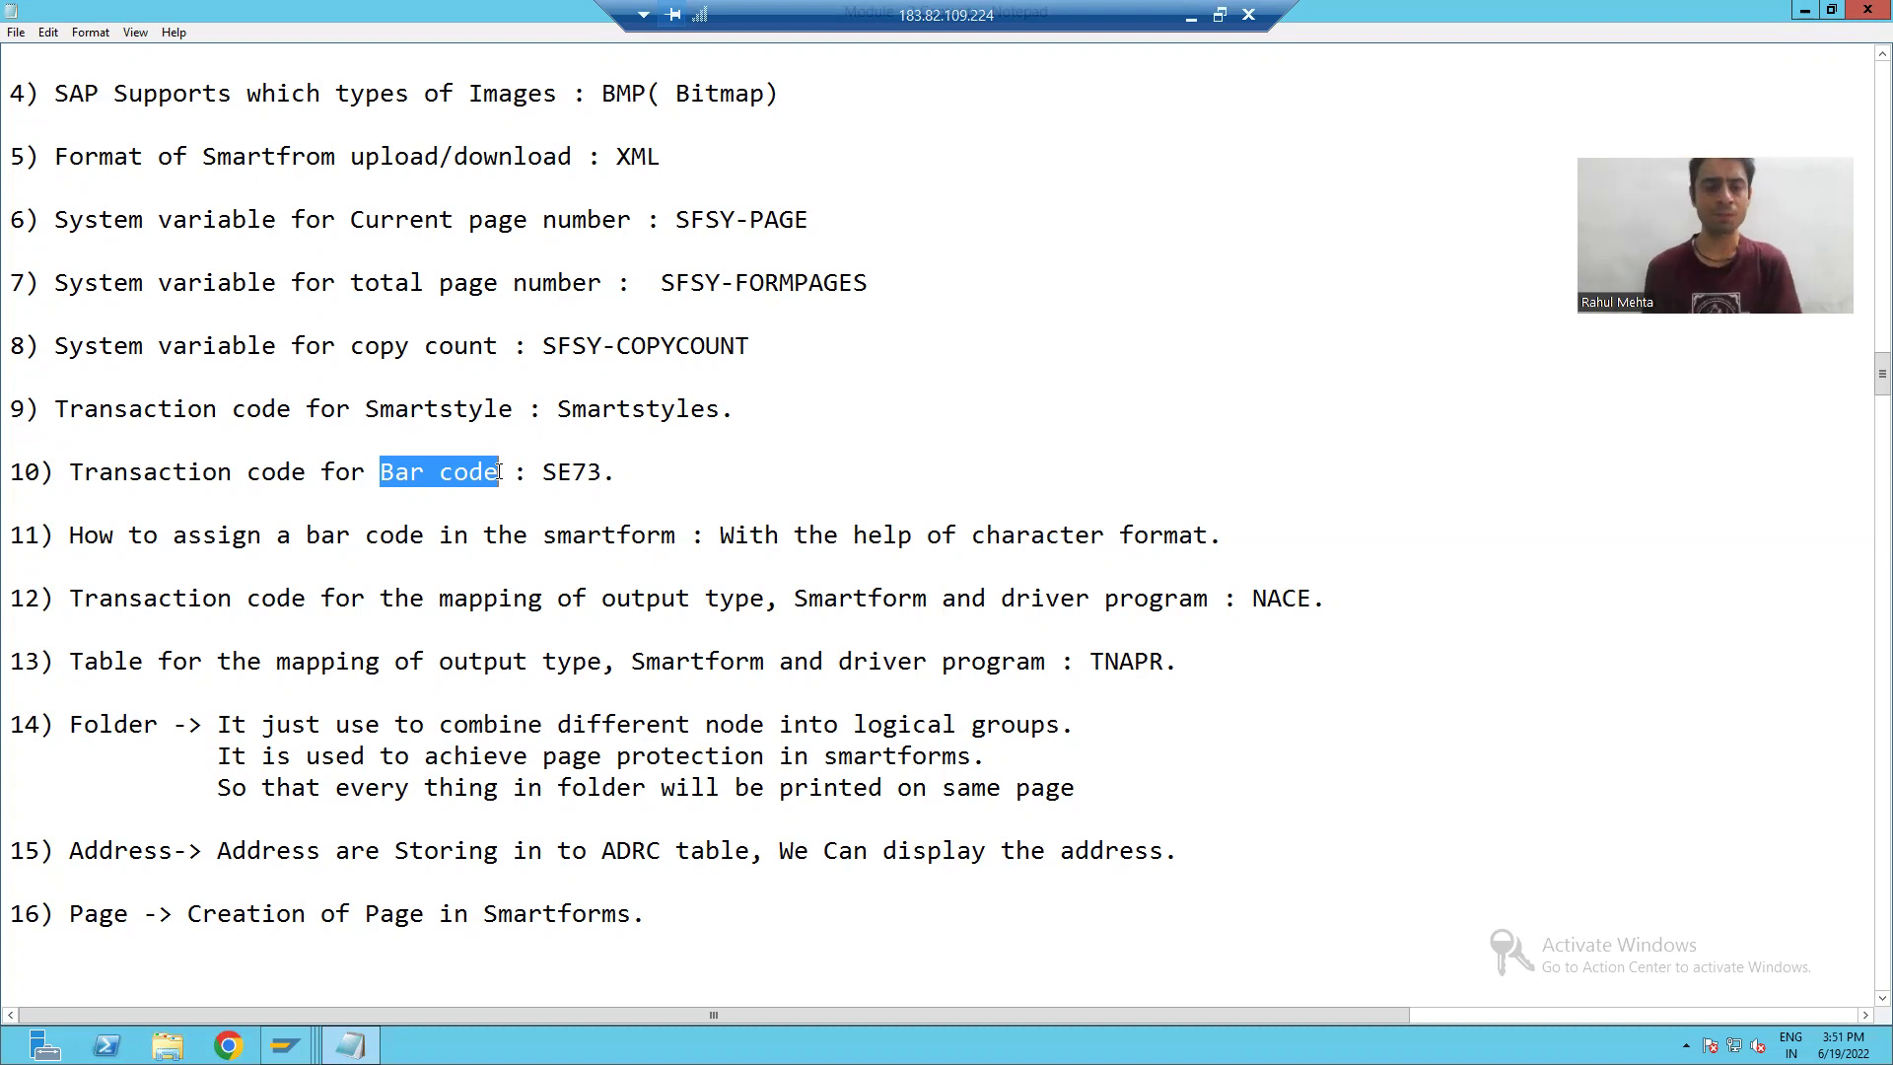
Highlight the transaction code SE73 in the notes and switch to the SAP Easy Access window.
left_click(331, 509)
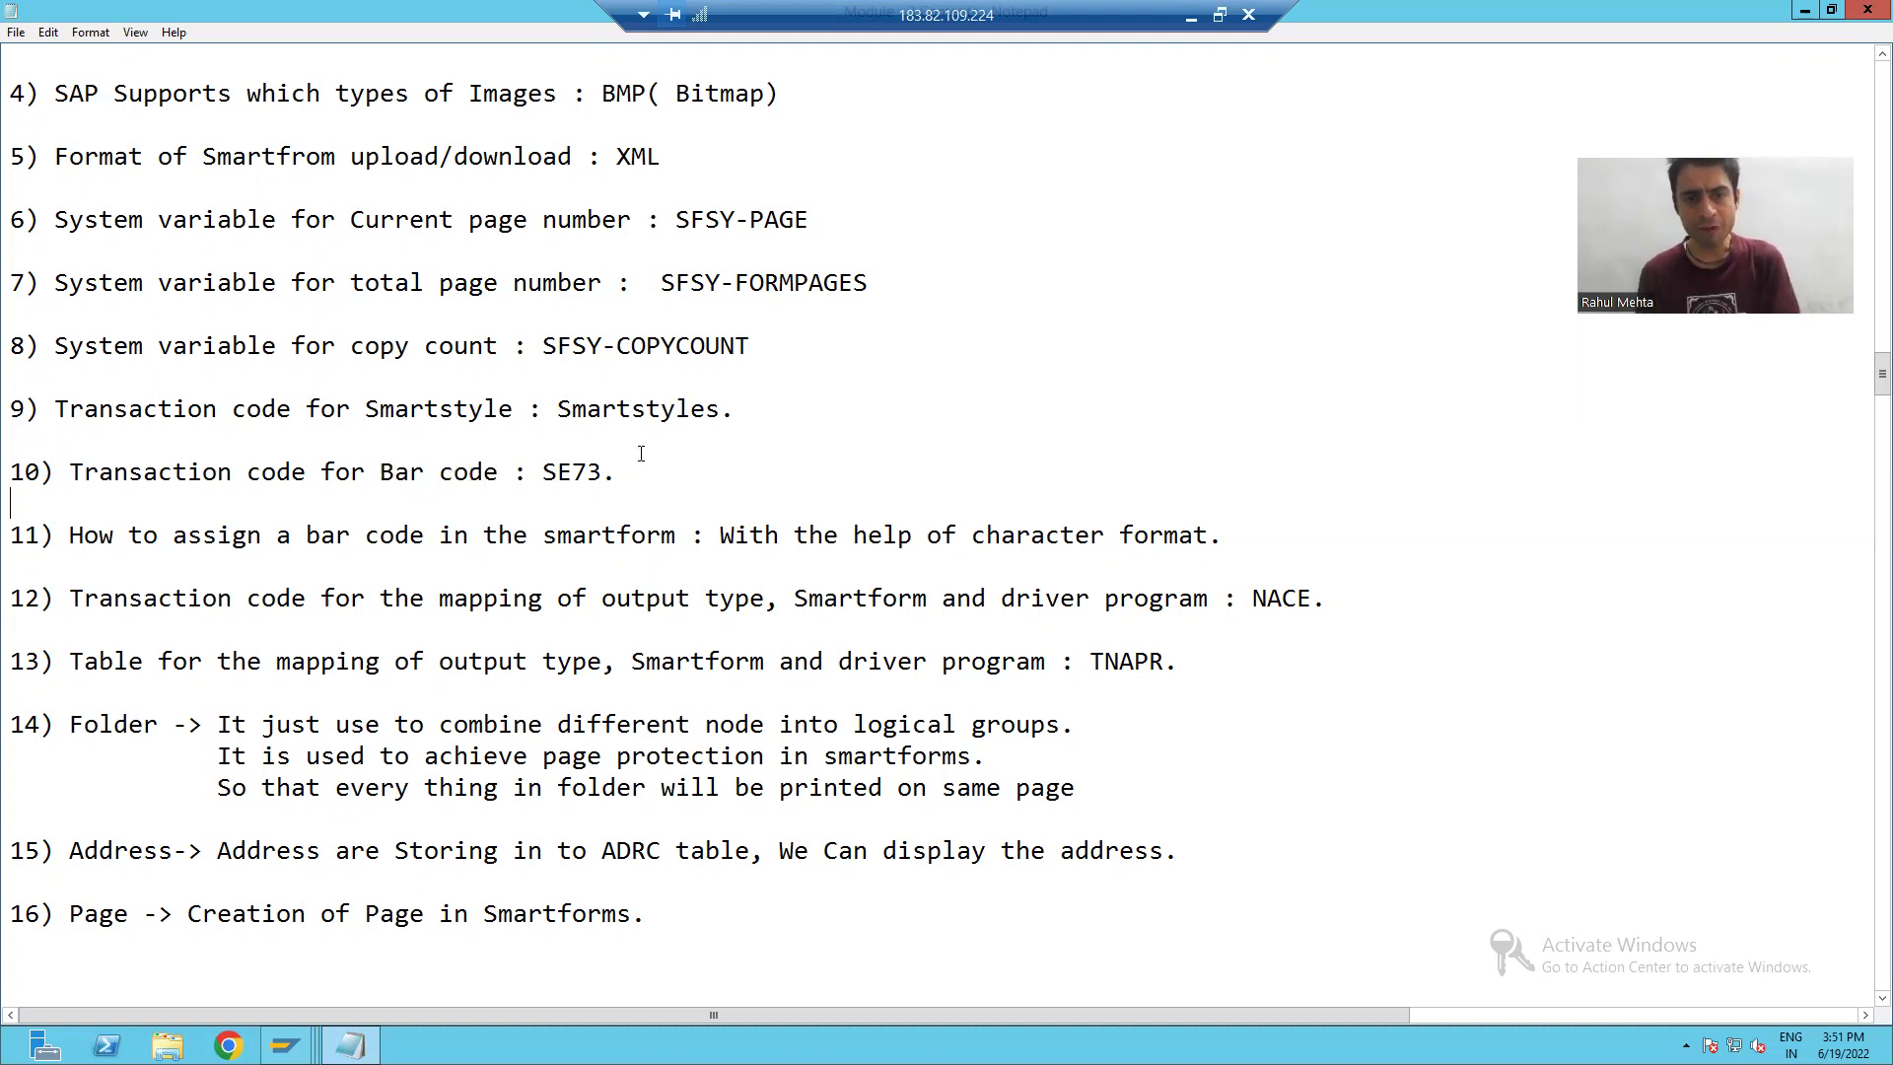
left_click_drag(545, 471, 618, 474)
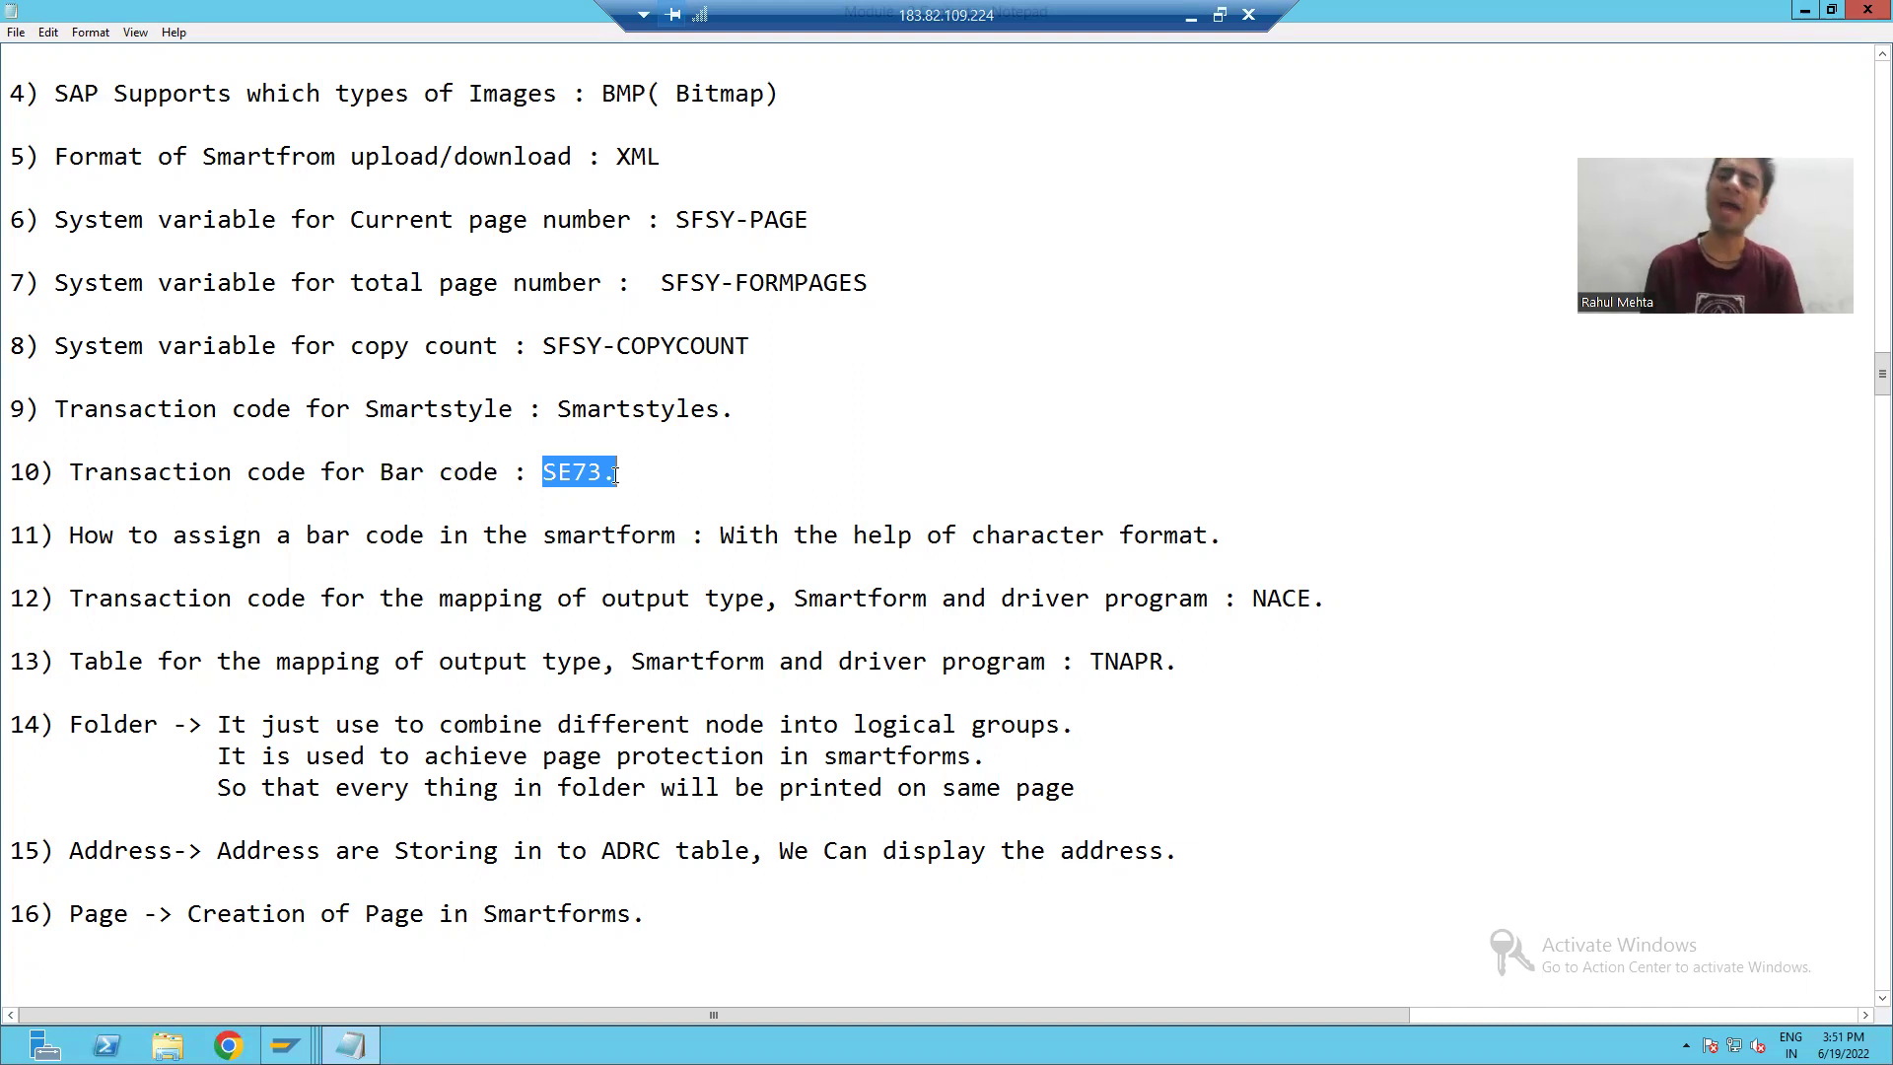
left_click_drag(543, 473, 602, 473)
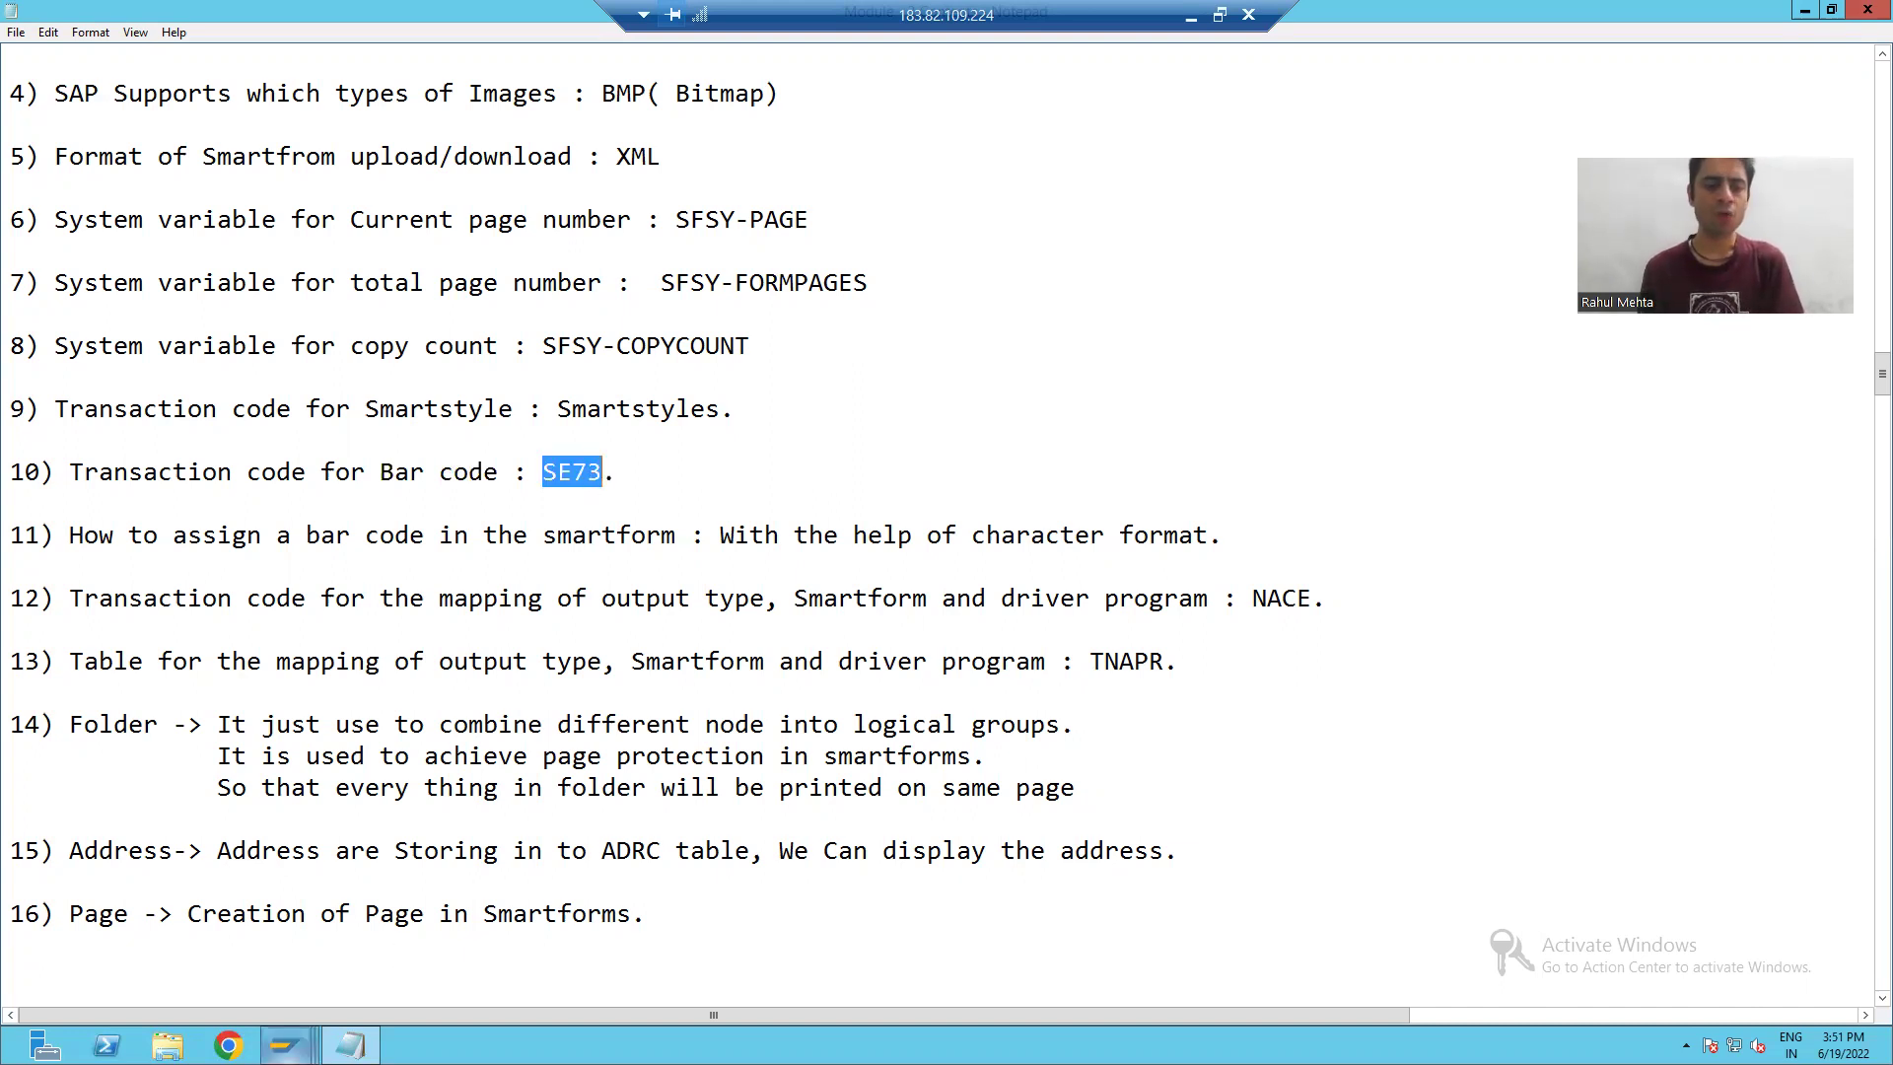
mouse_move(286, 1045)
left_click(487, 950)
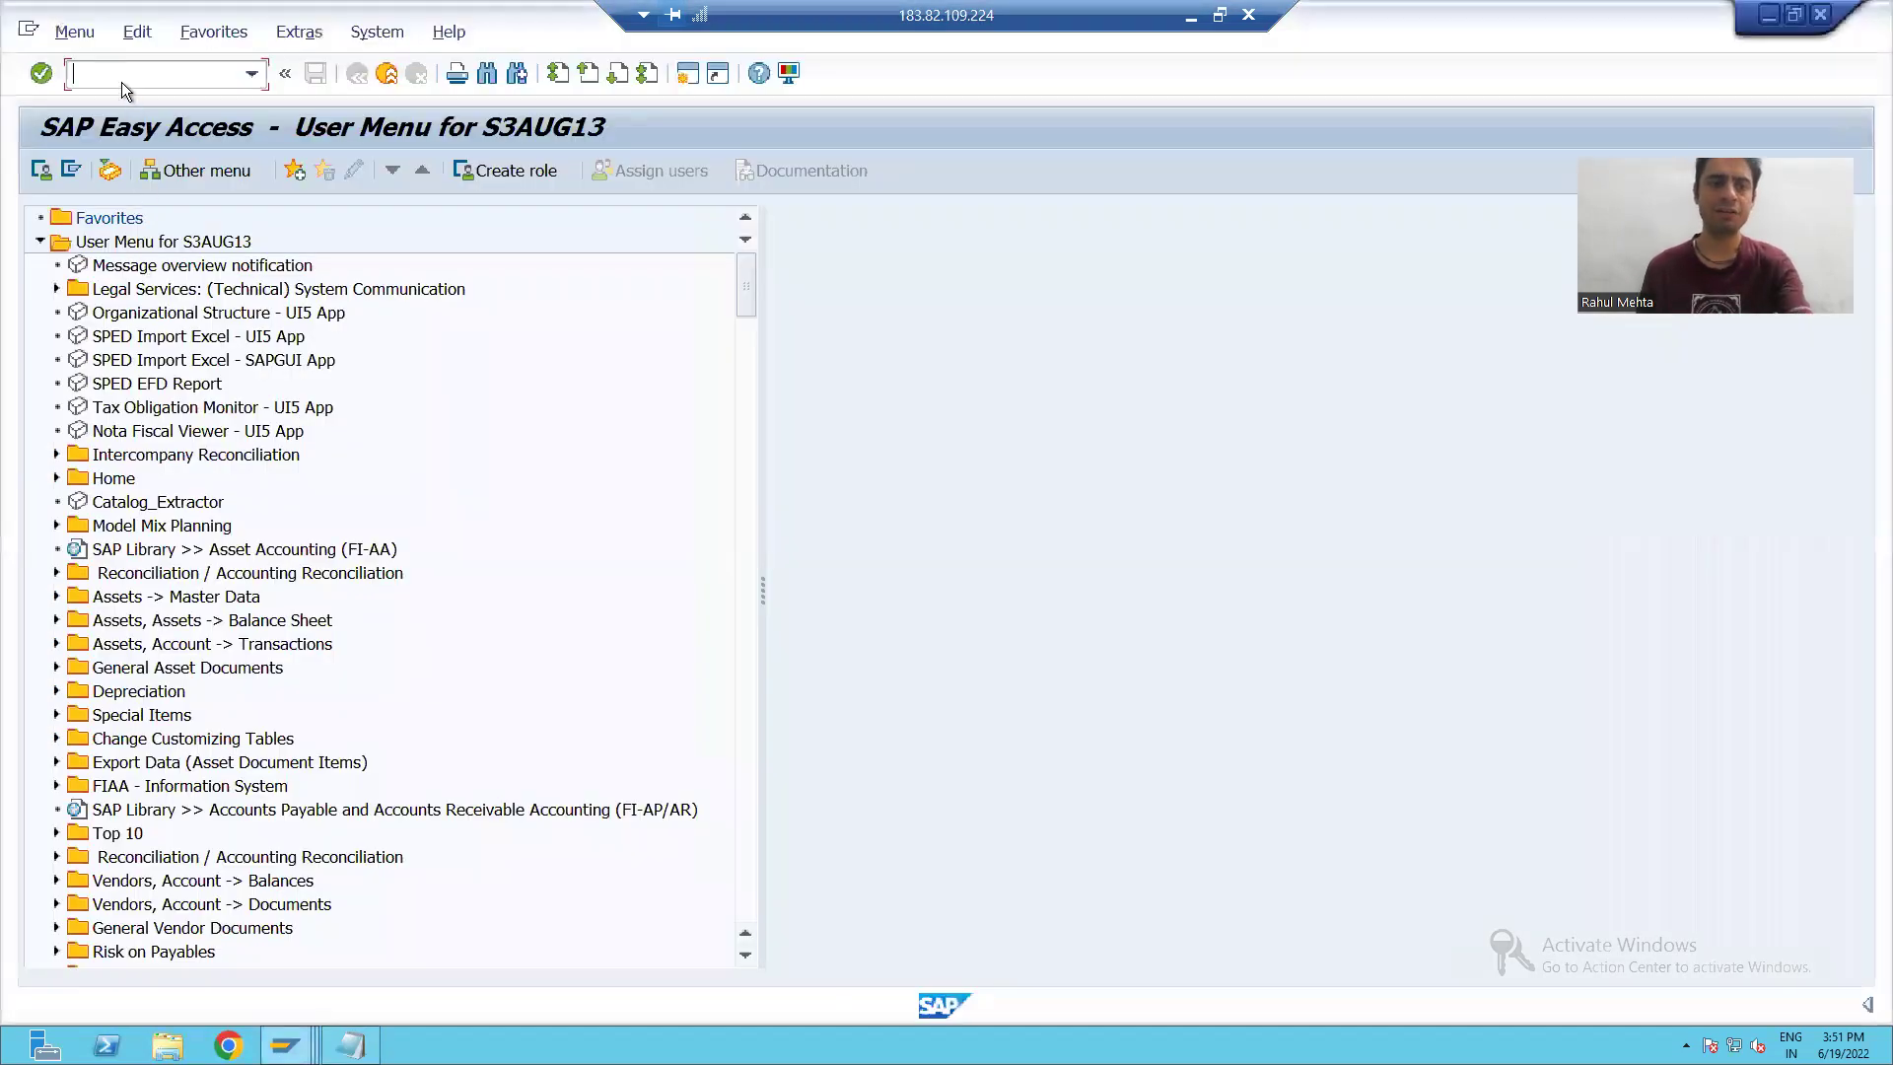
Run SE73, display the system bar codes list, and select the C128A entry.
type("Se7")
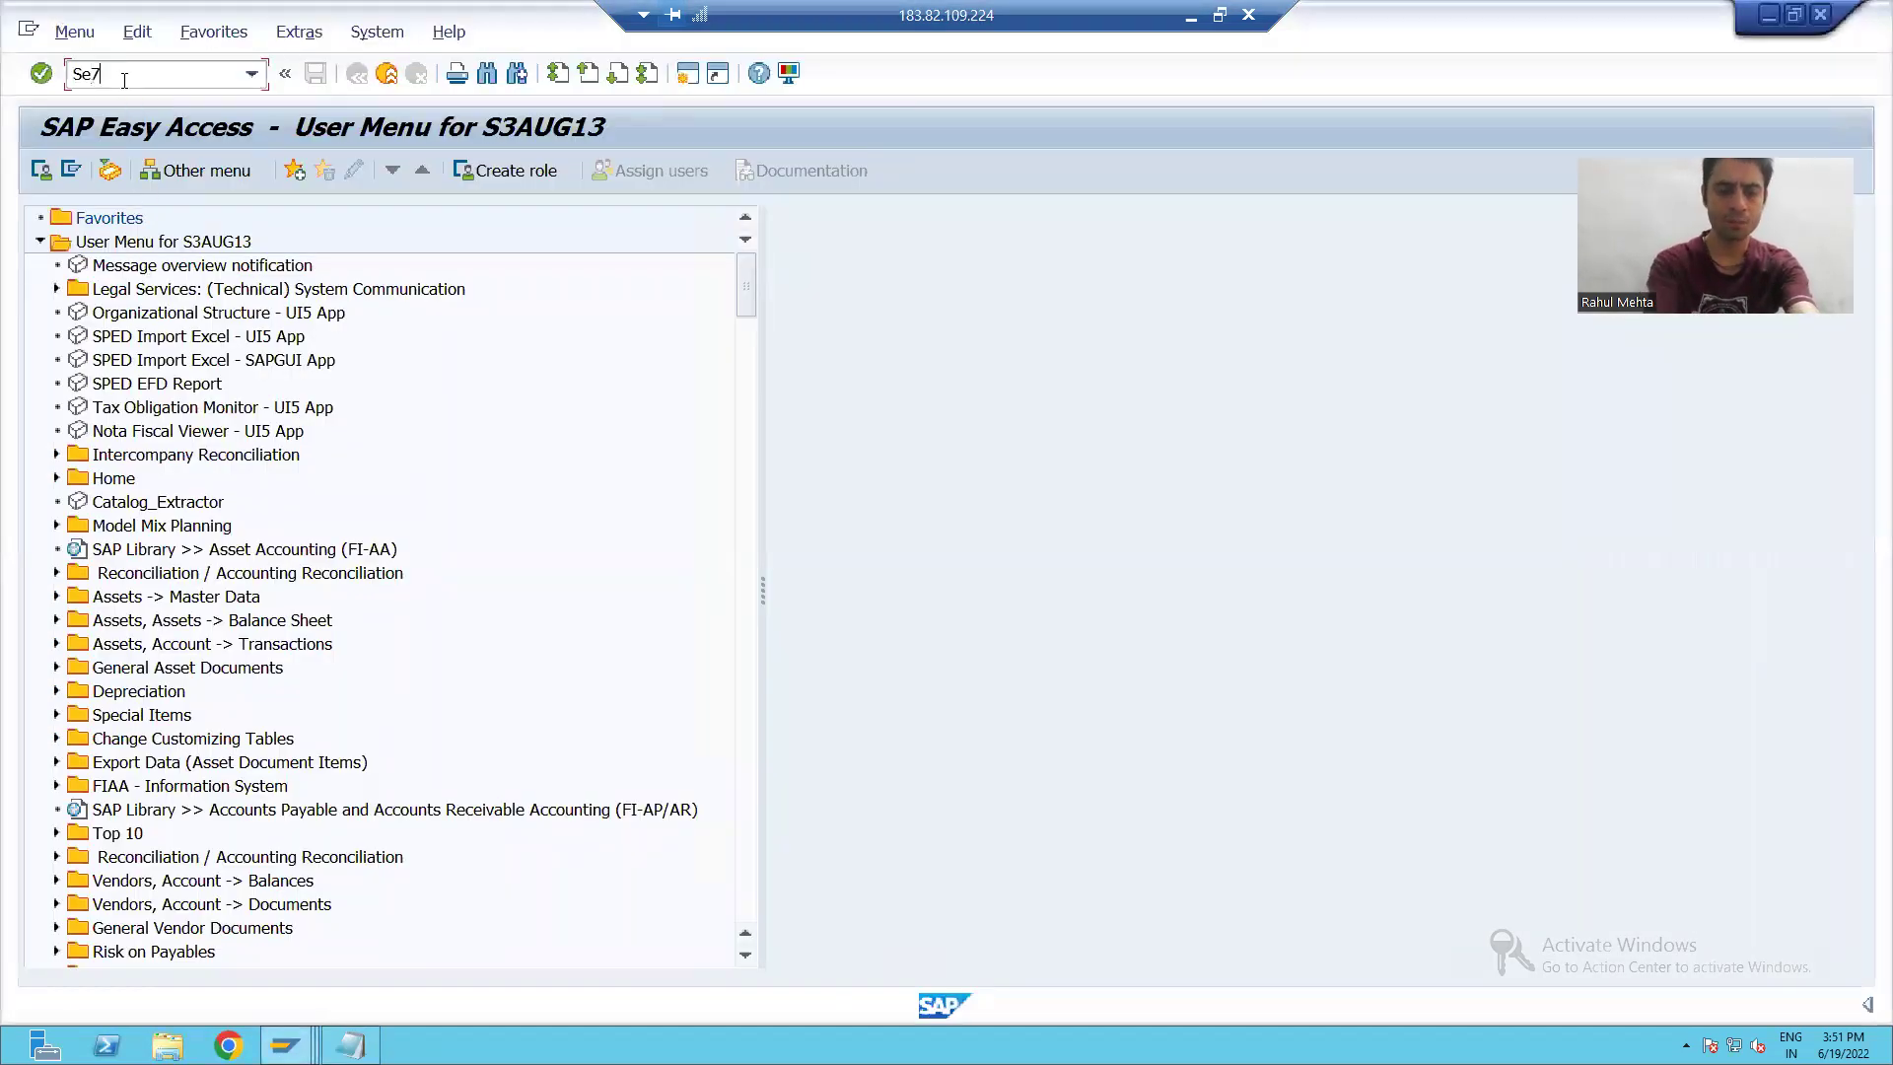
type("3")
key("Return")
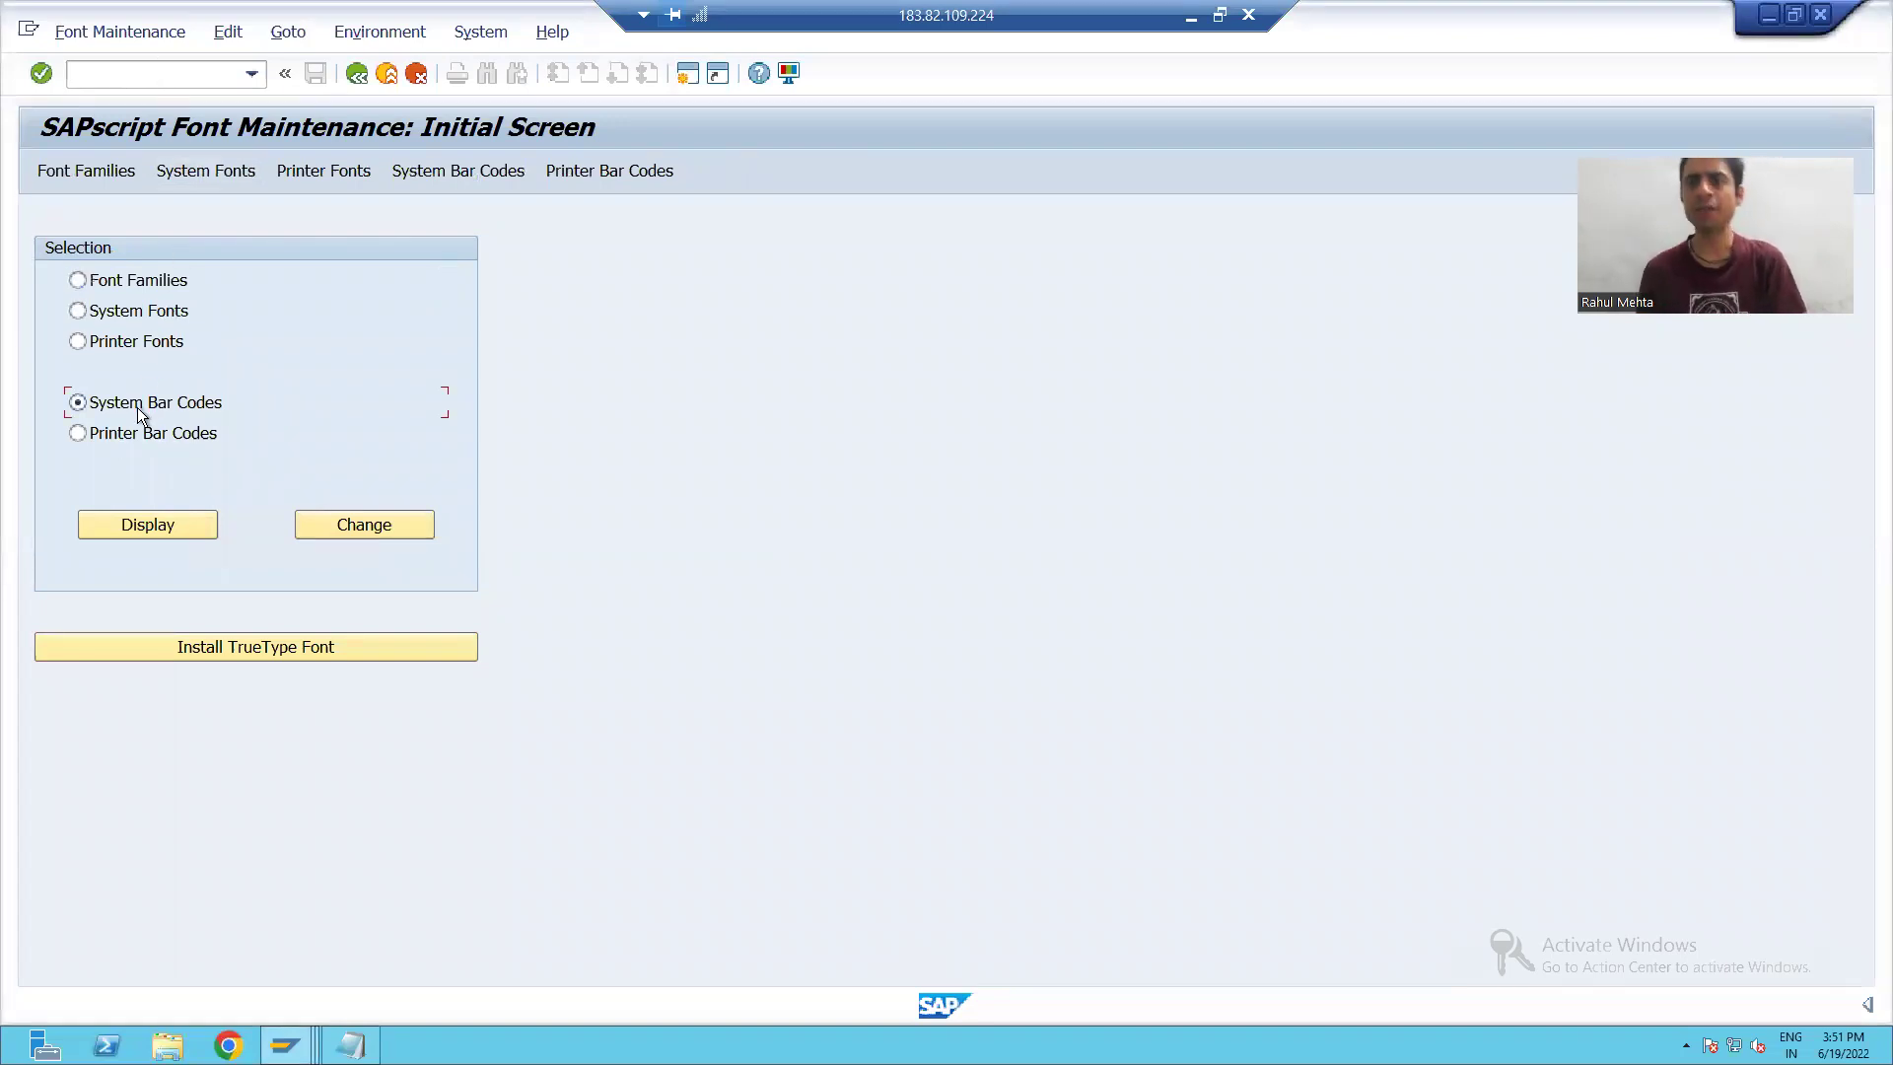
left_click(145, 523)
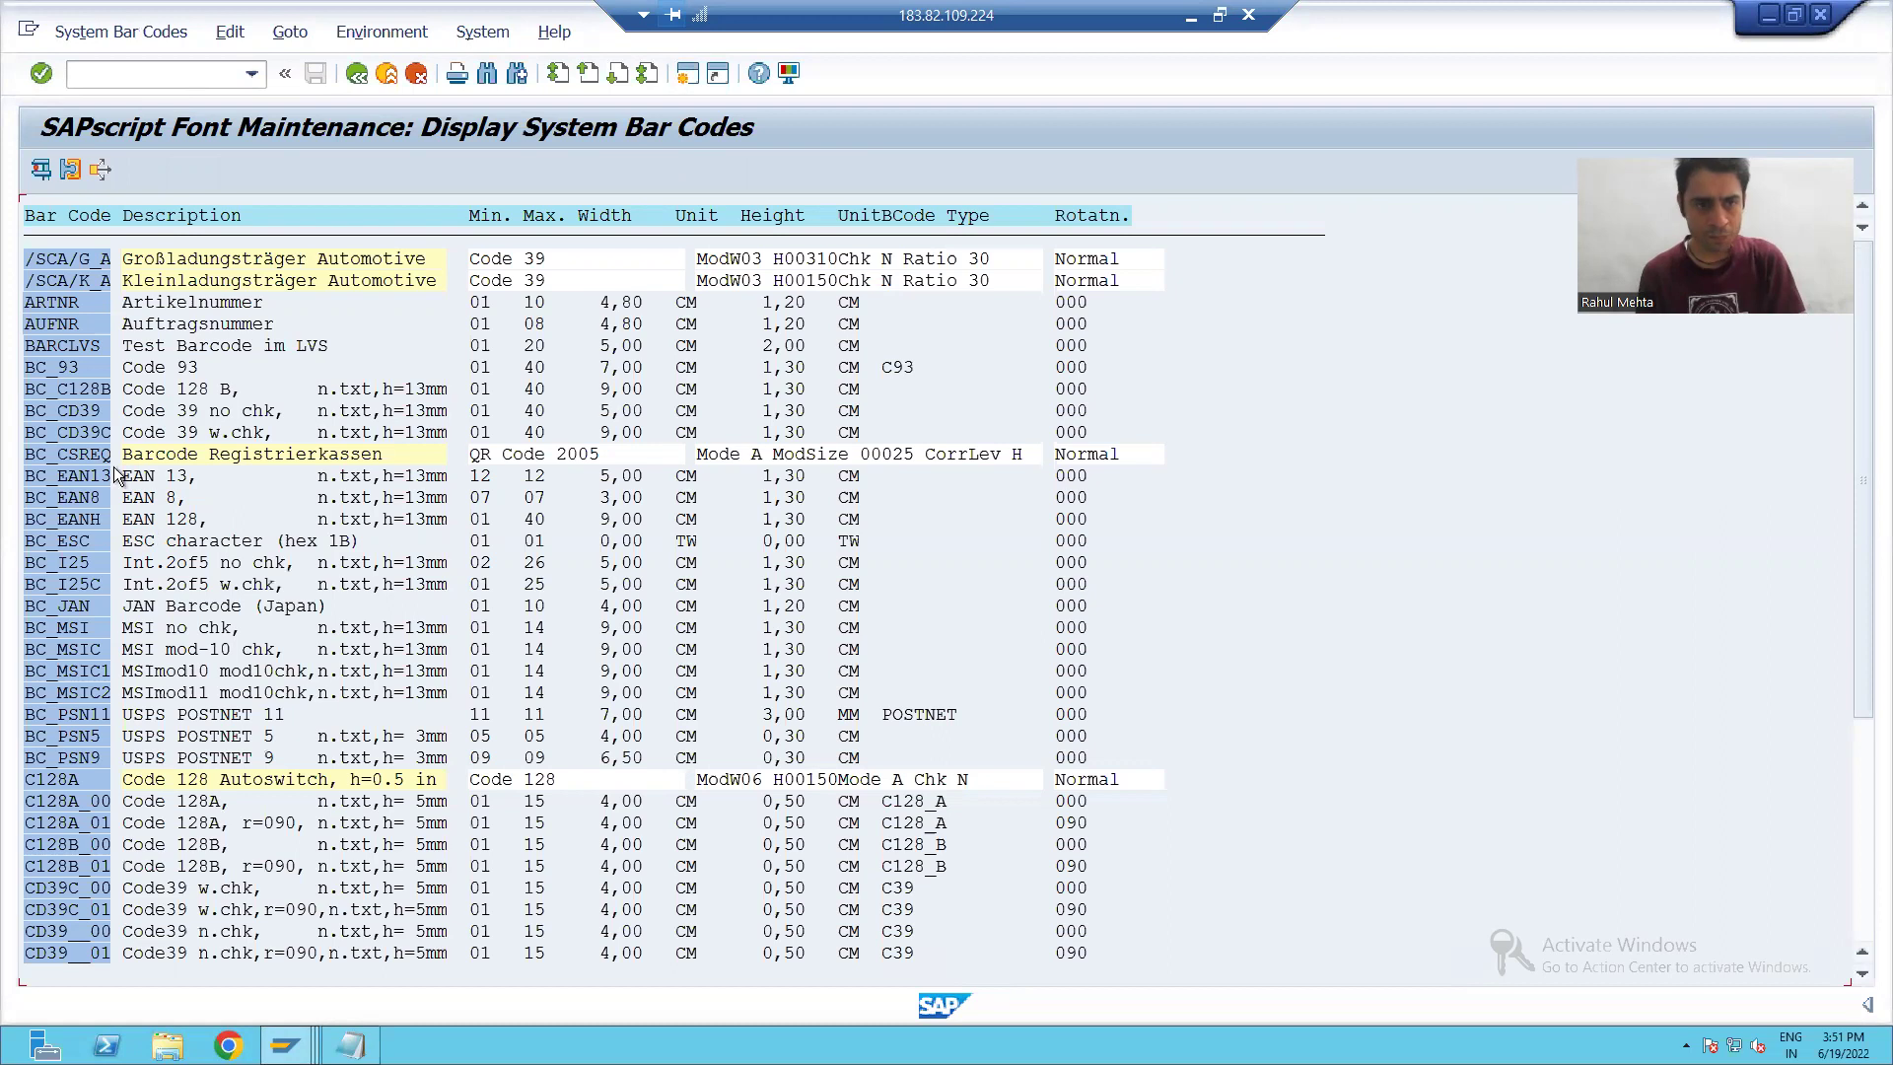
scroll(155, 624, "down", 2)
scroll(155, 624, "down", 3)
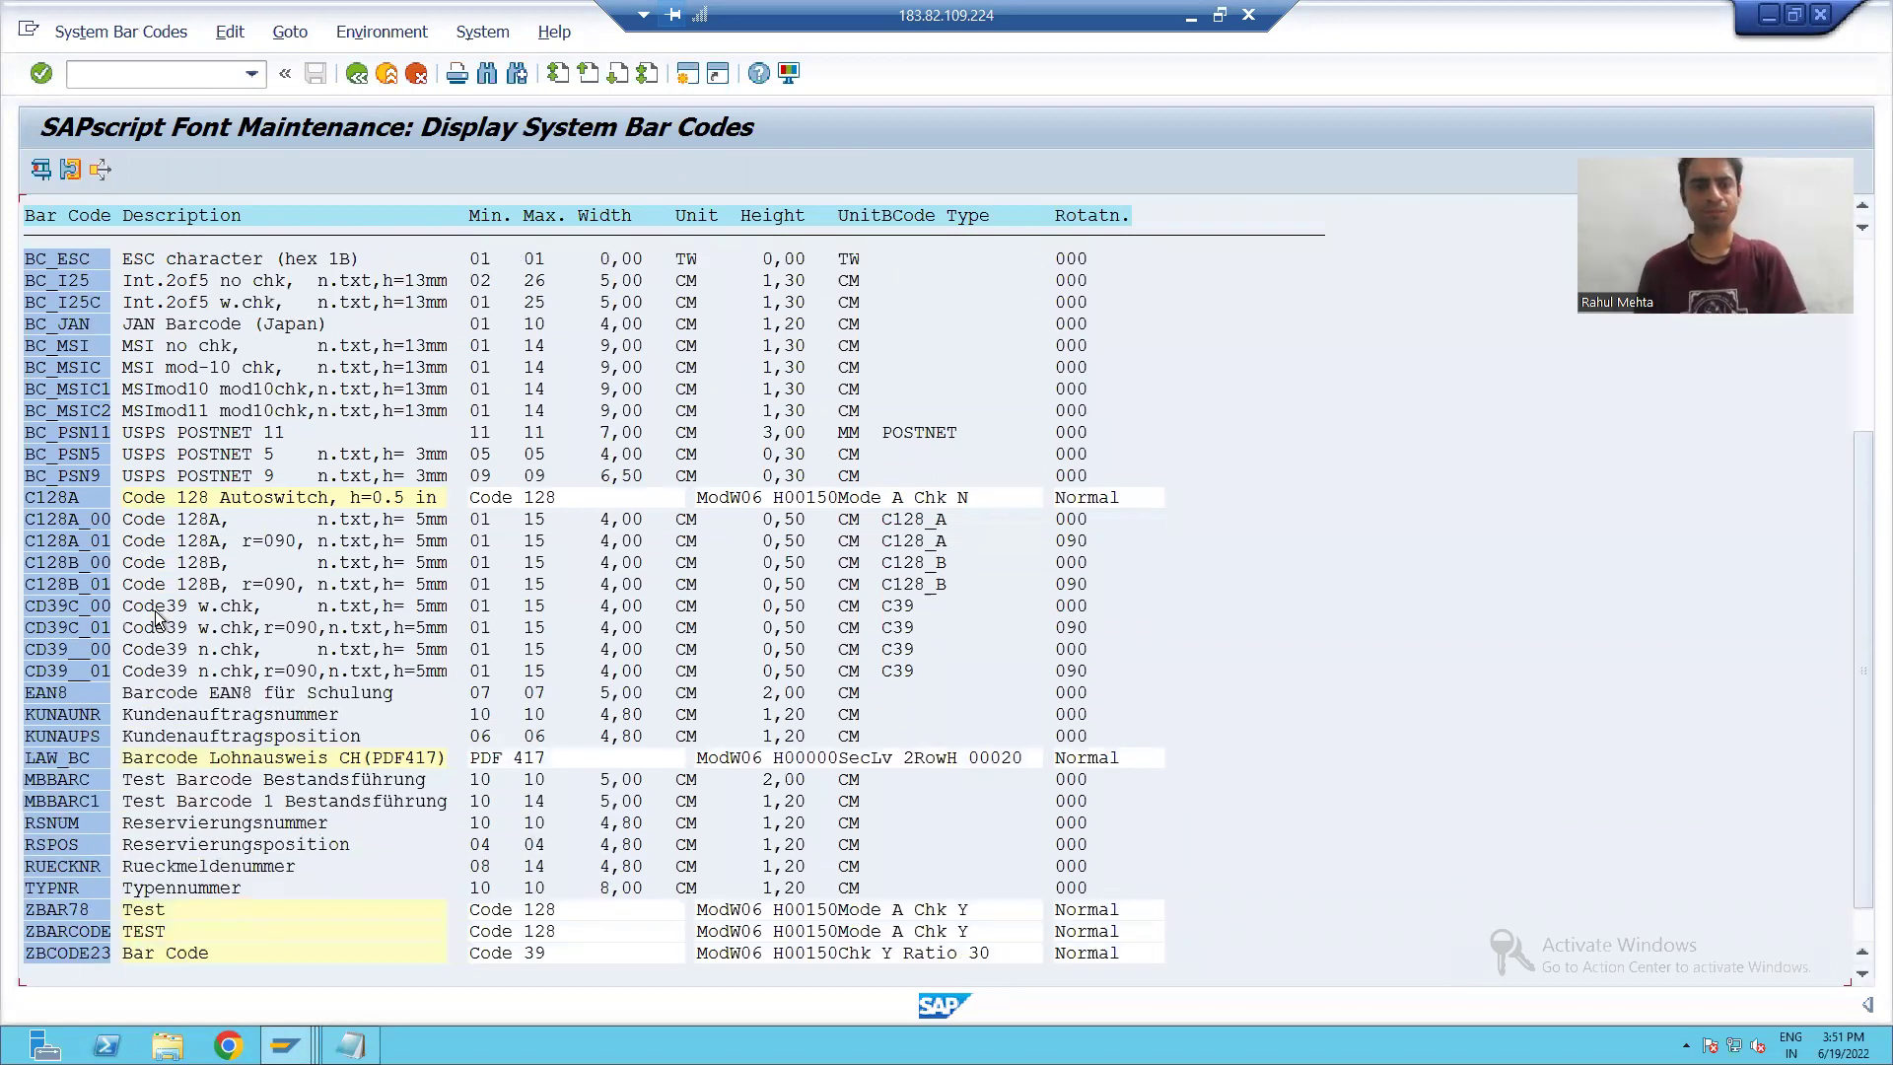
left_click(67, 503)
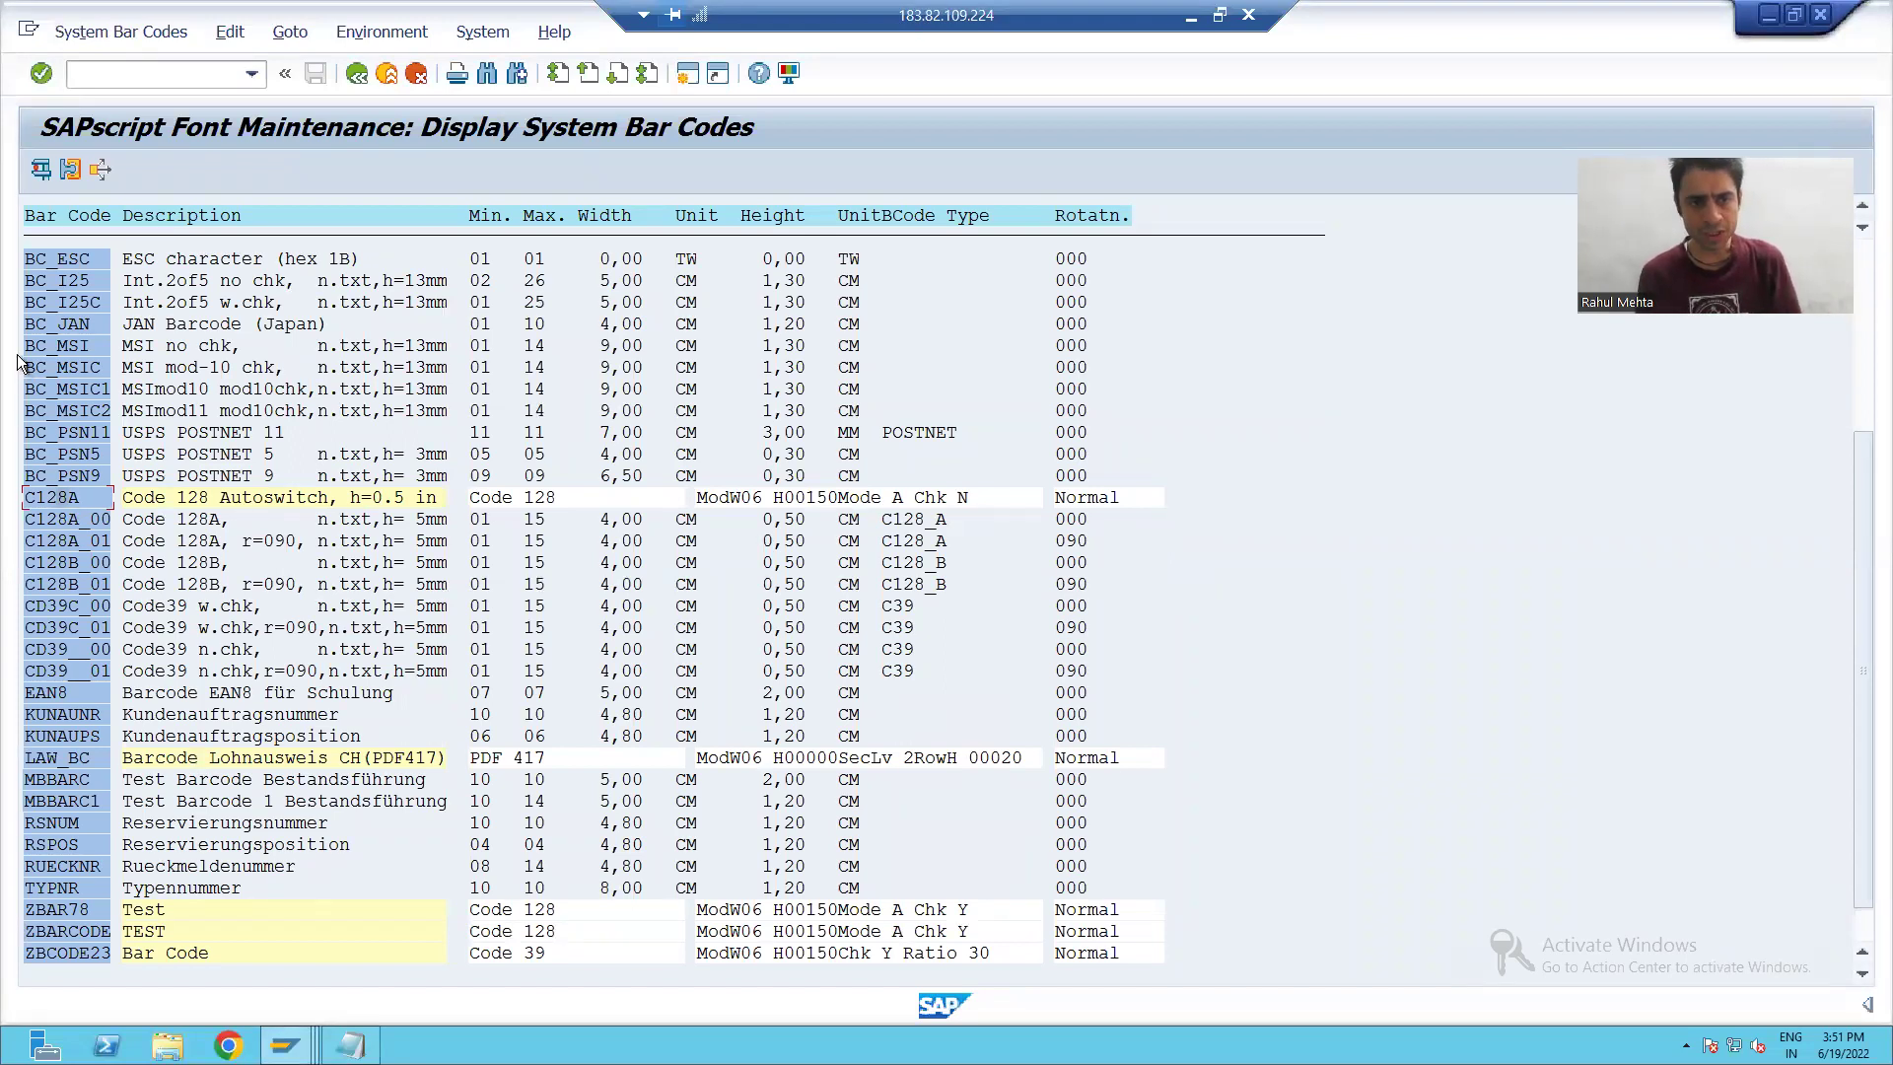
left_click(41, 172)
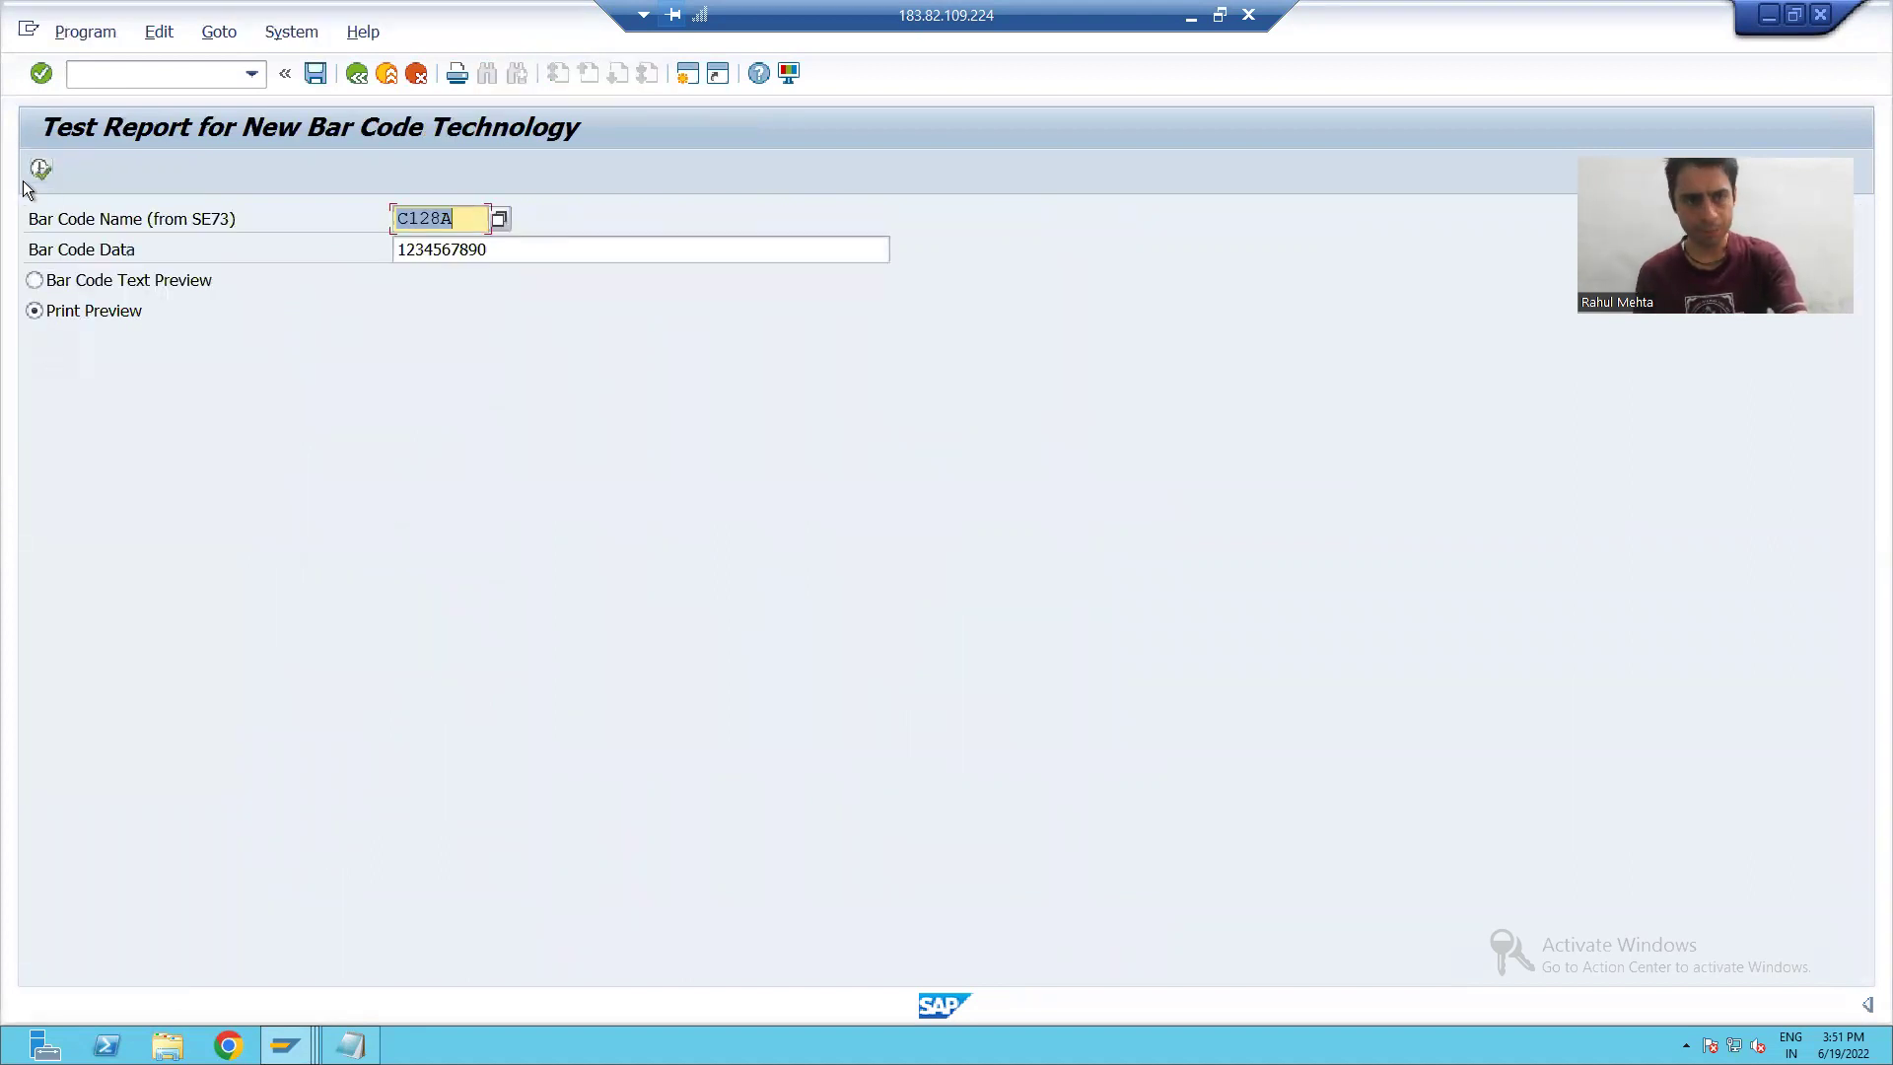
left_click(44, 174)
left_click(281, 261)
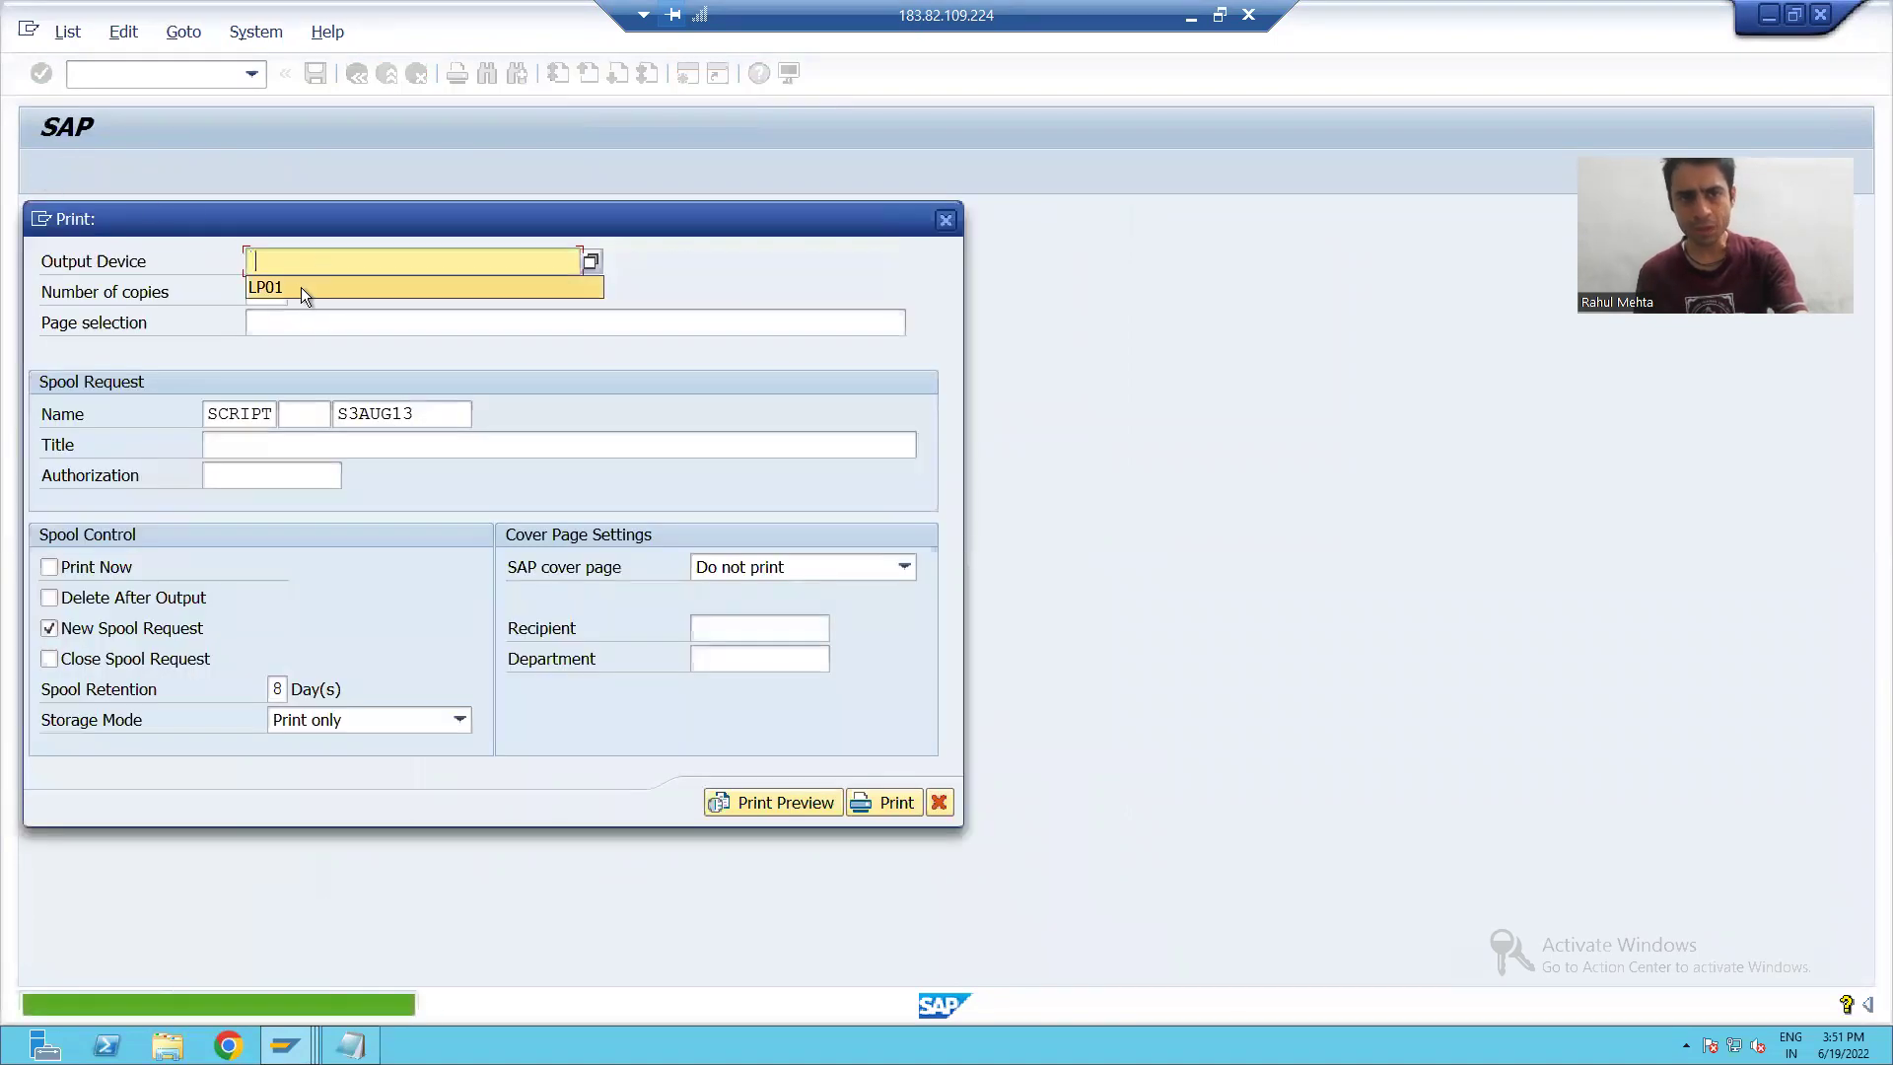
left_click(299, 287)
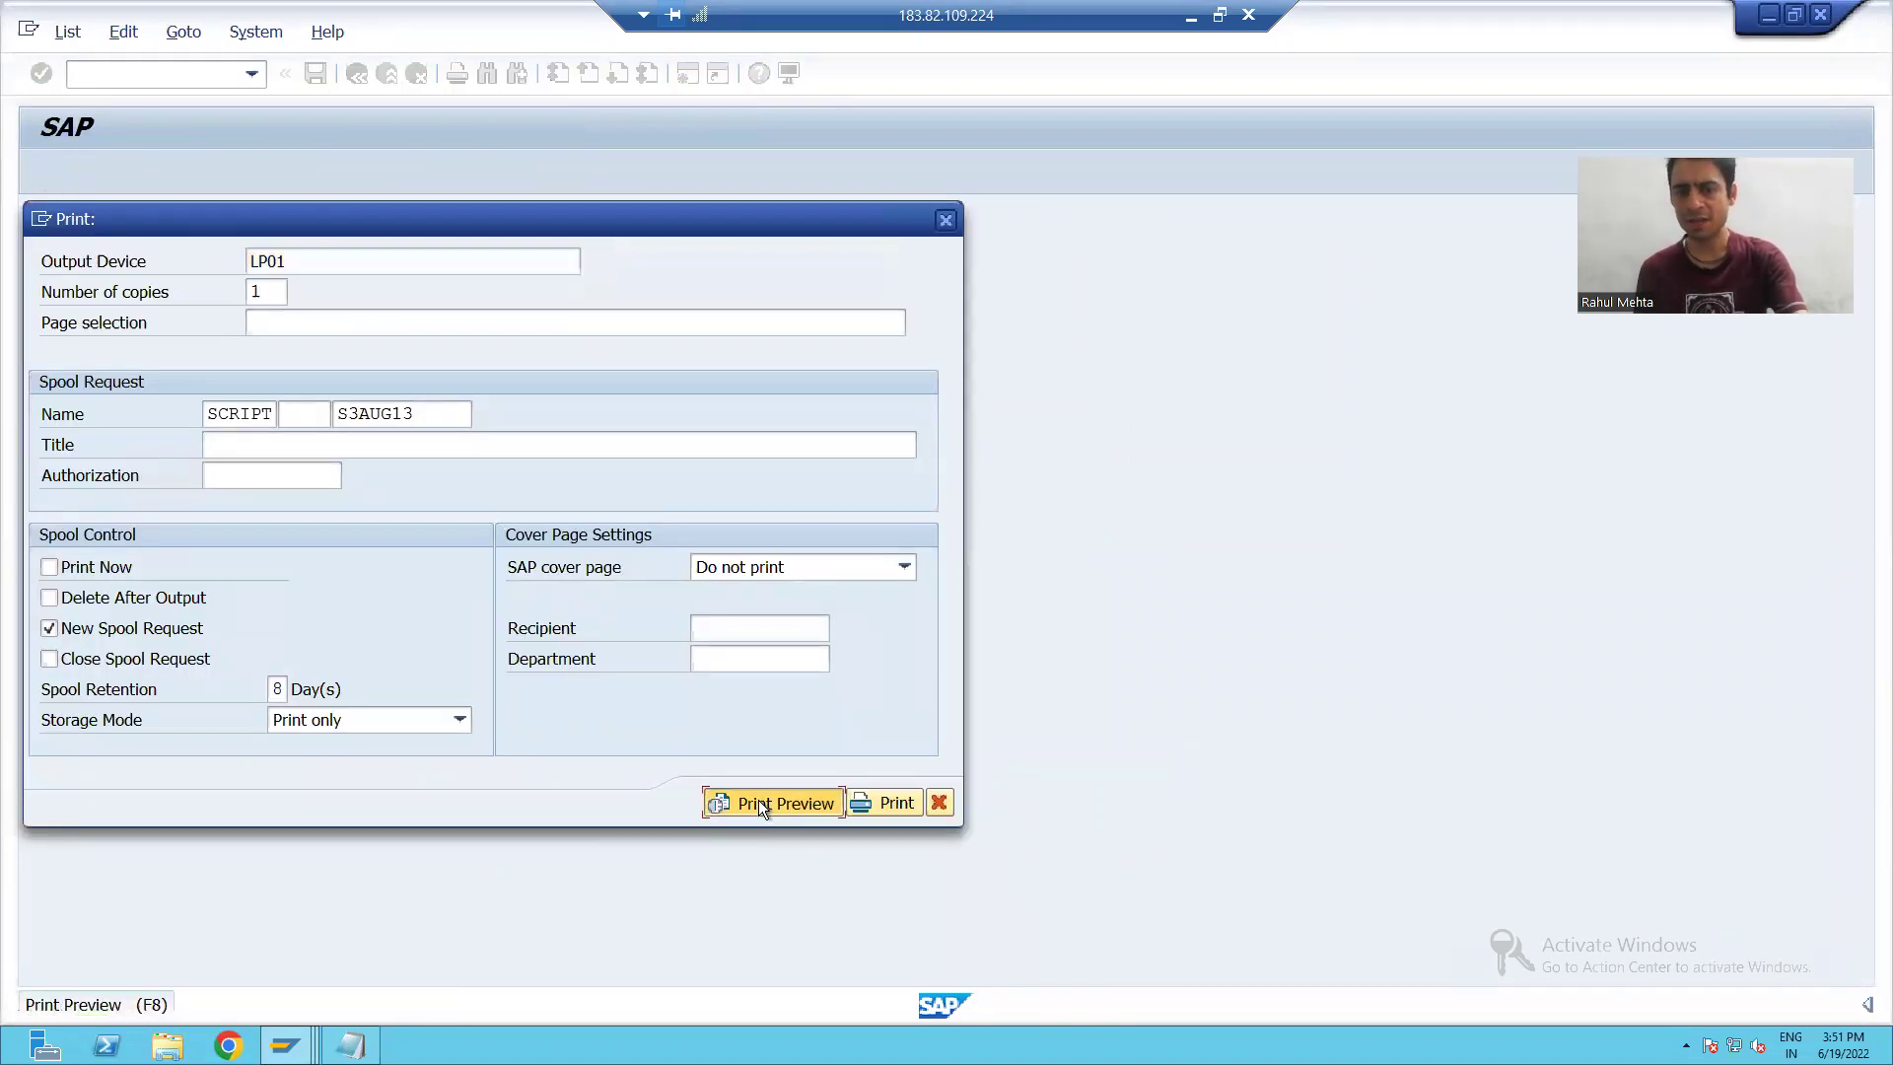
left_click(759, 802)
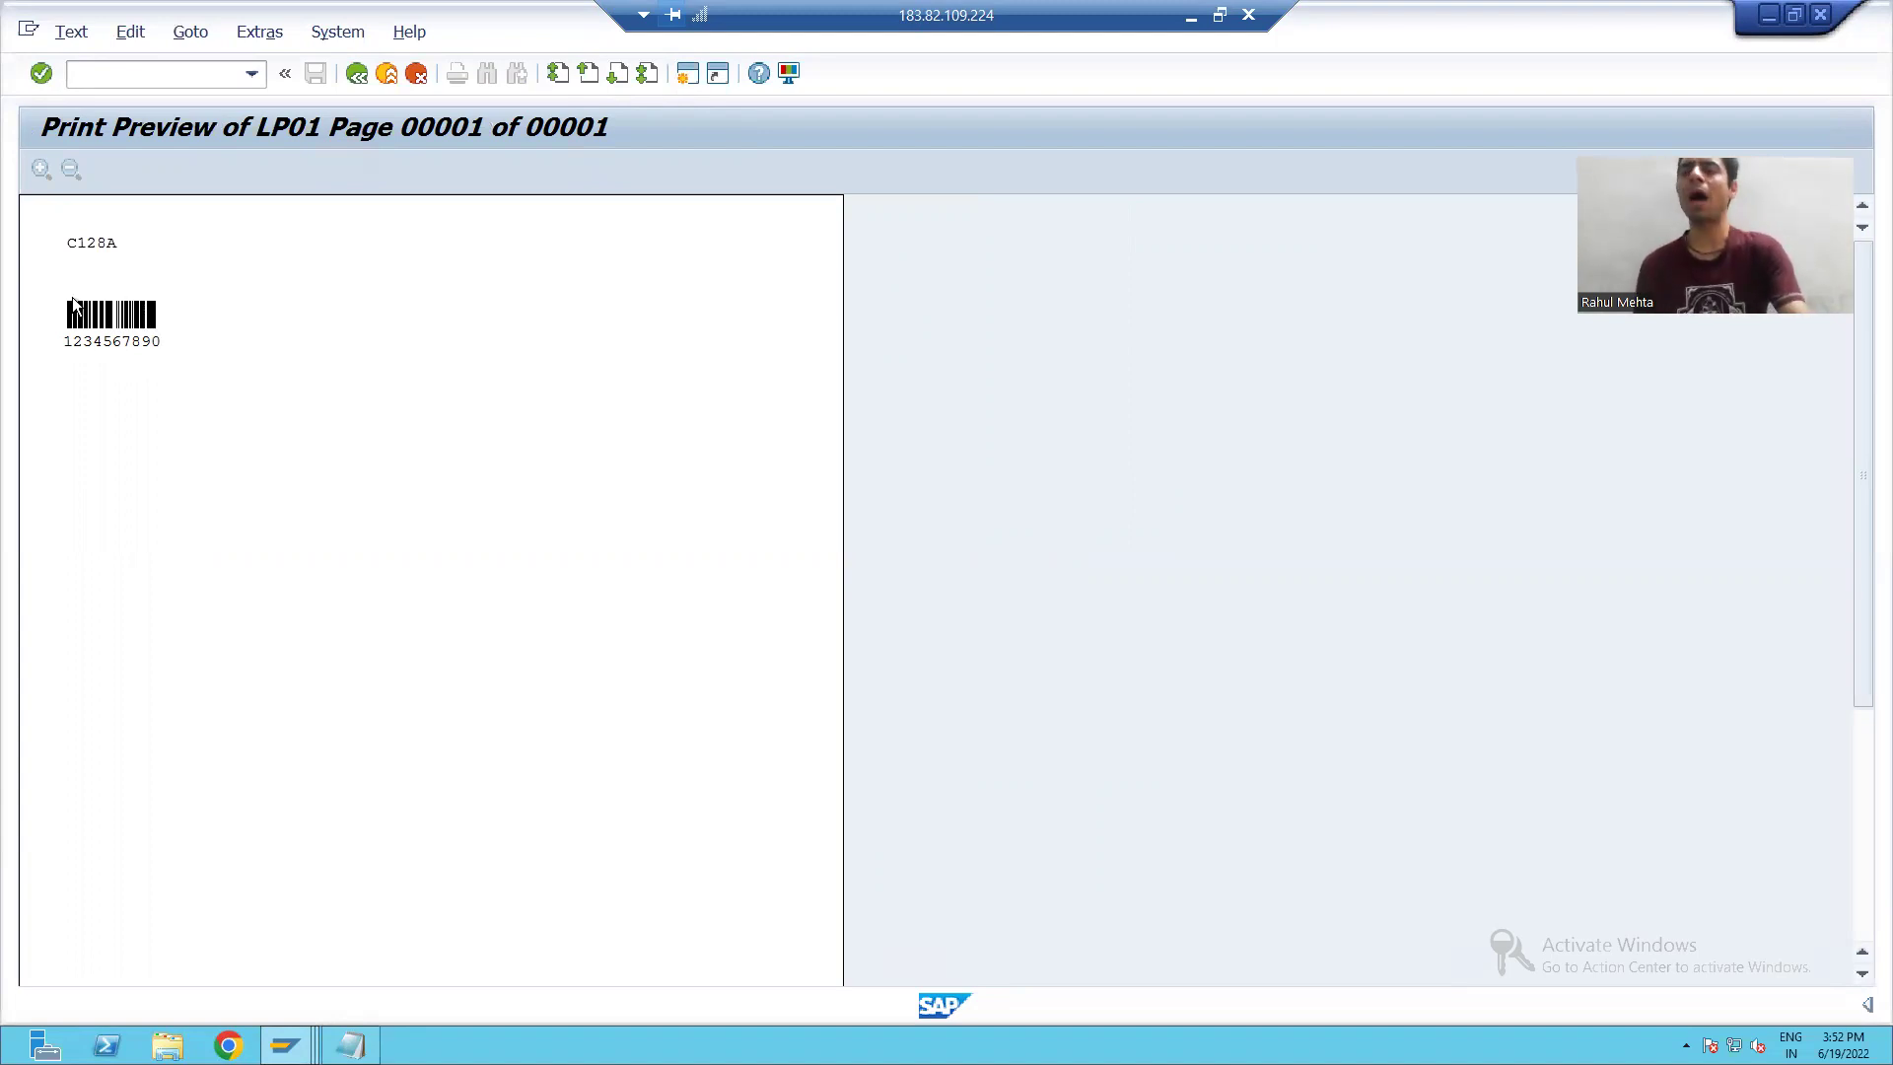
Go back three screens to the SAPscript Font Maintenance start screen.
left_click(358, 81)
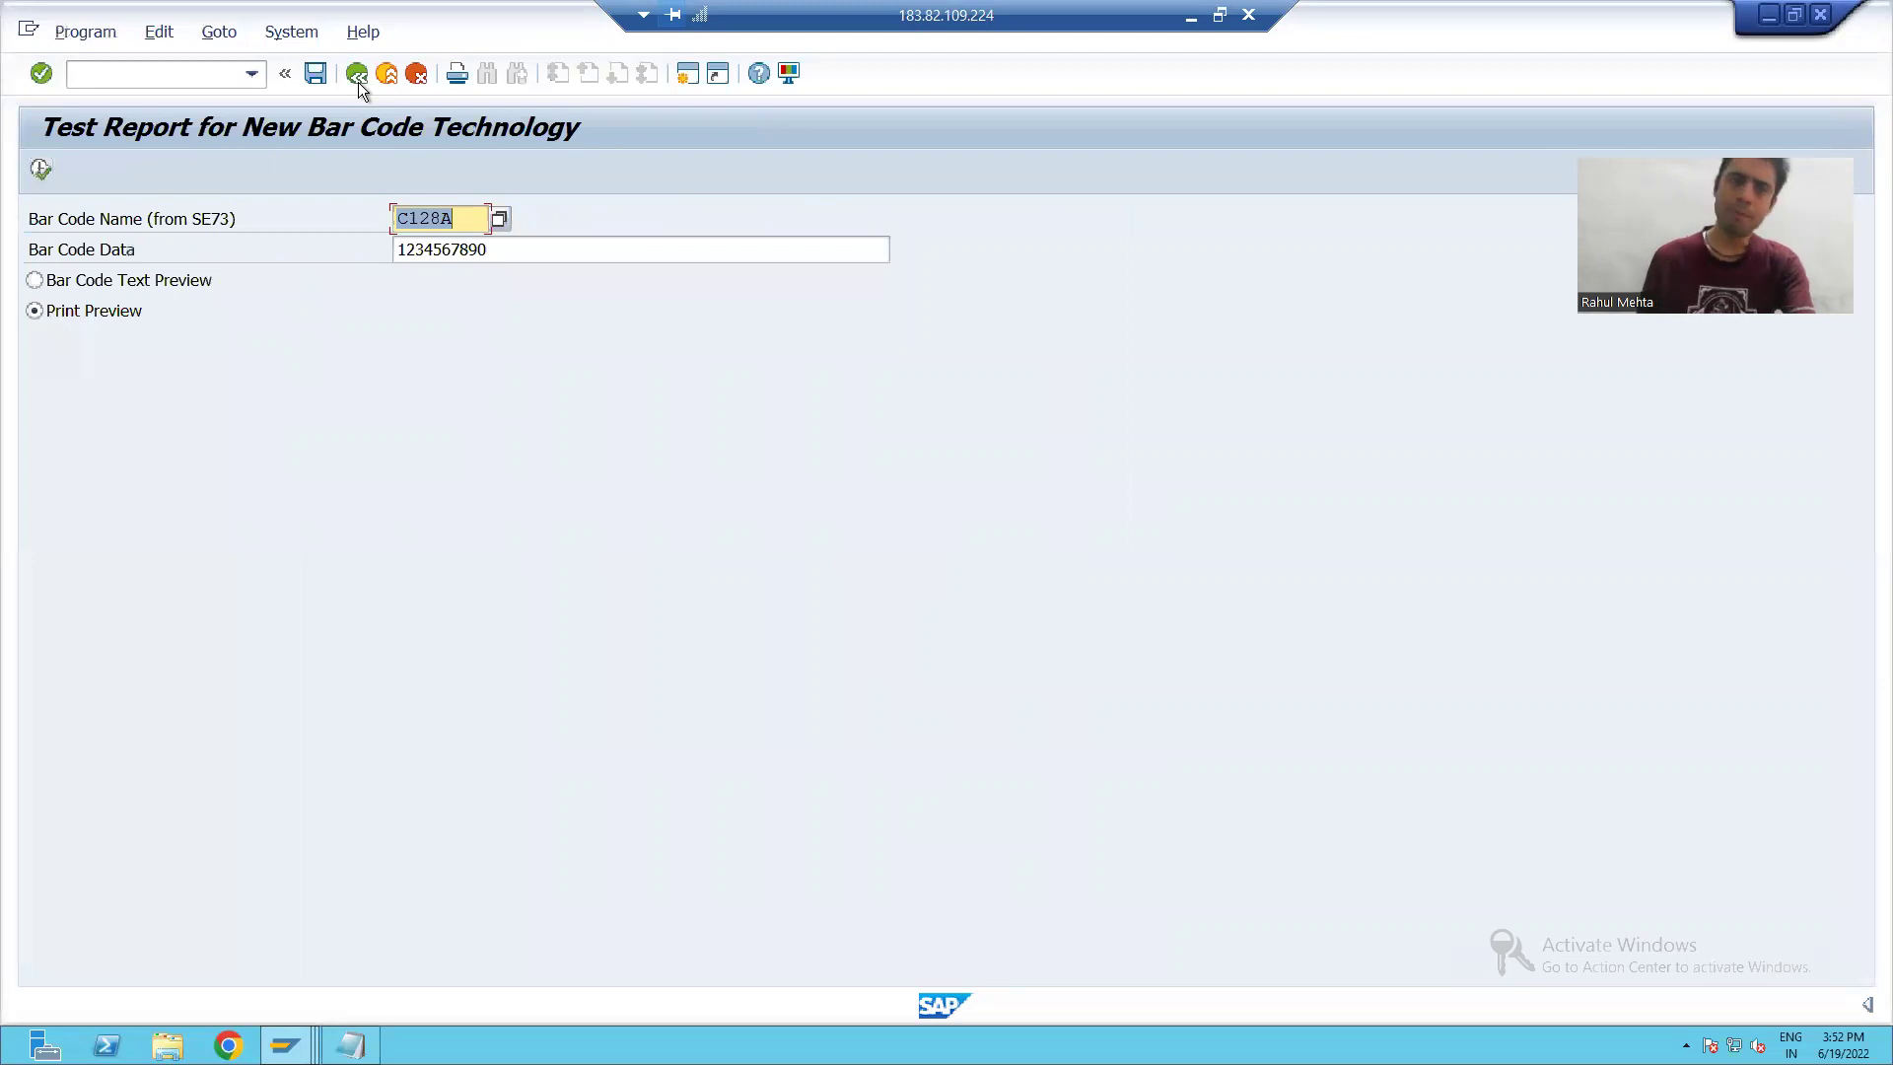
left_click(358, 81)
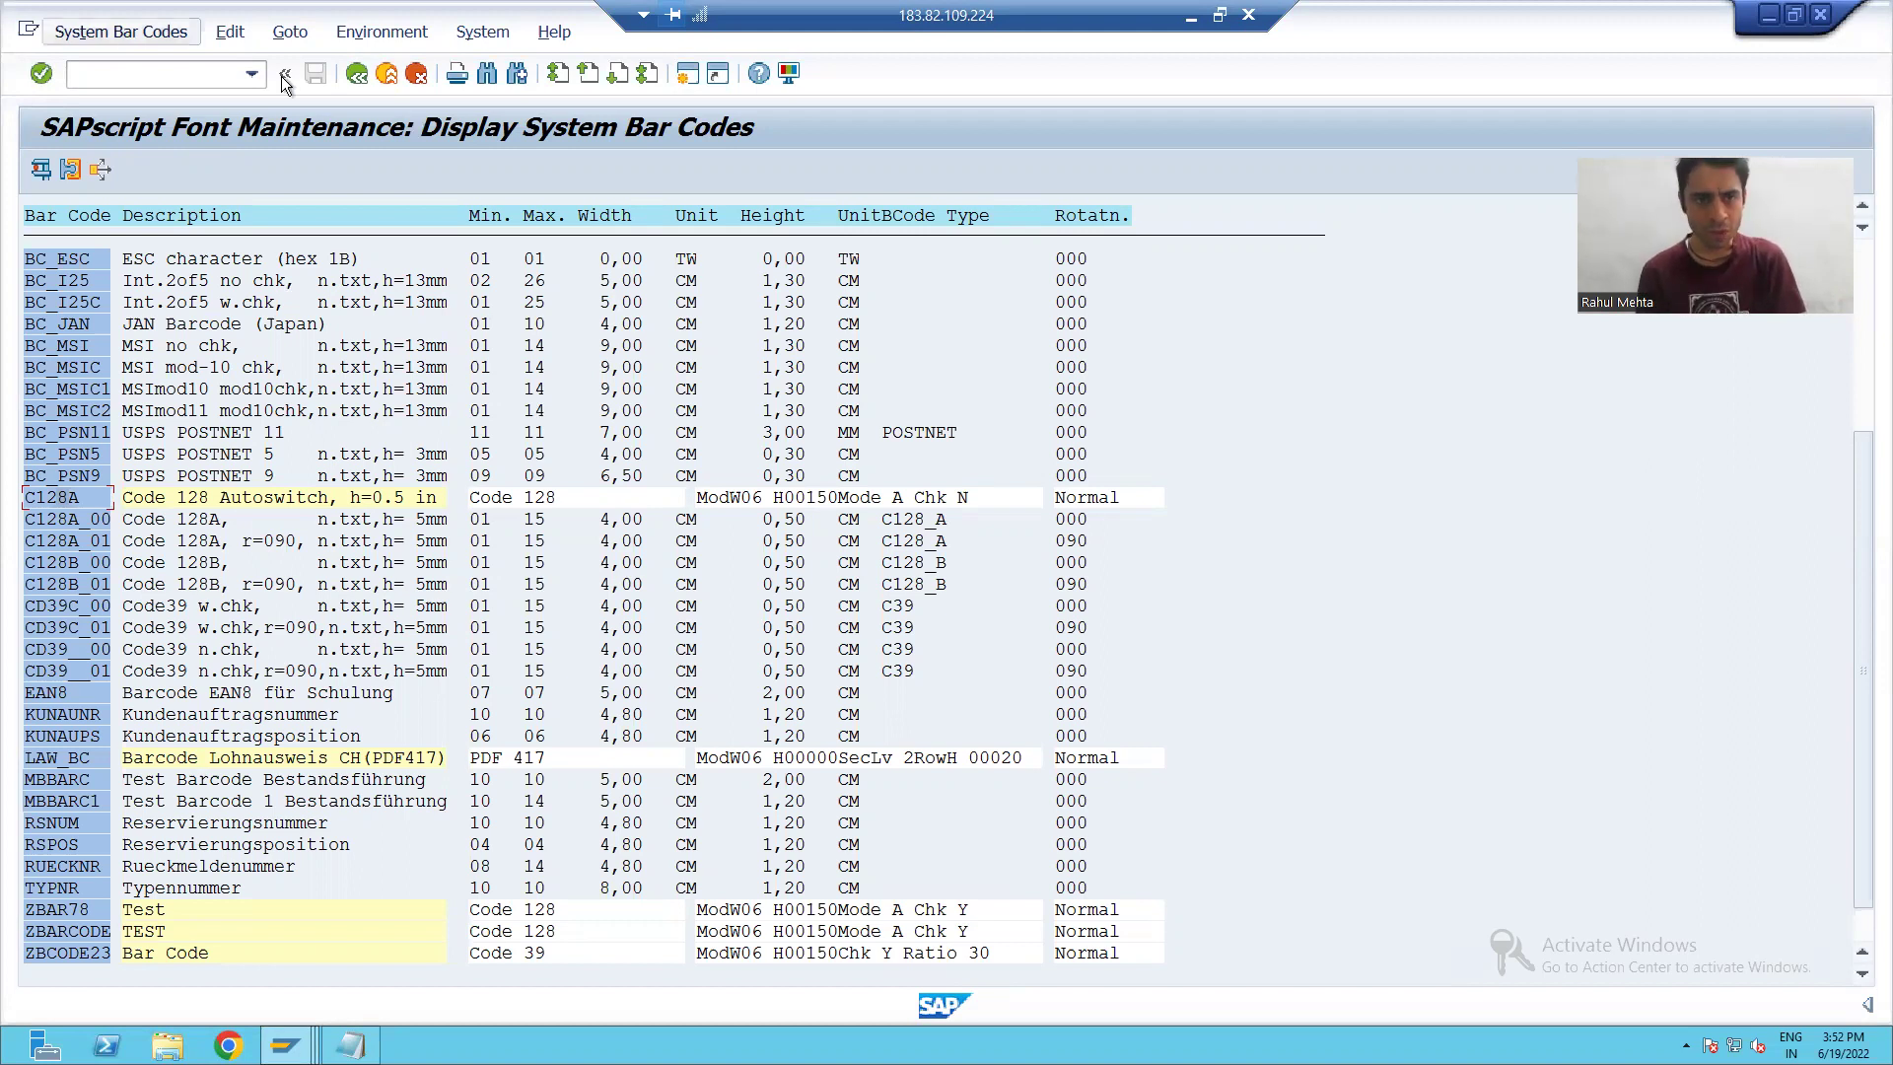
left_click(356, 79)
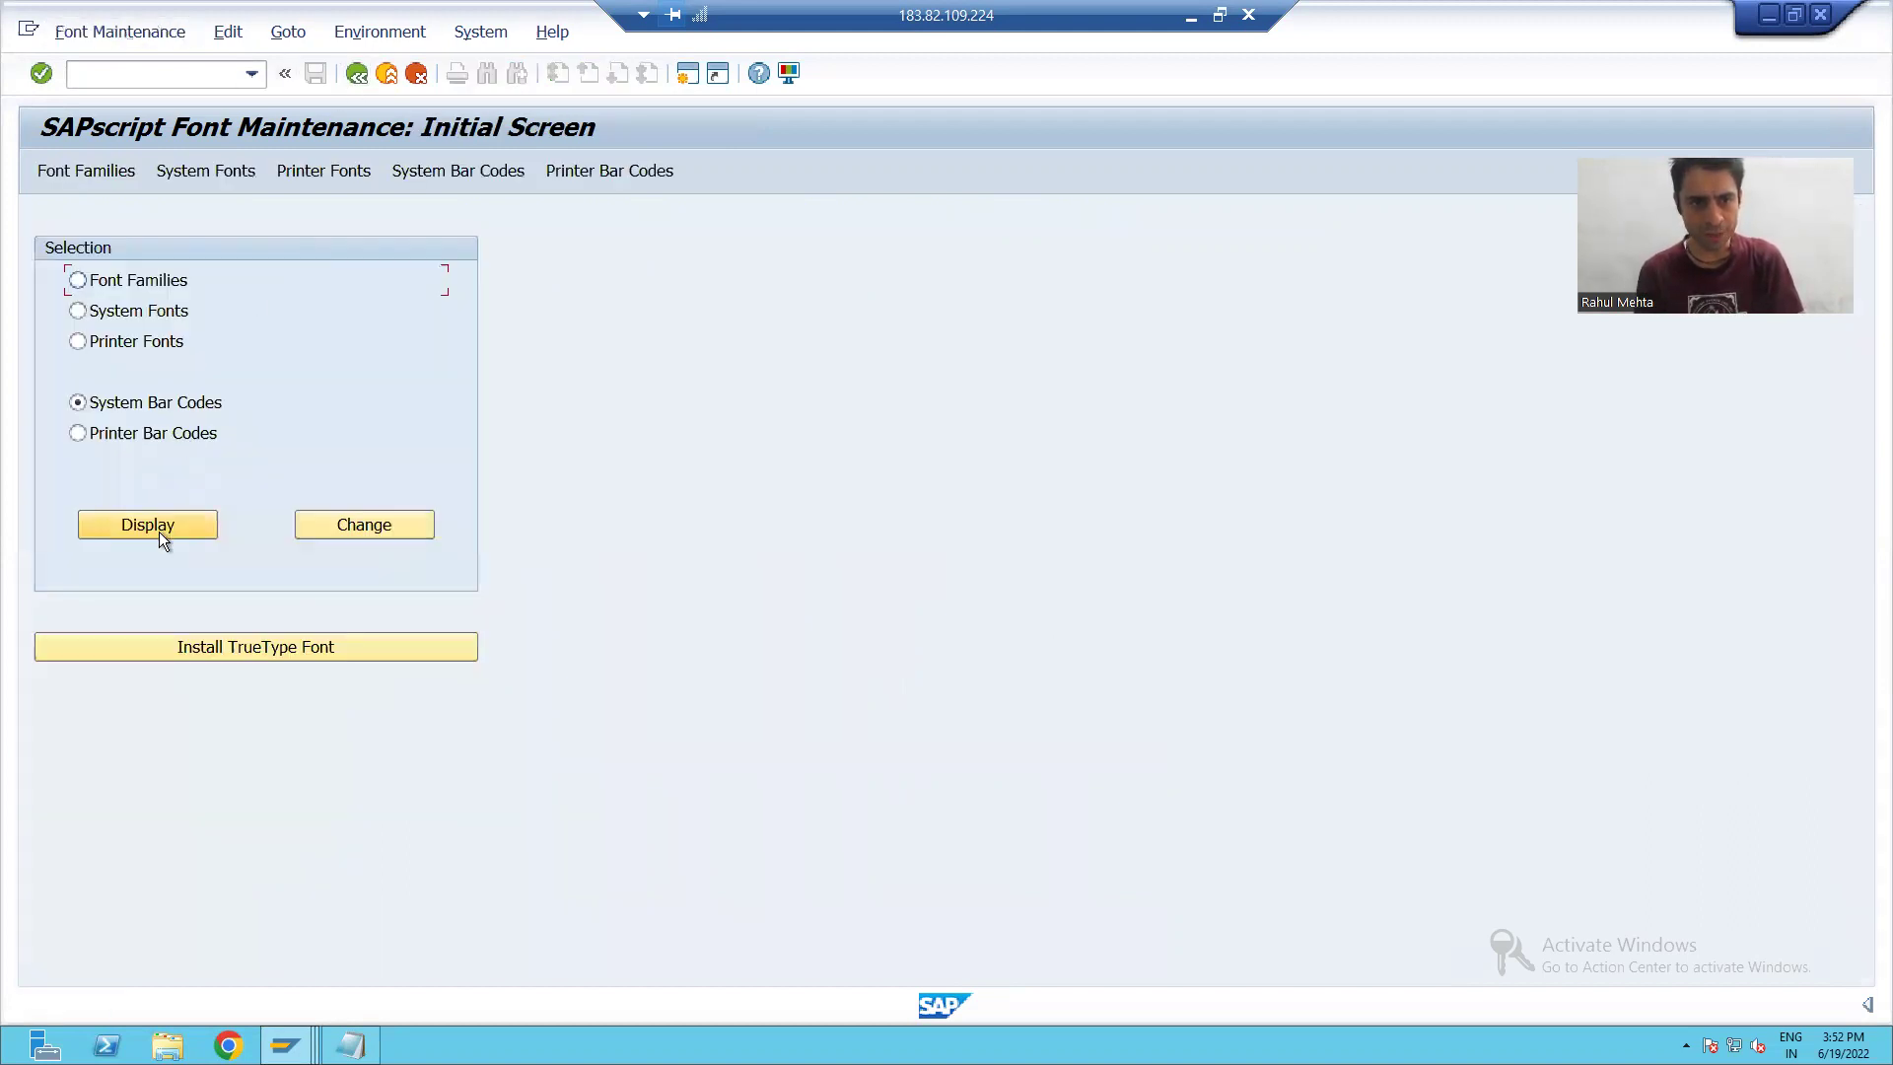
In change mode, create a New-technology bar code ZBARCD28 with short text 'Bar Code'.
left_click(334, 529)
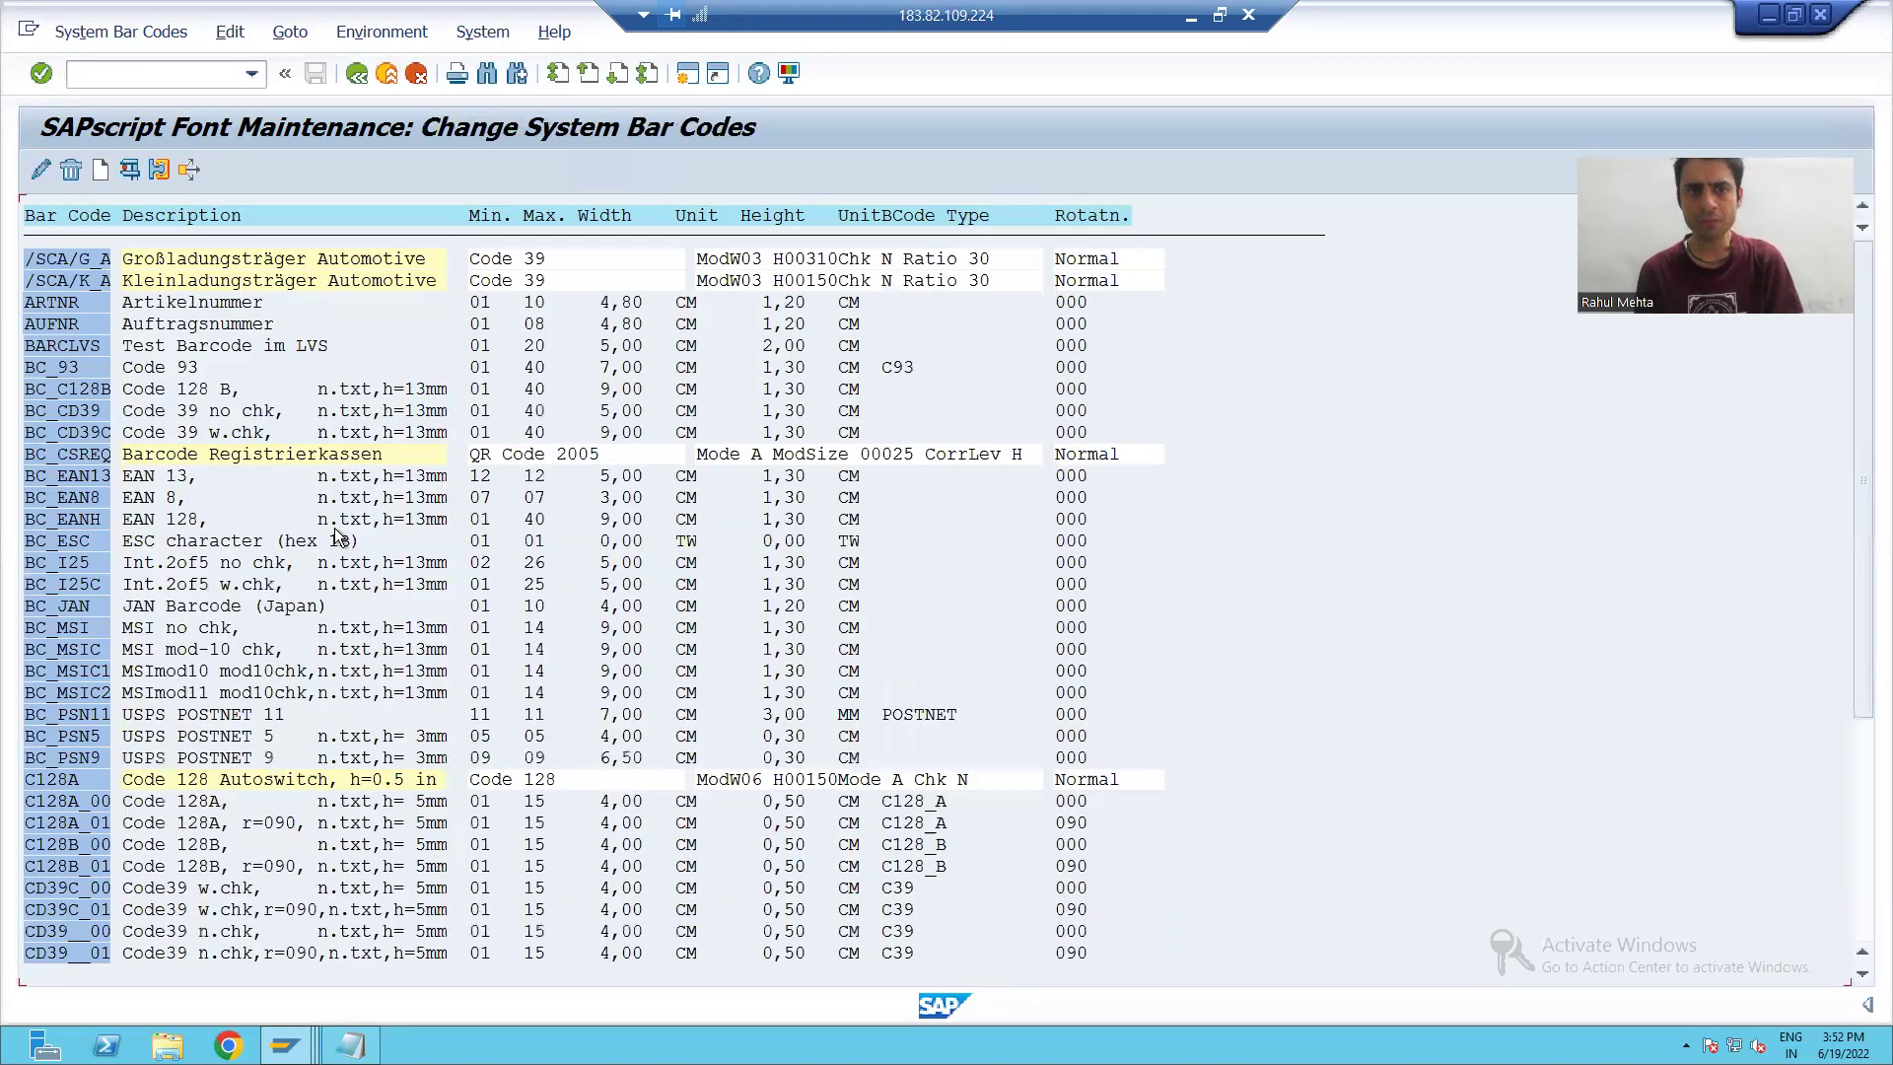
left_click(99, 171)
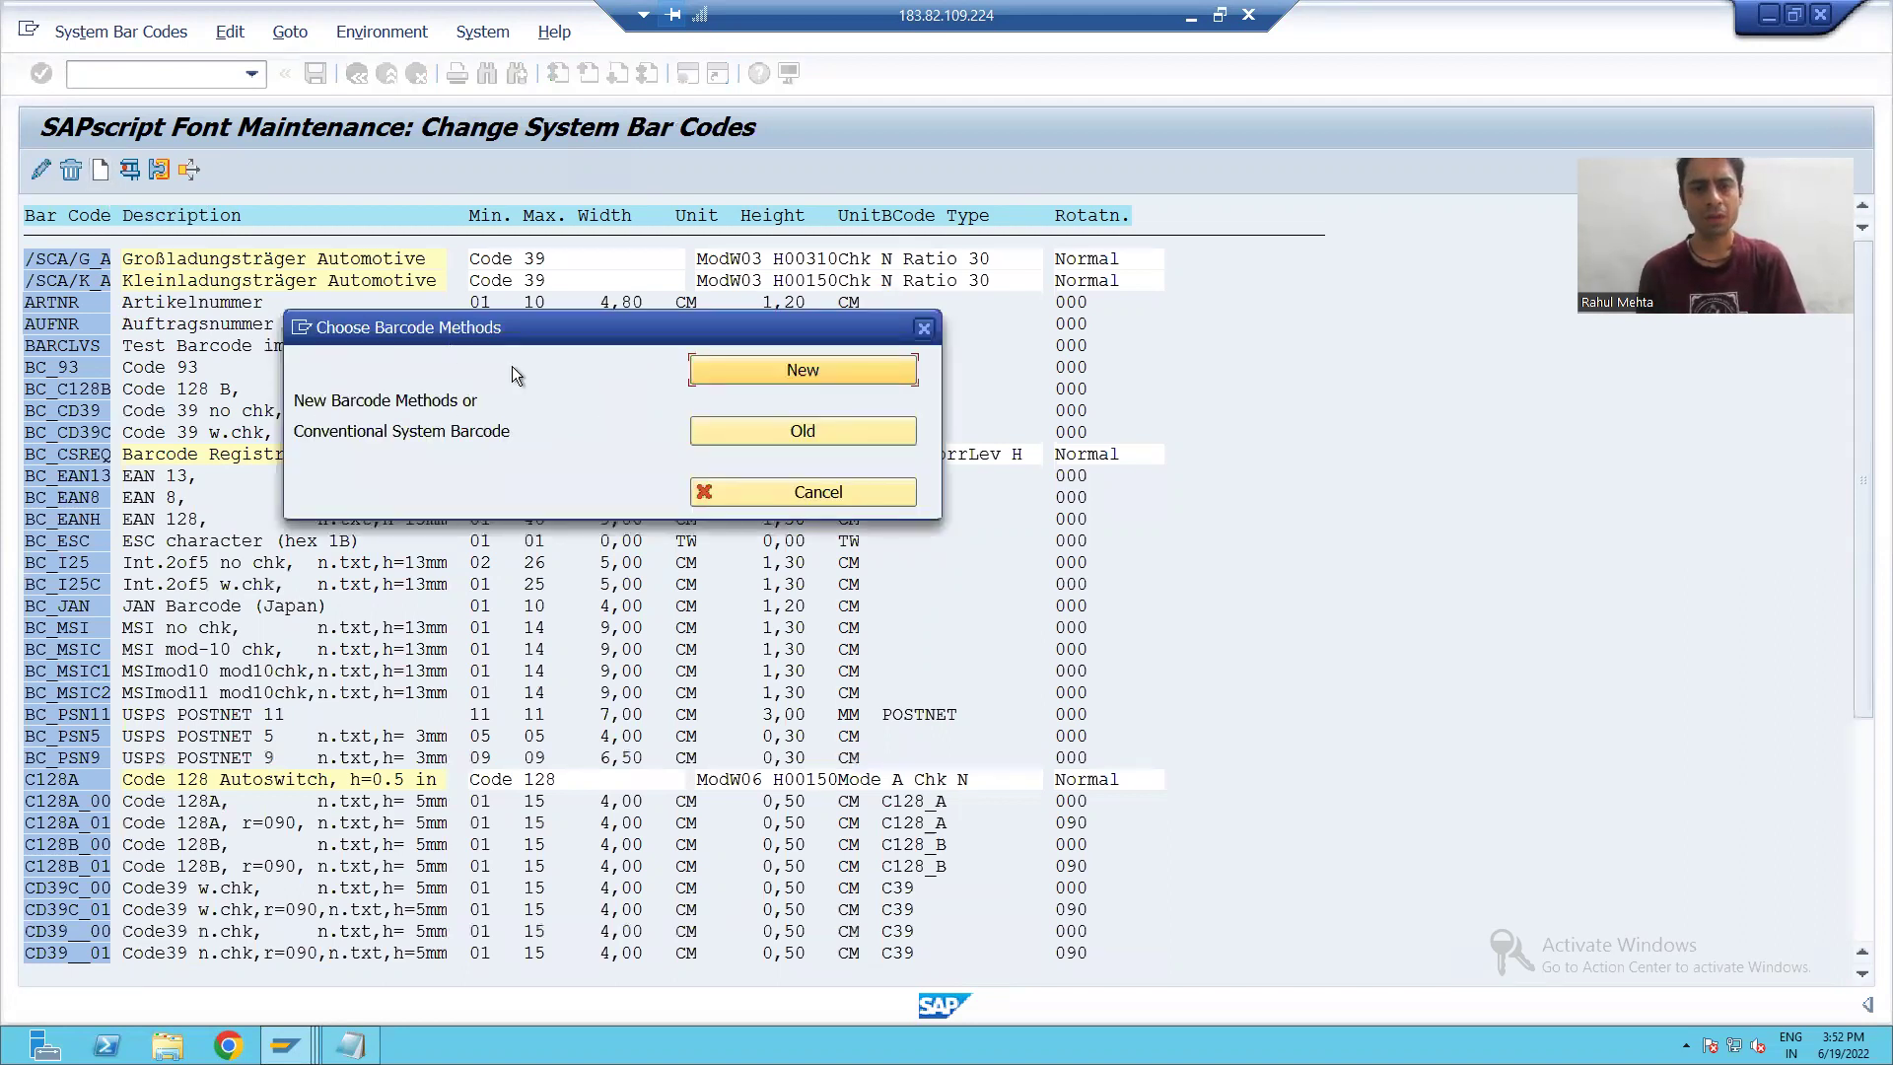
left_click(718, 369)
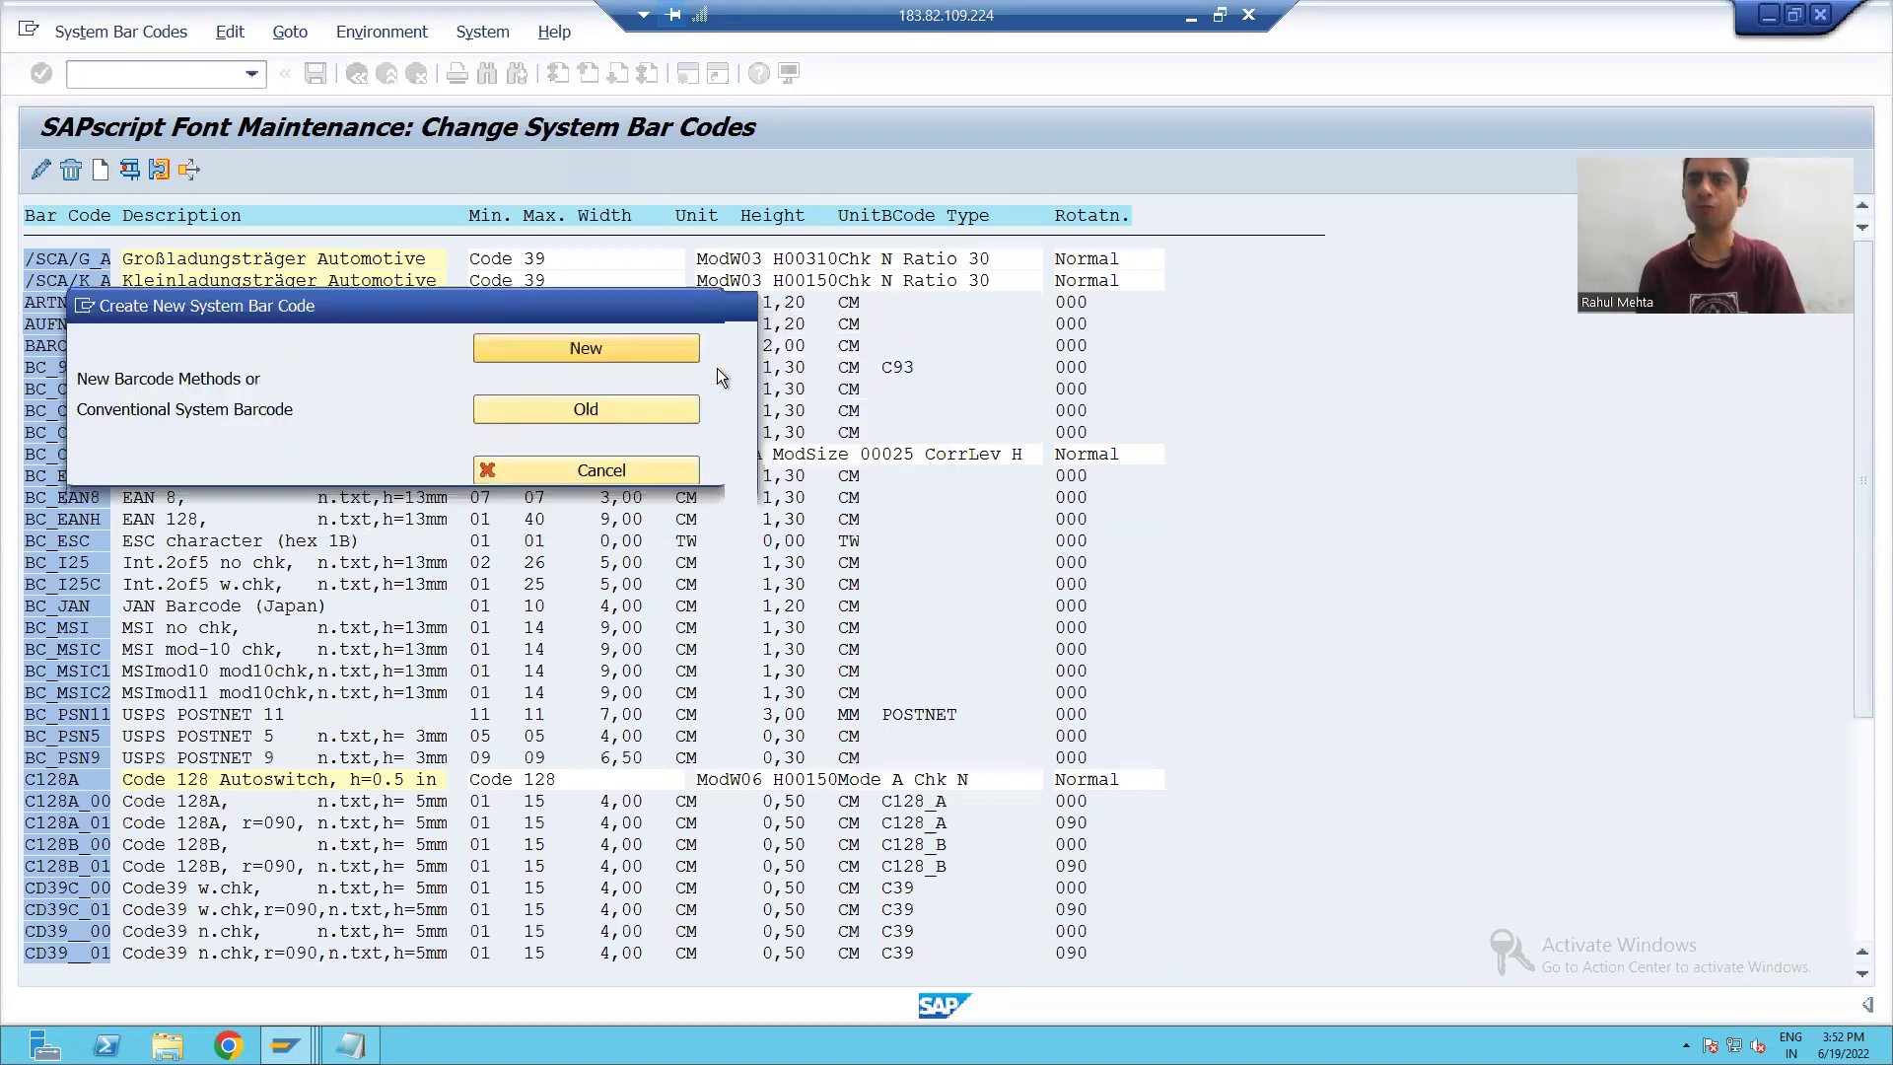
left_click_drag(624, 306, 773, 316)
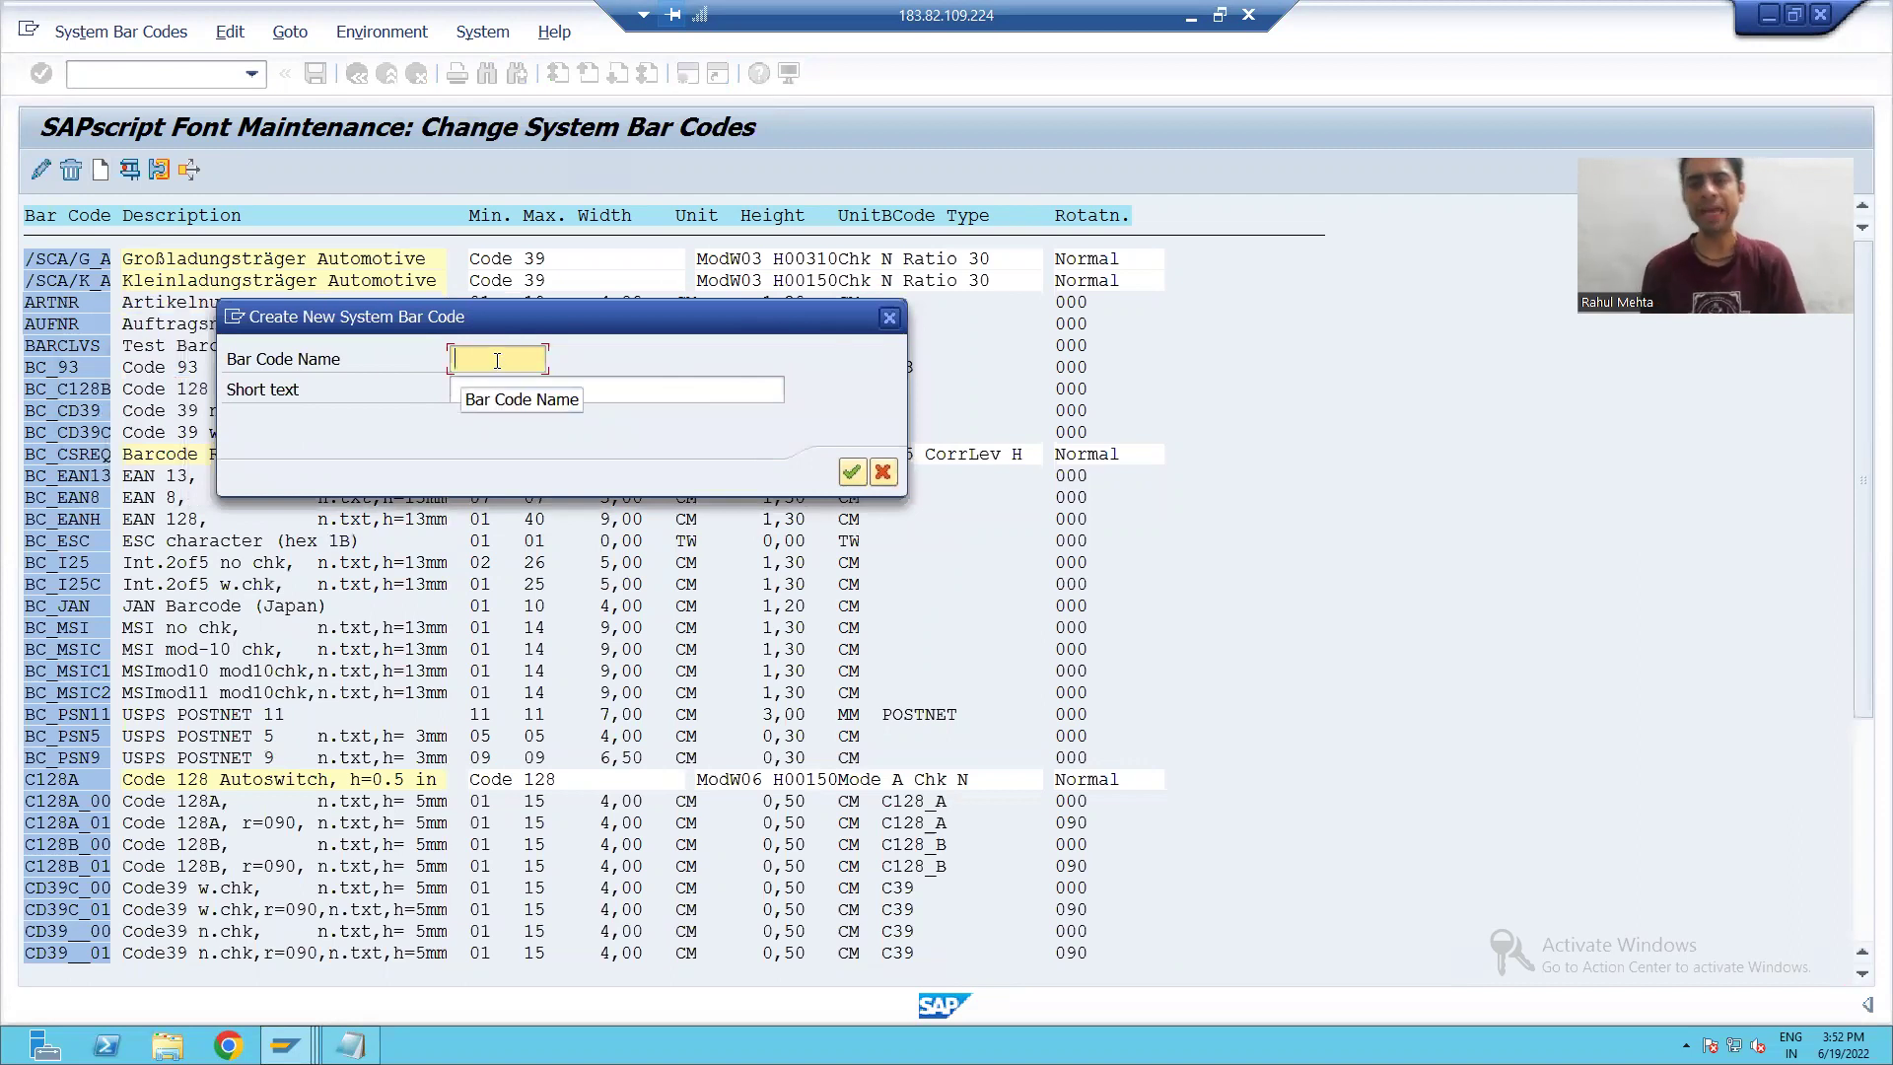
type("ZBA")
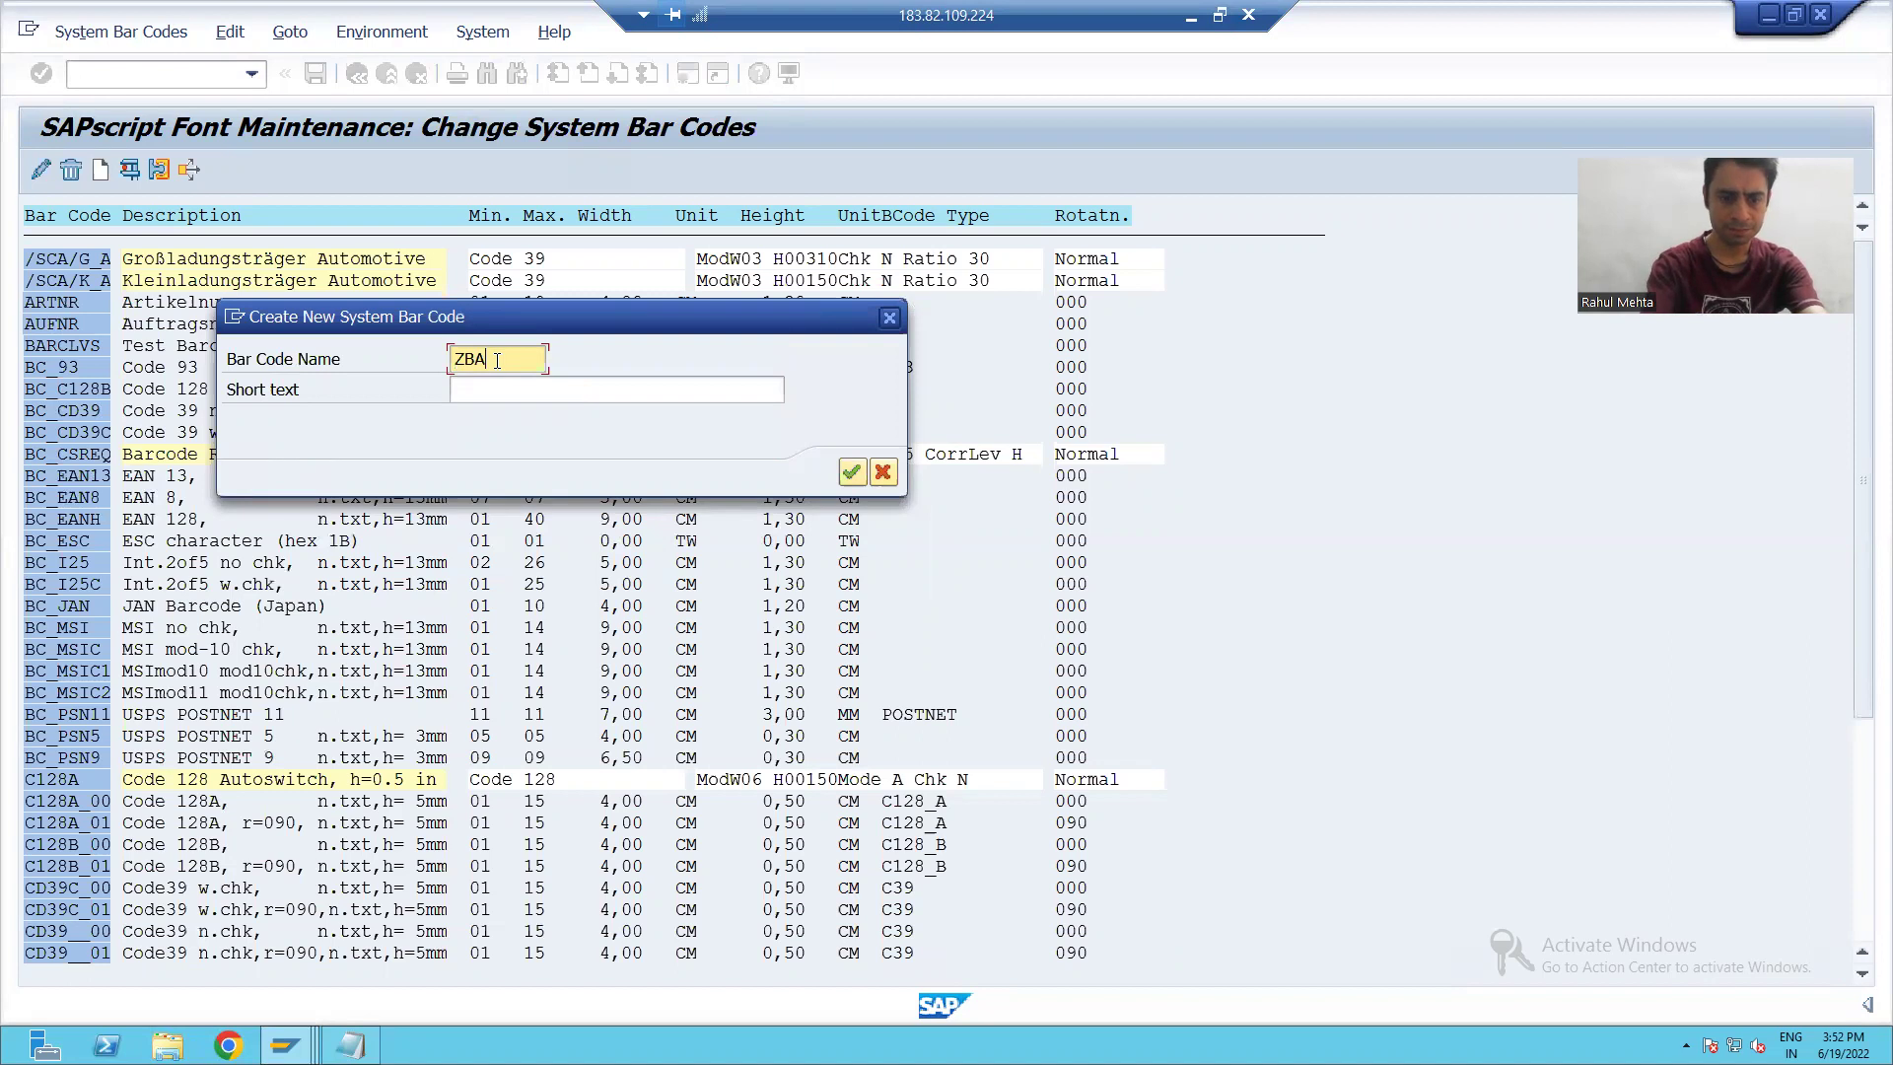
type("RCD")
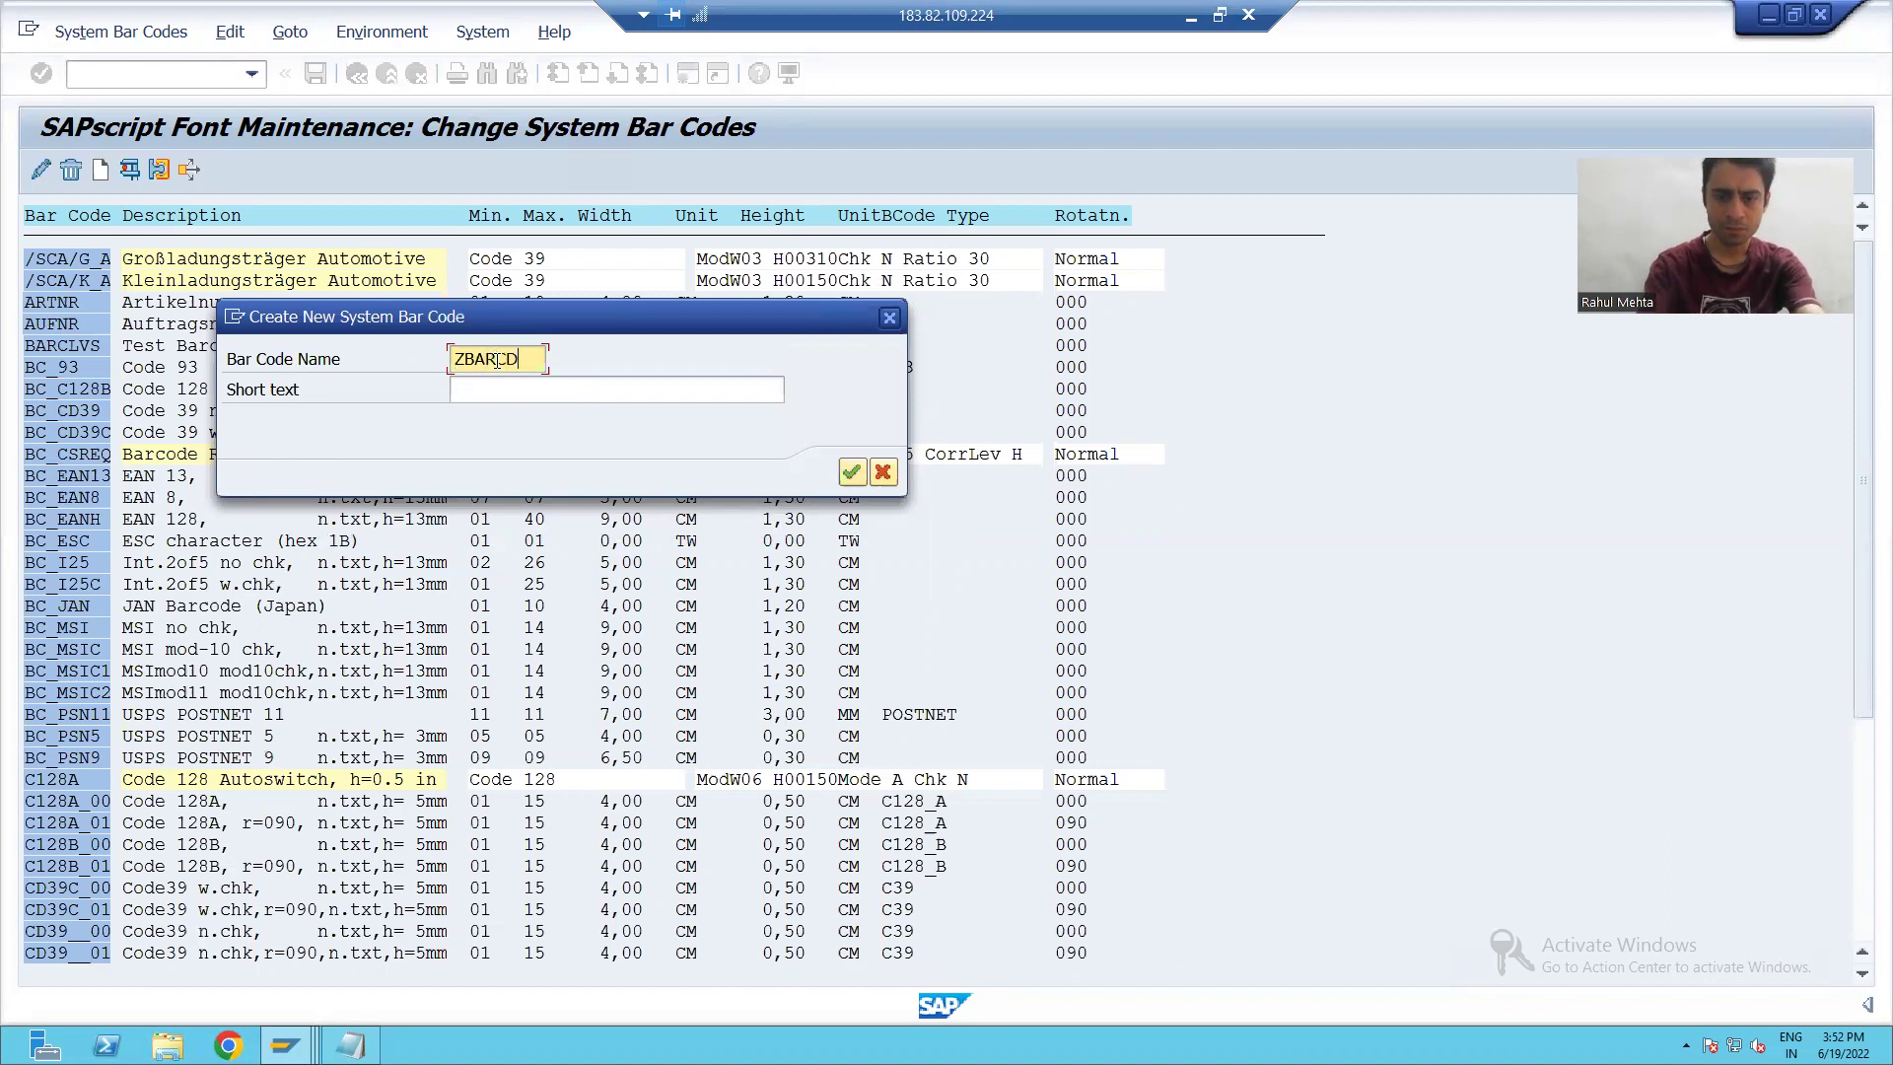
type("28")
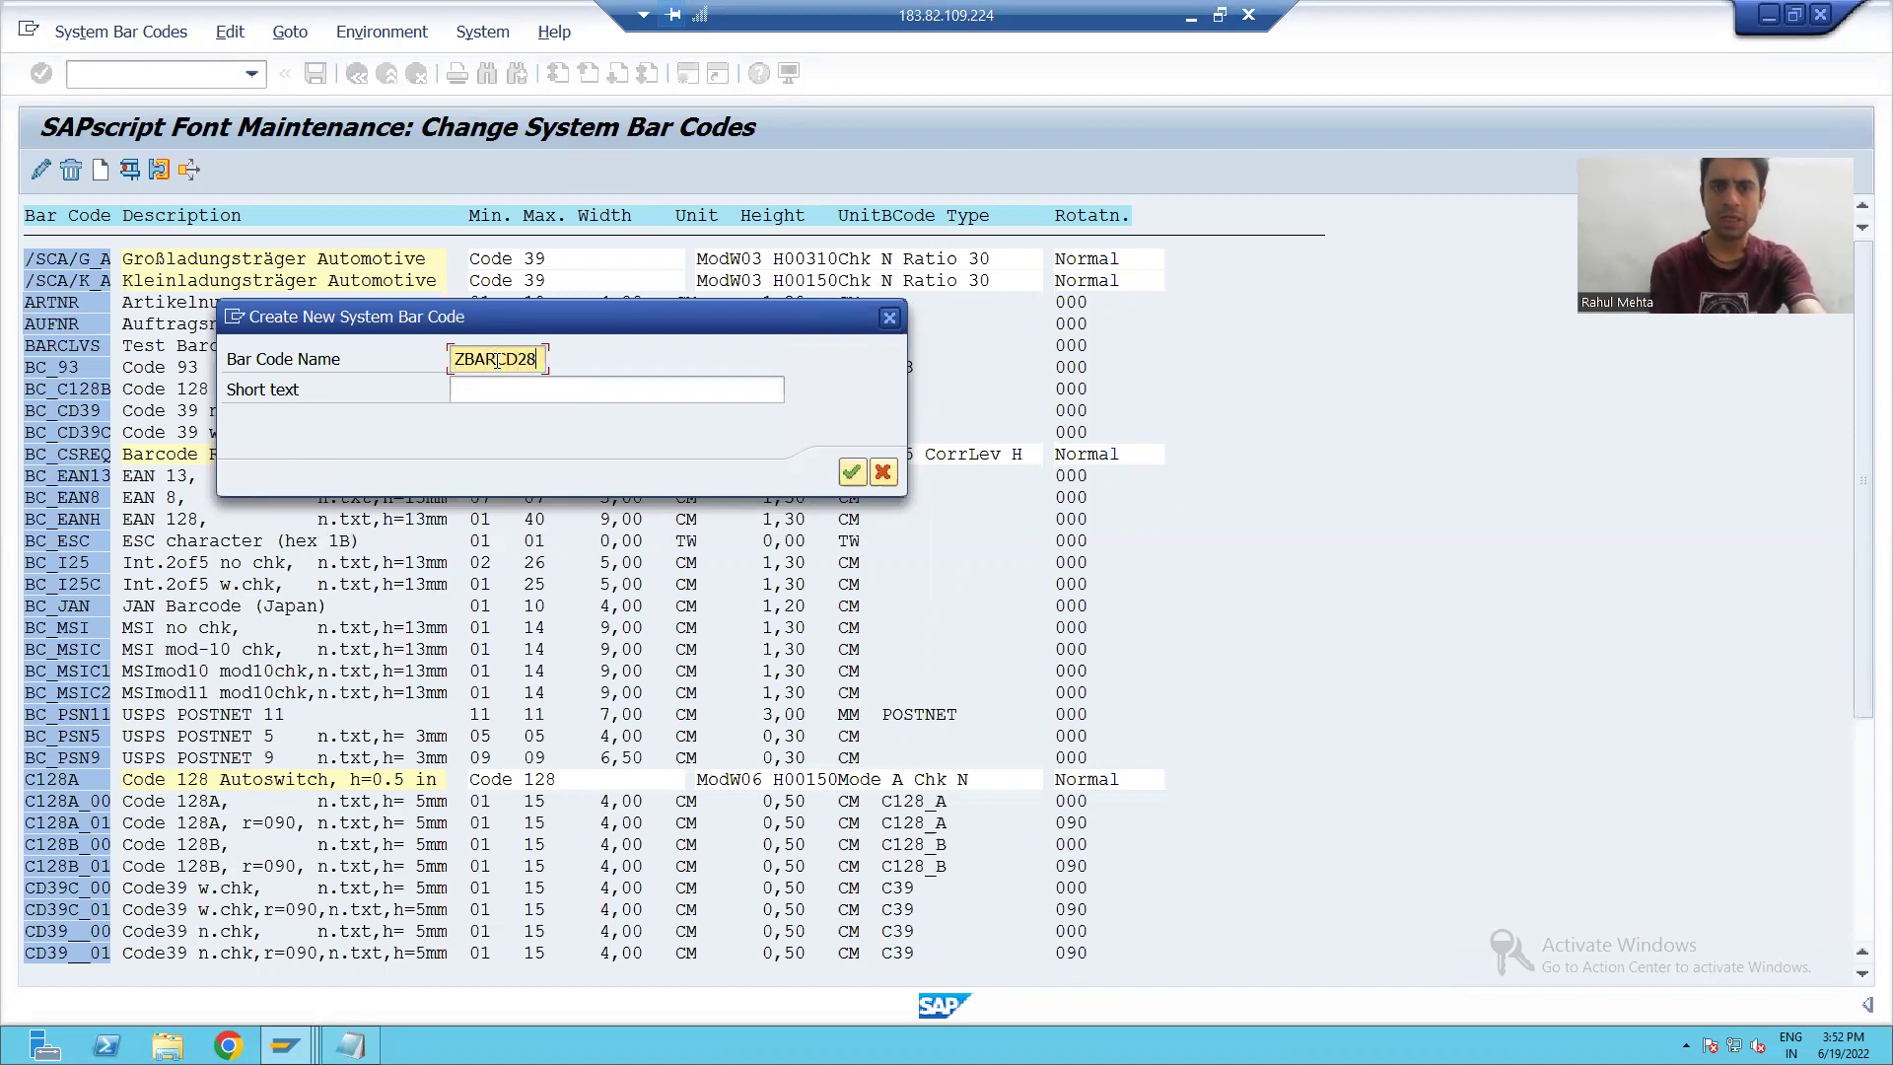
key("Tab")
type("Bar")
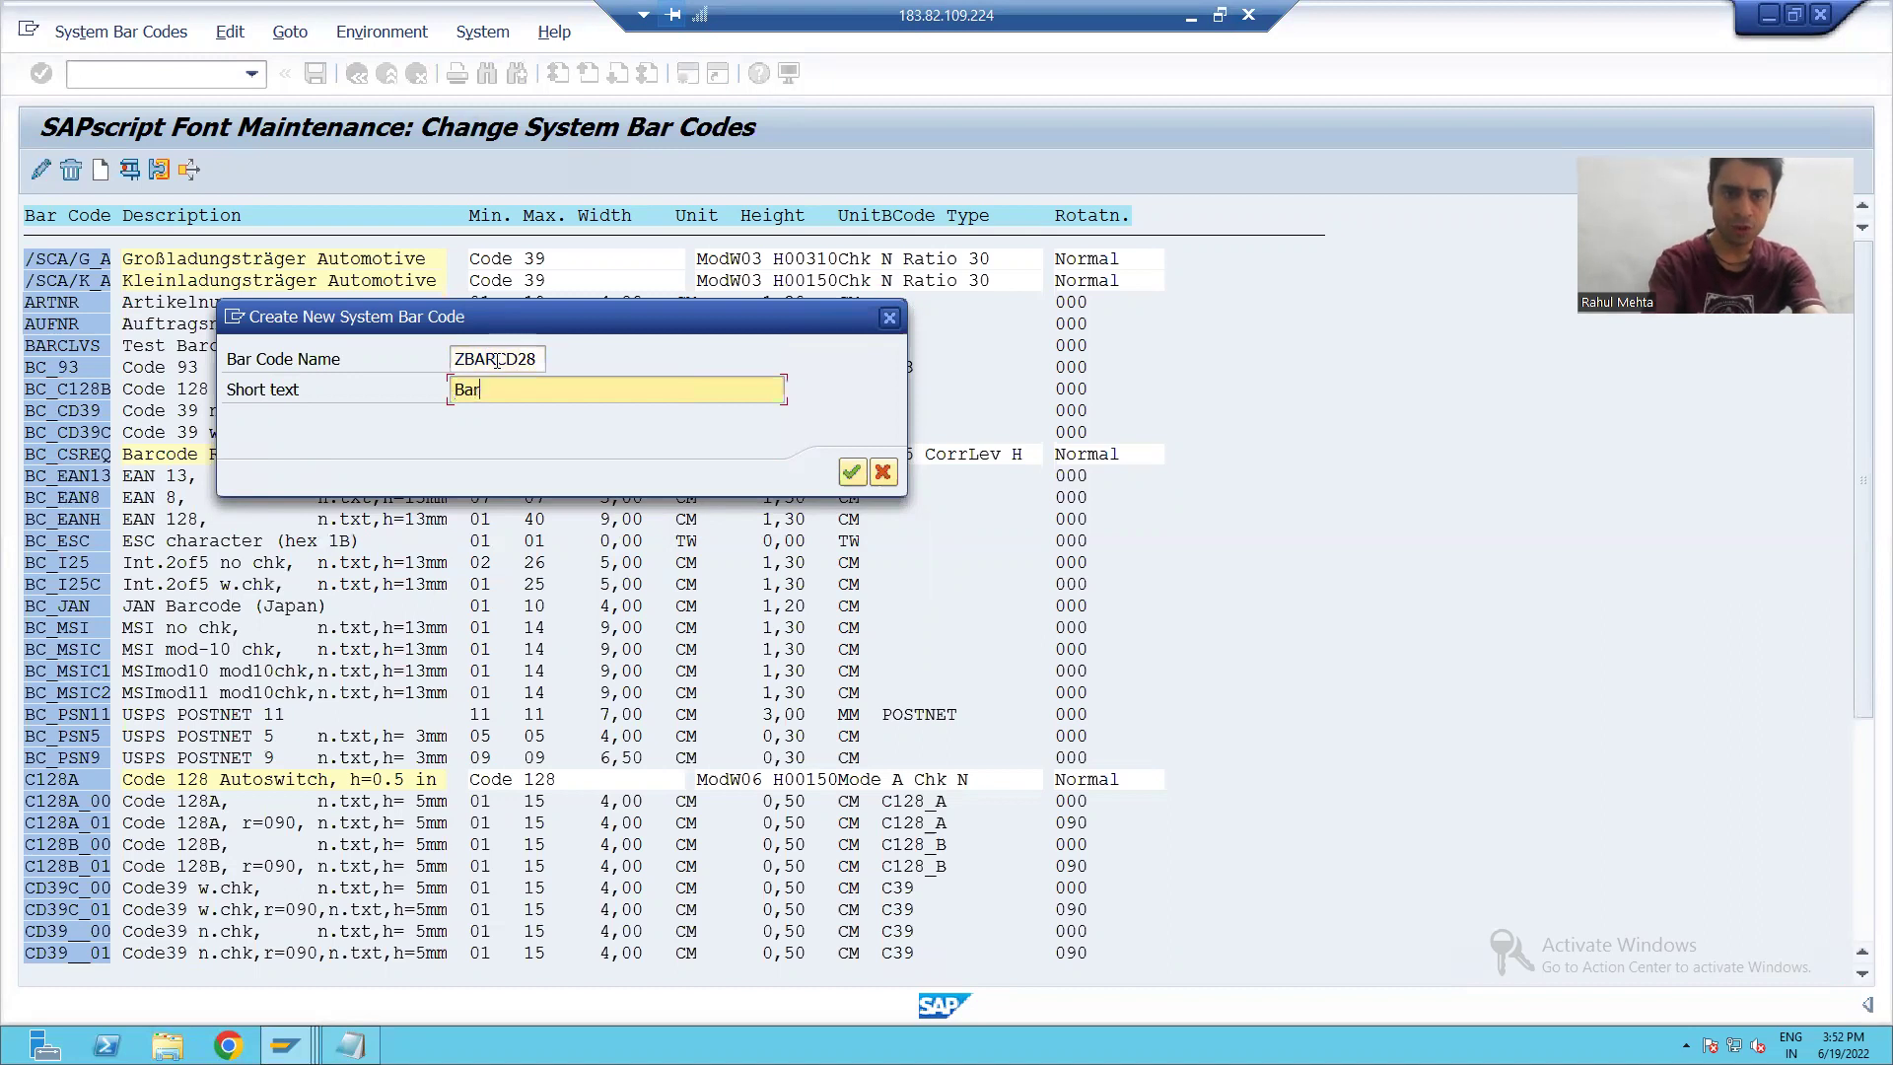
type(" Code")
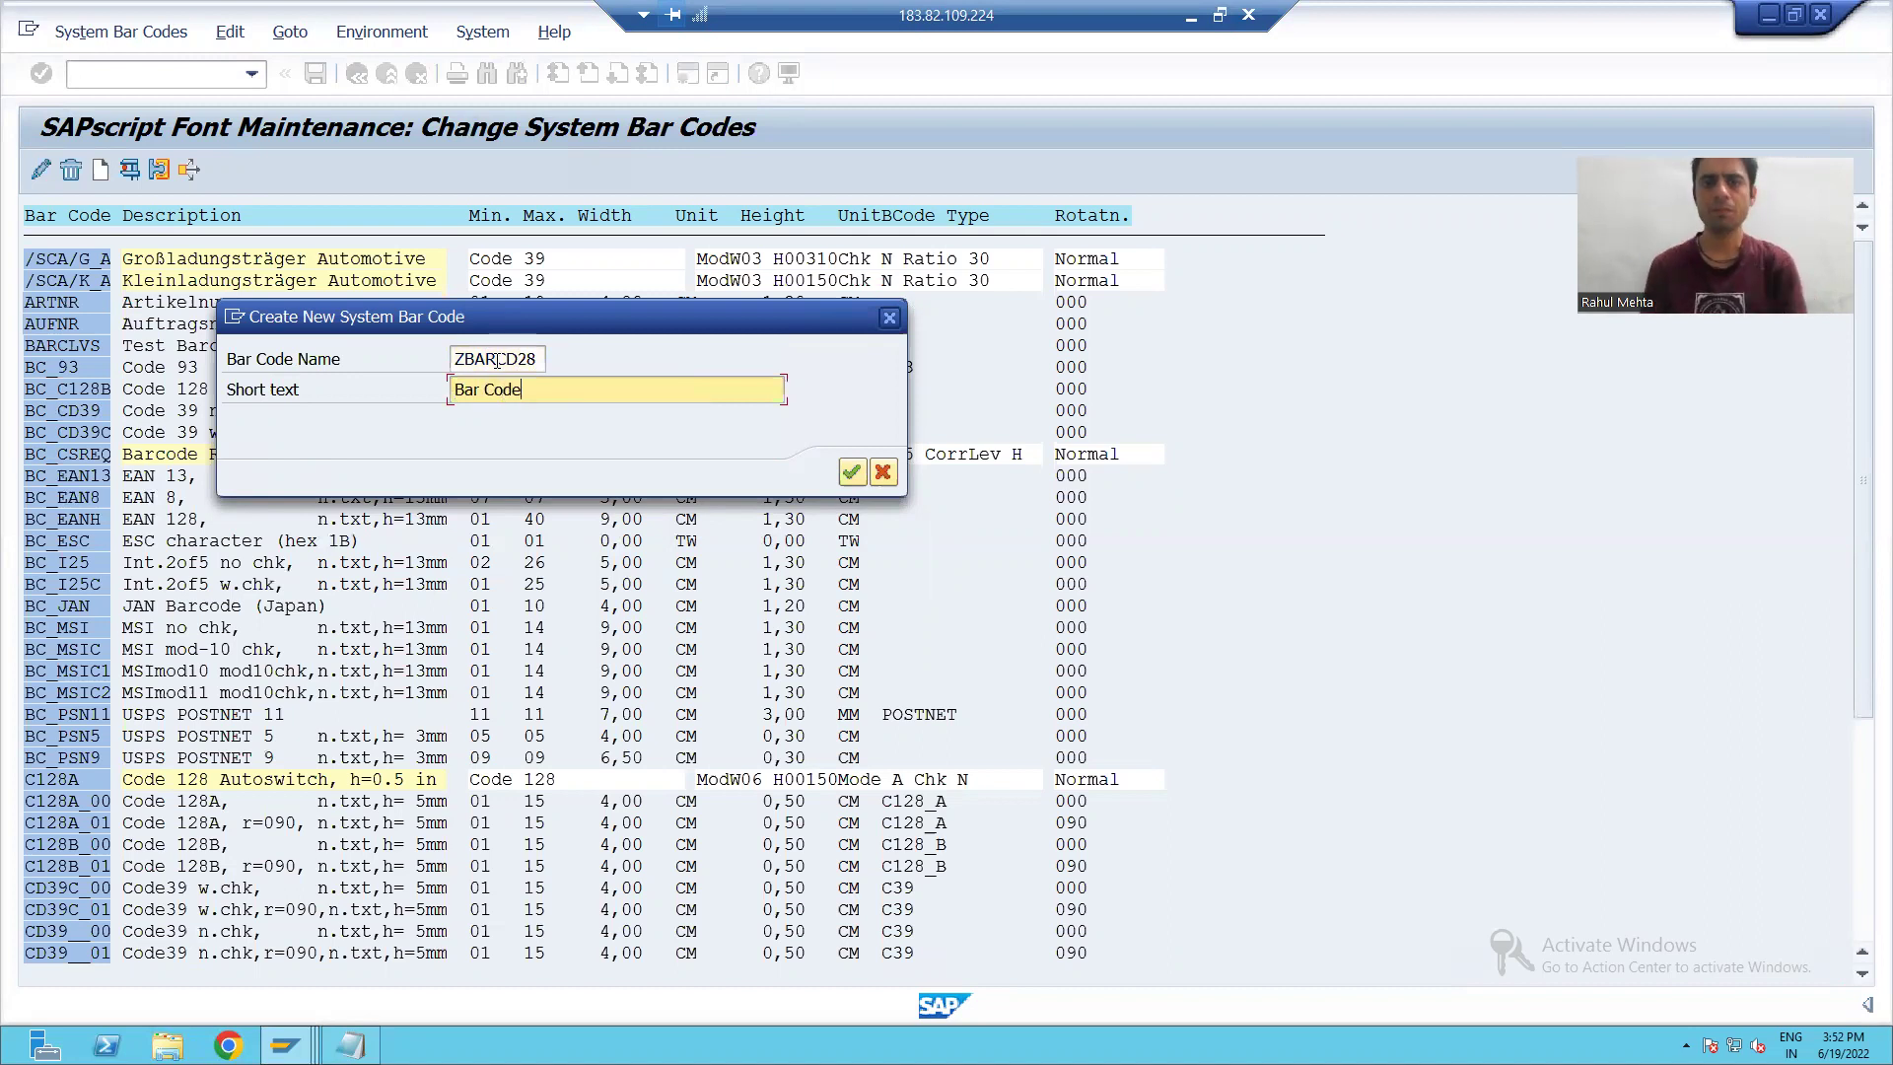
left_click(849, 472)
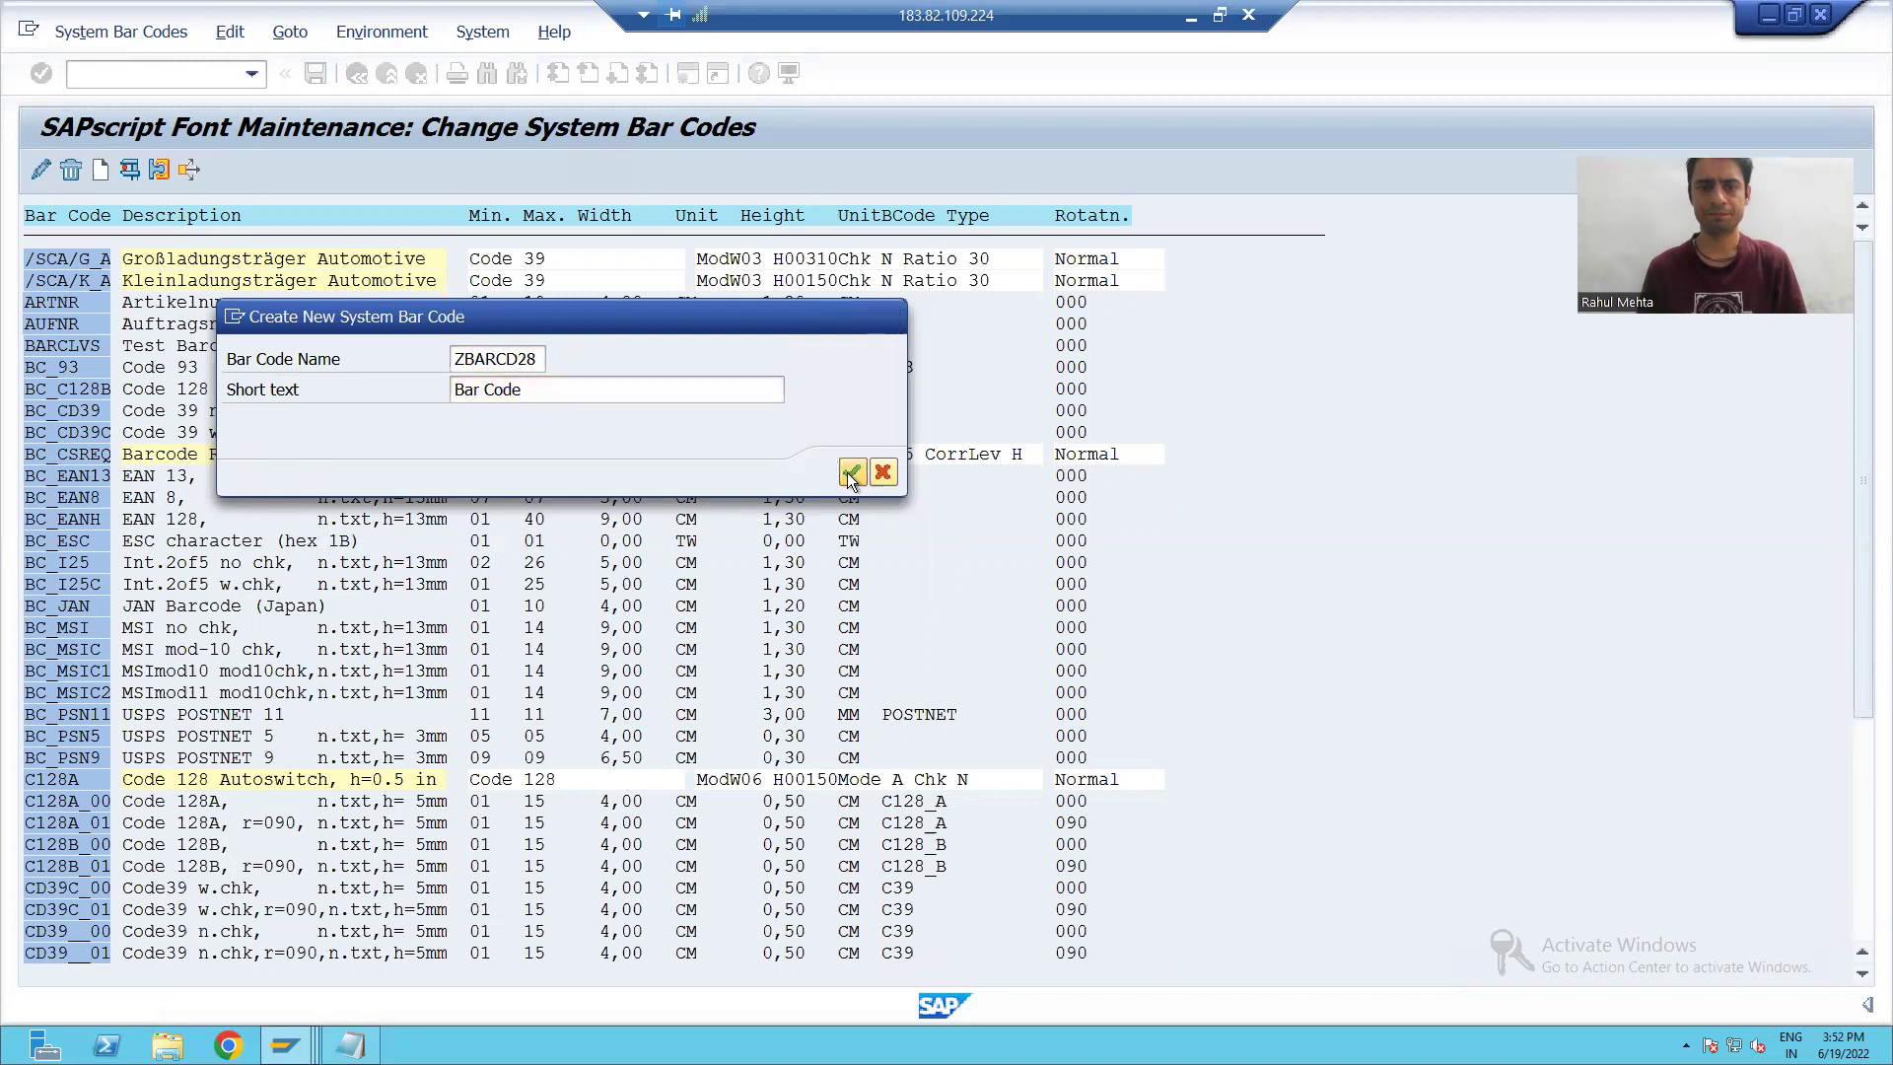
Accept Code 128 symbology, Normal alignment, module width 06, height 00150 and mode A.
left_click_drag(868, 464, 912, 309)
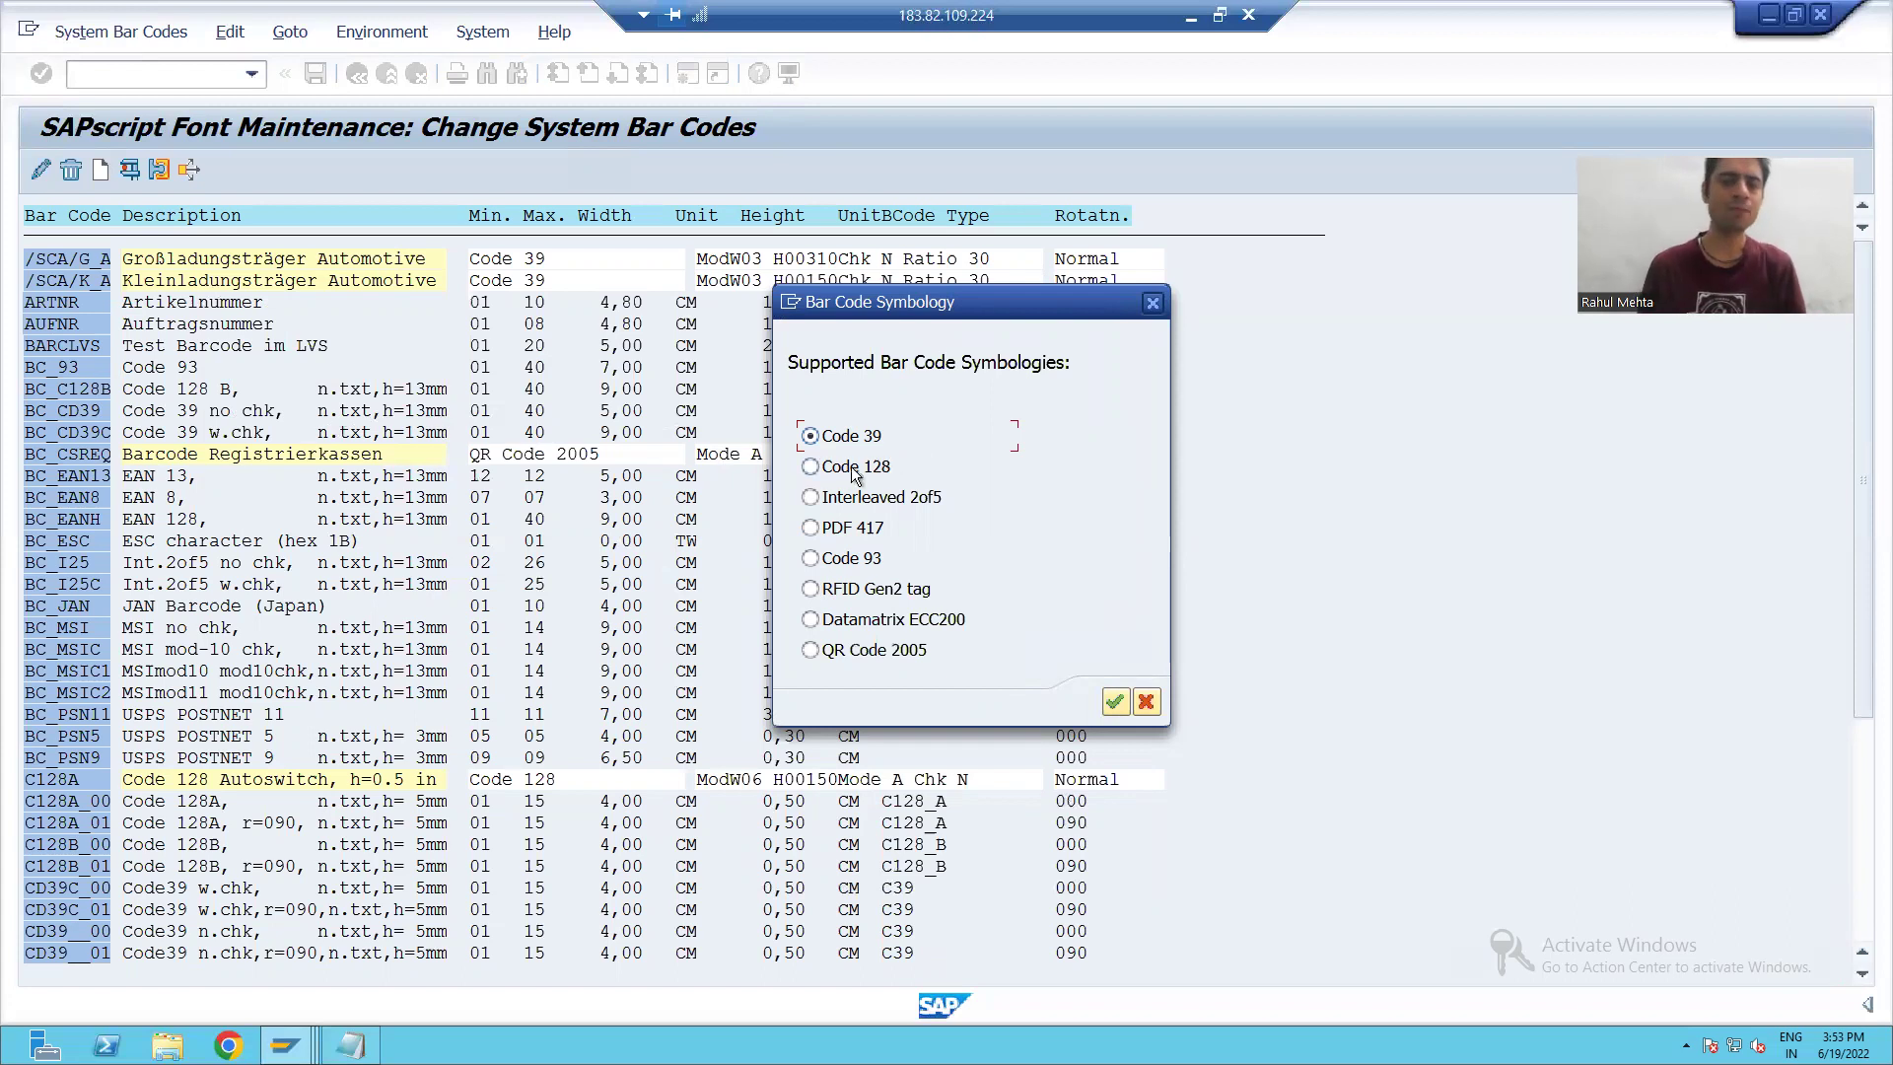
left_click(1115, 700)
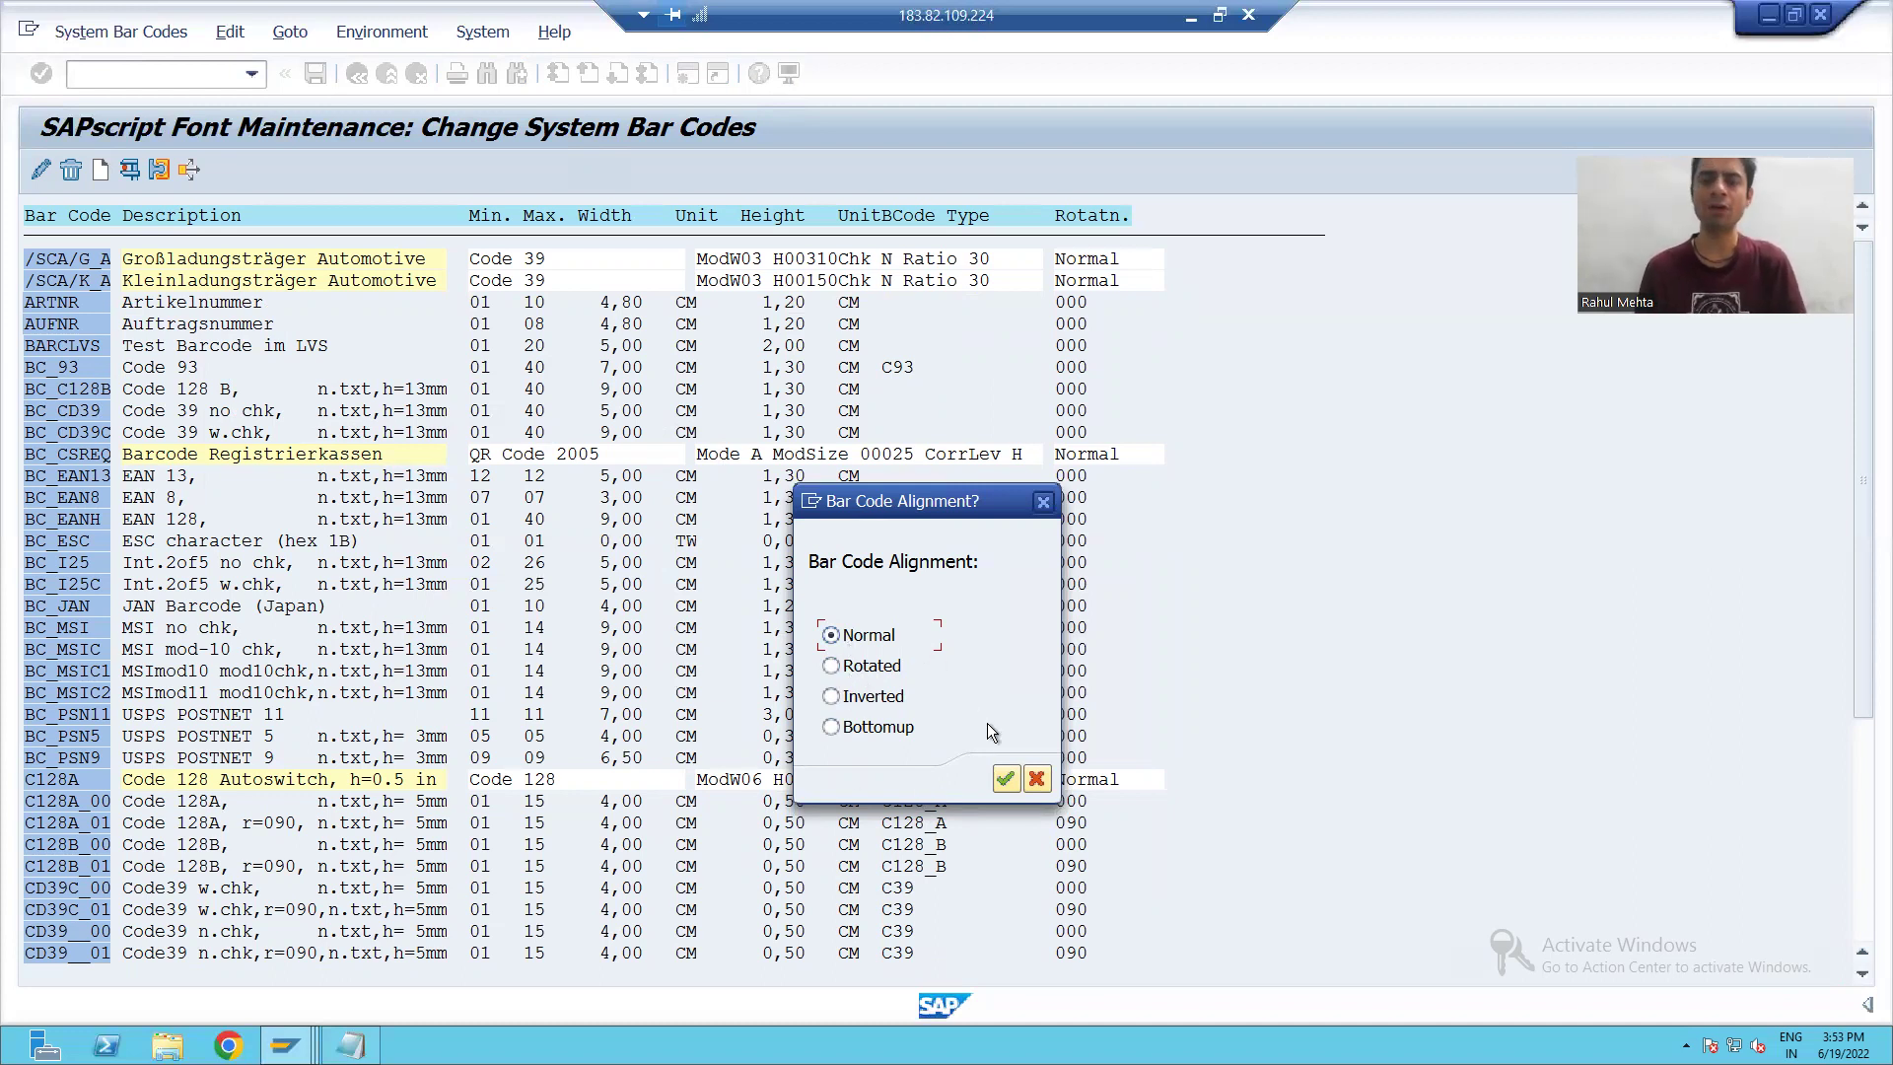
left_click(1005, 779)
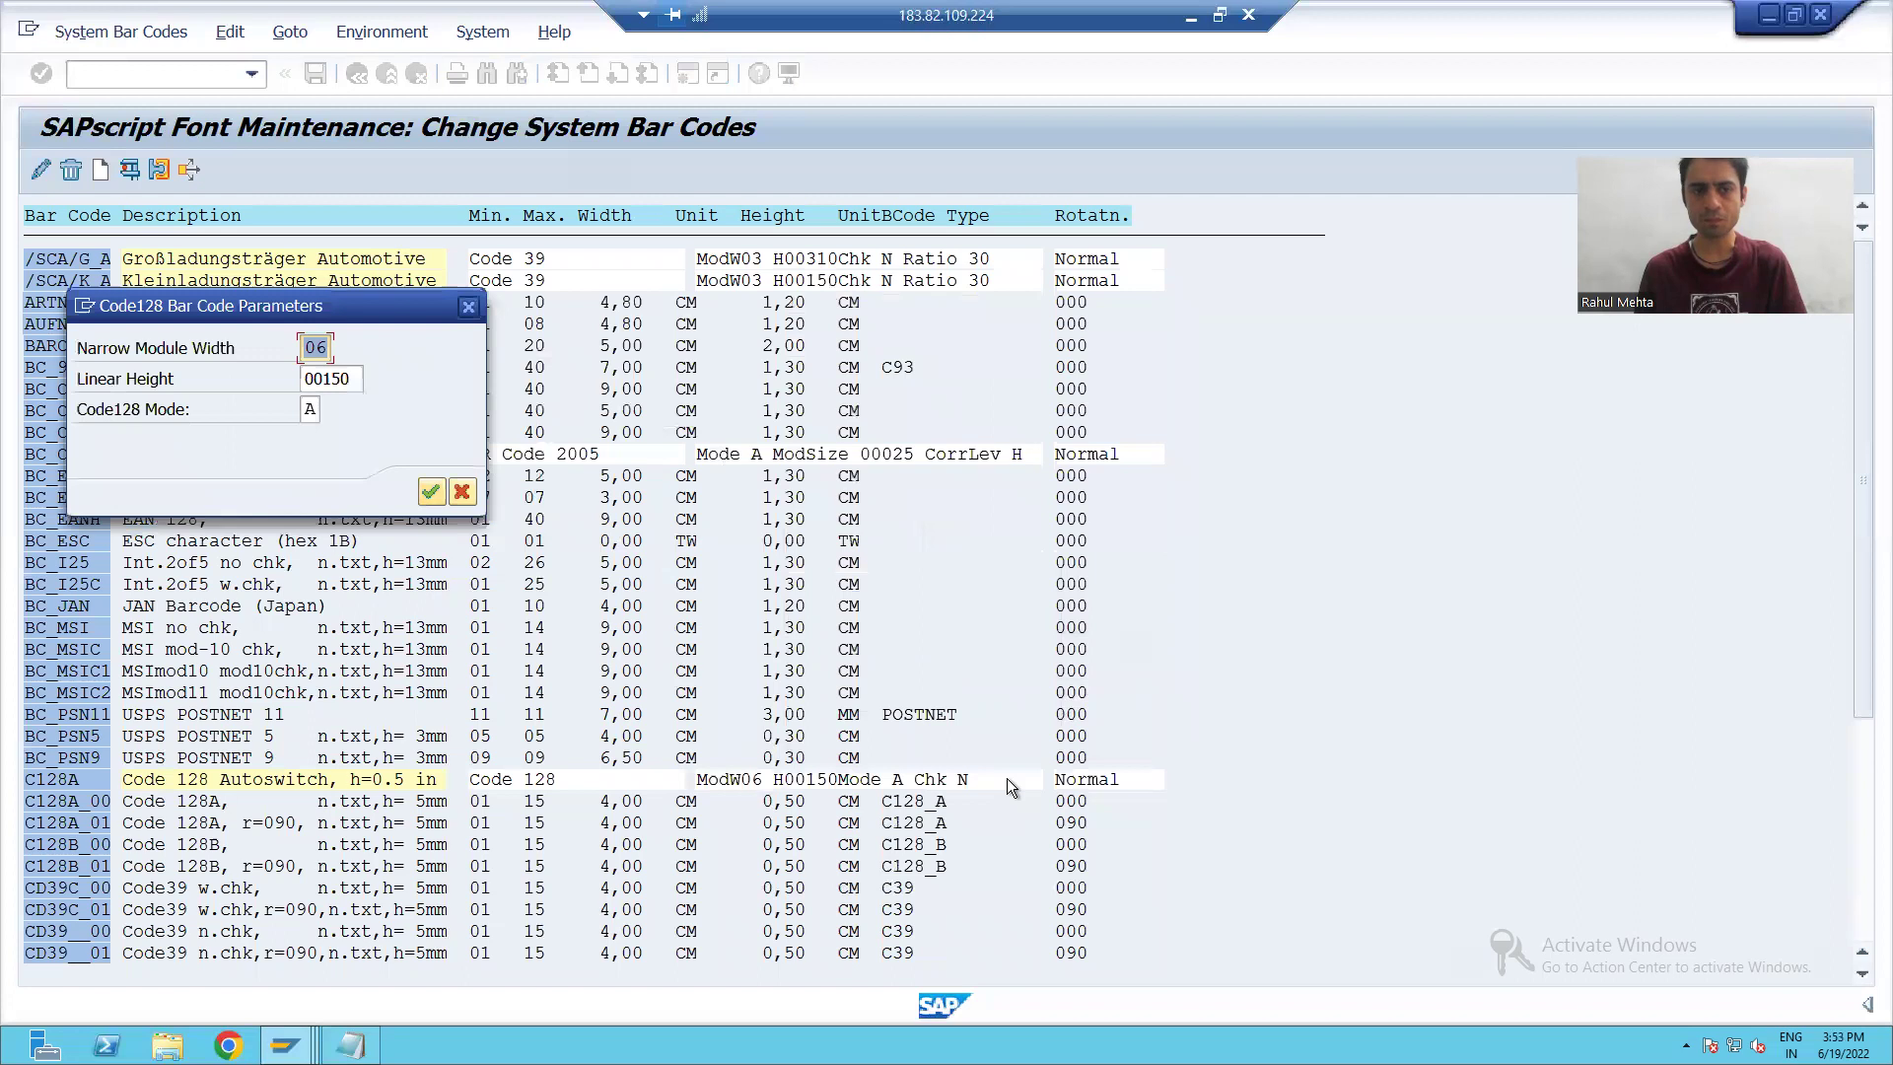
left_click(431, 492)
Save ZBARCD28 into the proposed workbench request and dismiss the confirmation message.
left_click(435, 462)
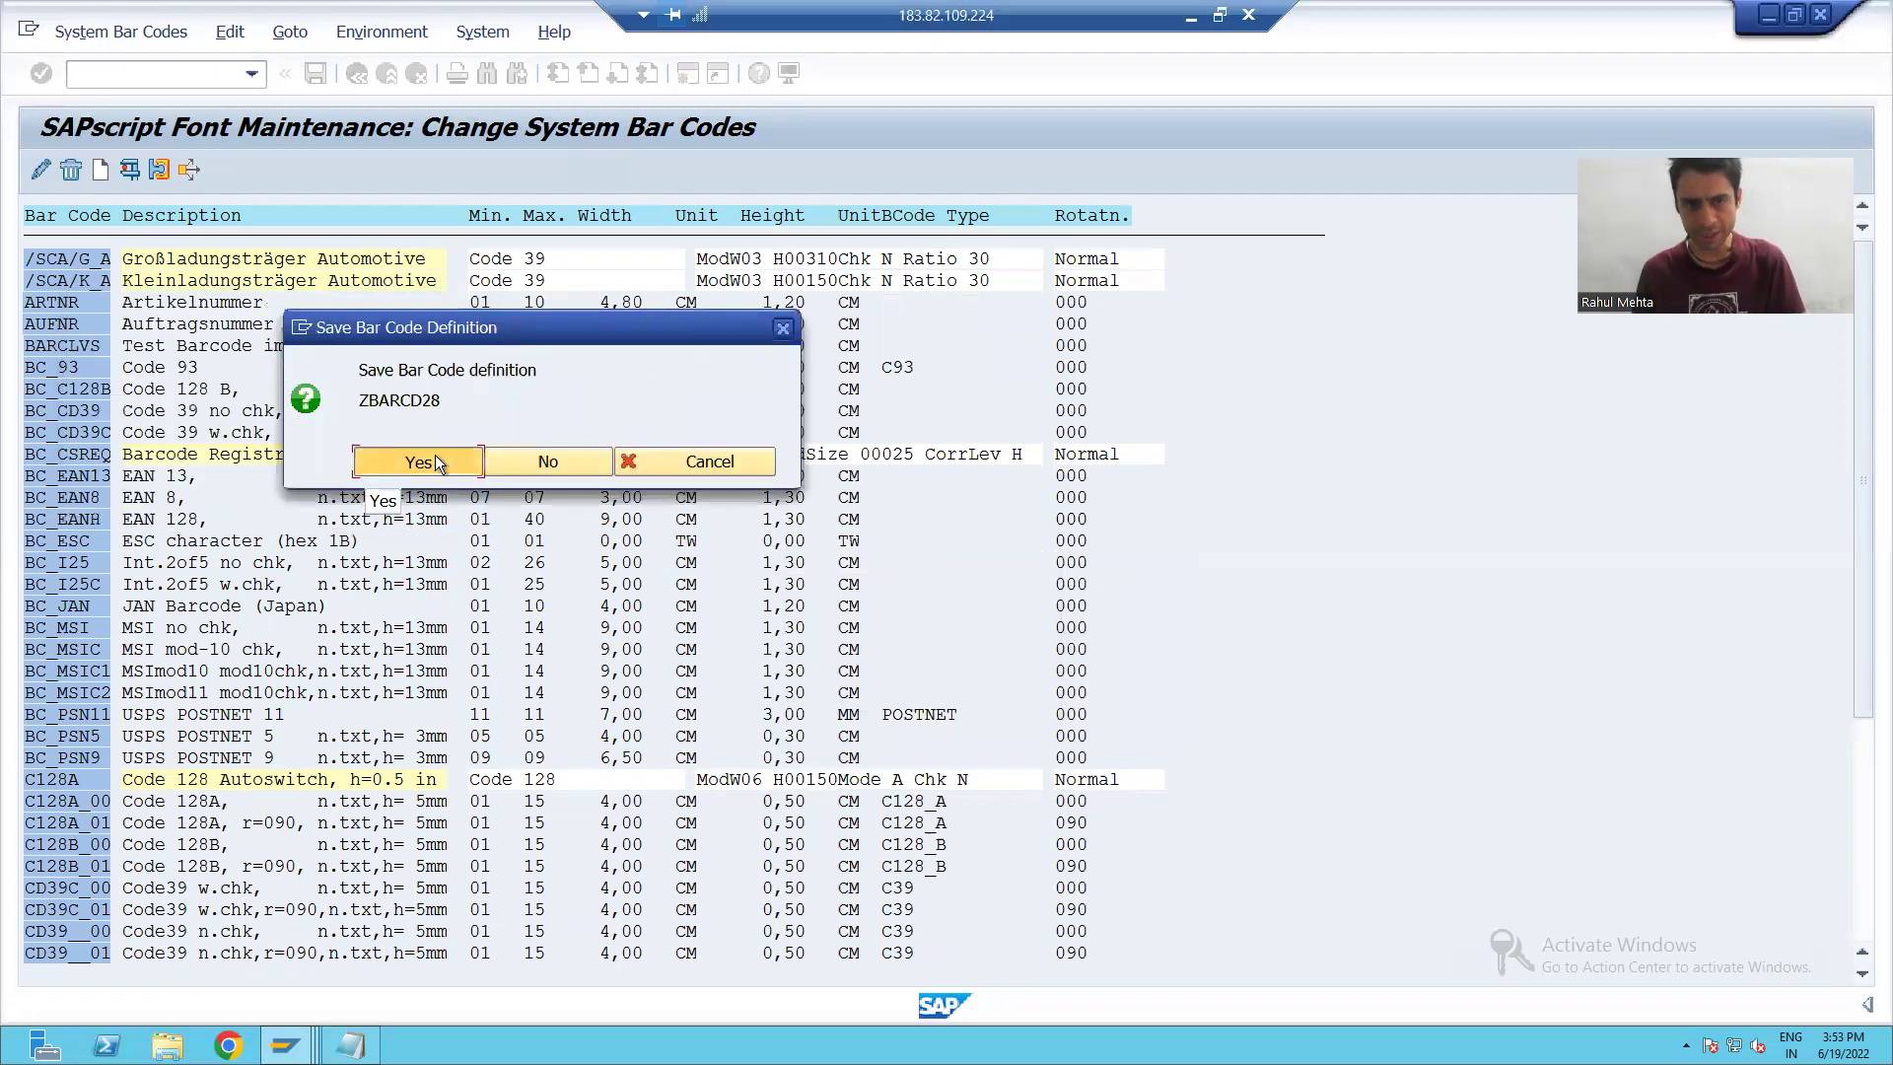
left_click(499, 449)
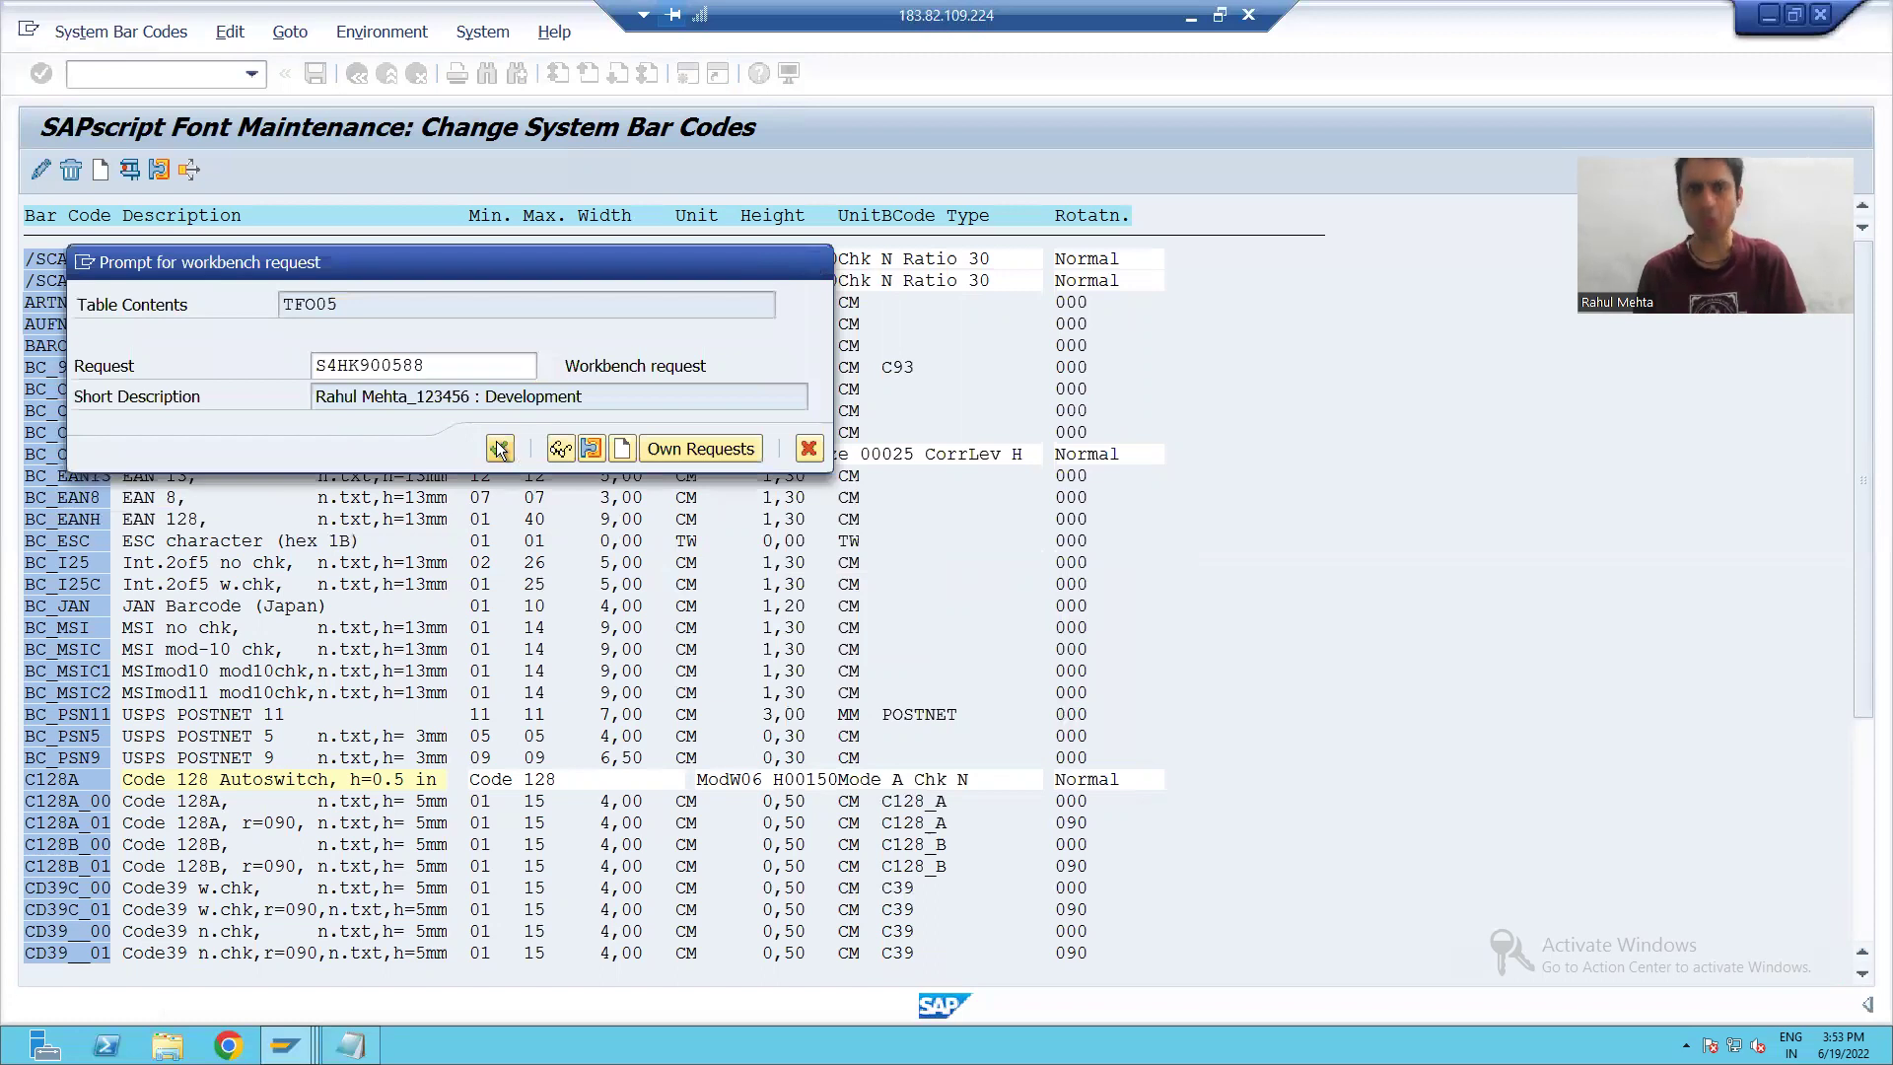
left_click(741, 658)
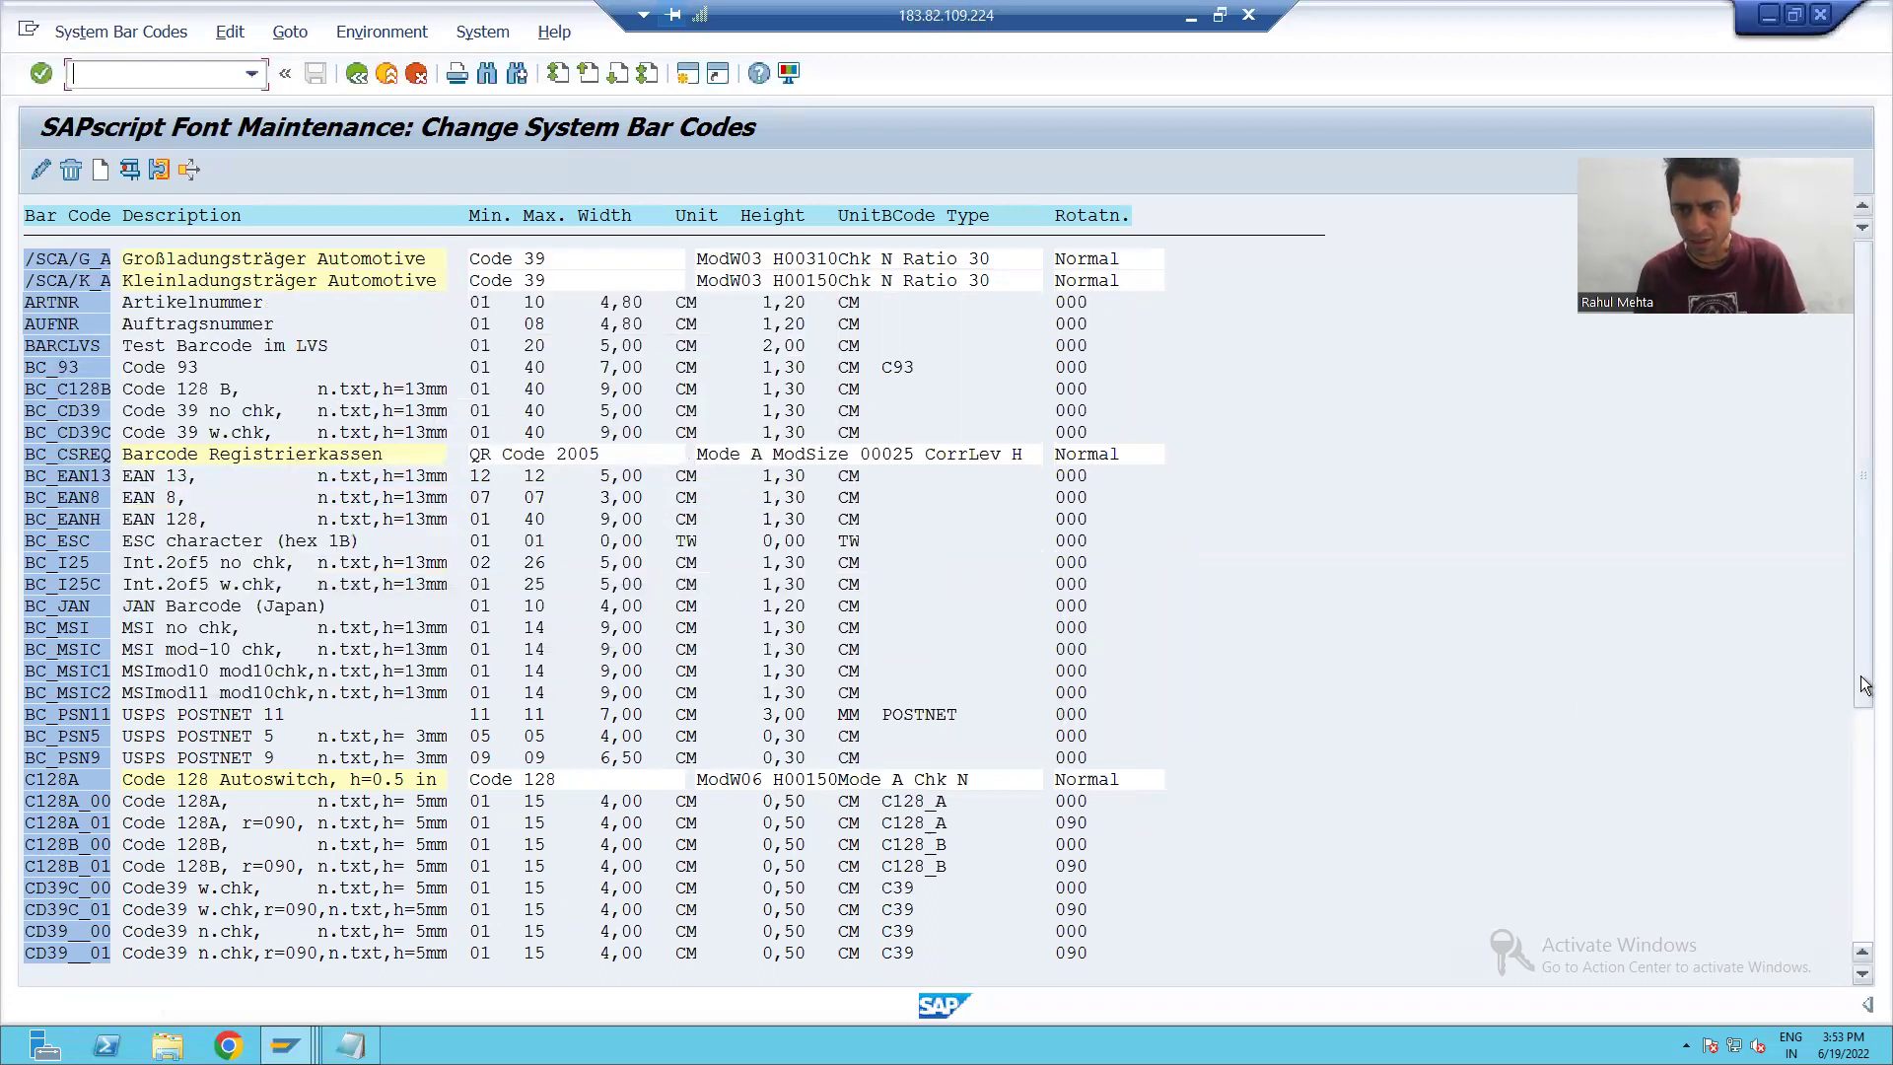
Scroll to ZBARCD28 in the bar code list and copy its name.
scroll(1832, 908, "down", 6)
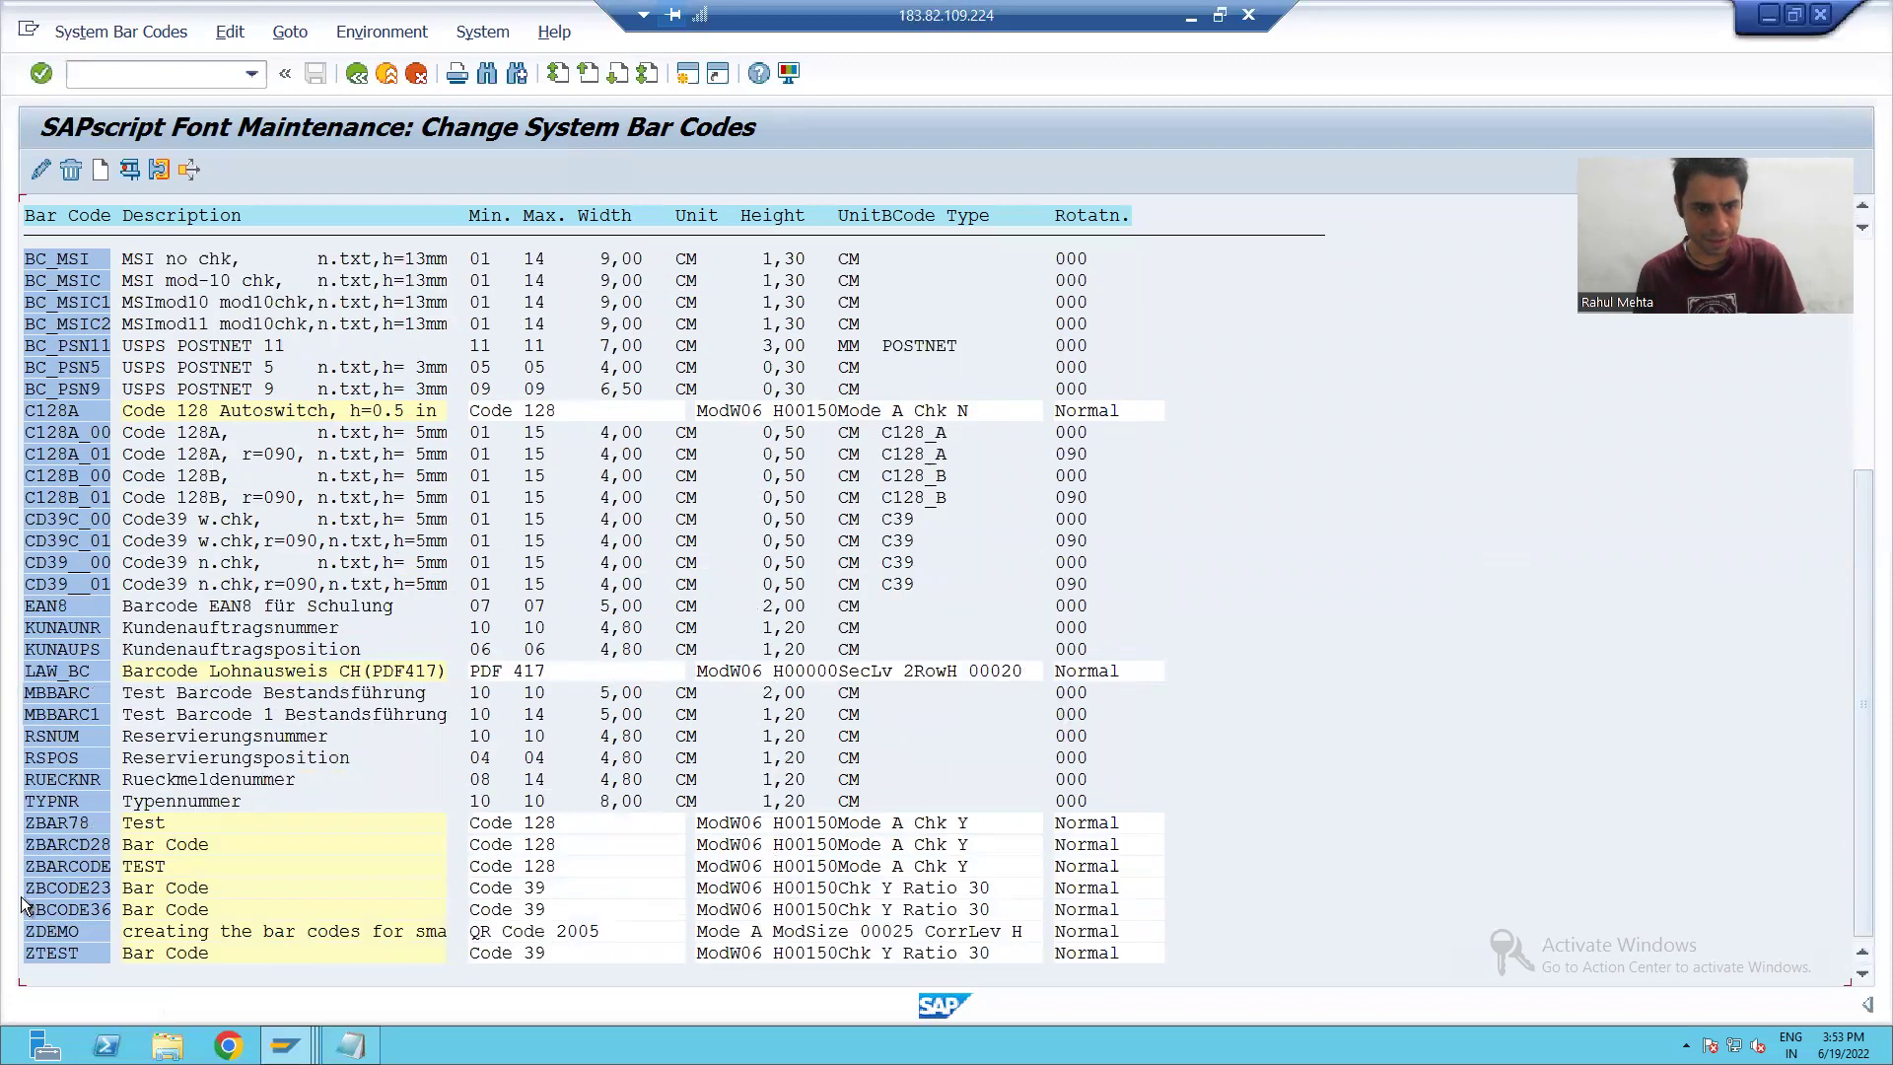
left_click_drag(24, 848, 113, 852)
key("ctrl+c")
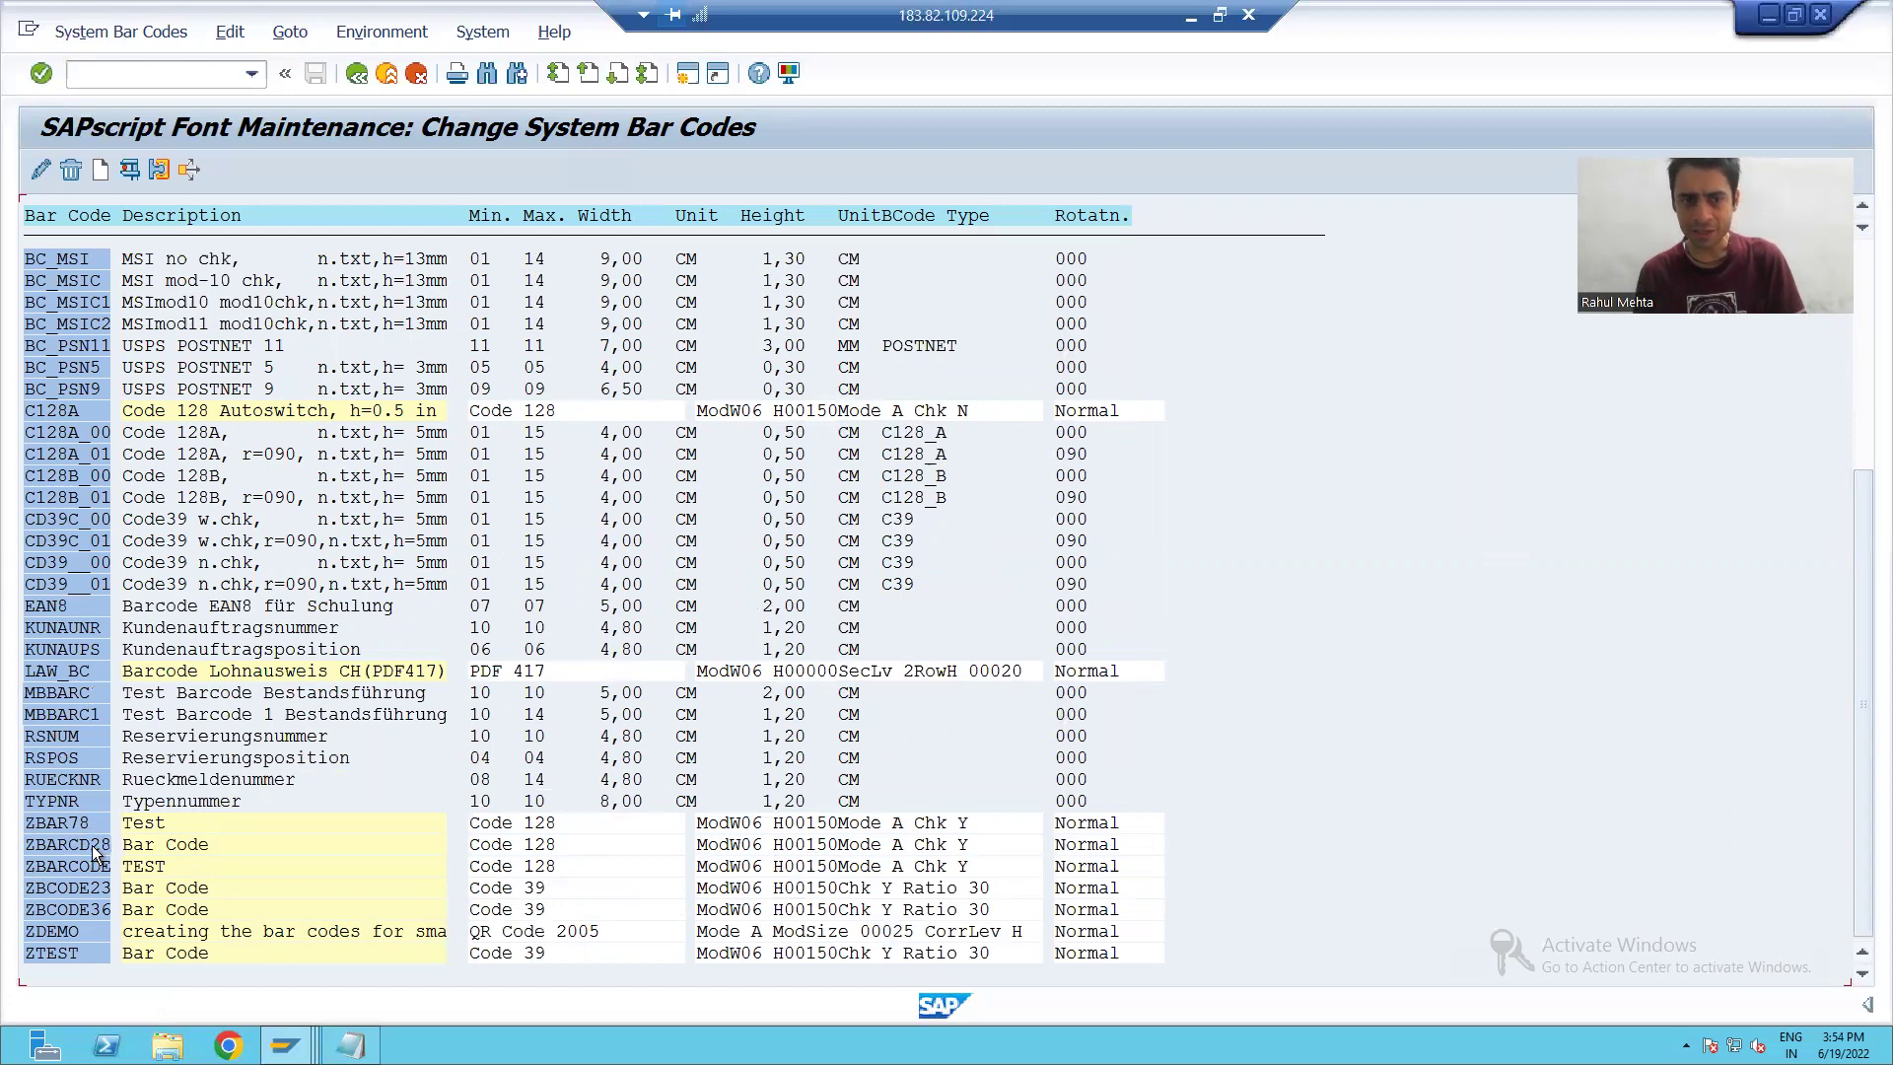
left_click(127, 172)
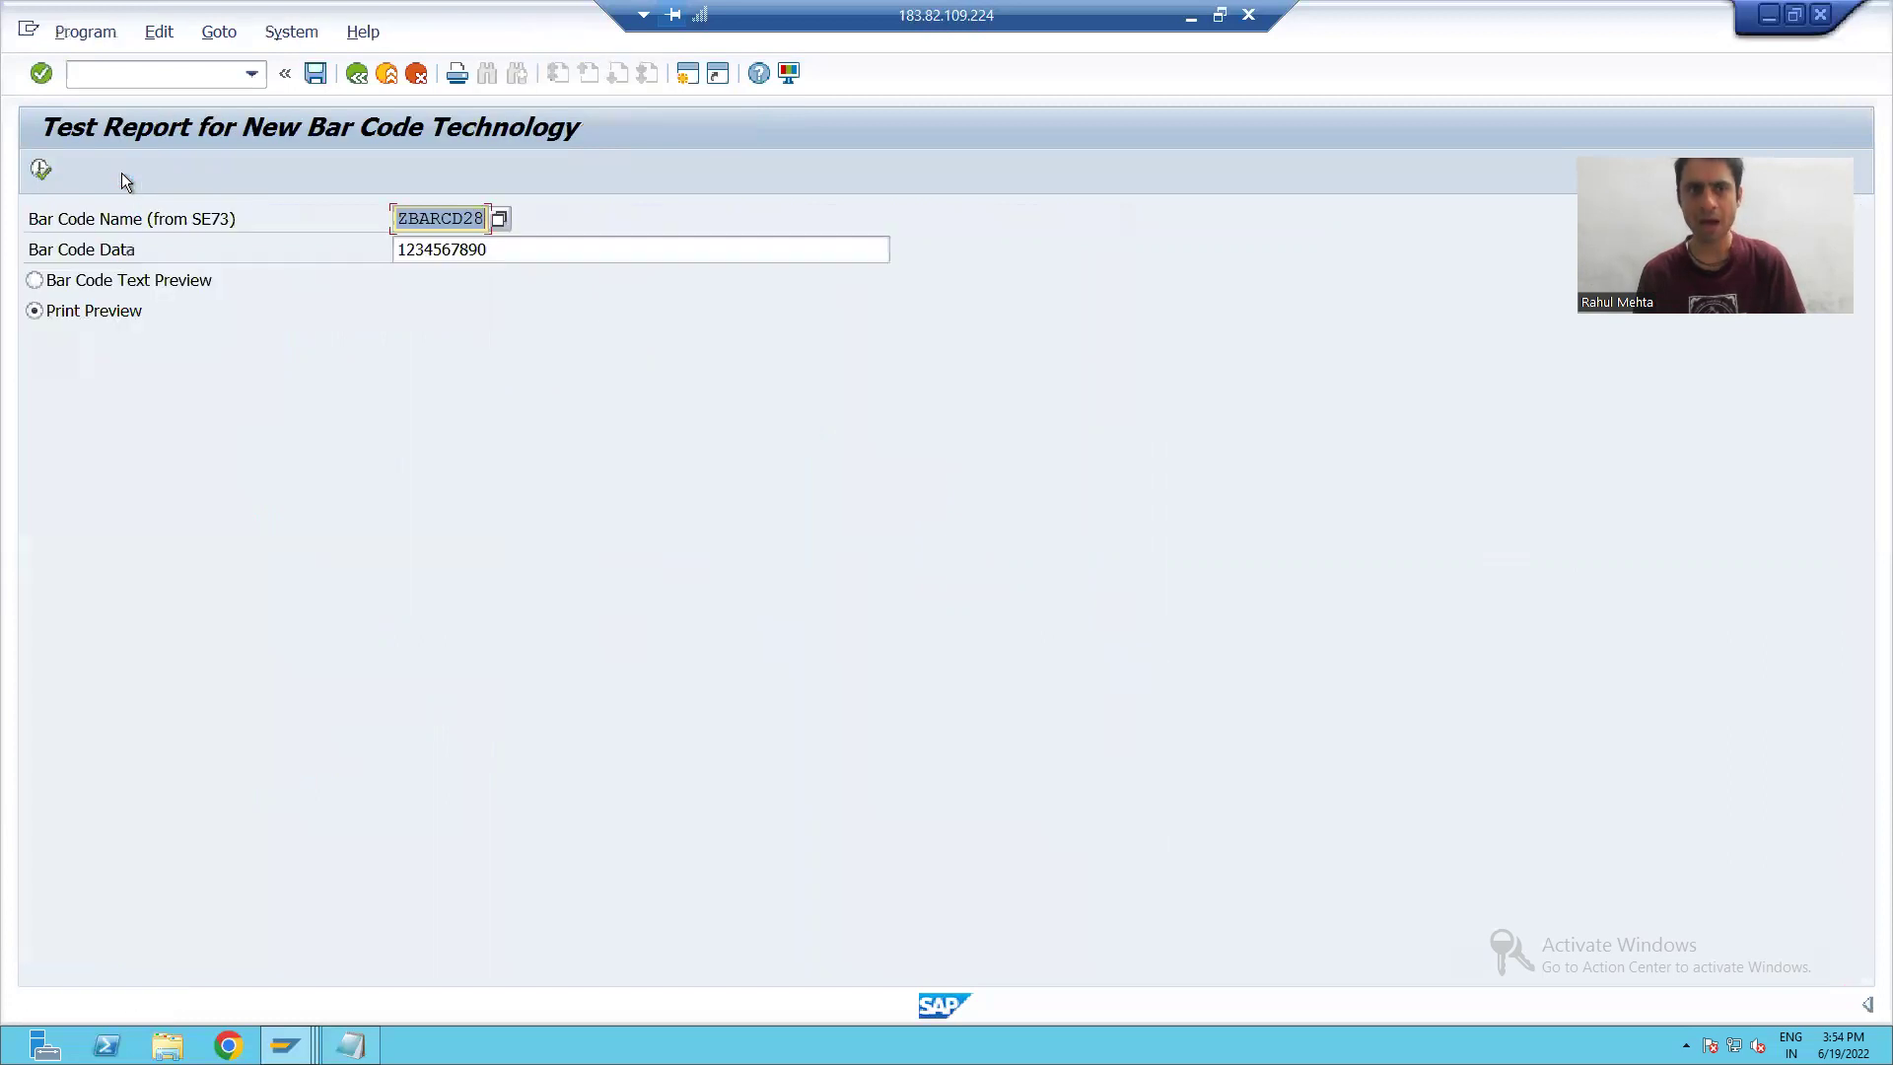
left_click(39, 177)
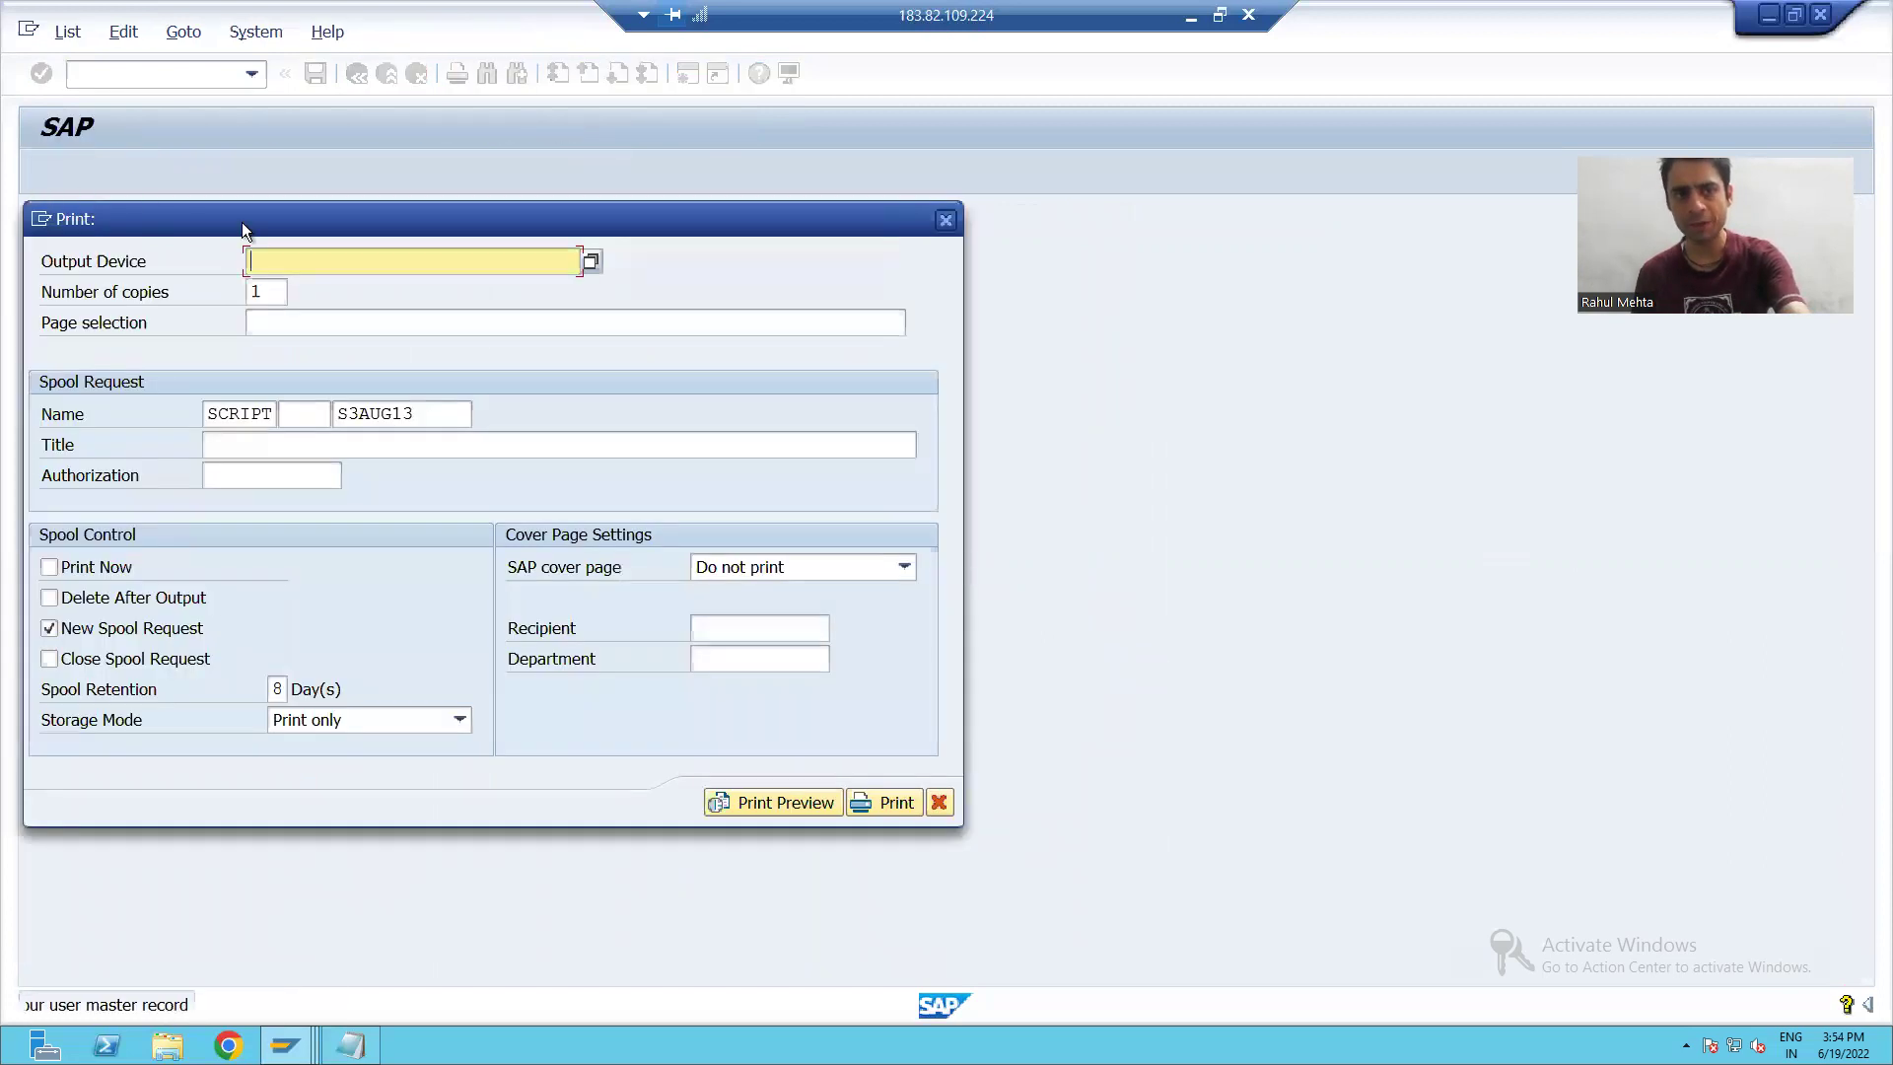
left_click(286, 262)
left_click(288, 282)
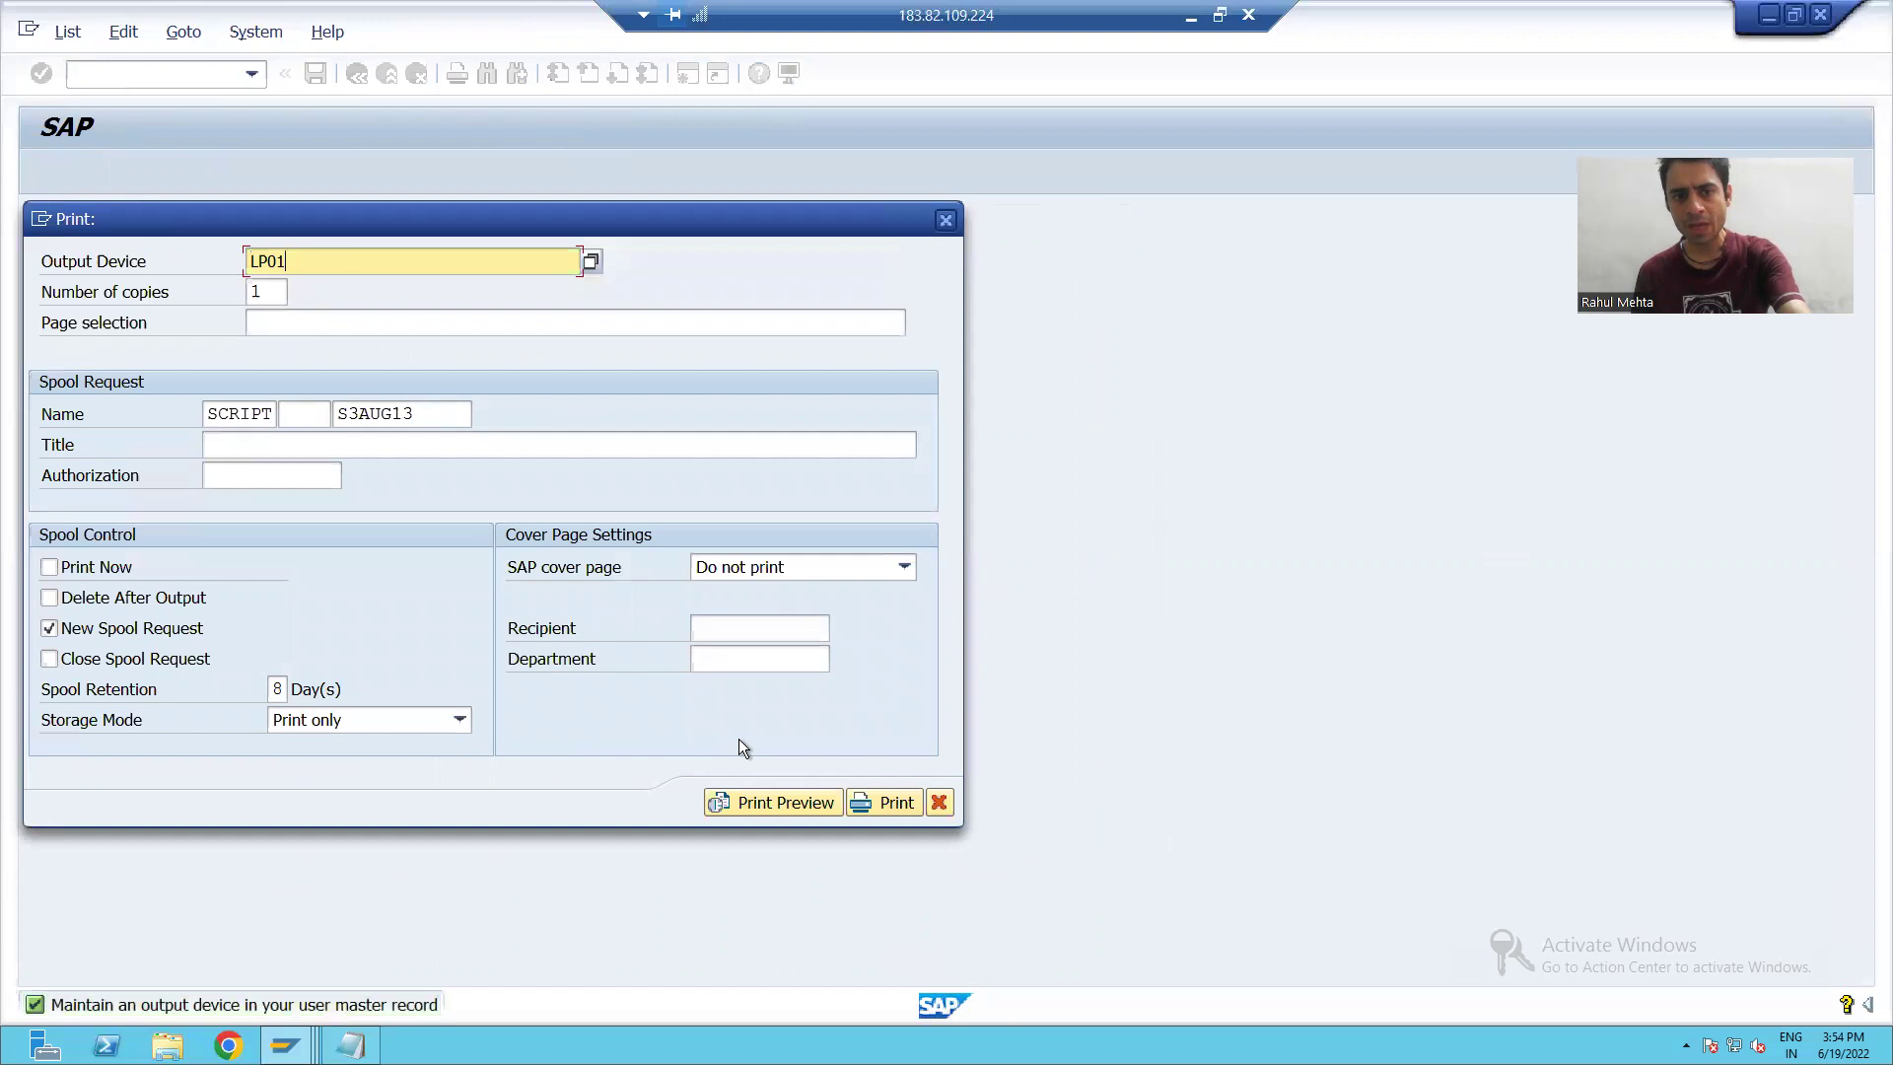
left_click(760, 807)
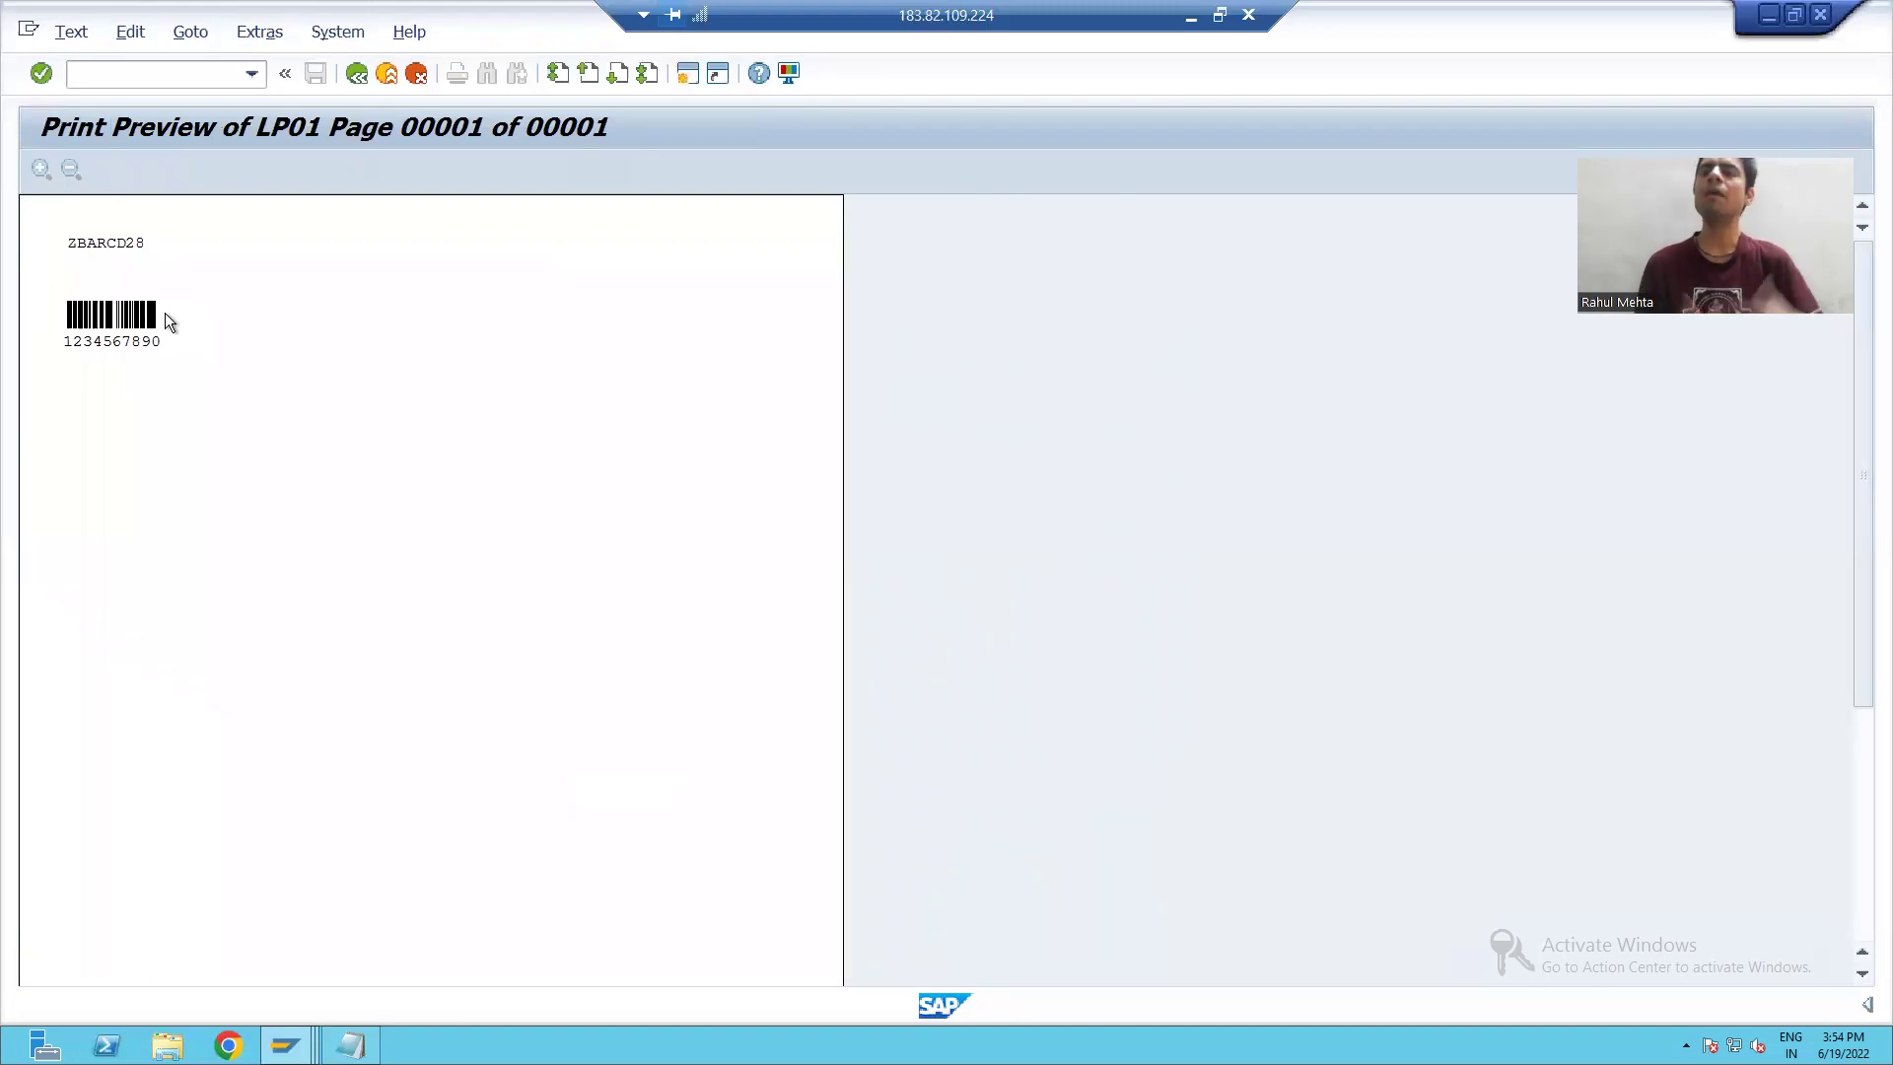
left_click(357, 74)
left_click(357, 74)
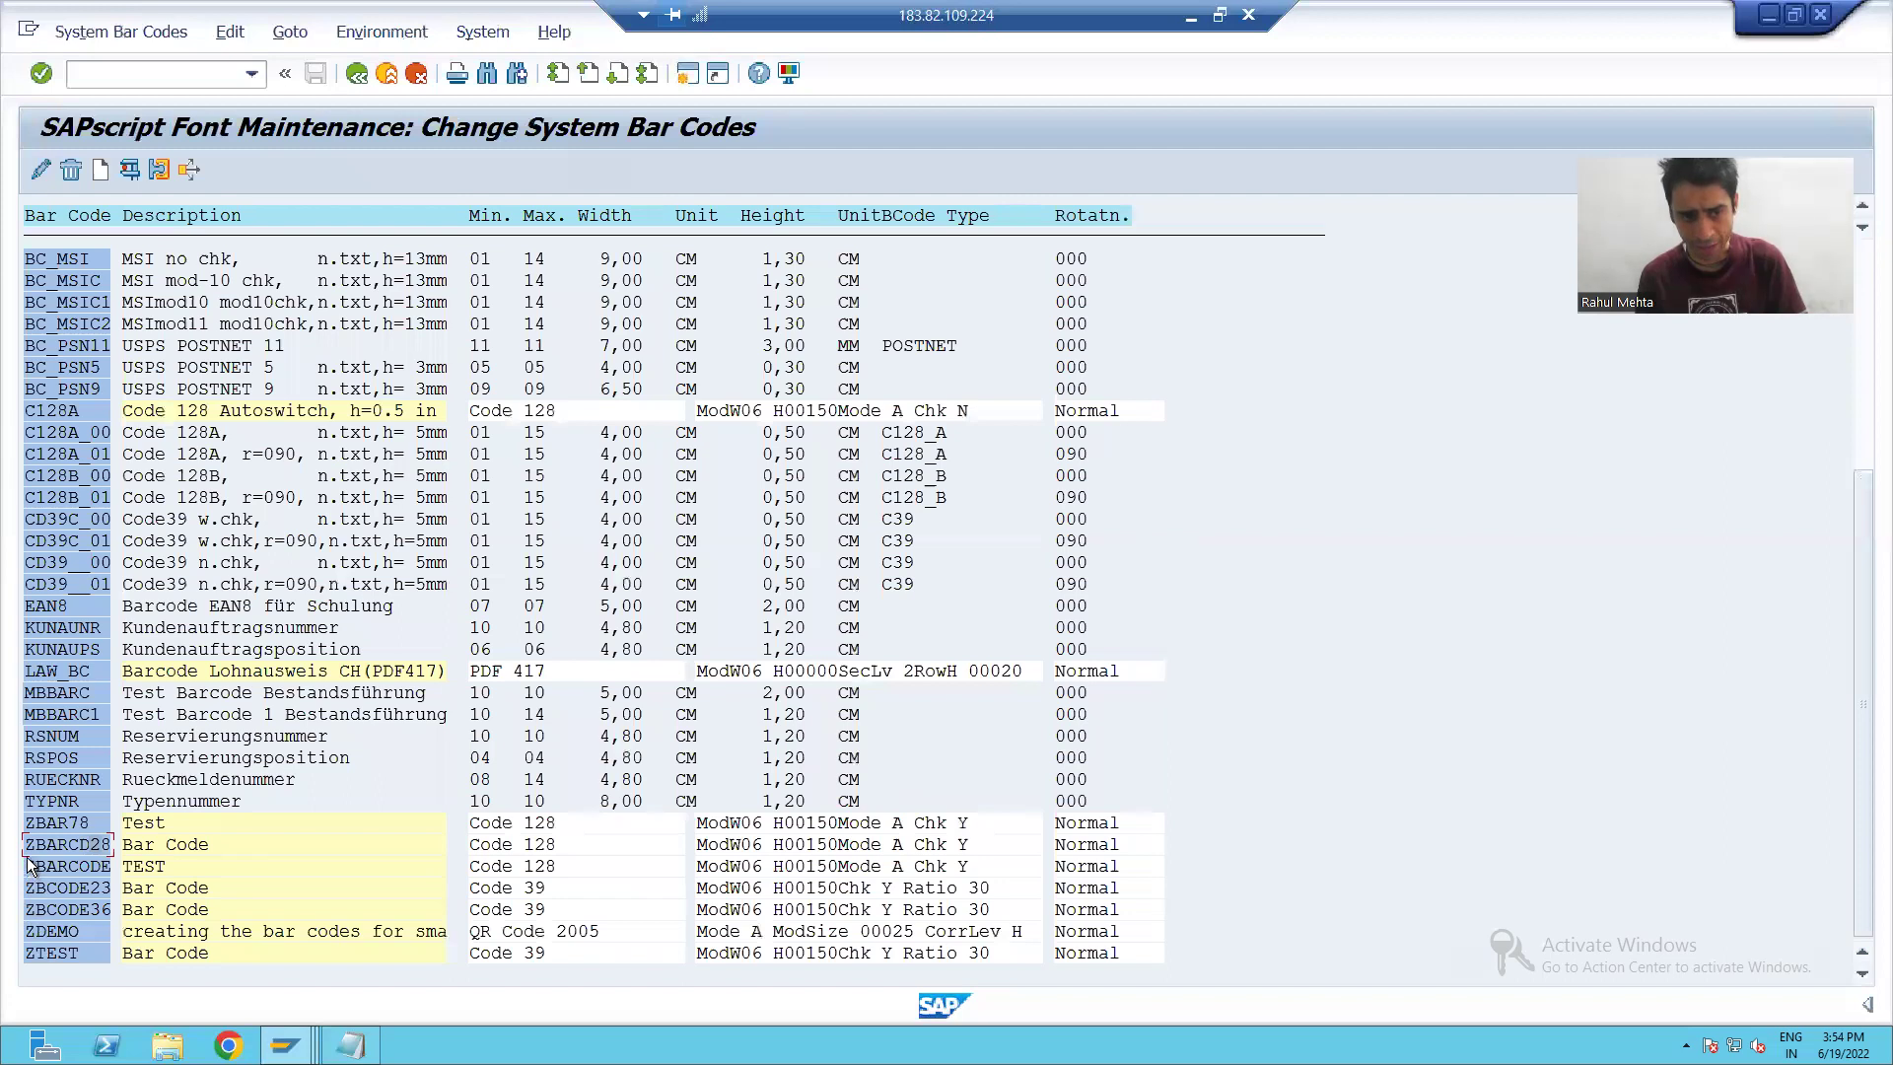
Copy the name ZBARCD28 from the list and bring the Notepad notes to the front.
left_click_drag(27, 846, 109, 844)
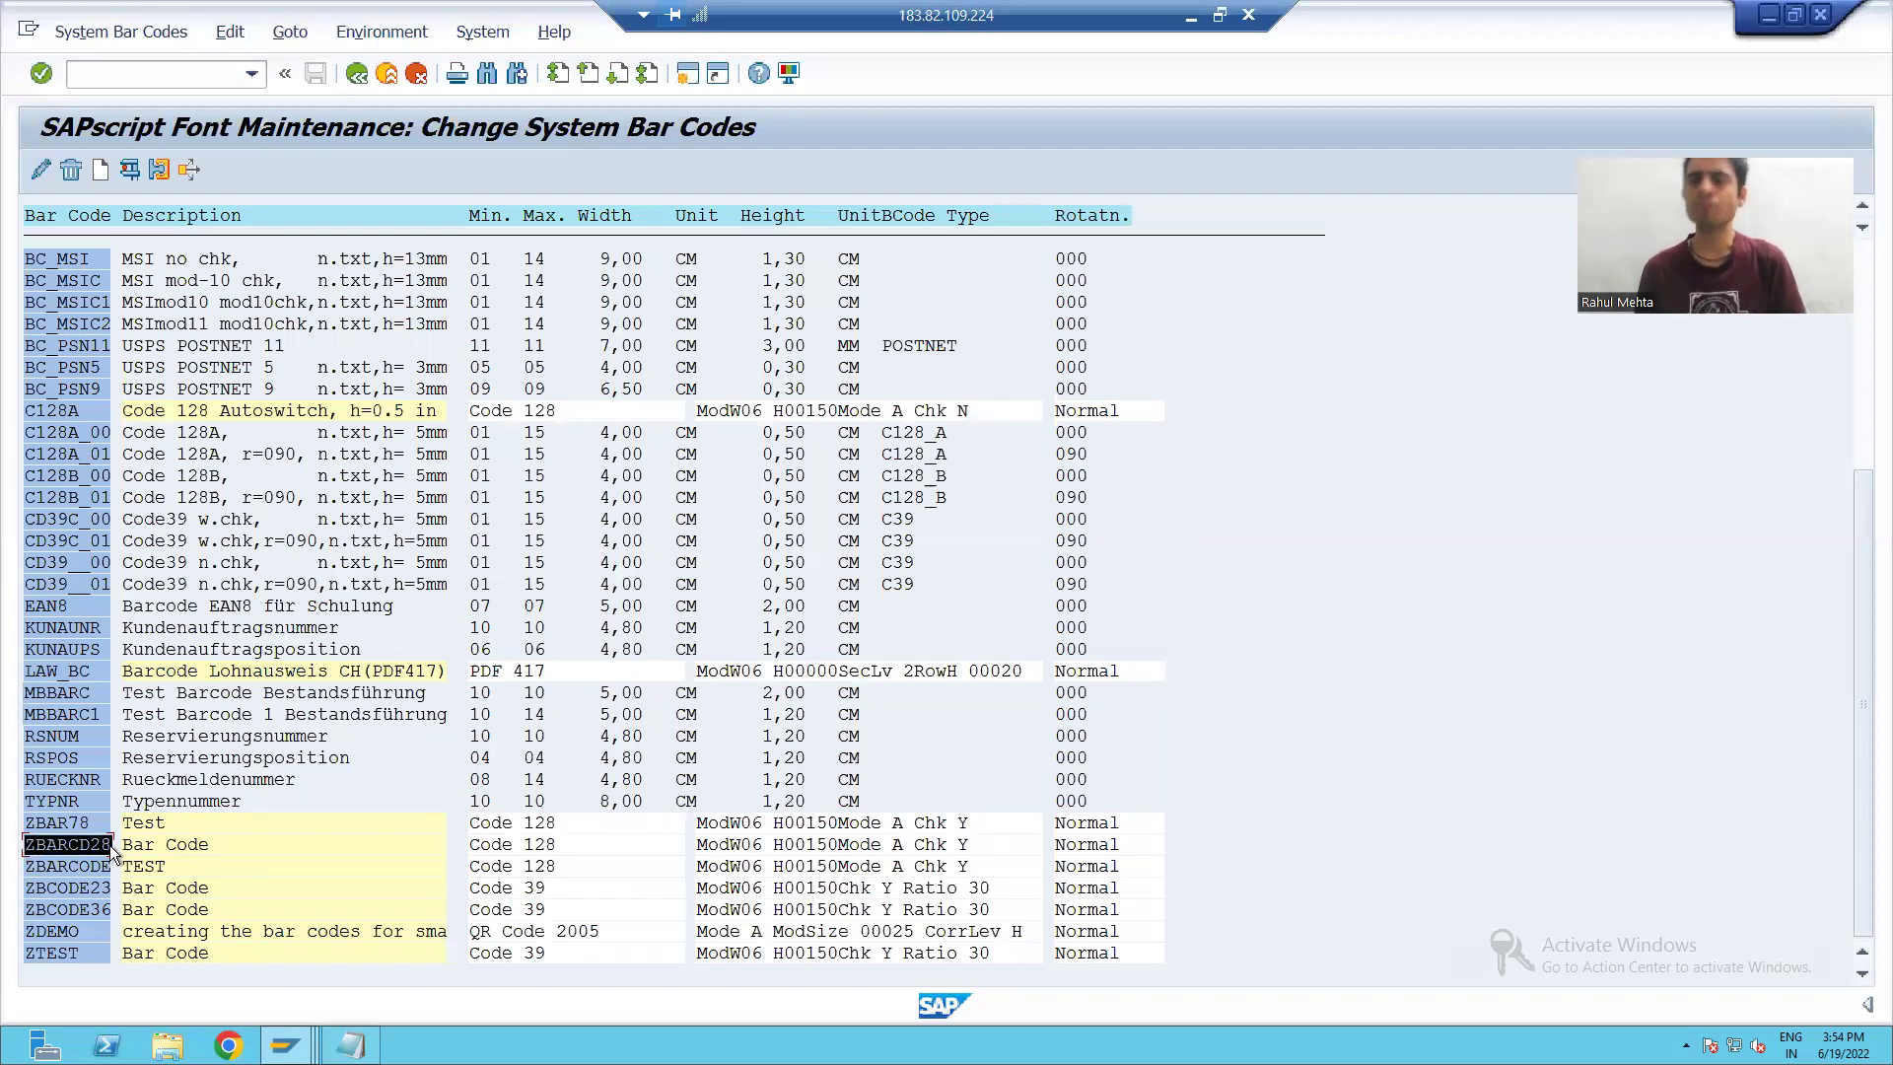
key("ctrl+c")
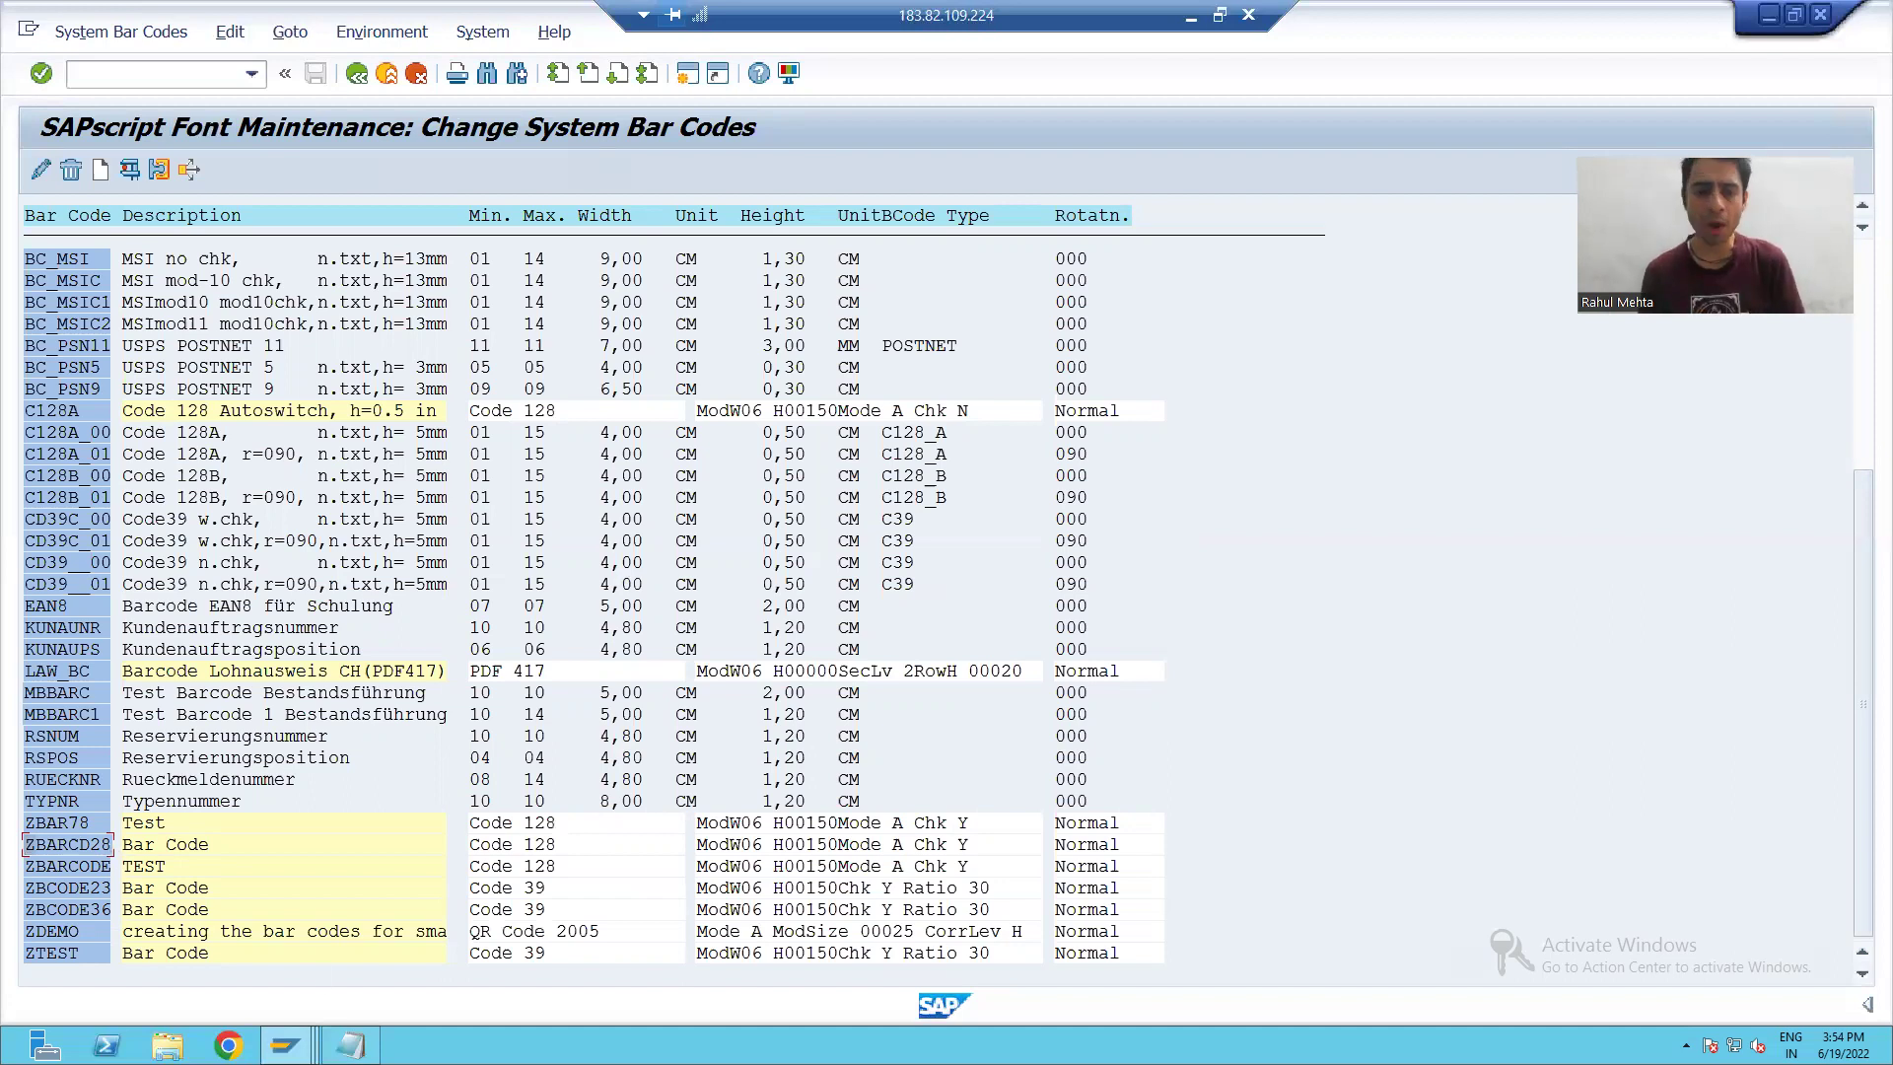
left_click(350, 1045)
left_click(296, 694)
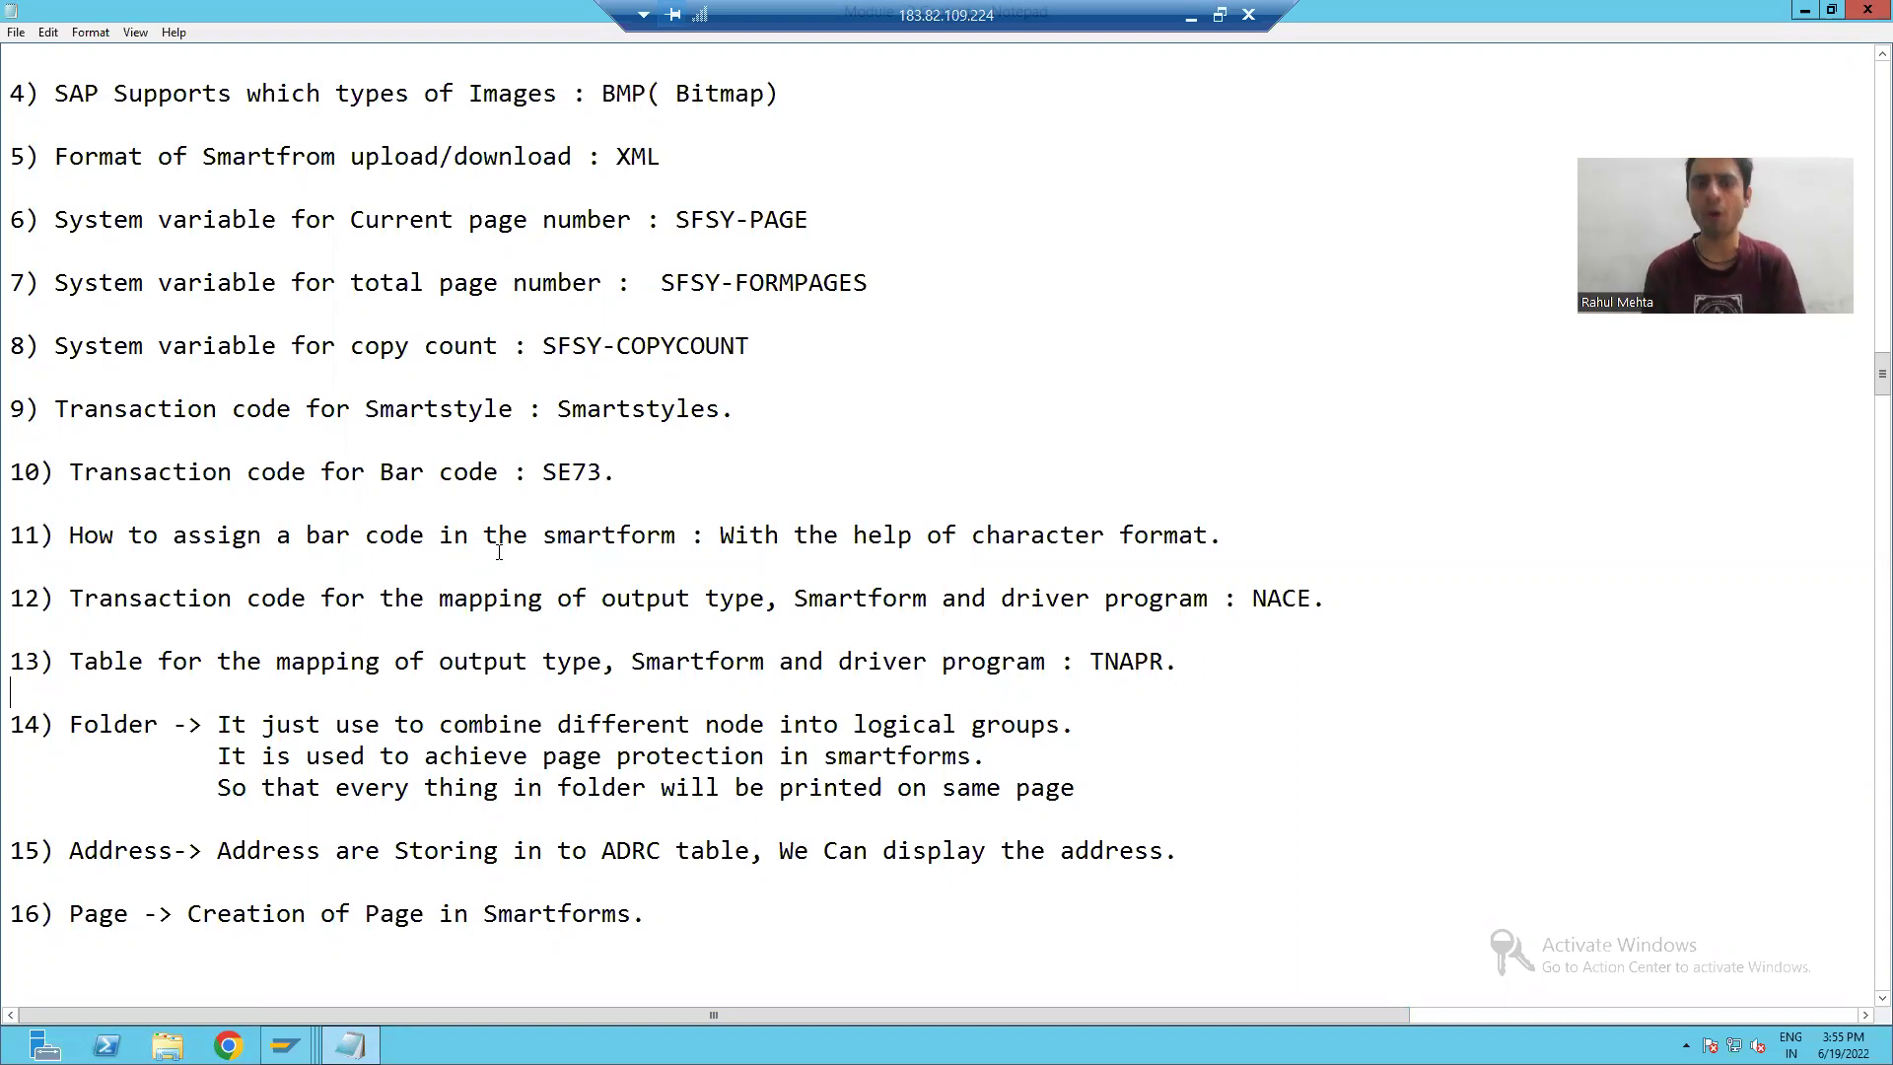
Highlight the character format note in item 11, return to SAP, and enter /osmartstyles.
left_click_drag(719, 534, 1208, 541)
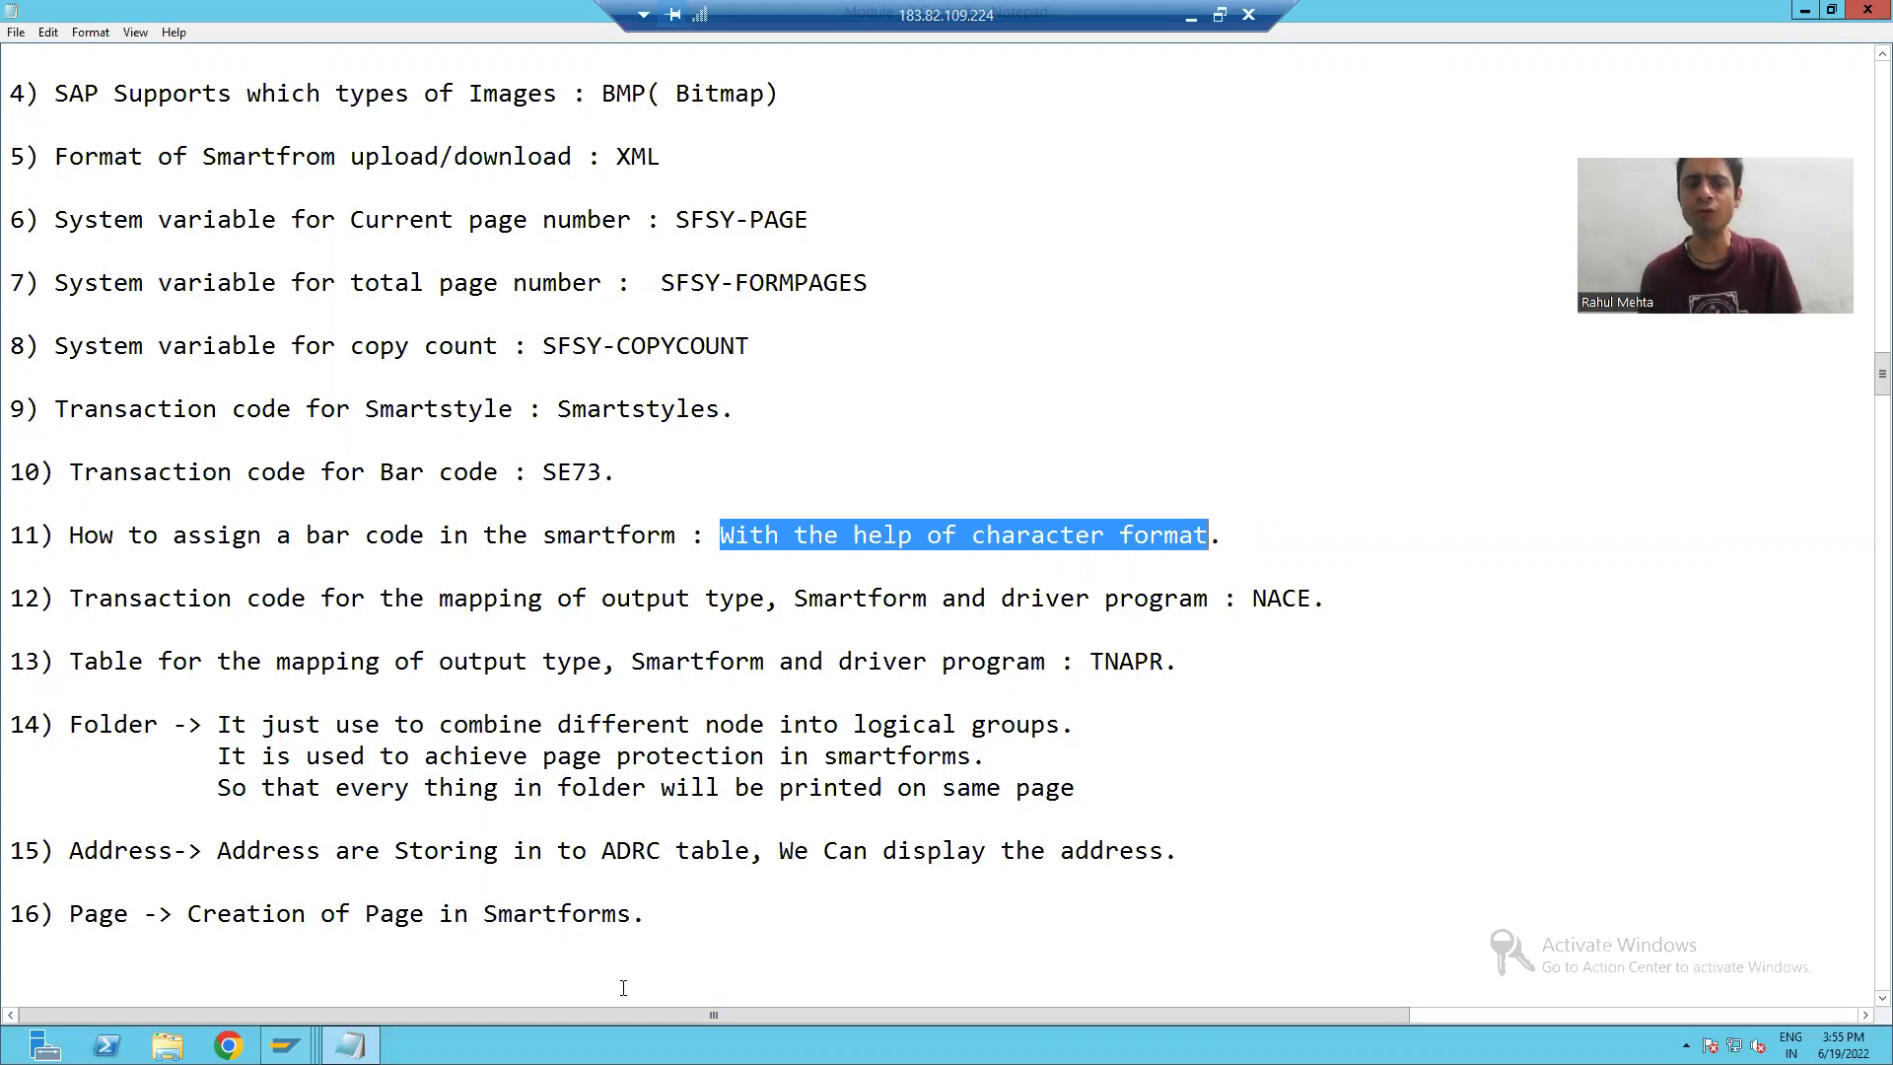
left_click(286, 1045)
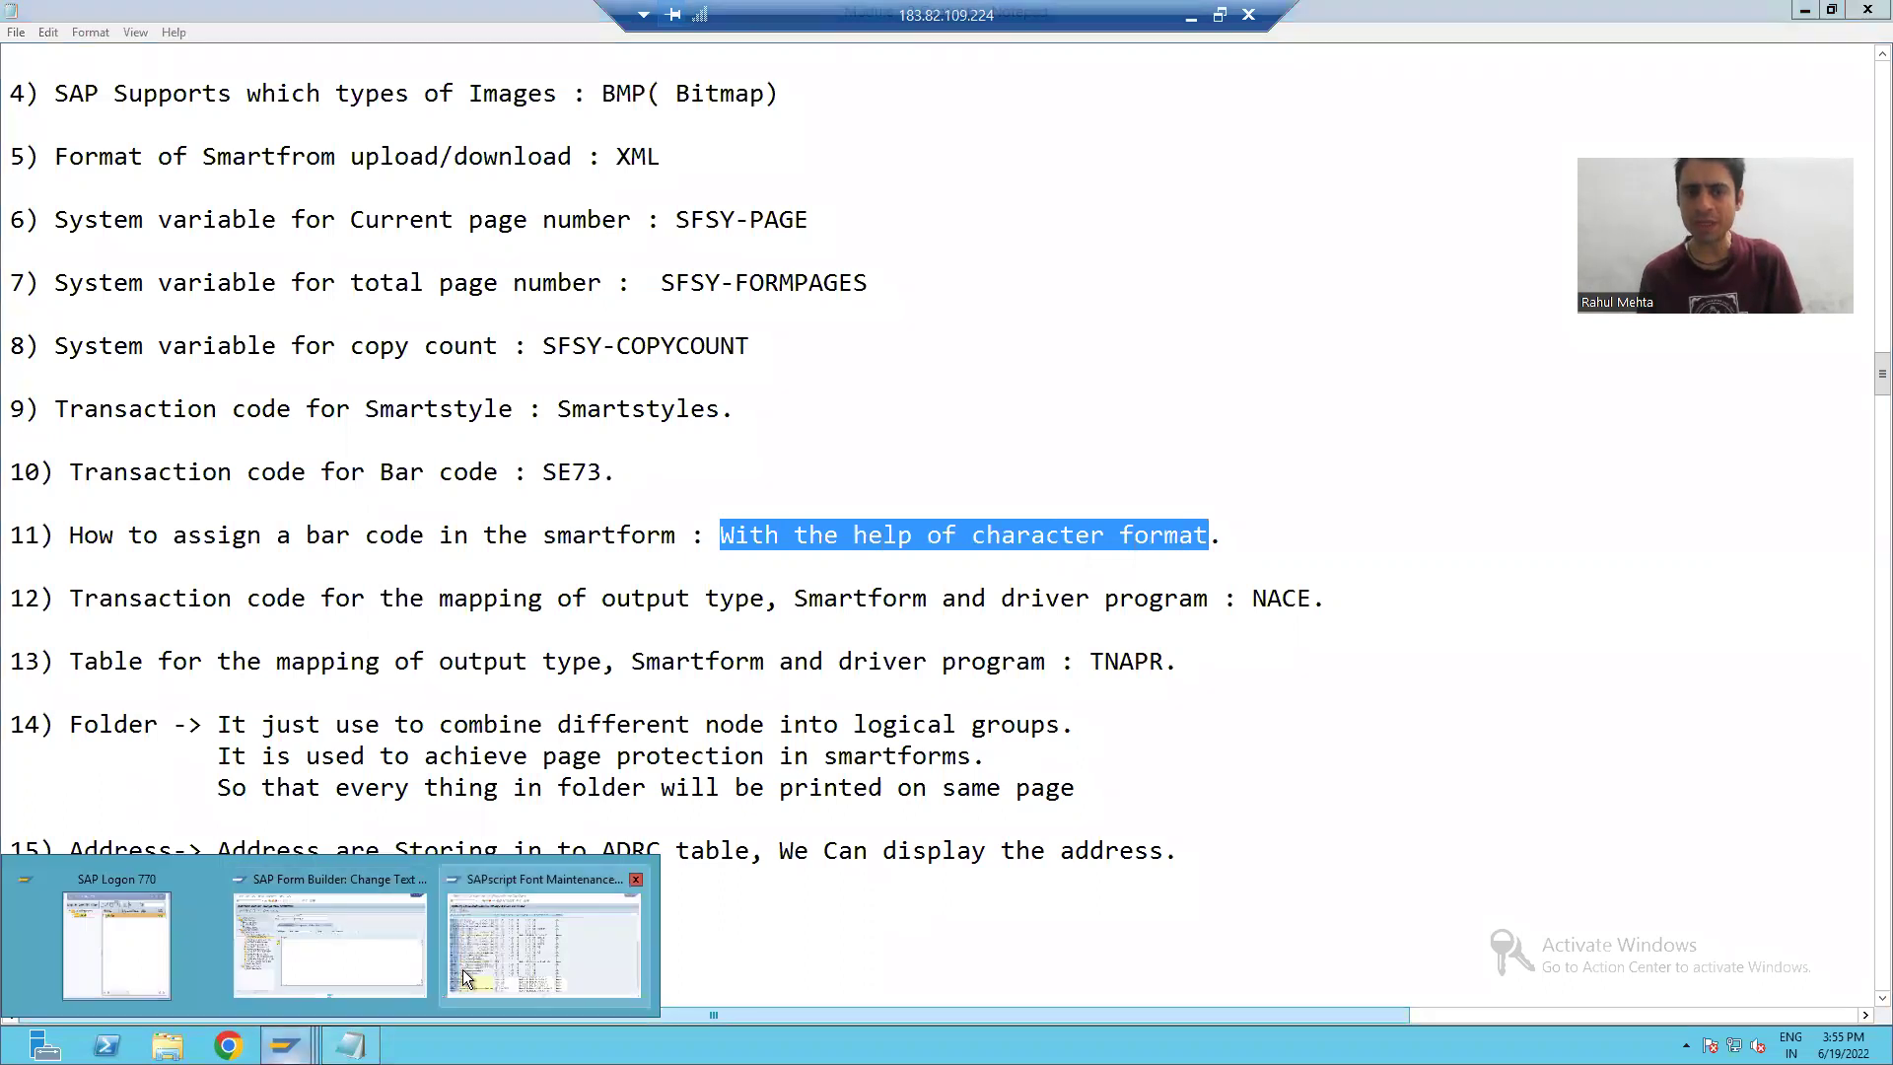
left_click(483, 939)
left_click(121, 74)
type("/os")
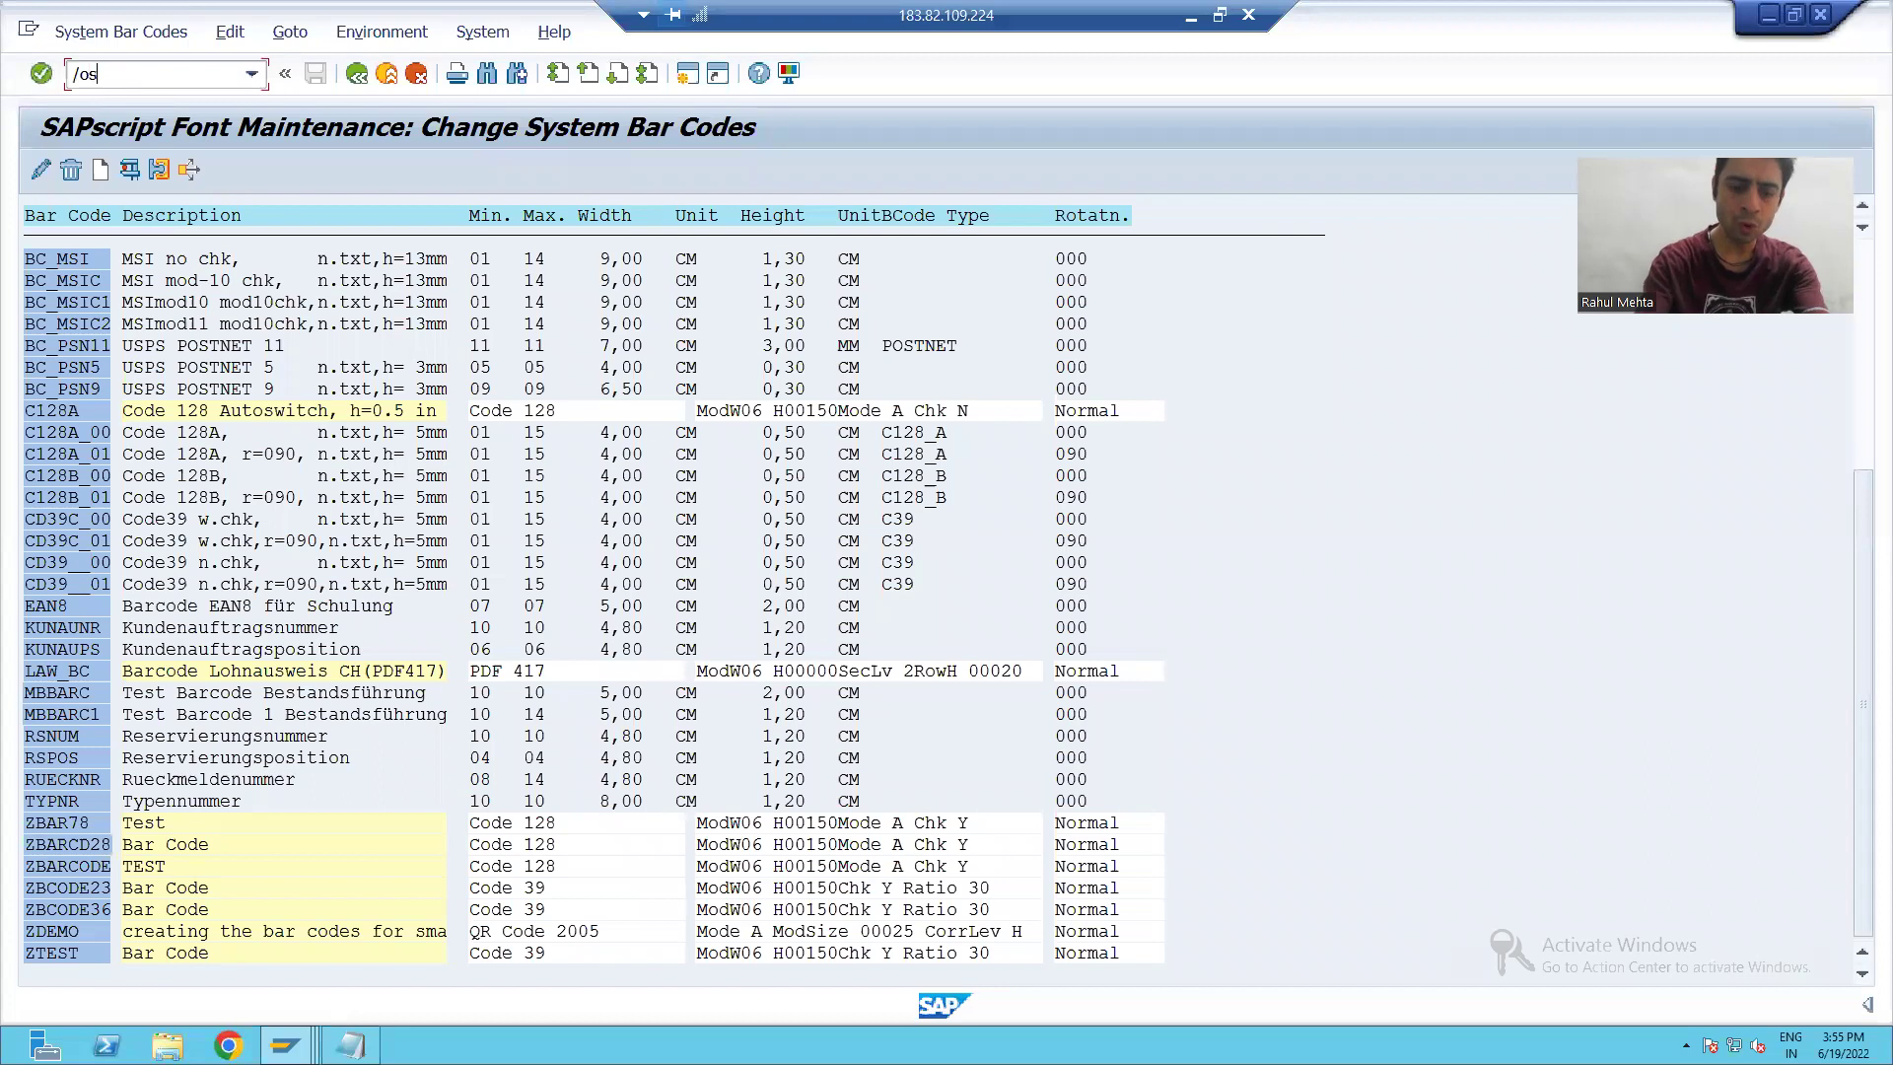
type("martstyles")
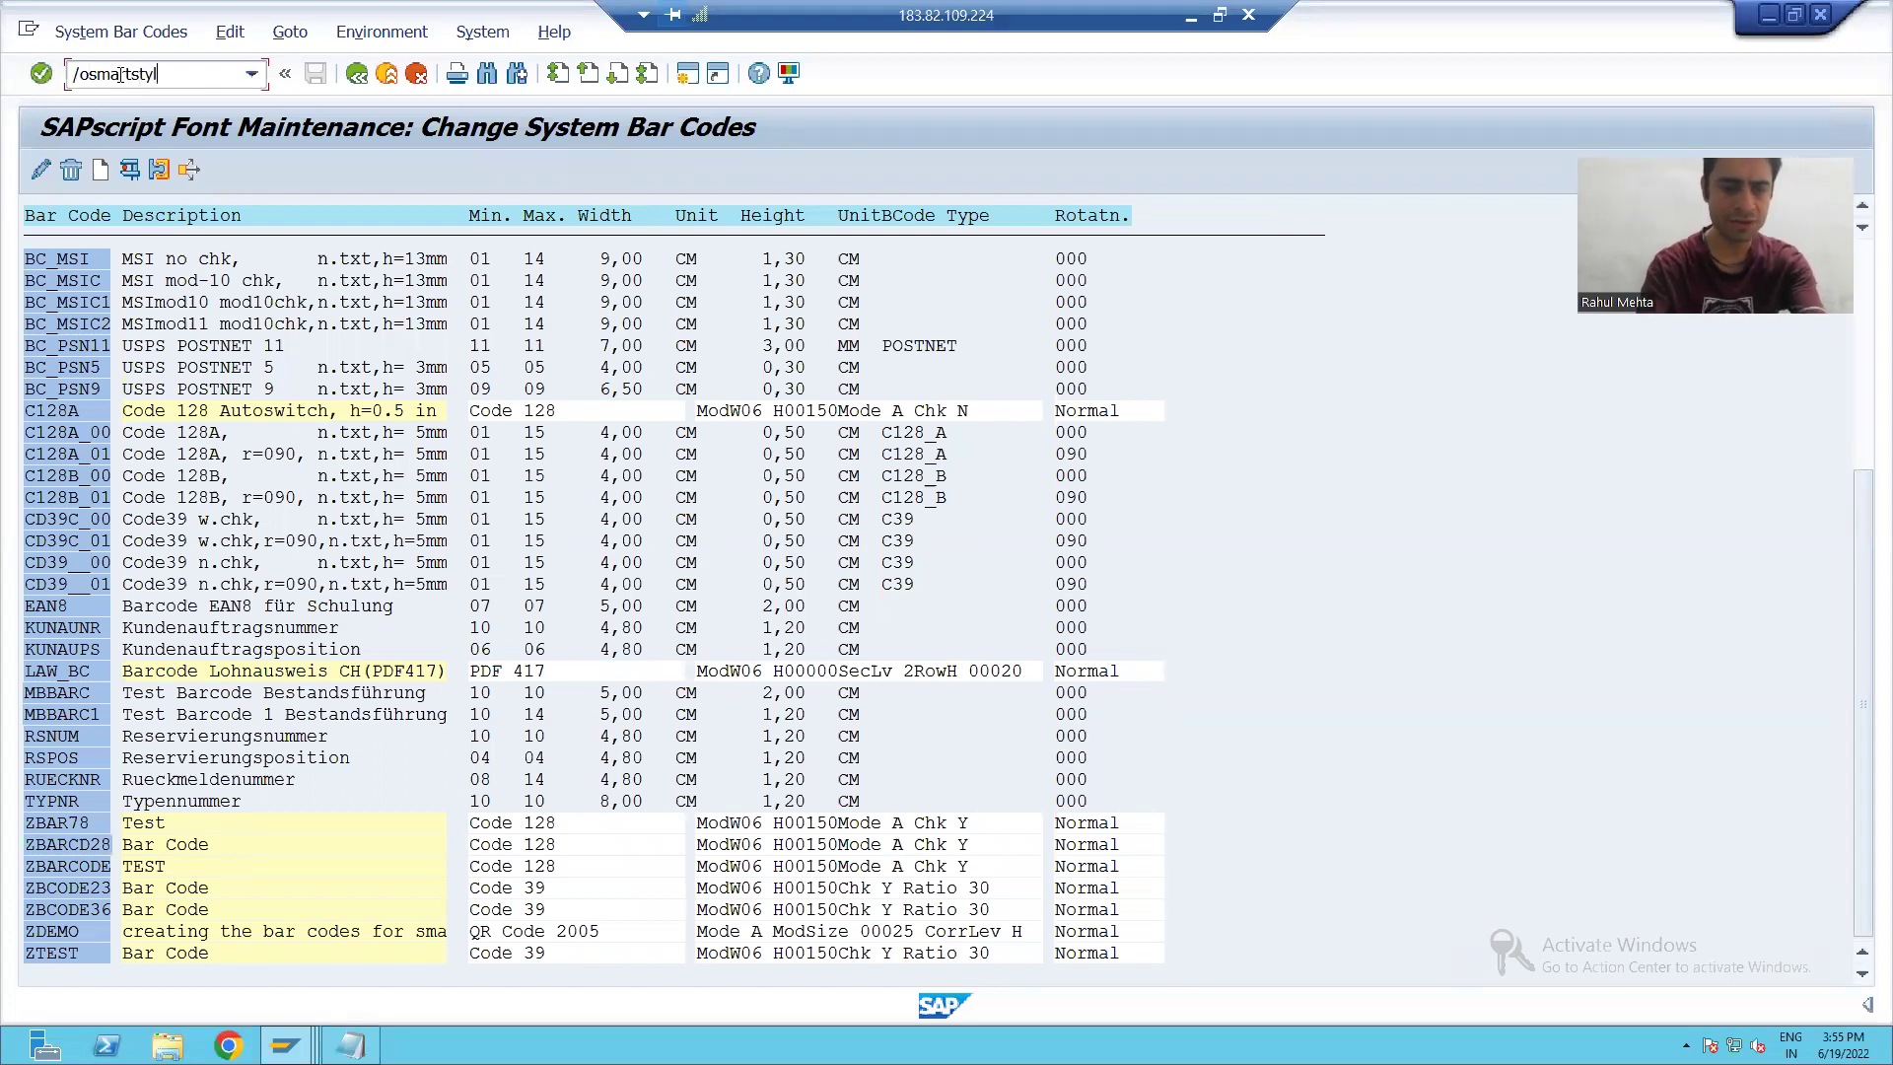
Open smart style ZSS_ORDER_28 in change mode and select its Character Formats node.
key("Return")
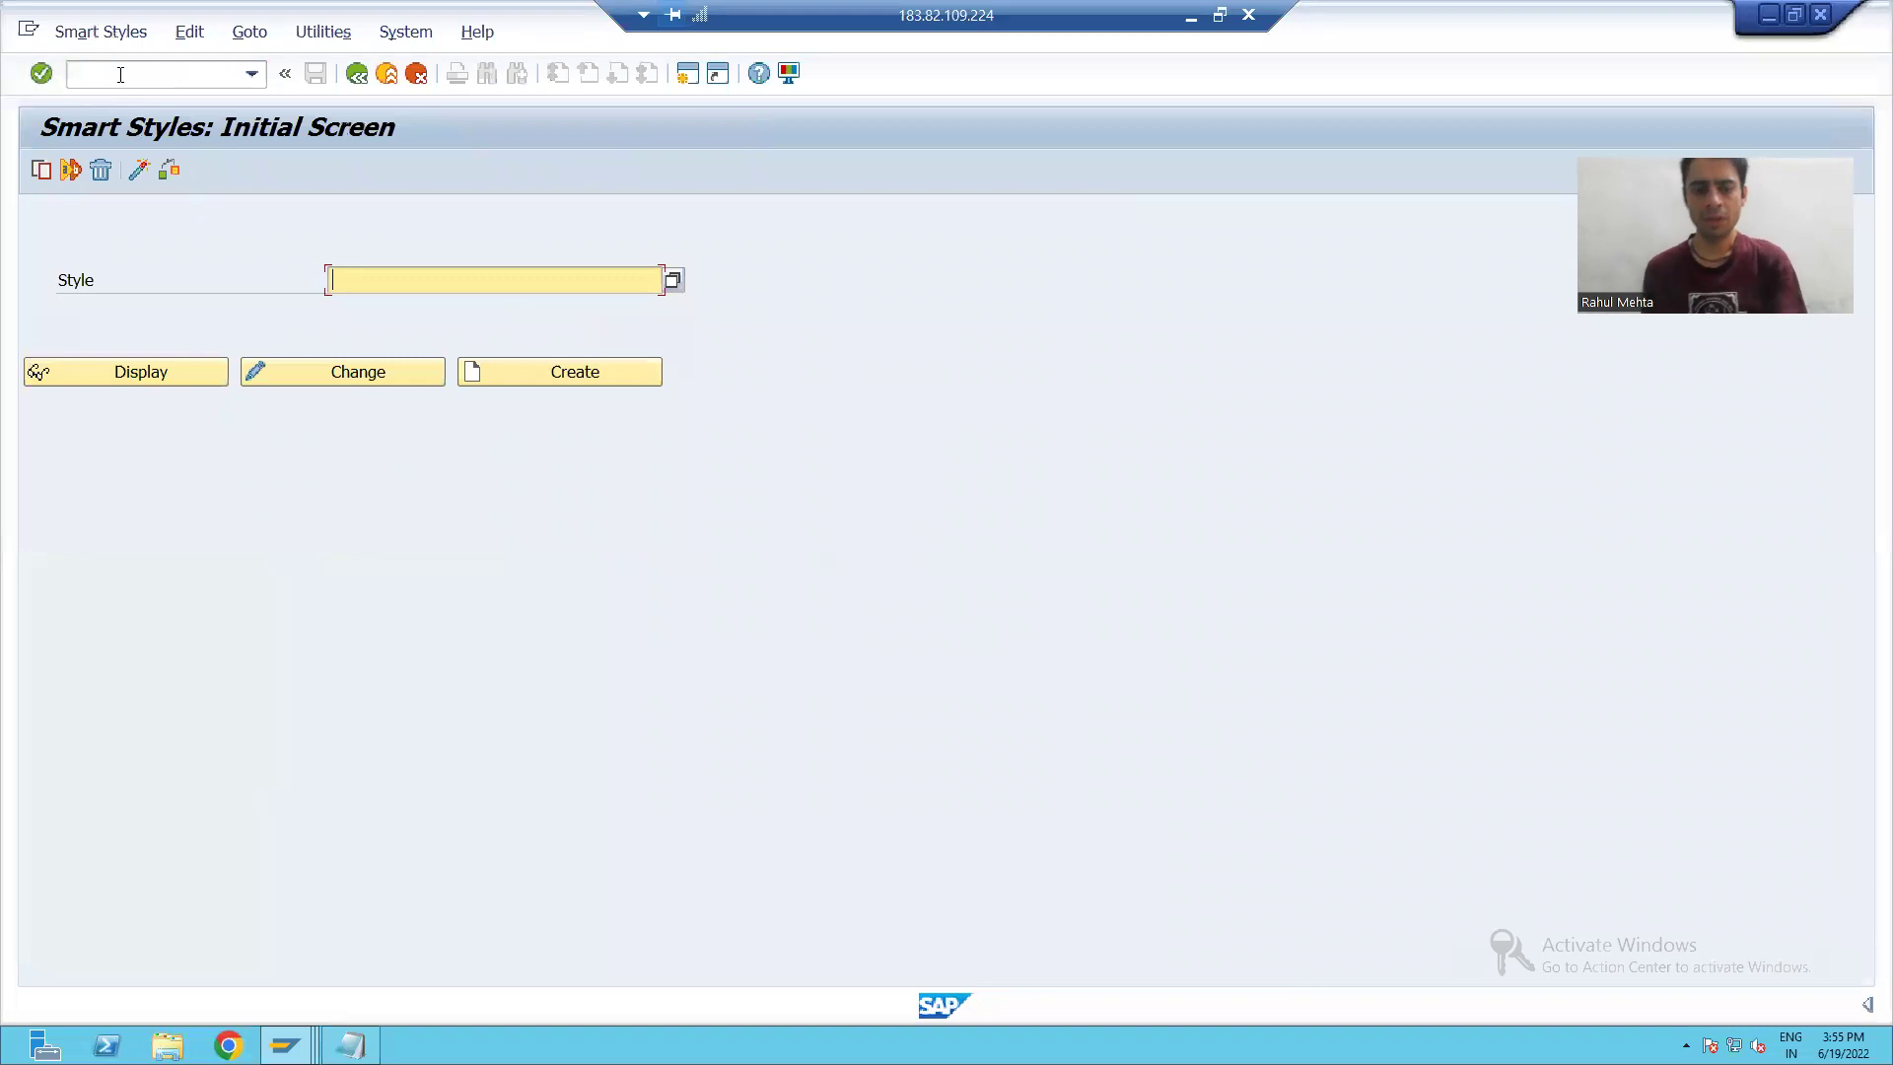
left_click(344, 281)
left_click(360, 306)
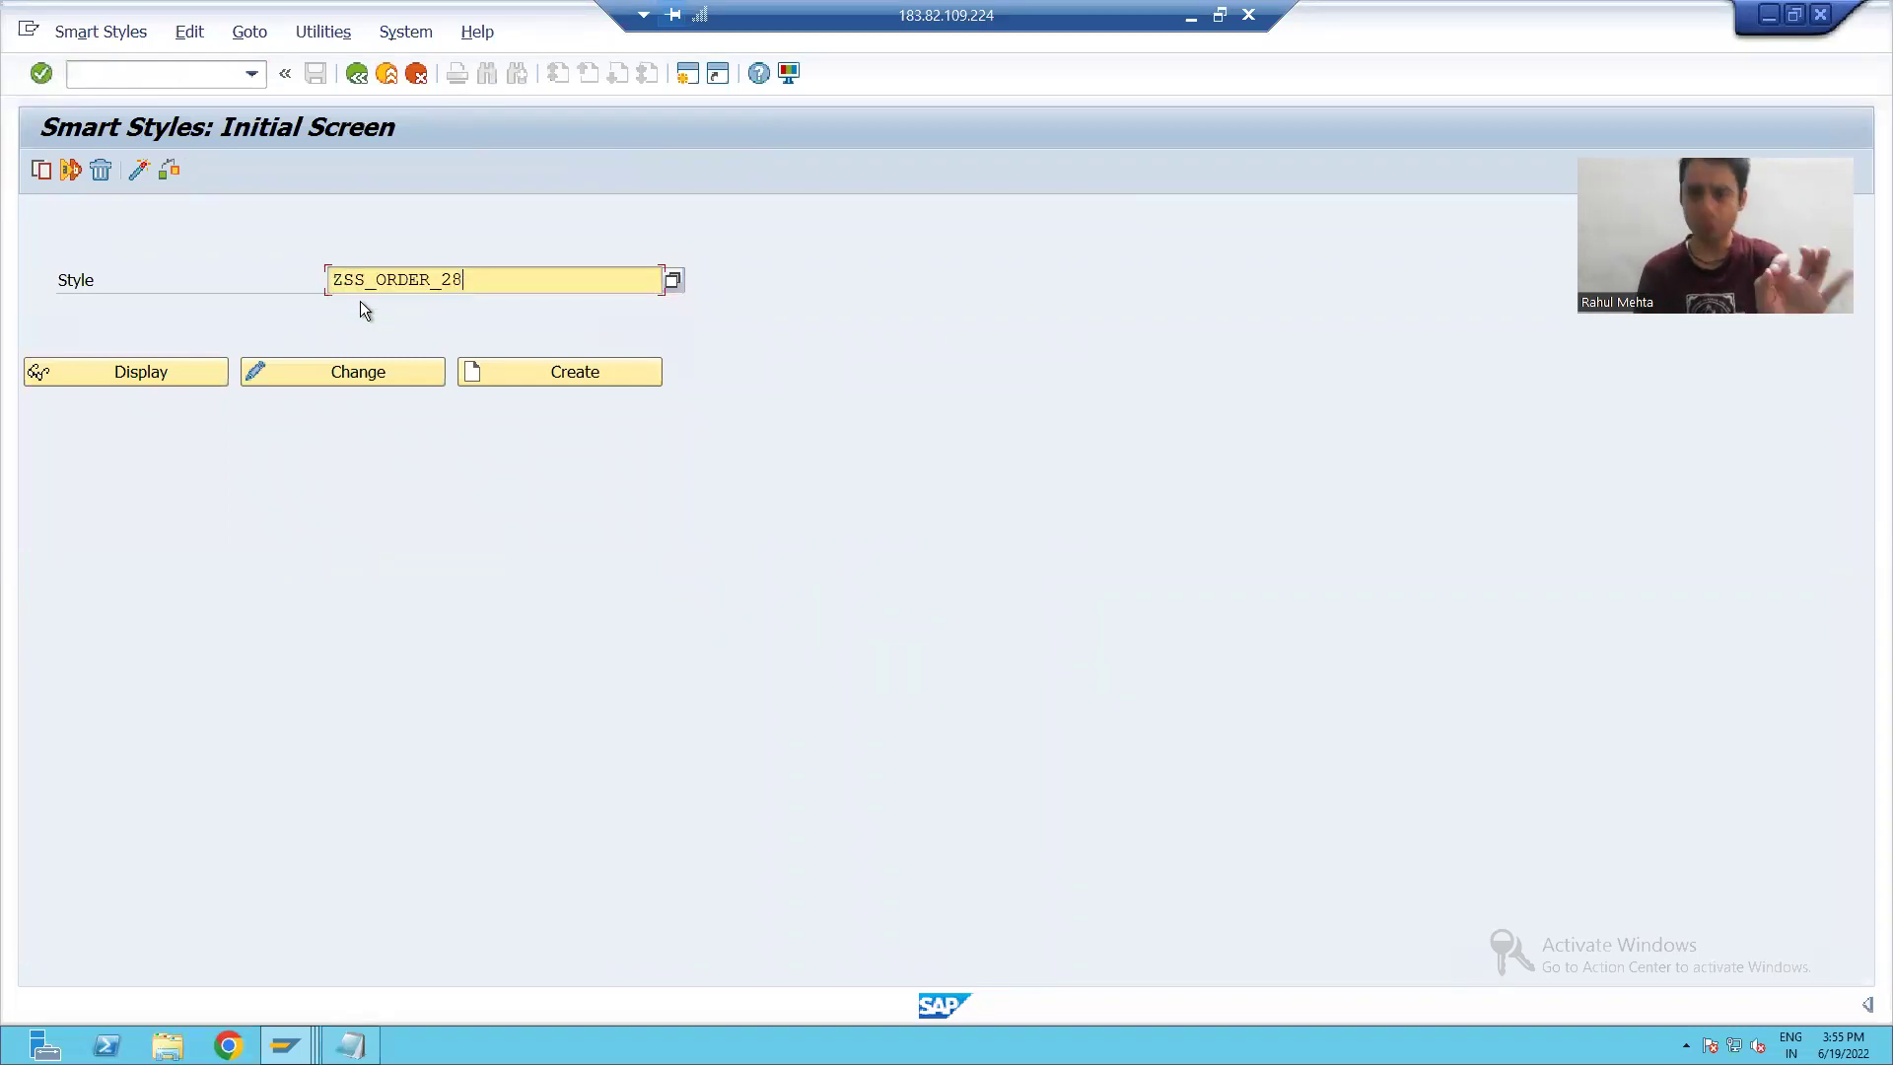
left_click(341, 372)
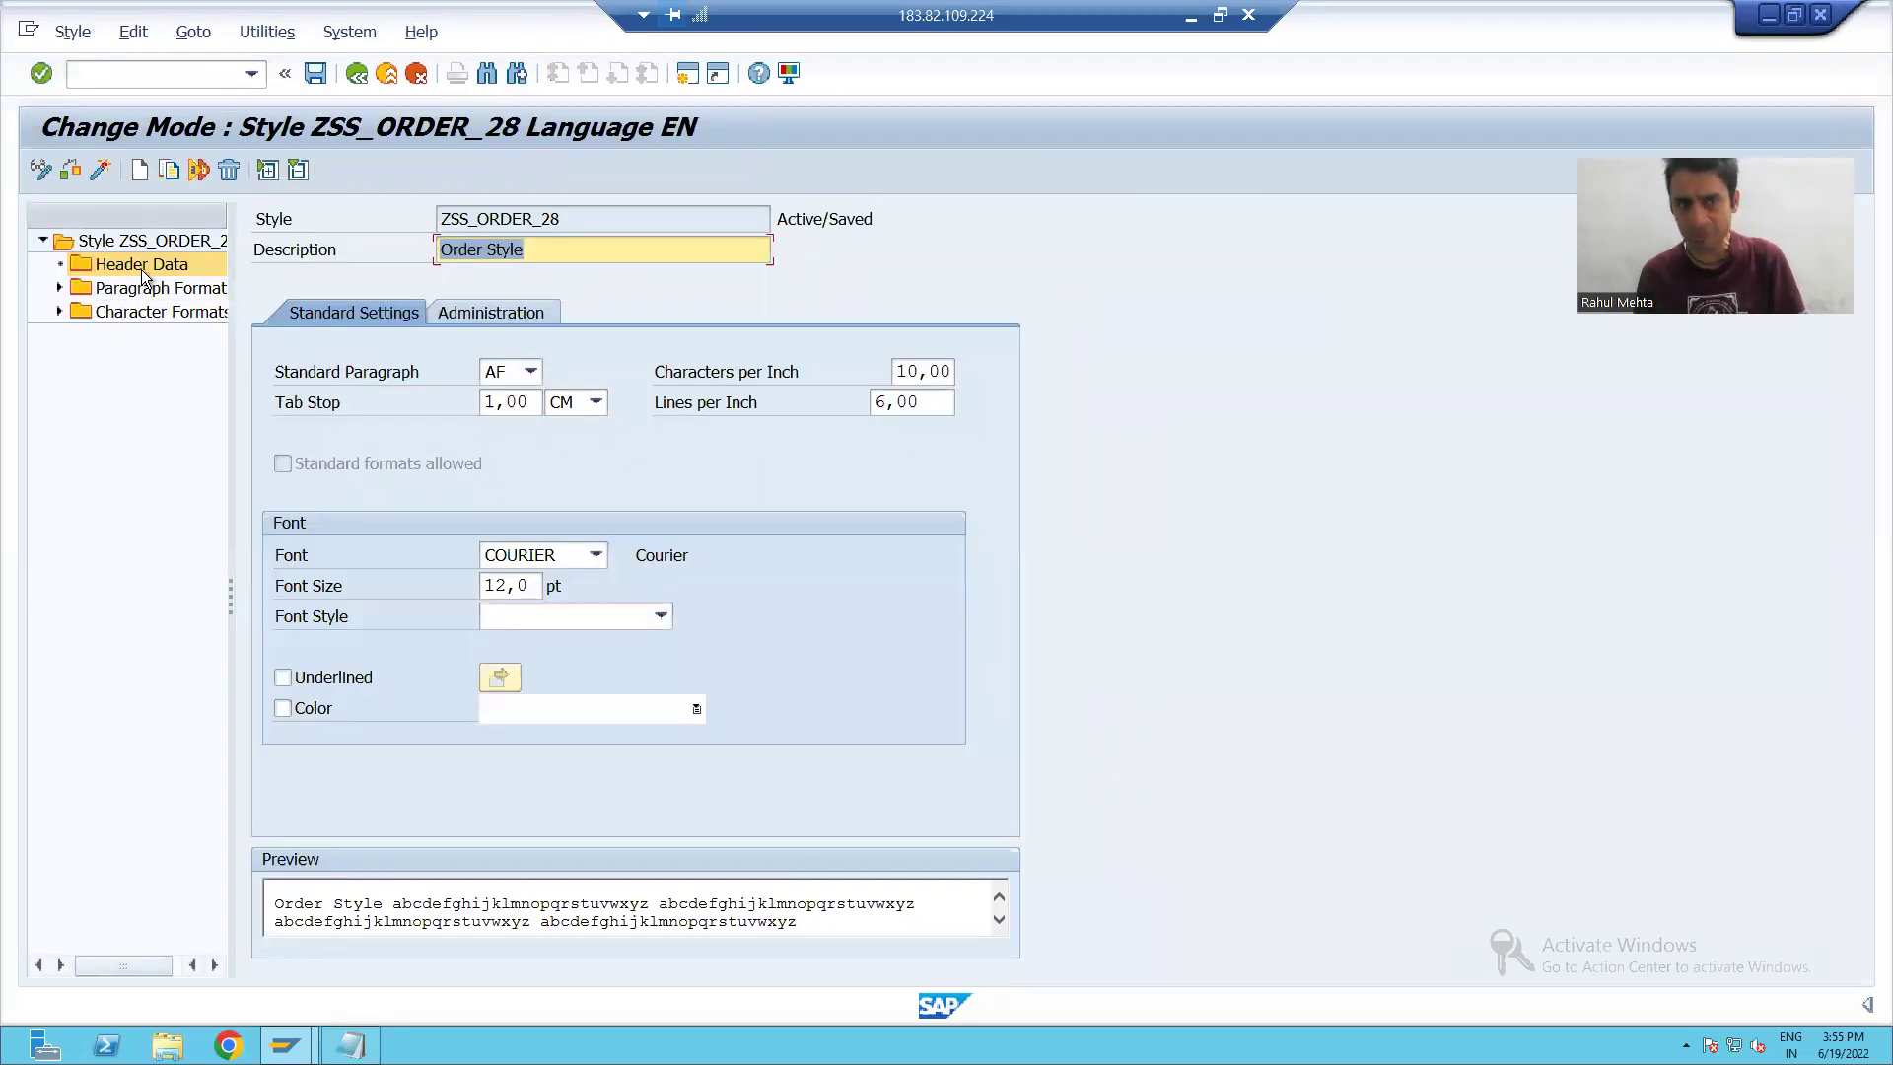
left_click(122, 288)
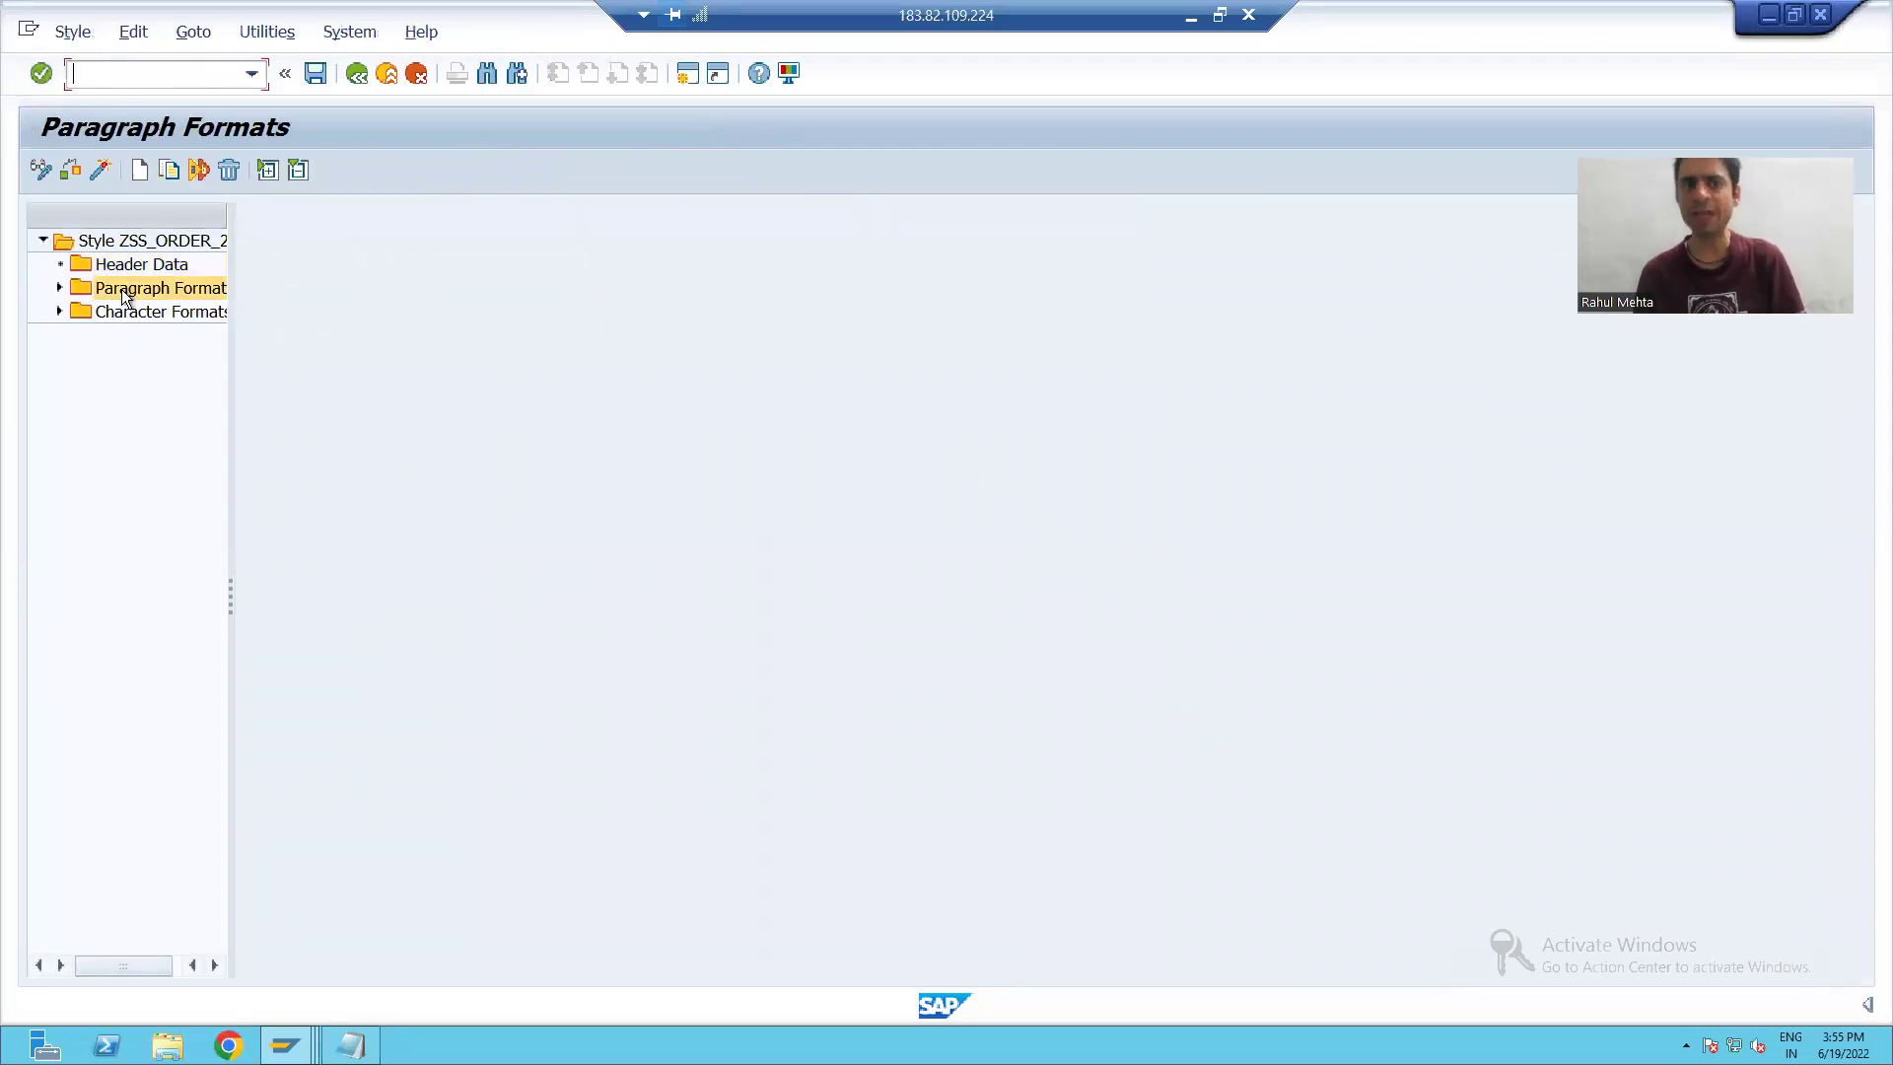
left_click(122, 264)
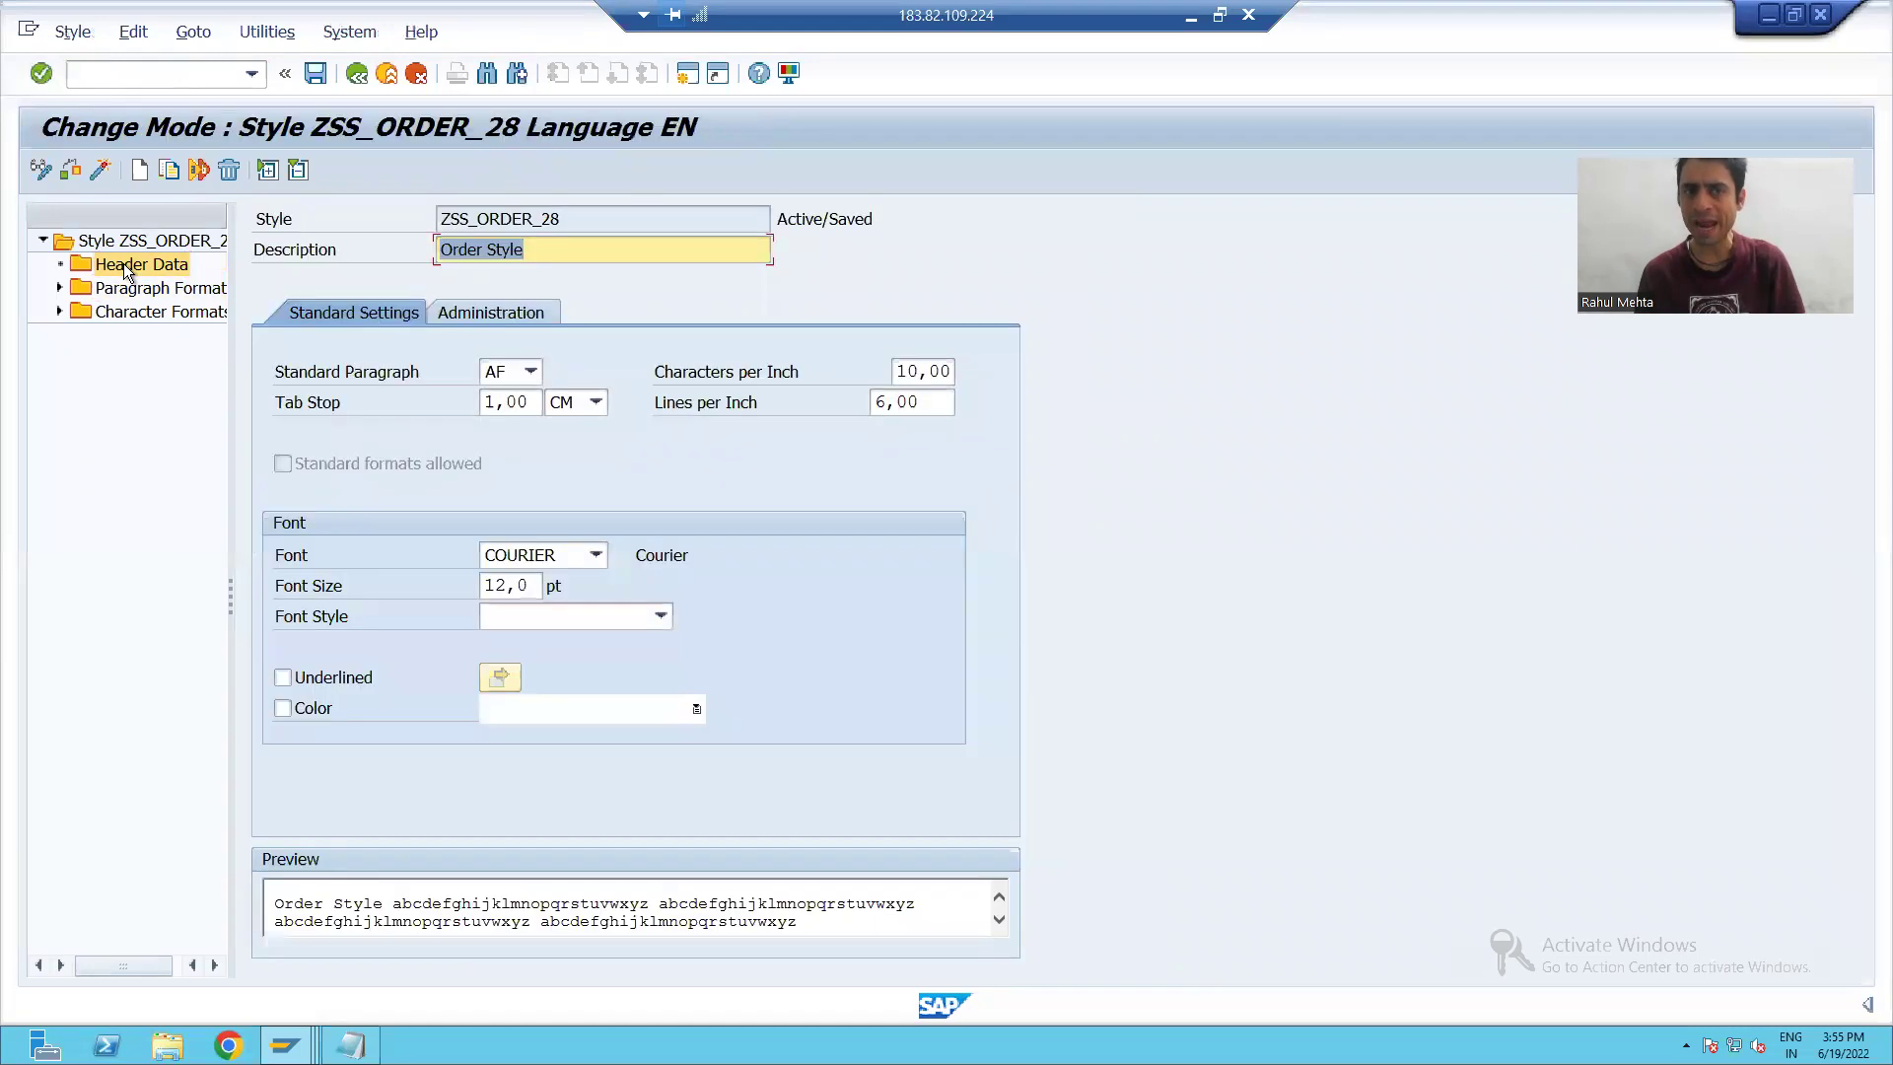
left_click(144, 311)
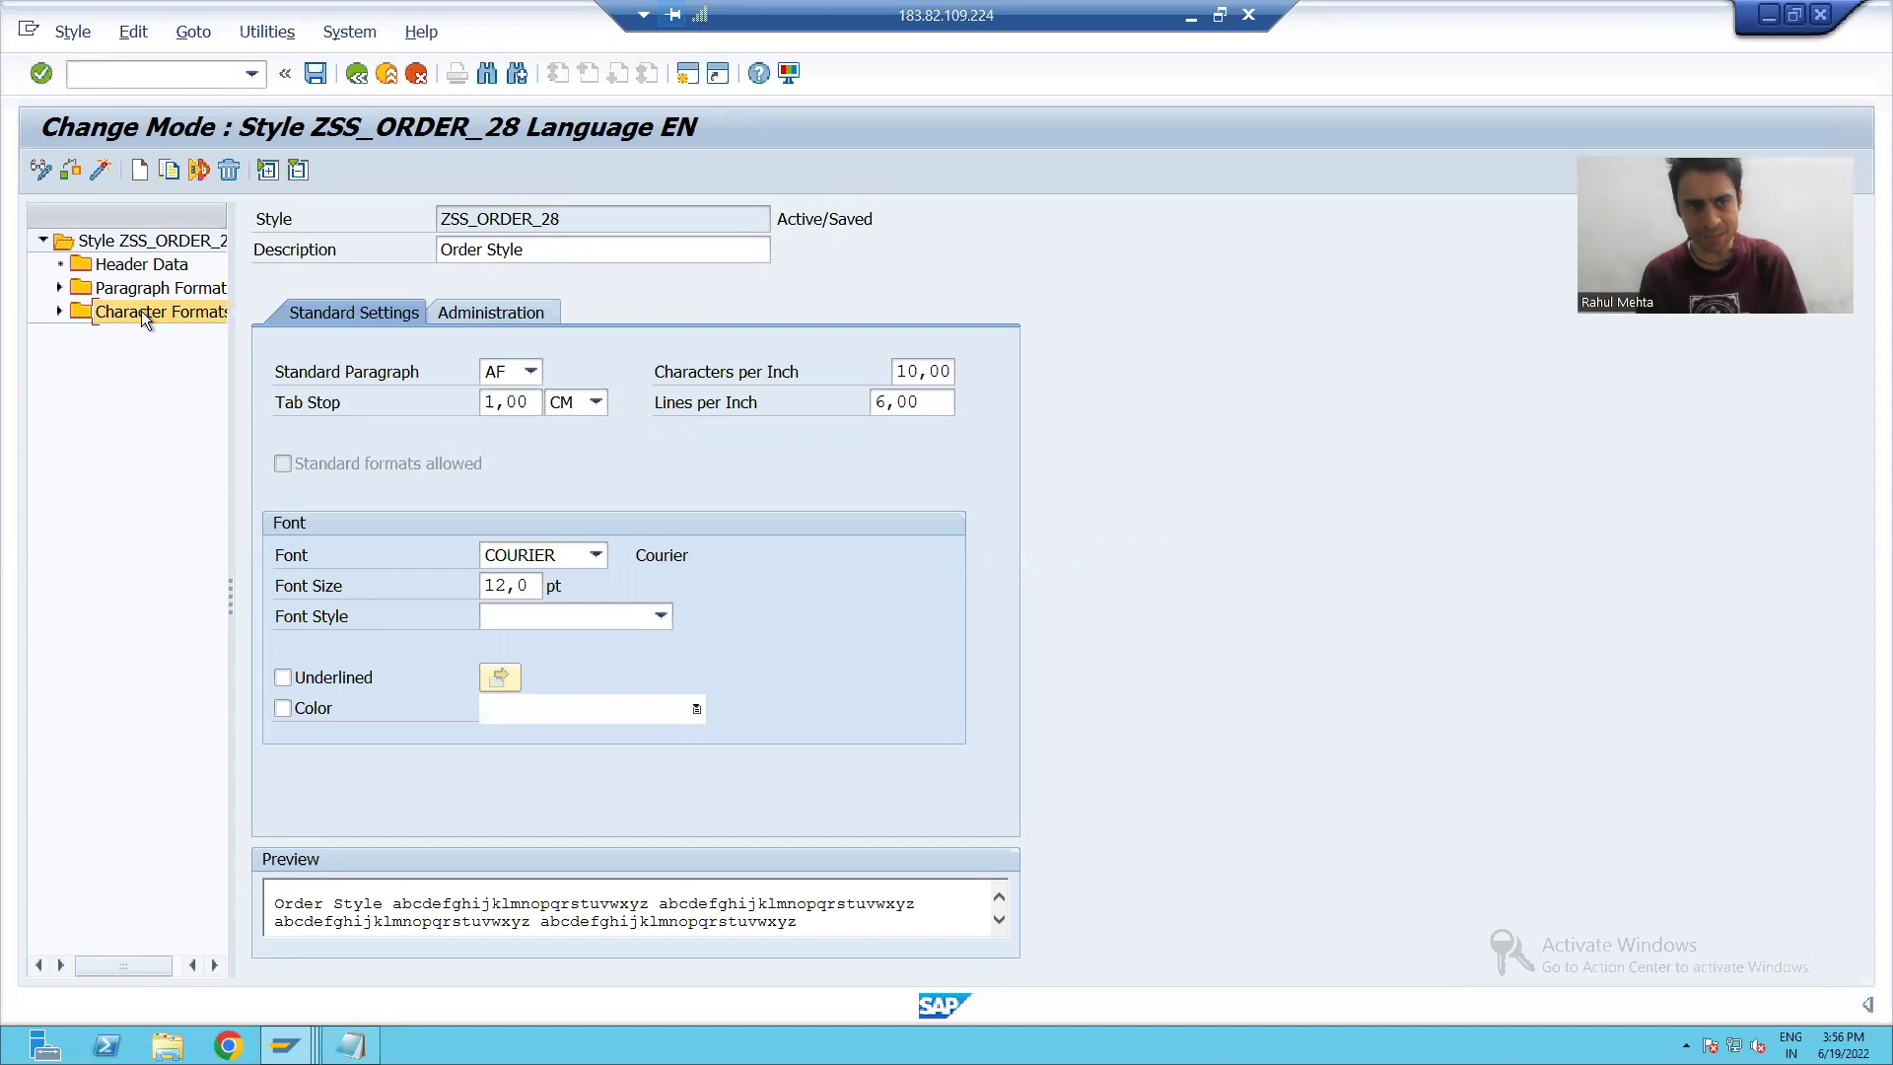
Create a new character format CF in style ZSS_ORDER_28.
right_click(140, 311)
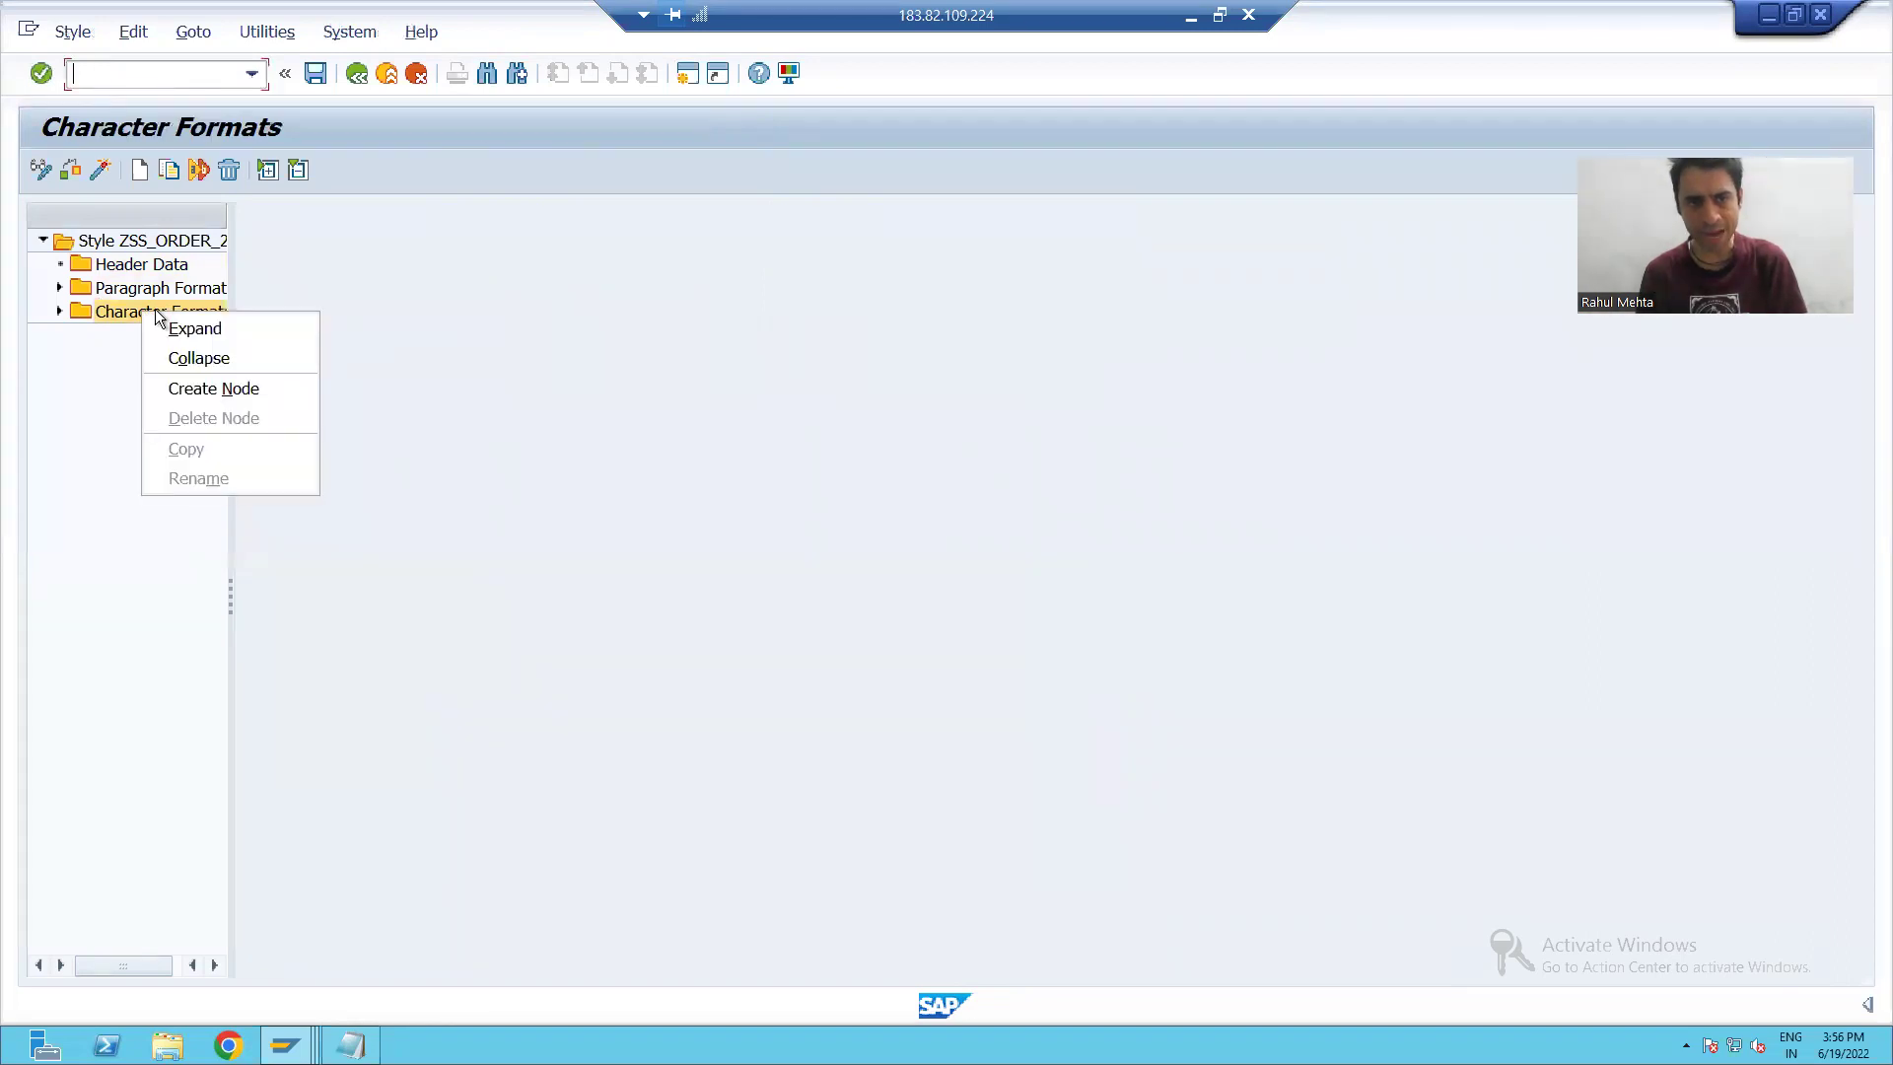
left_click(193, 388)
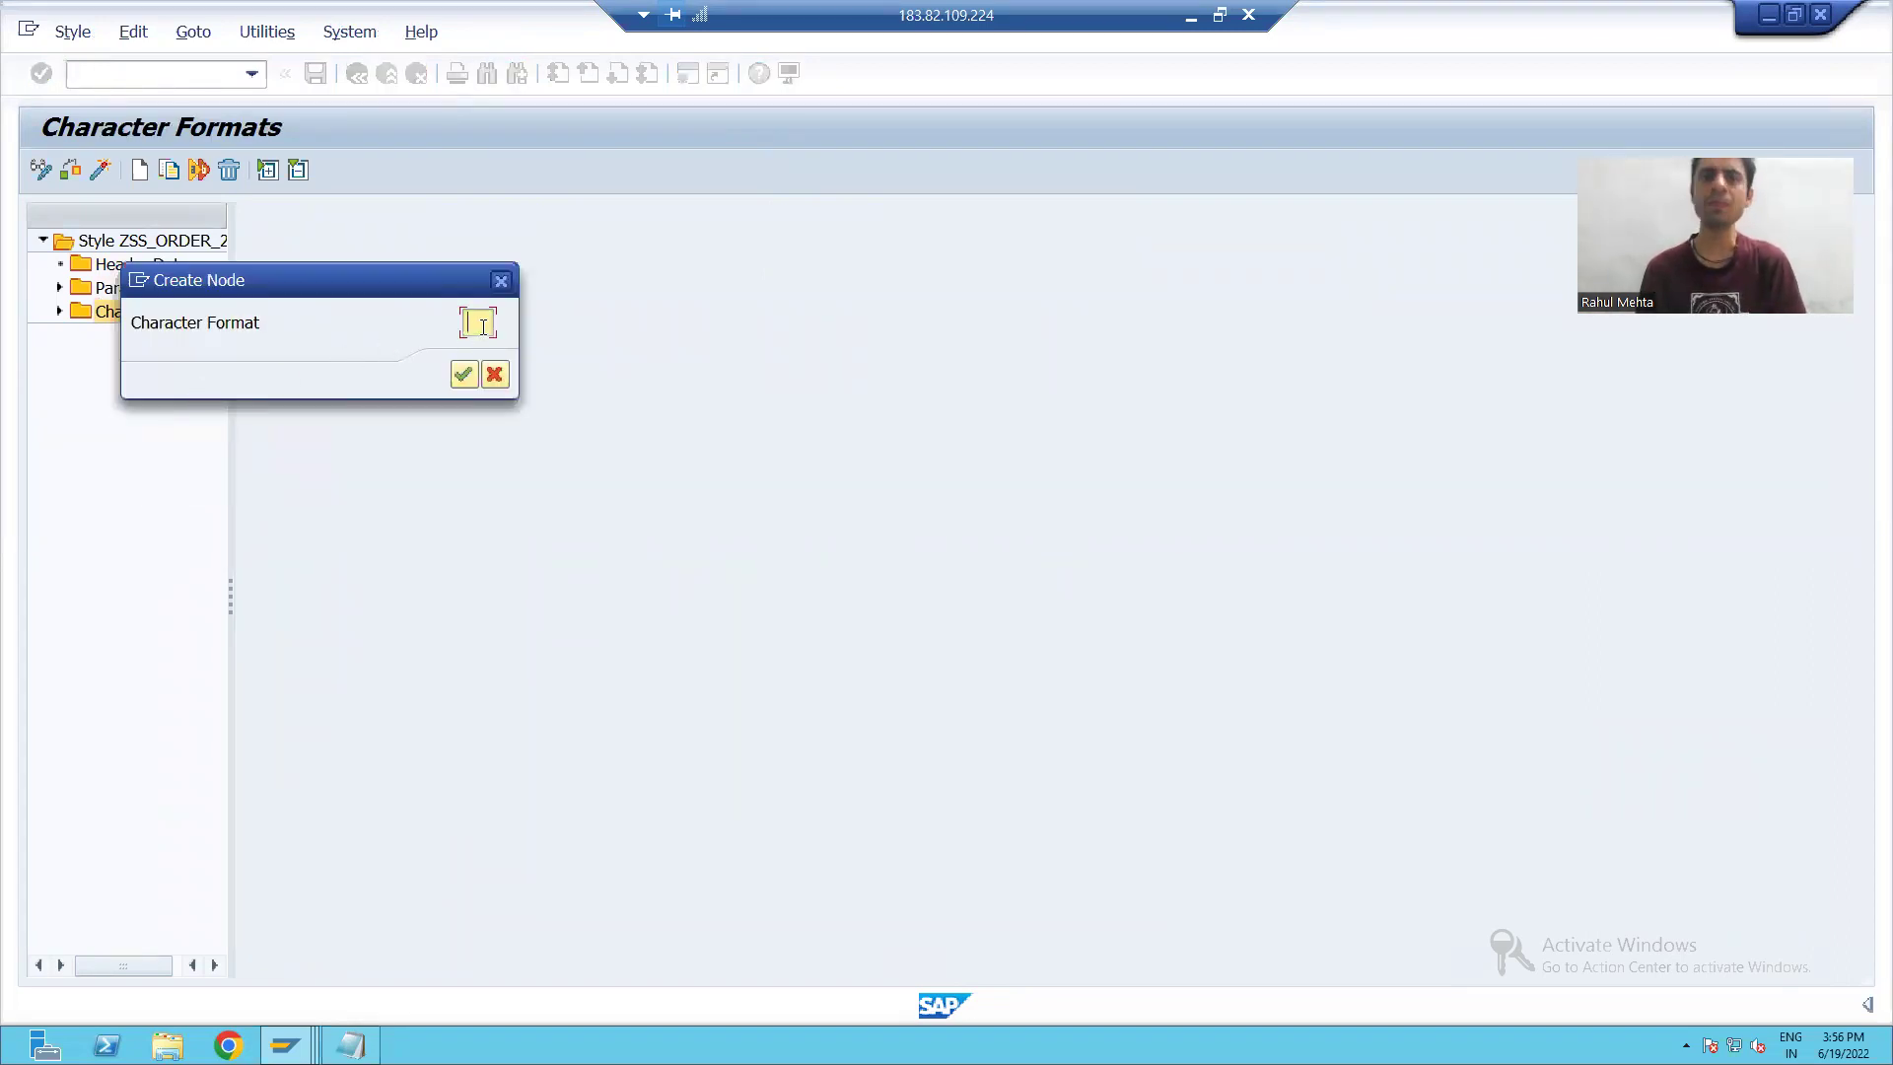
type("C")
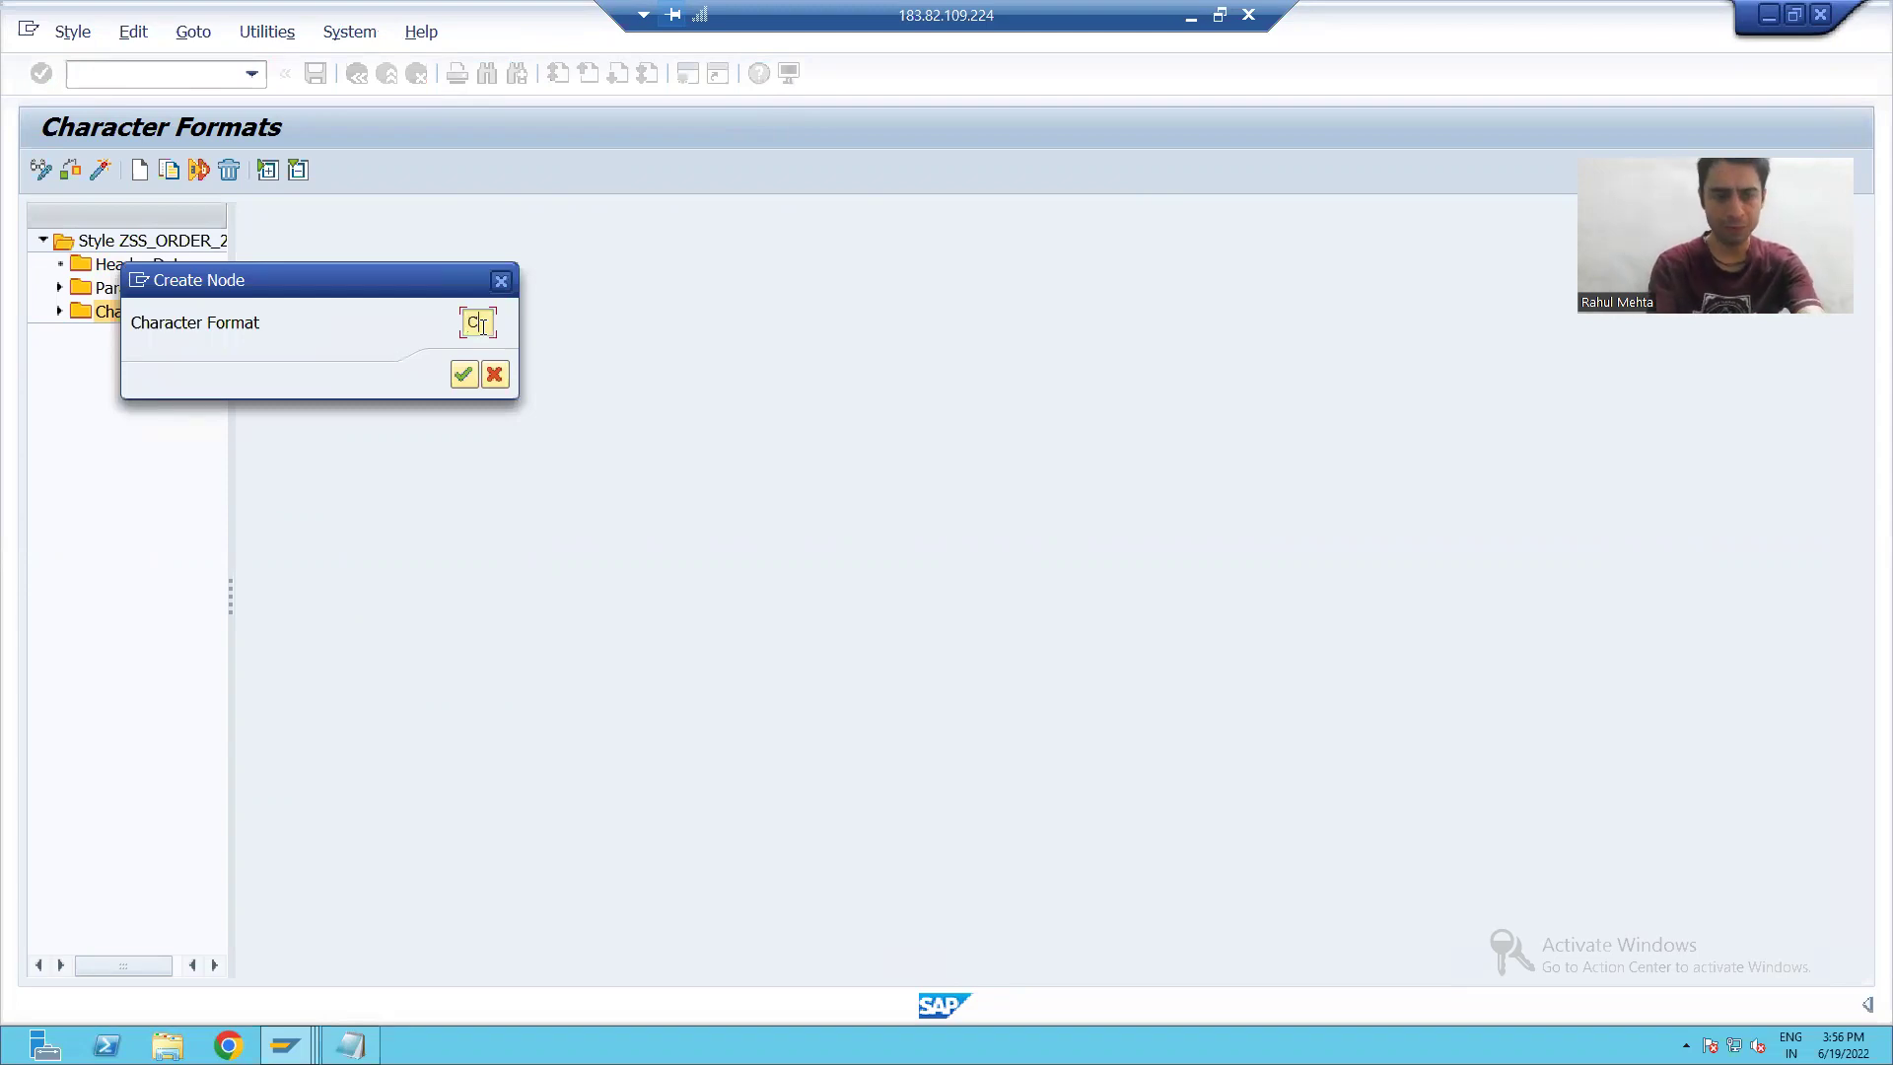
type("1")
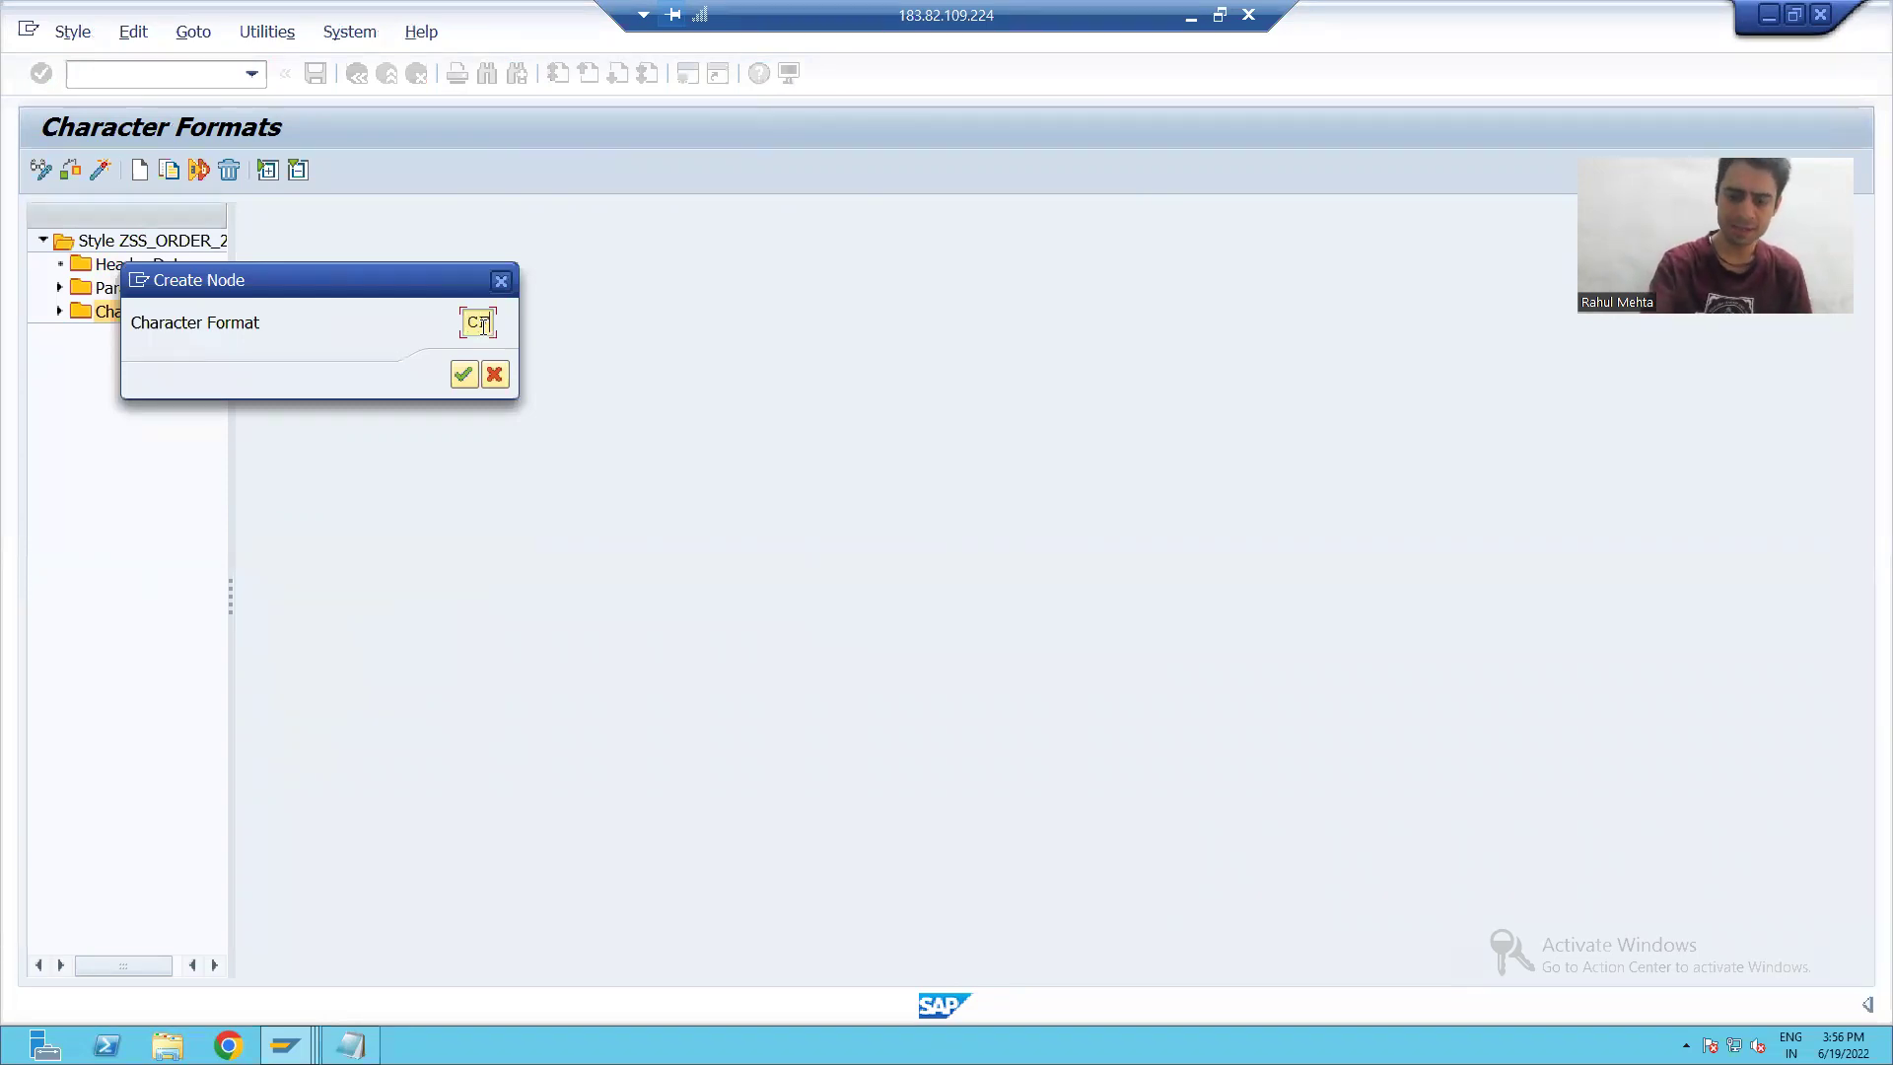
key("Return")
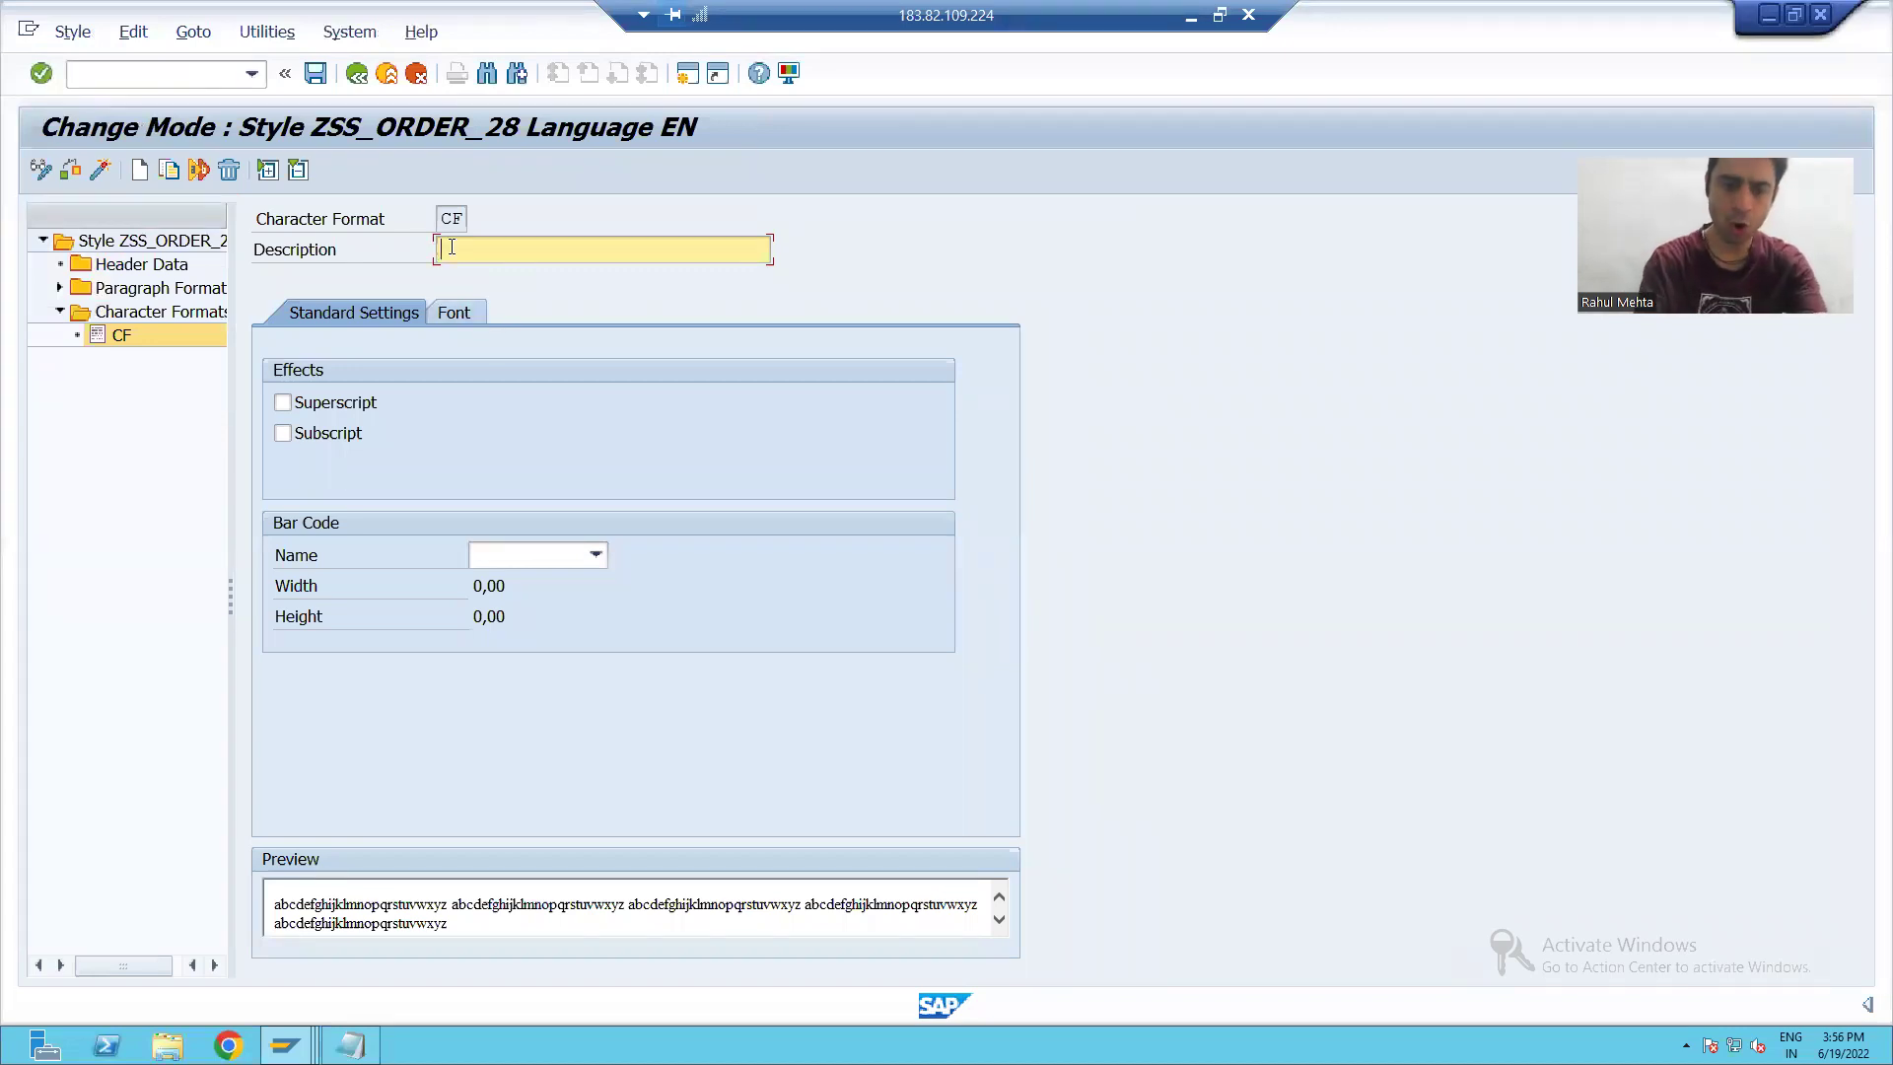
Type the description 'Format for Bar Code' for character format CF.
type("Format")
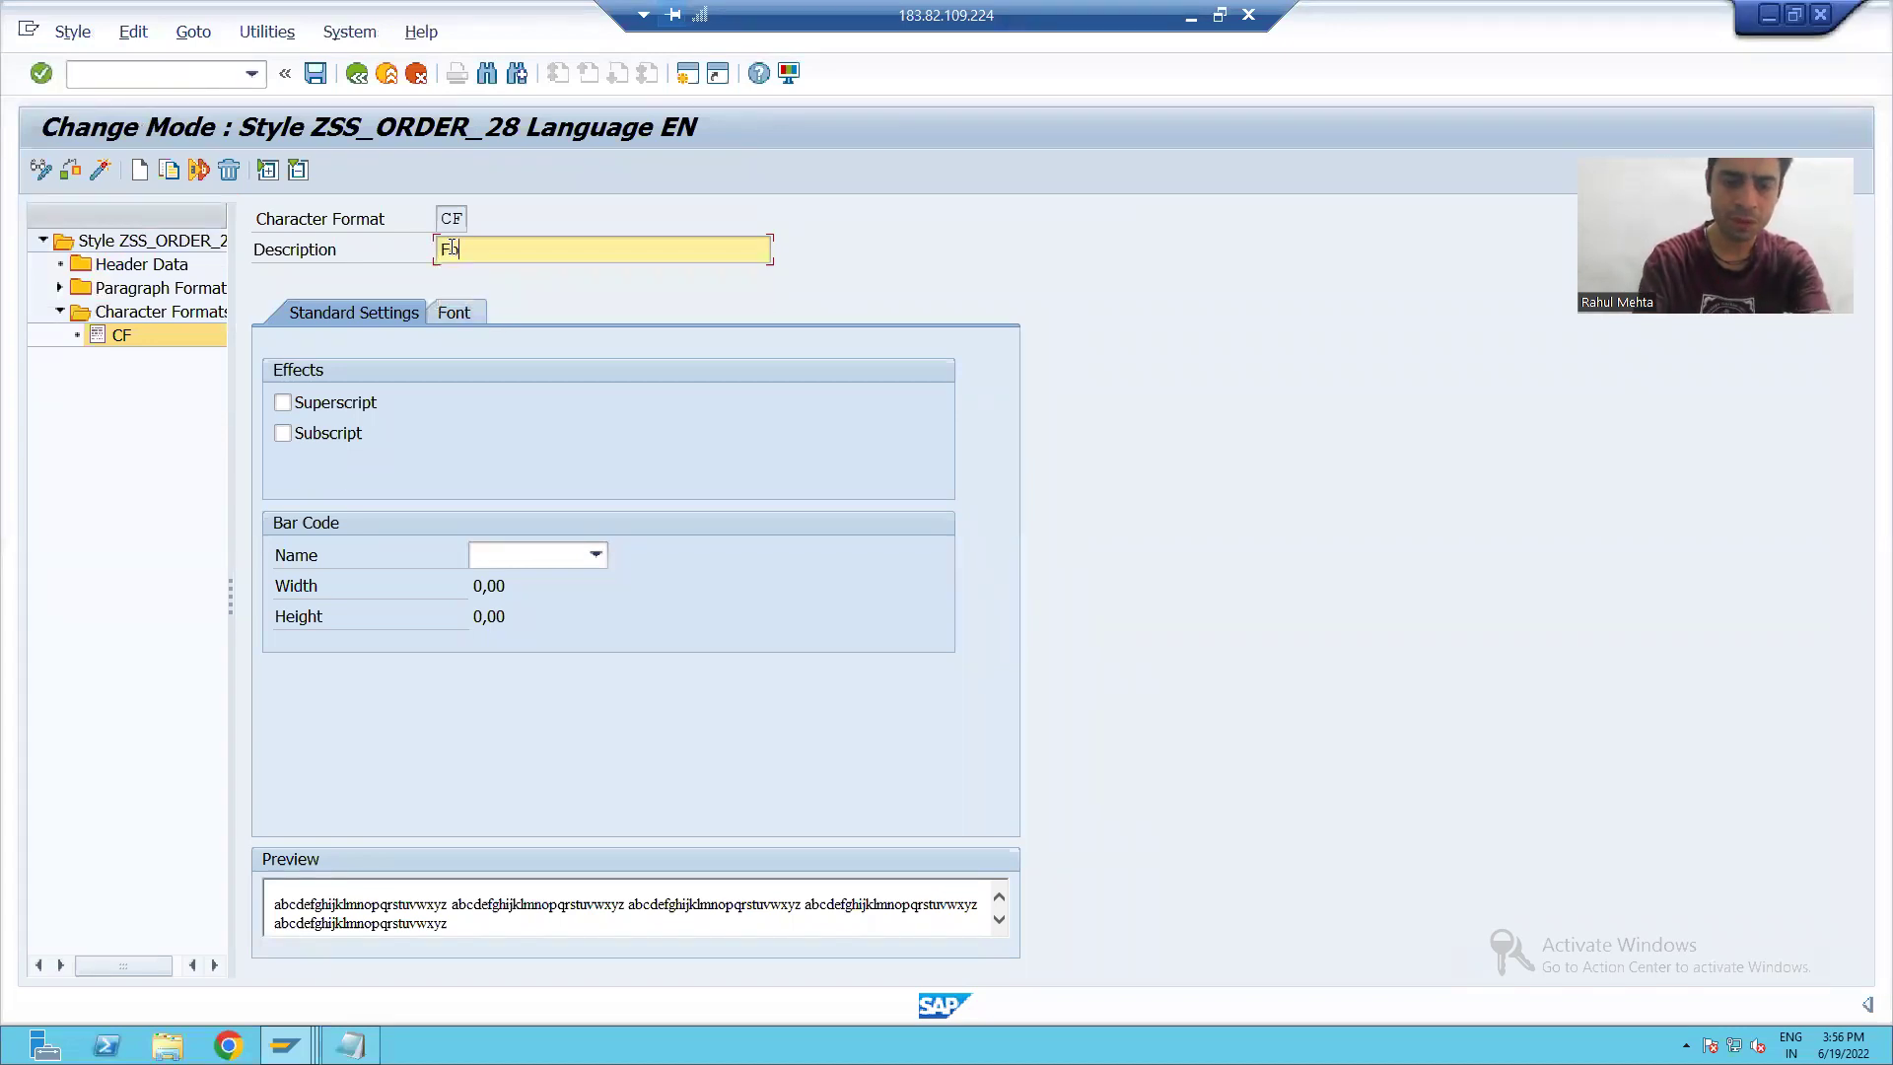
key("BackSpace")
key("BackSpace")
type("a")
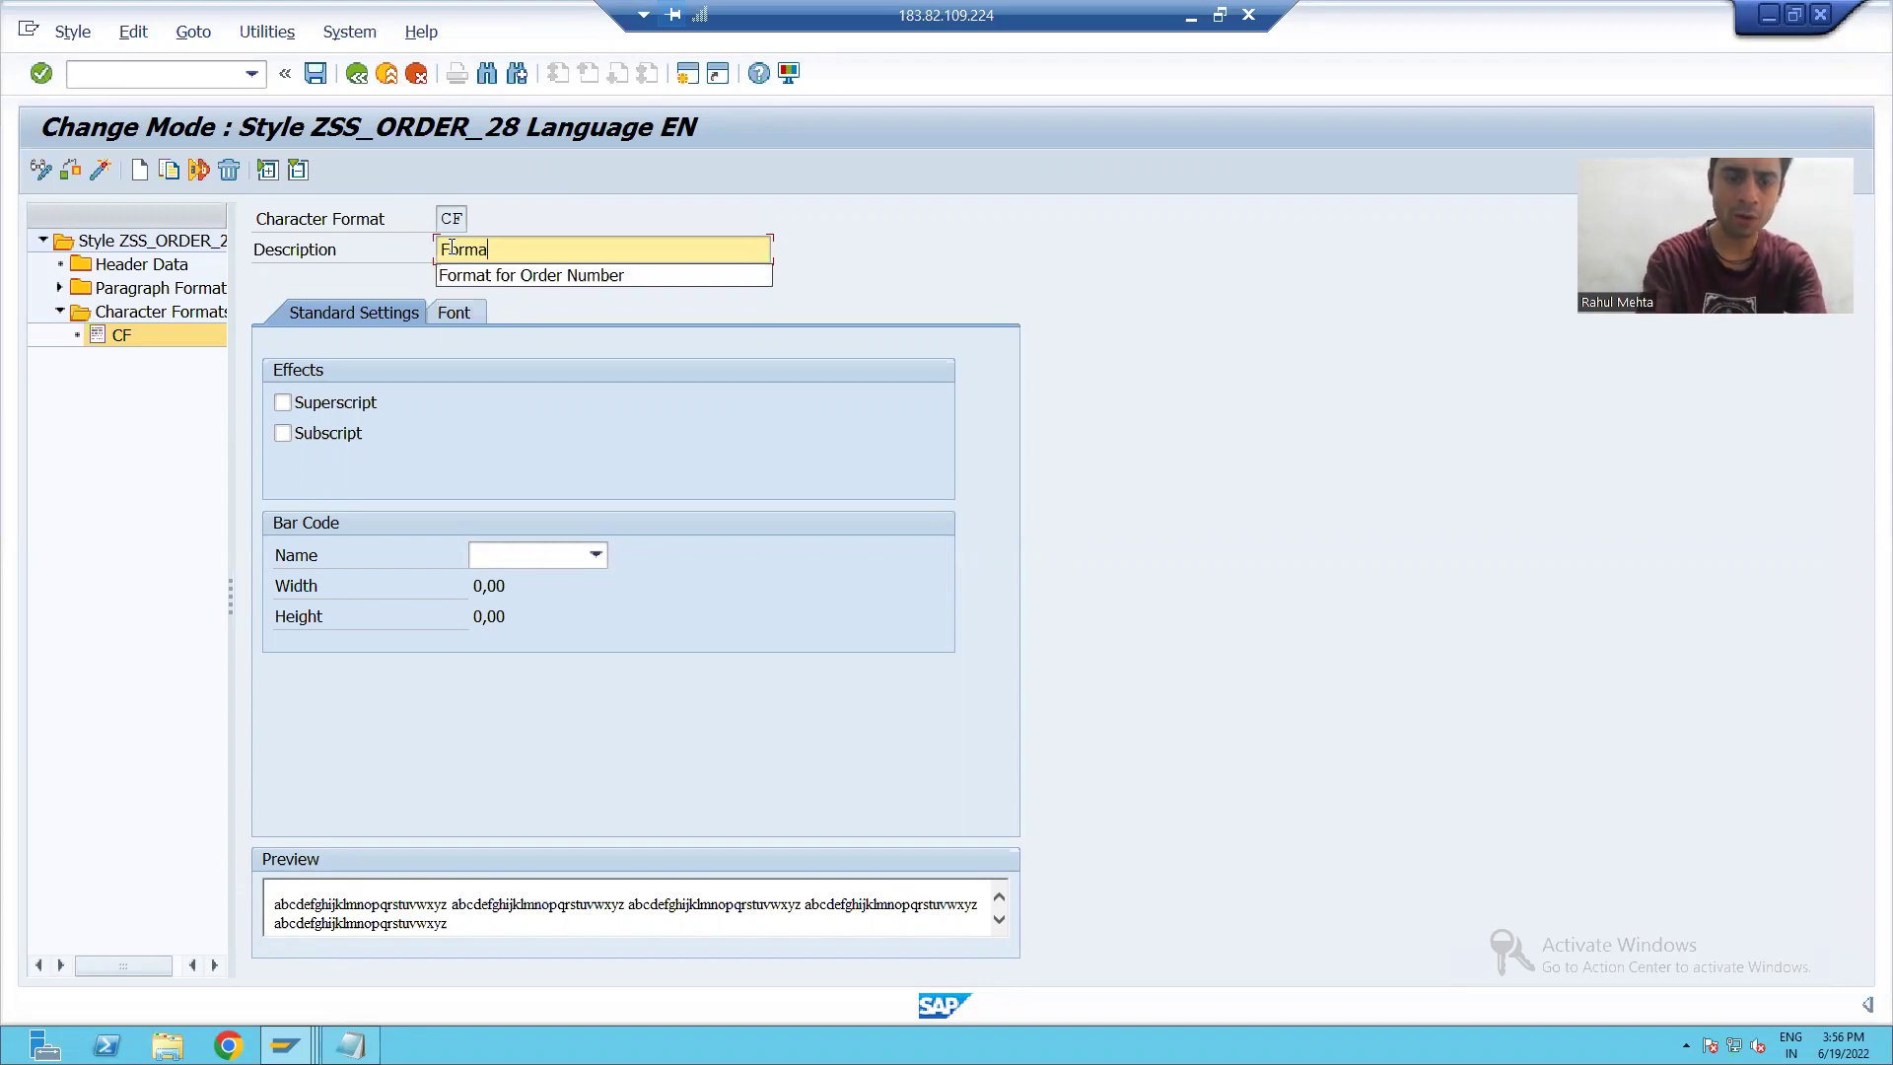
type("t for Bat")
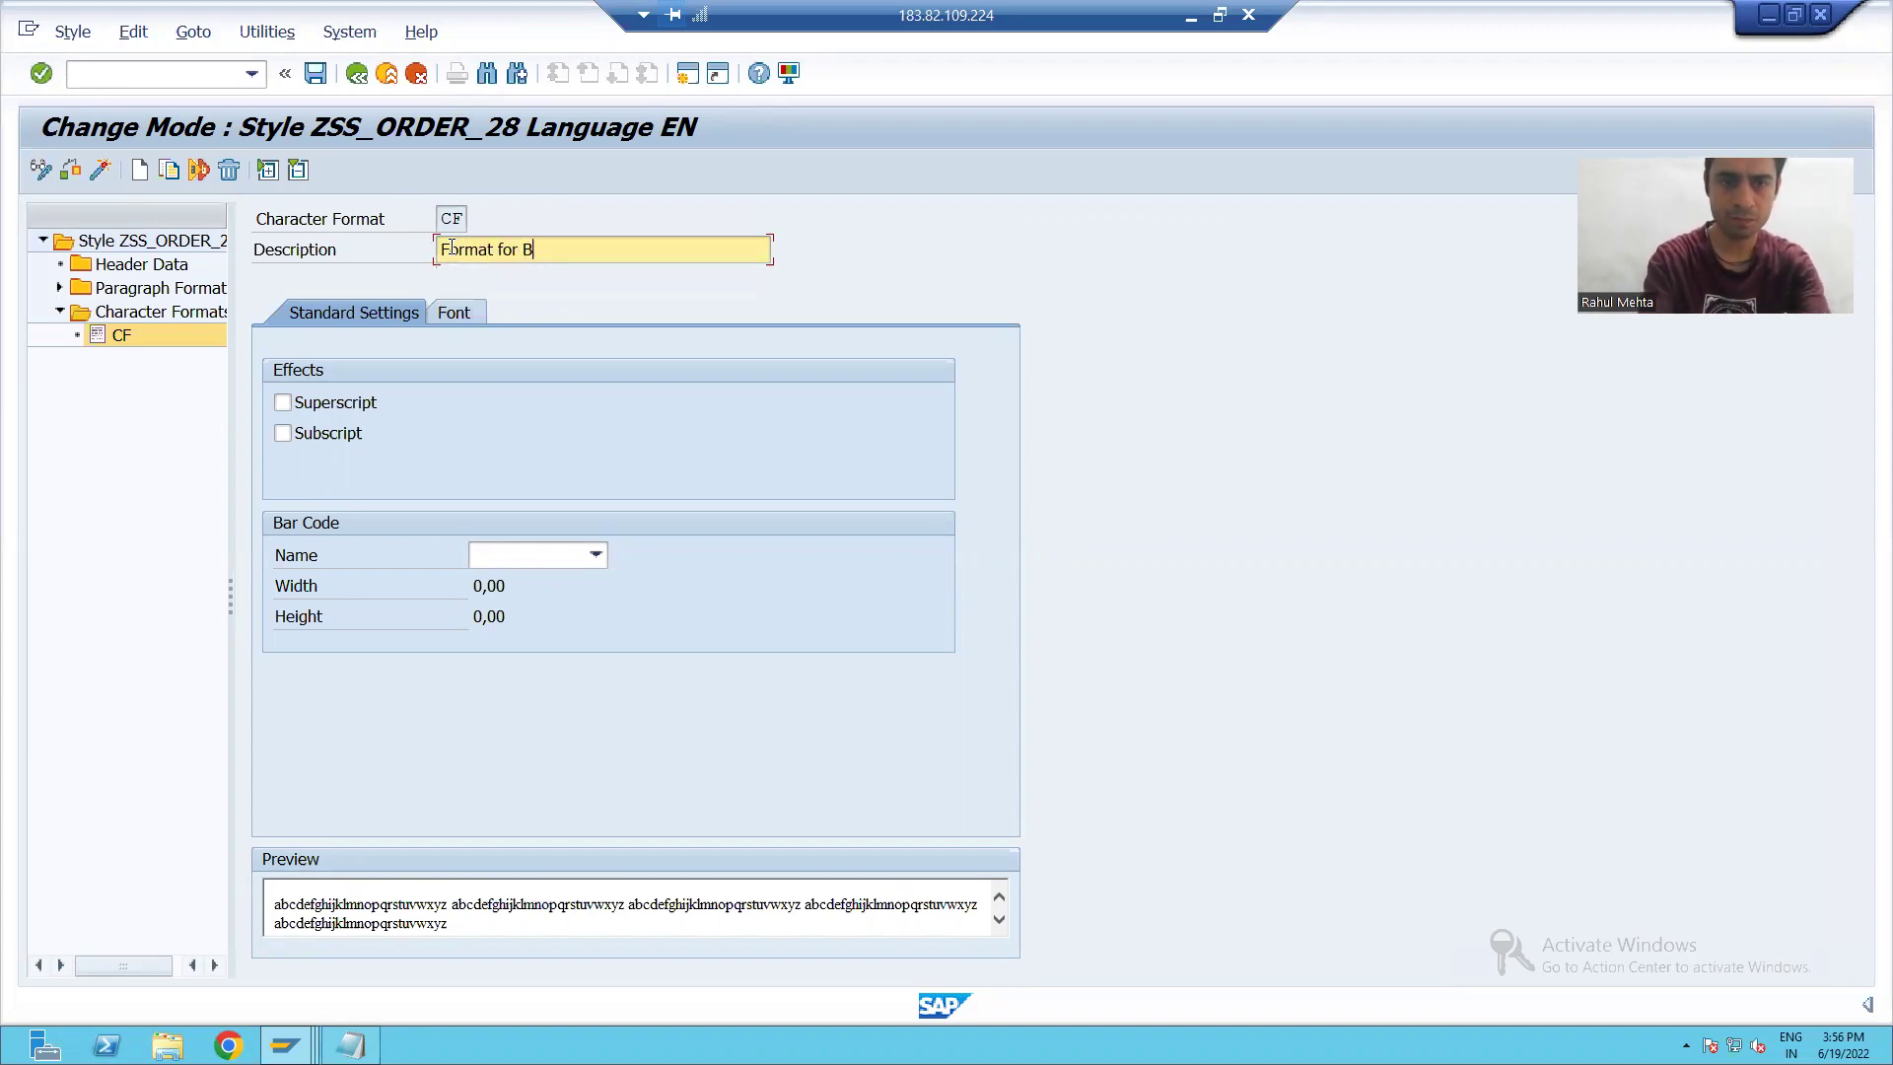
key("BackSpace")
key("BackSpace")
type("r ")
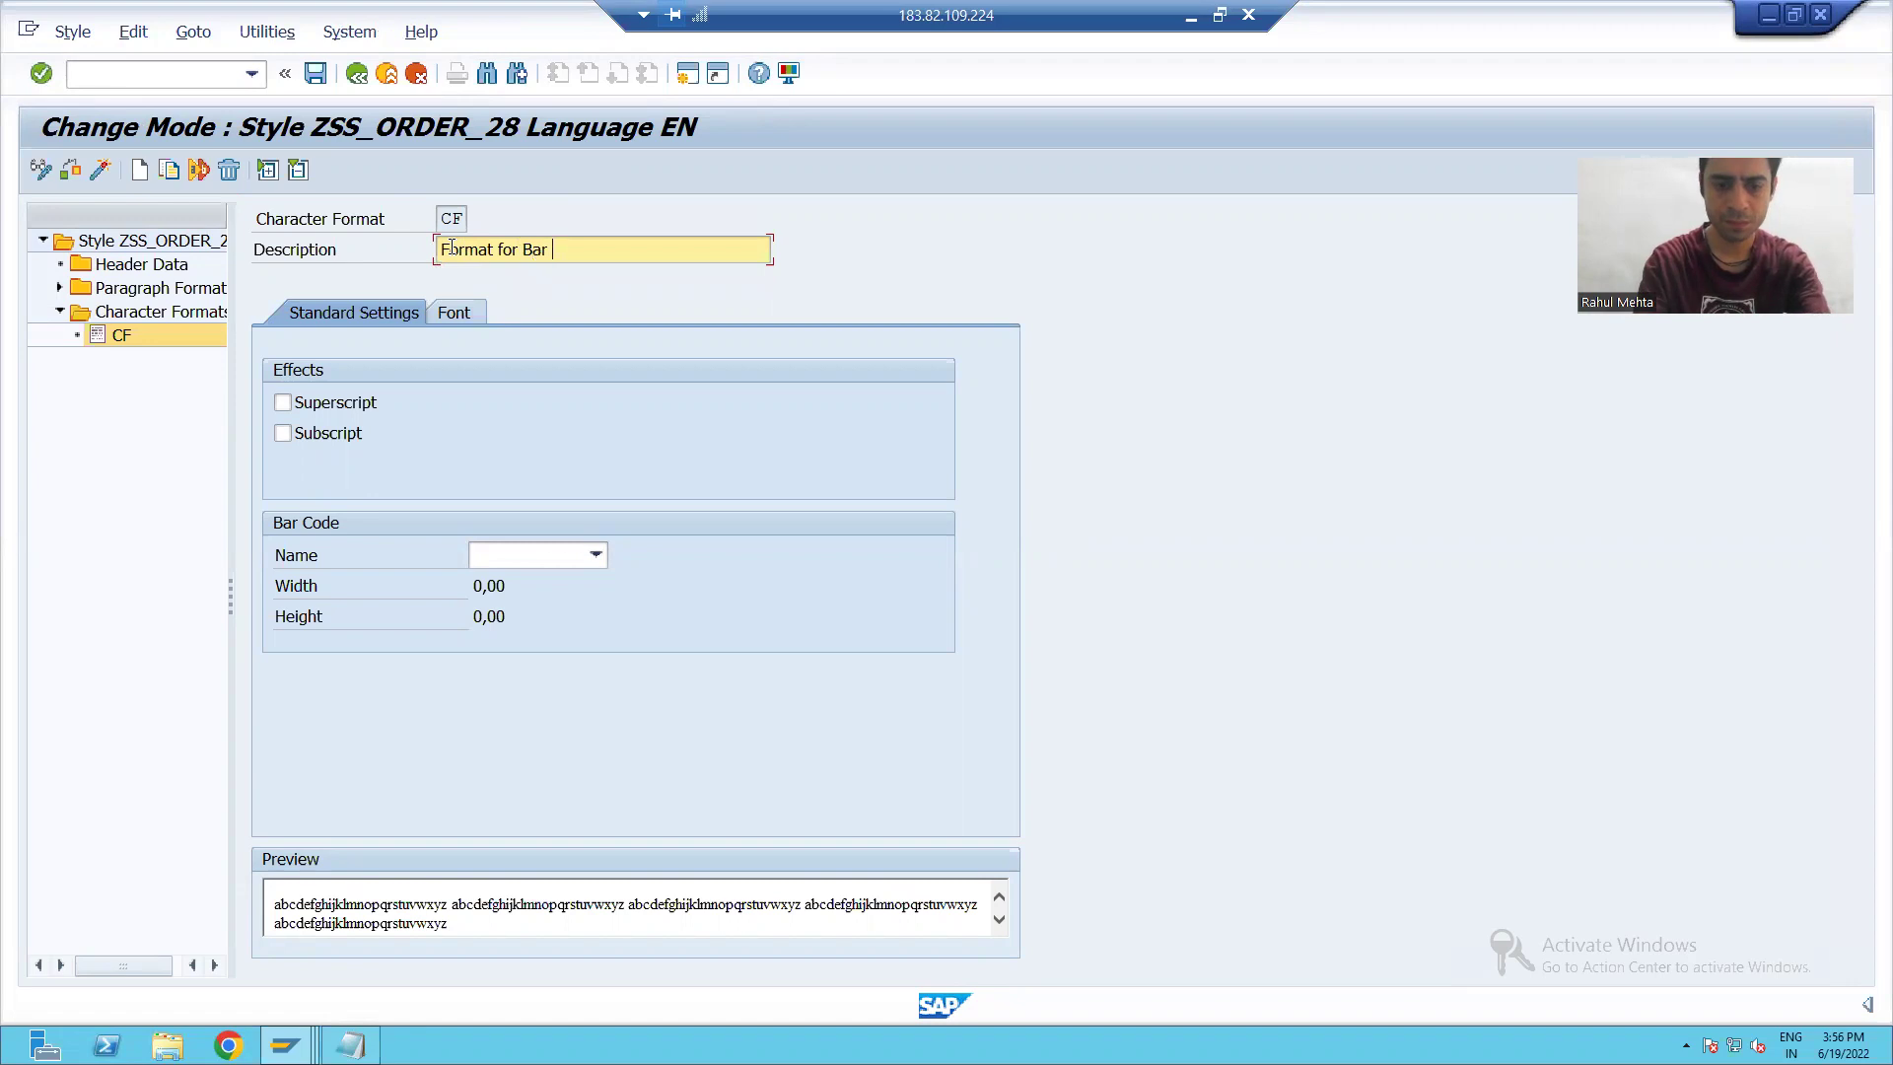
type("Code")
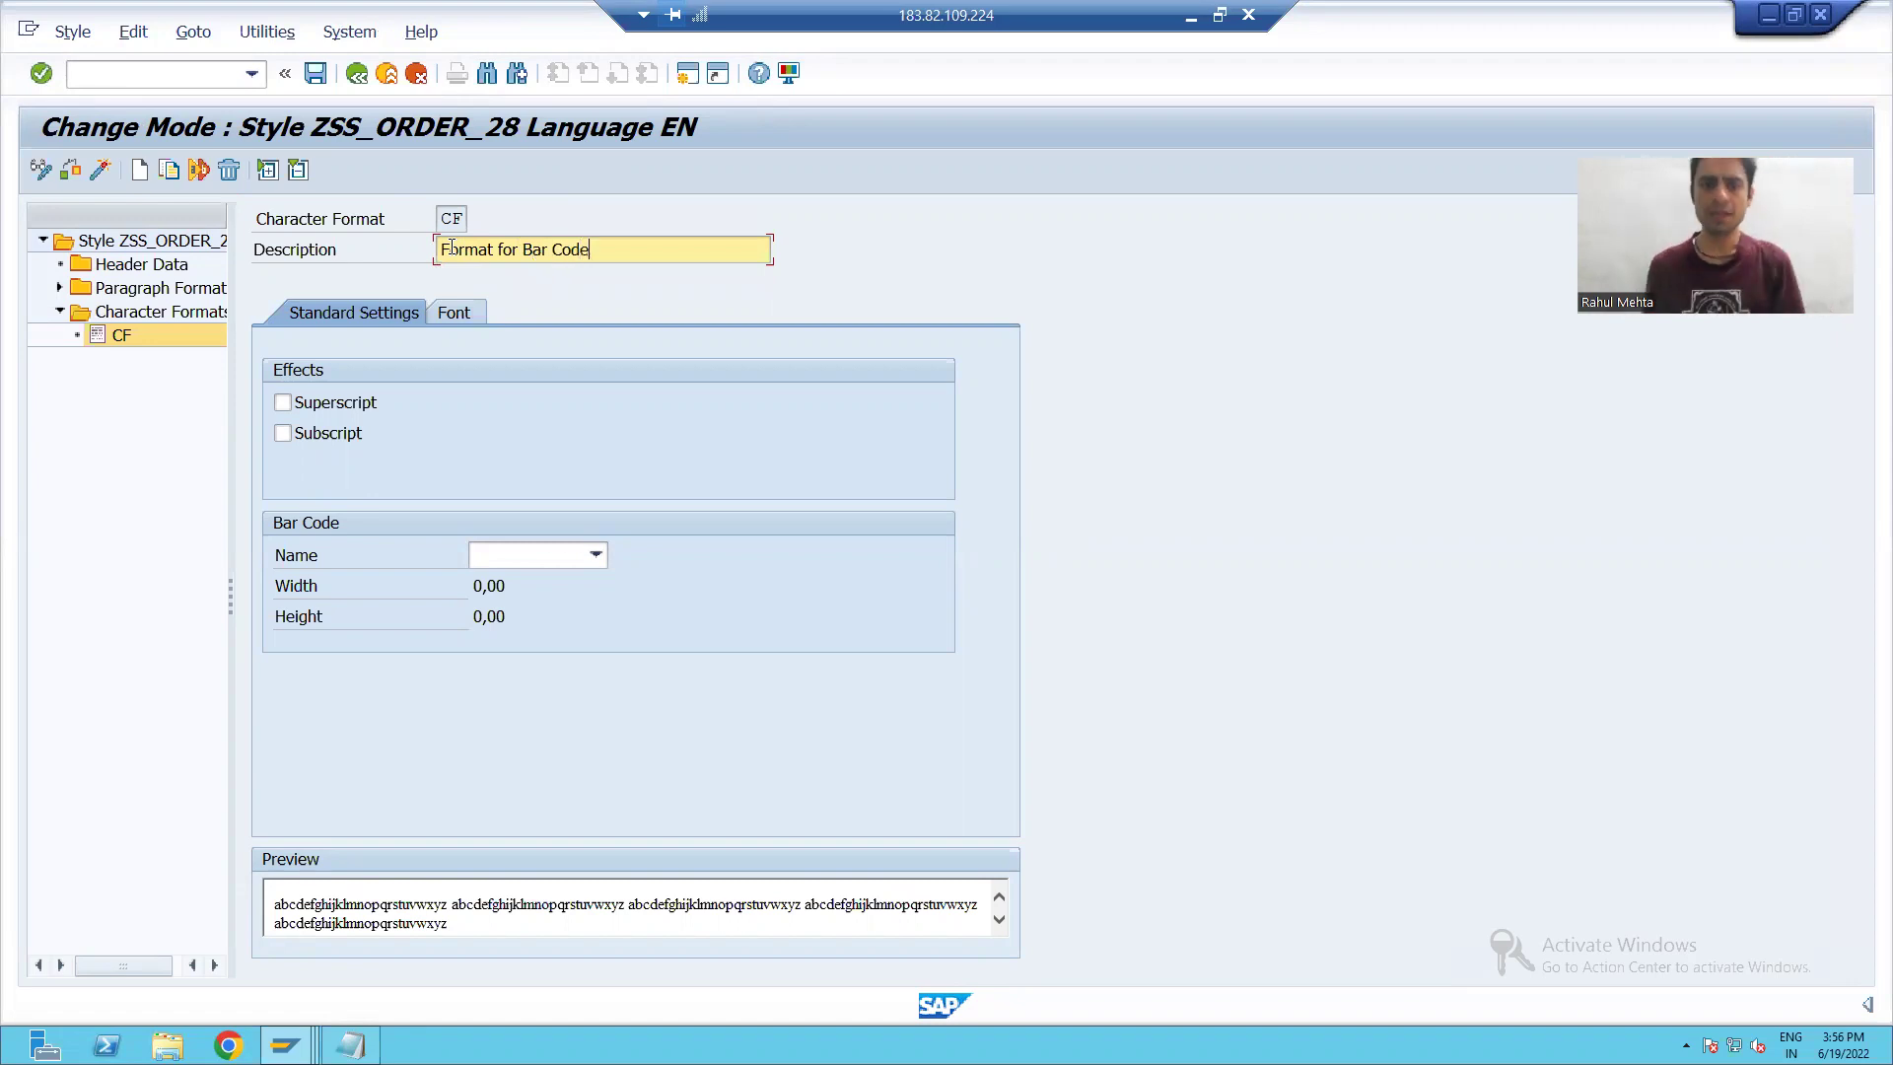
Set character format CF to bar code ZBARCD28 (50 × 20 mm).
left_click(512, 560)
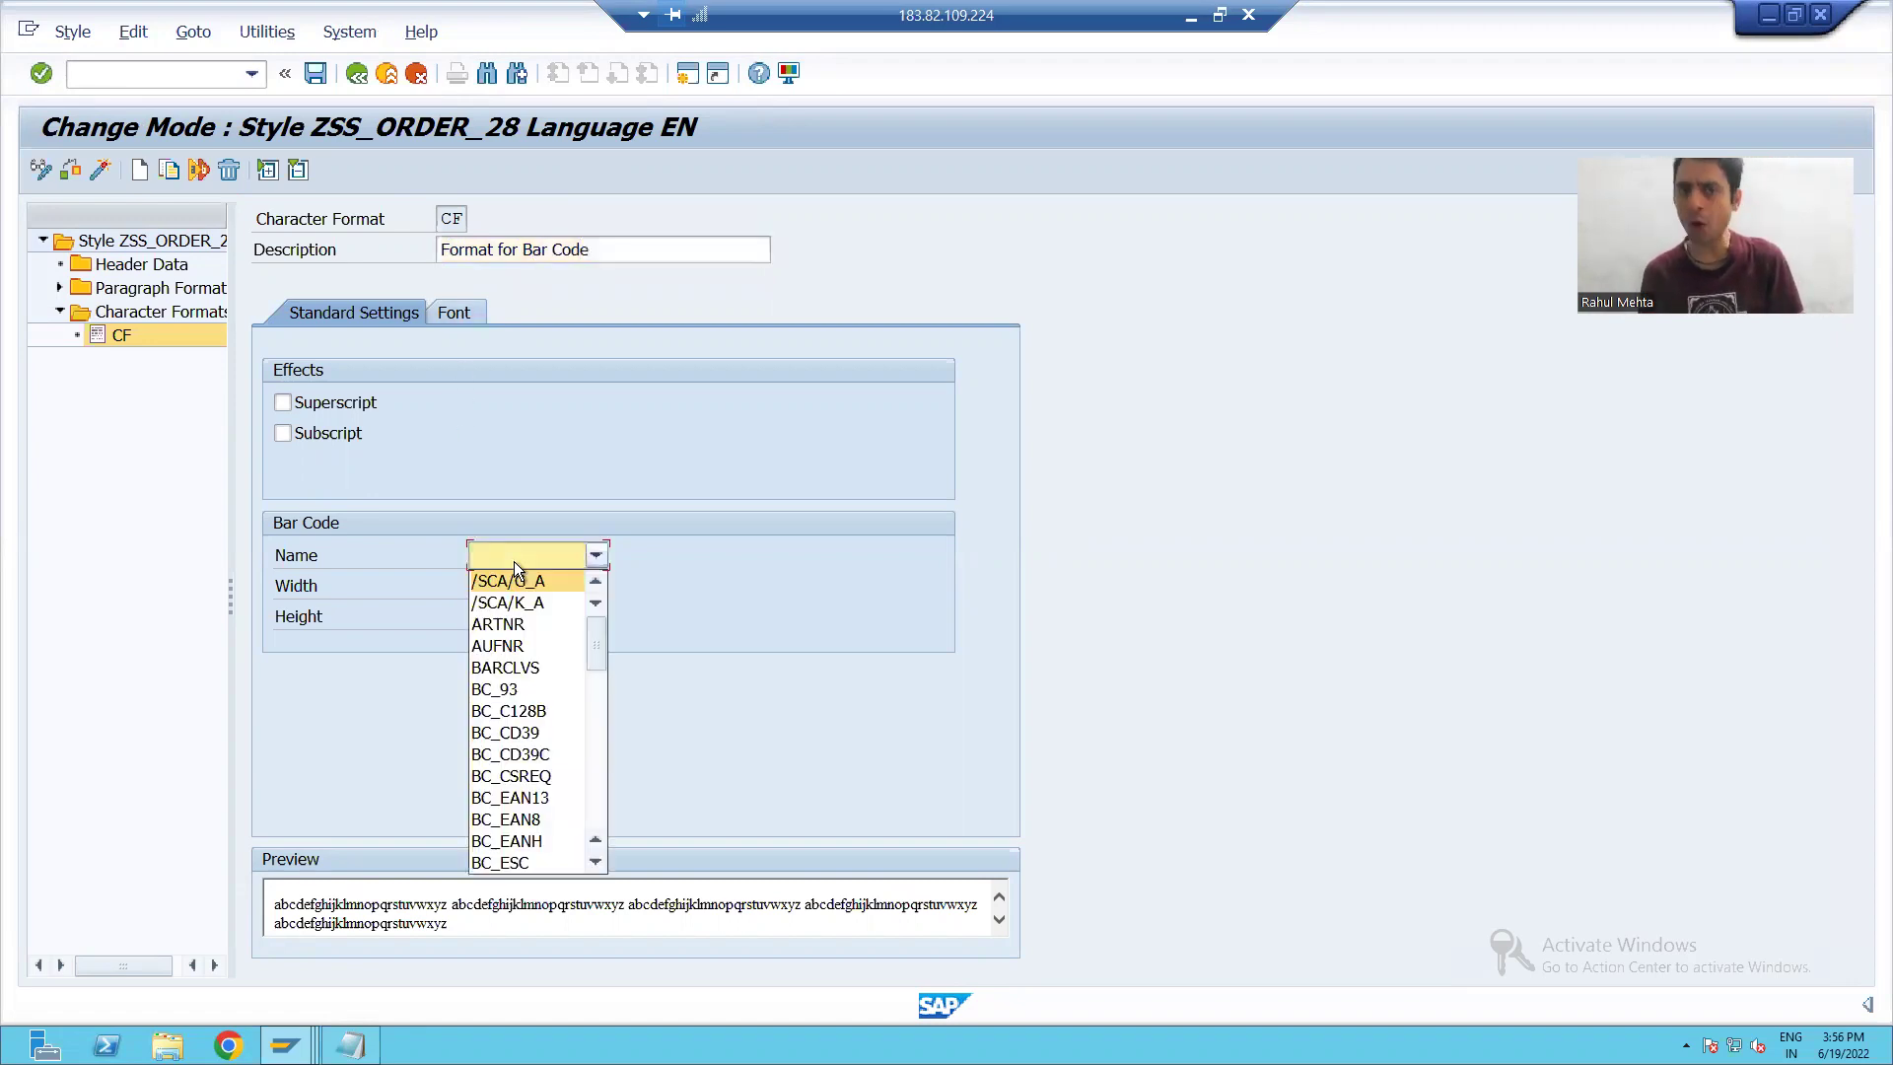
left_click_drag(599, 649, 599, 676)
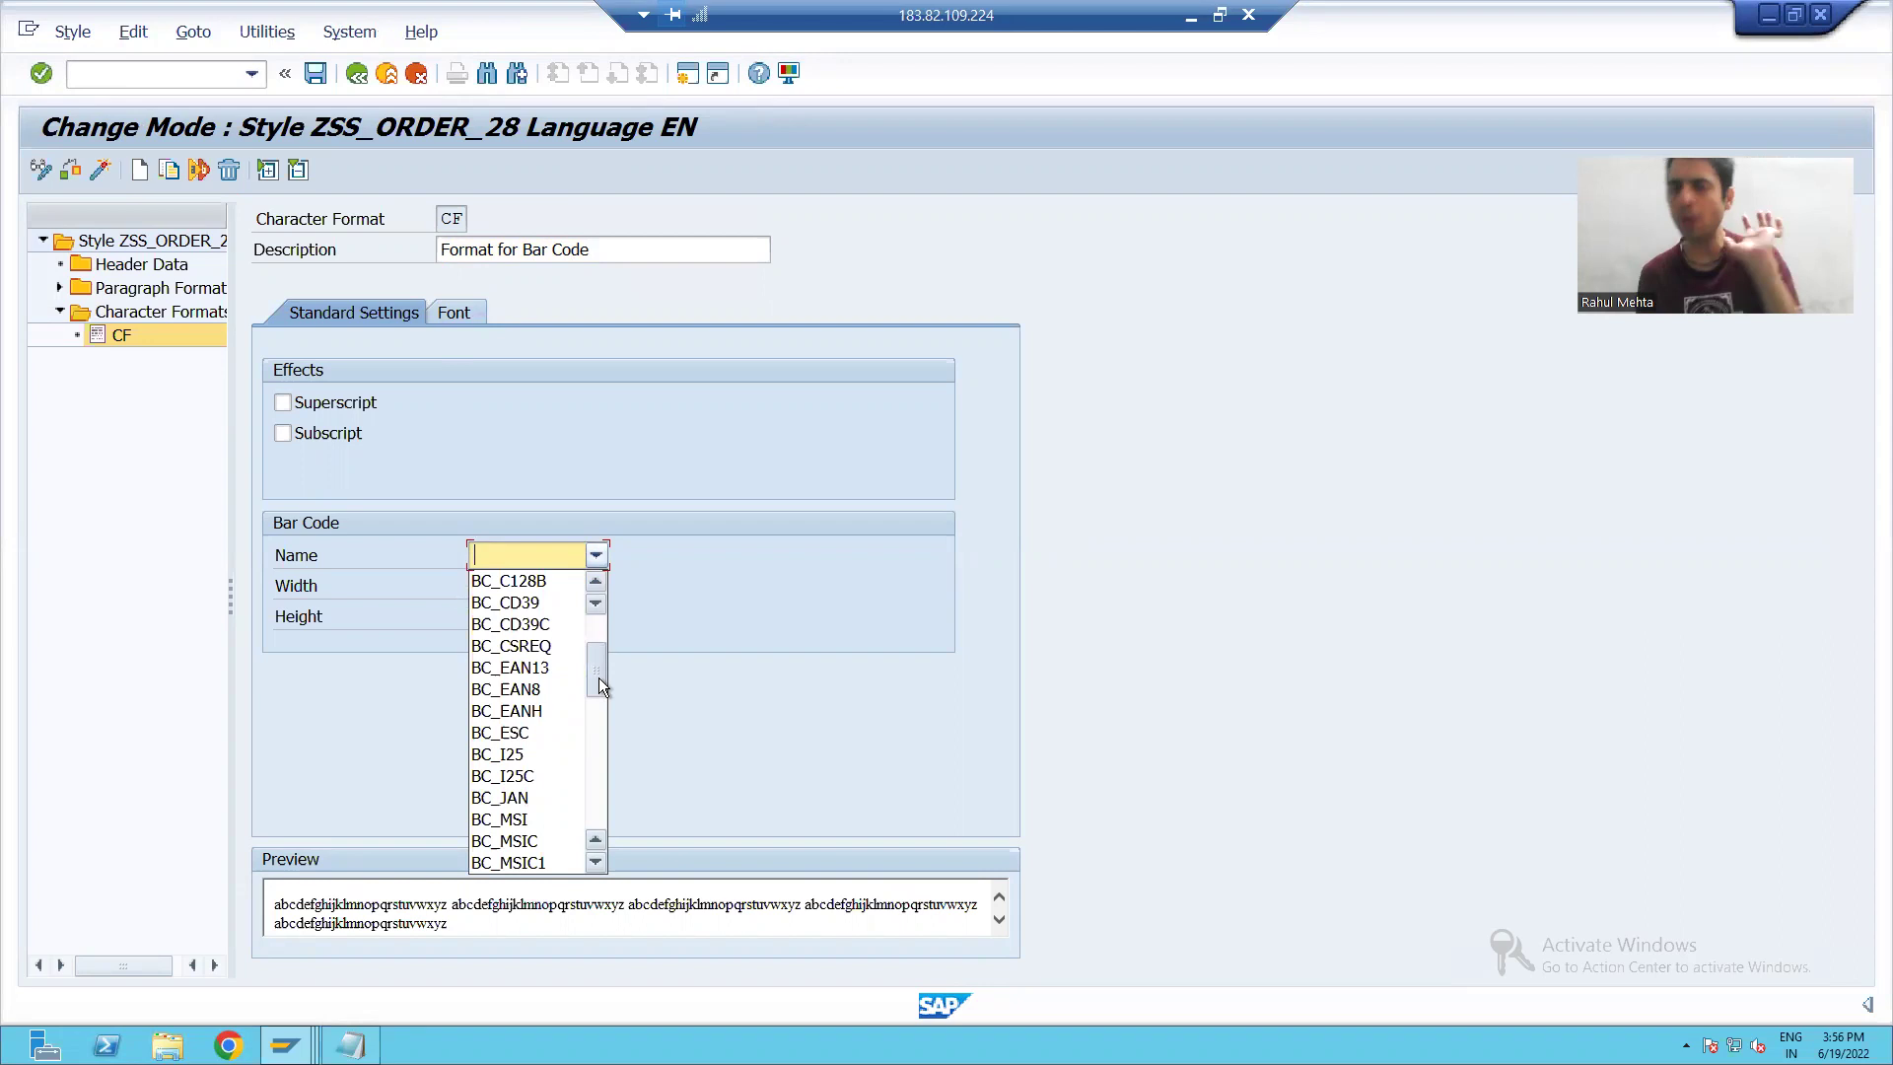
left_click_drag(599, 678, 600, 726)
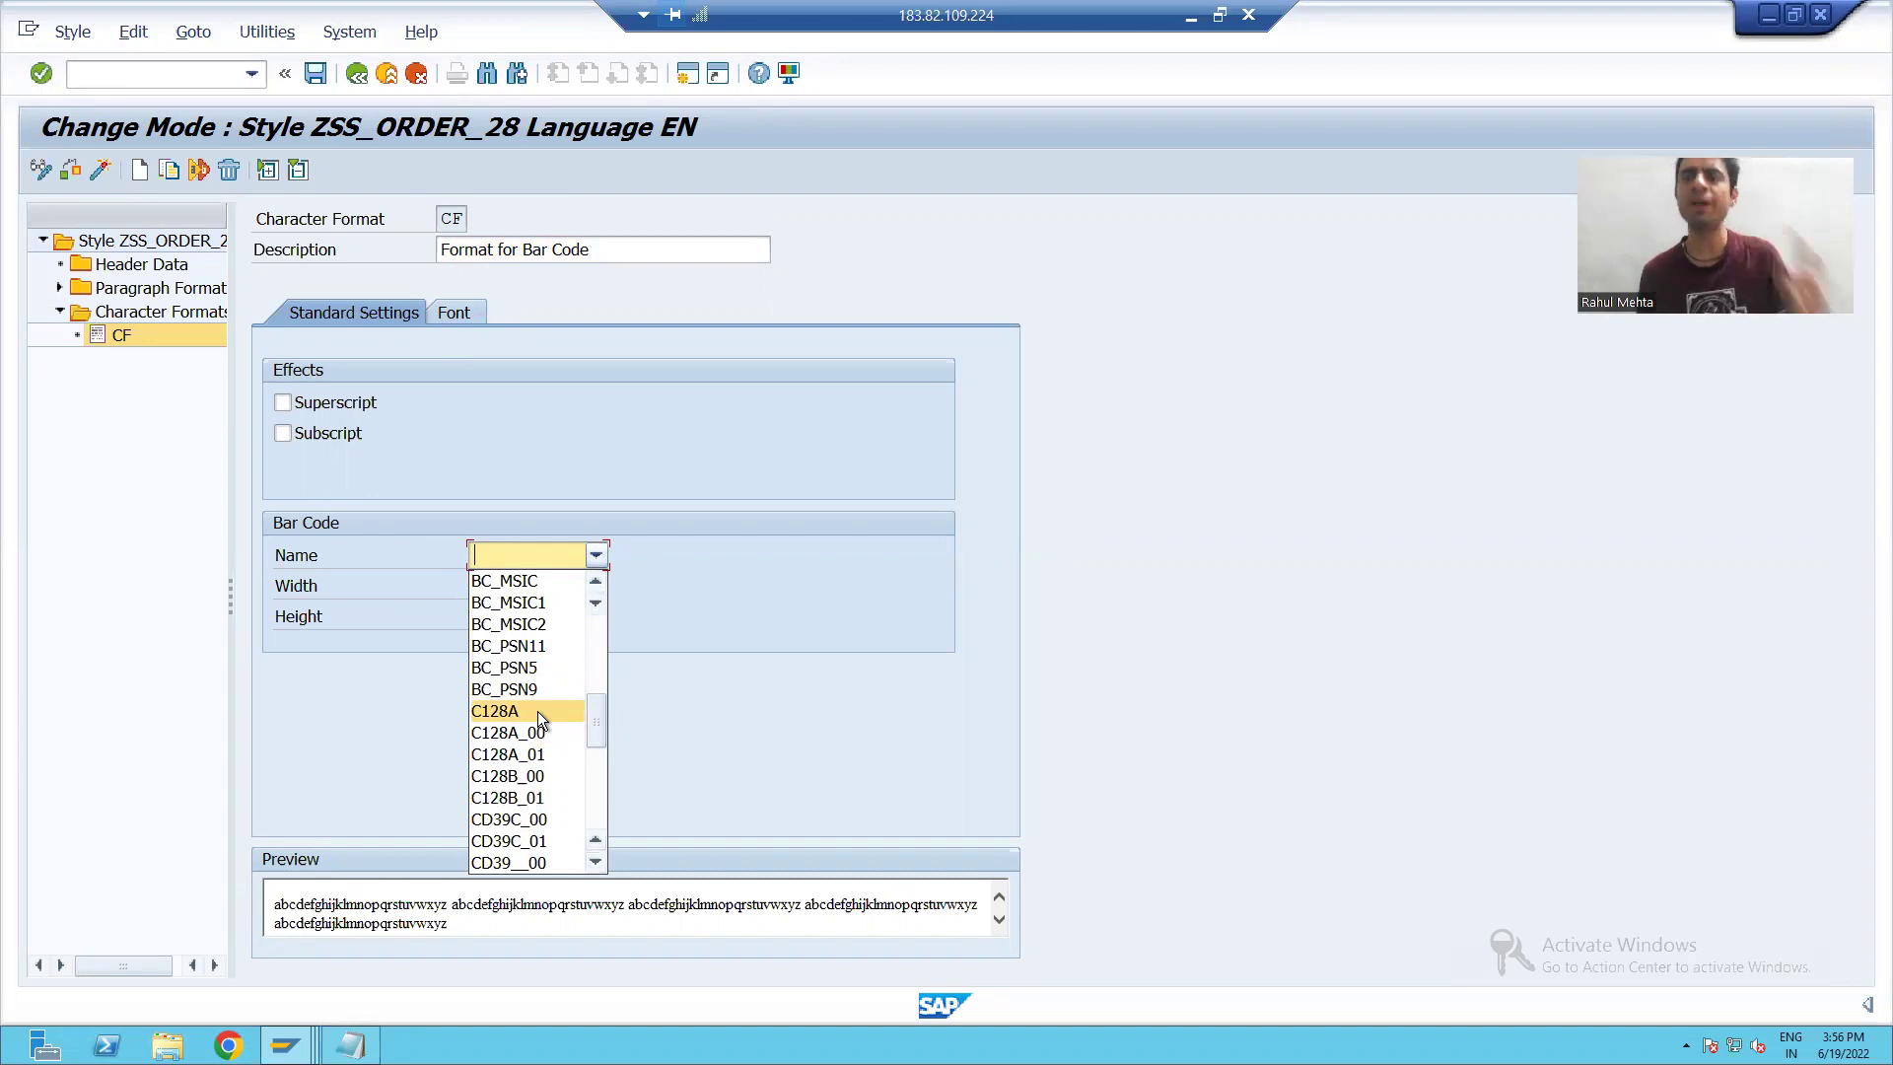
left_click_drag(594, 724, 590, 804)
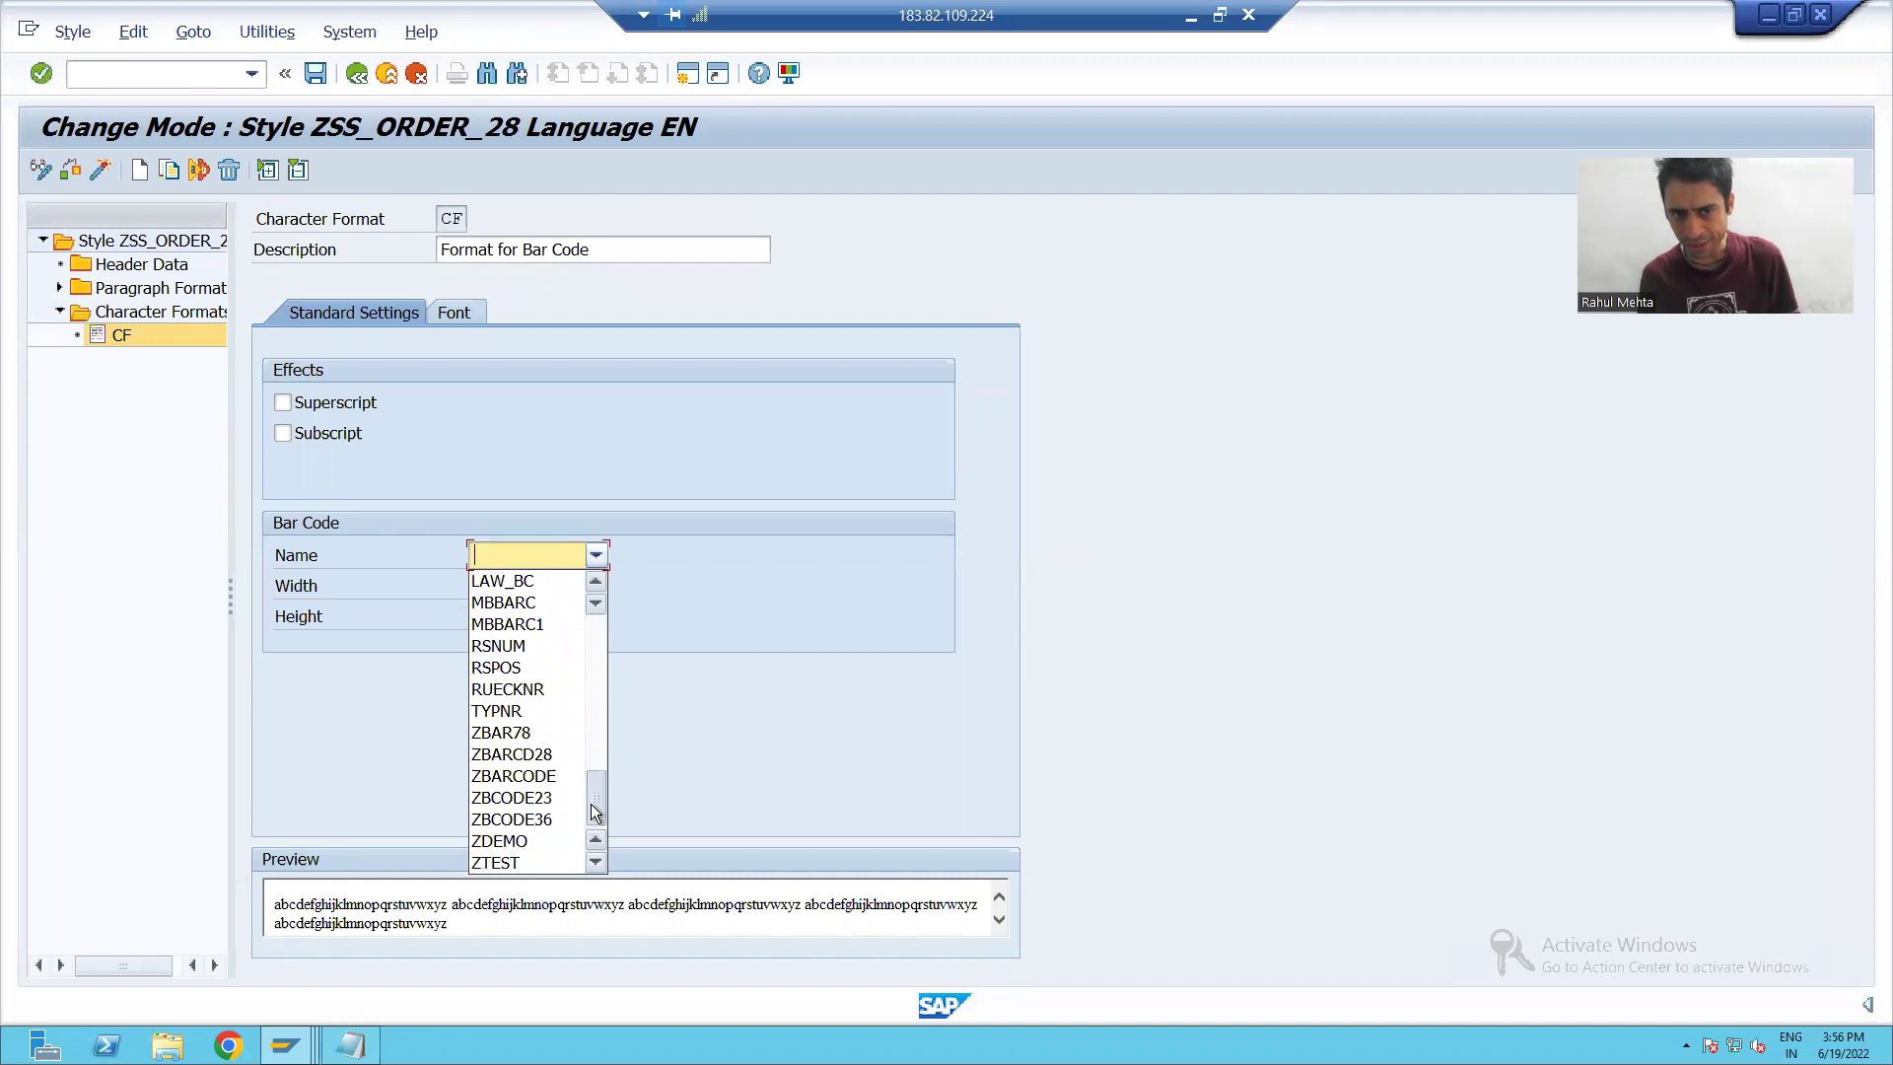
left_click(543, 757)
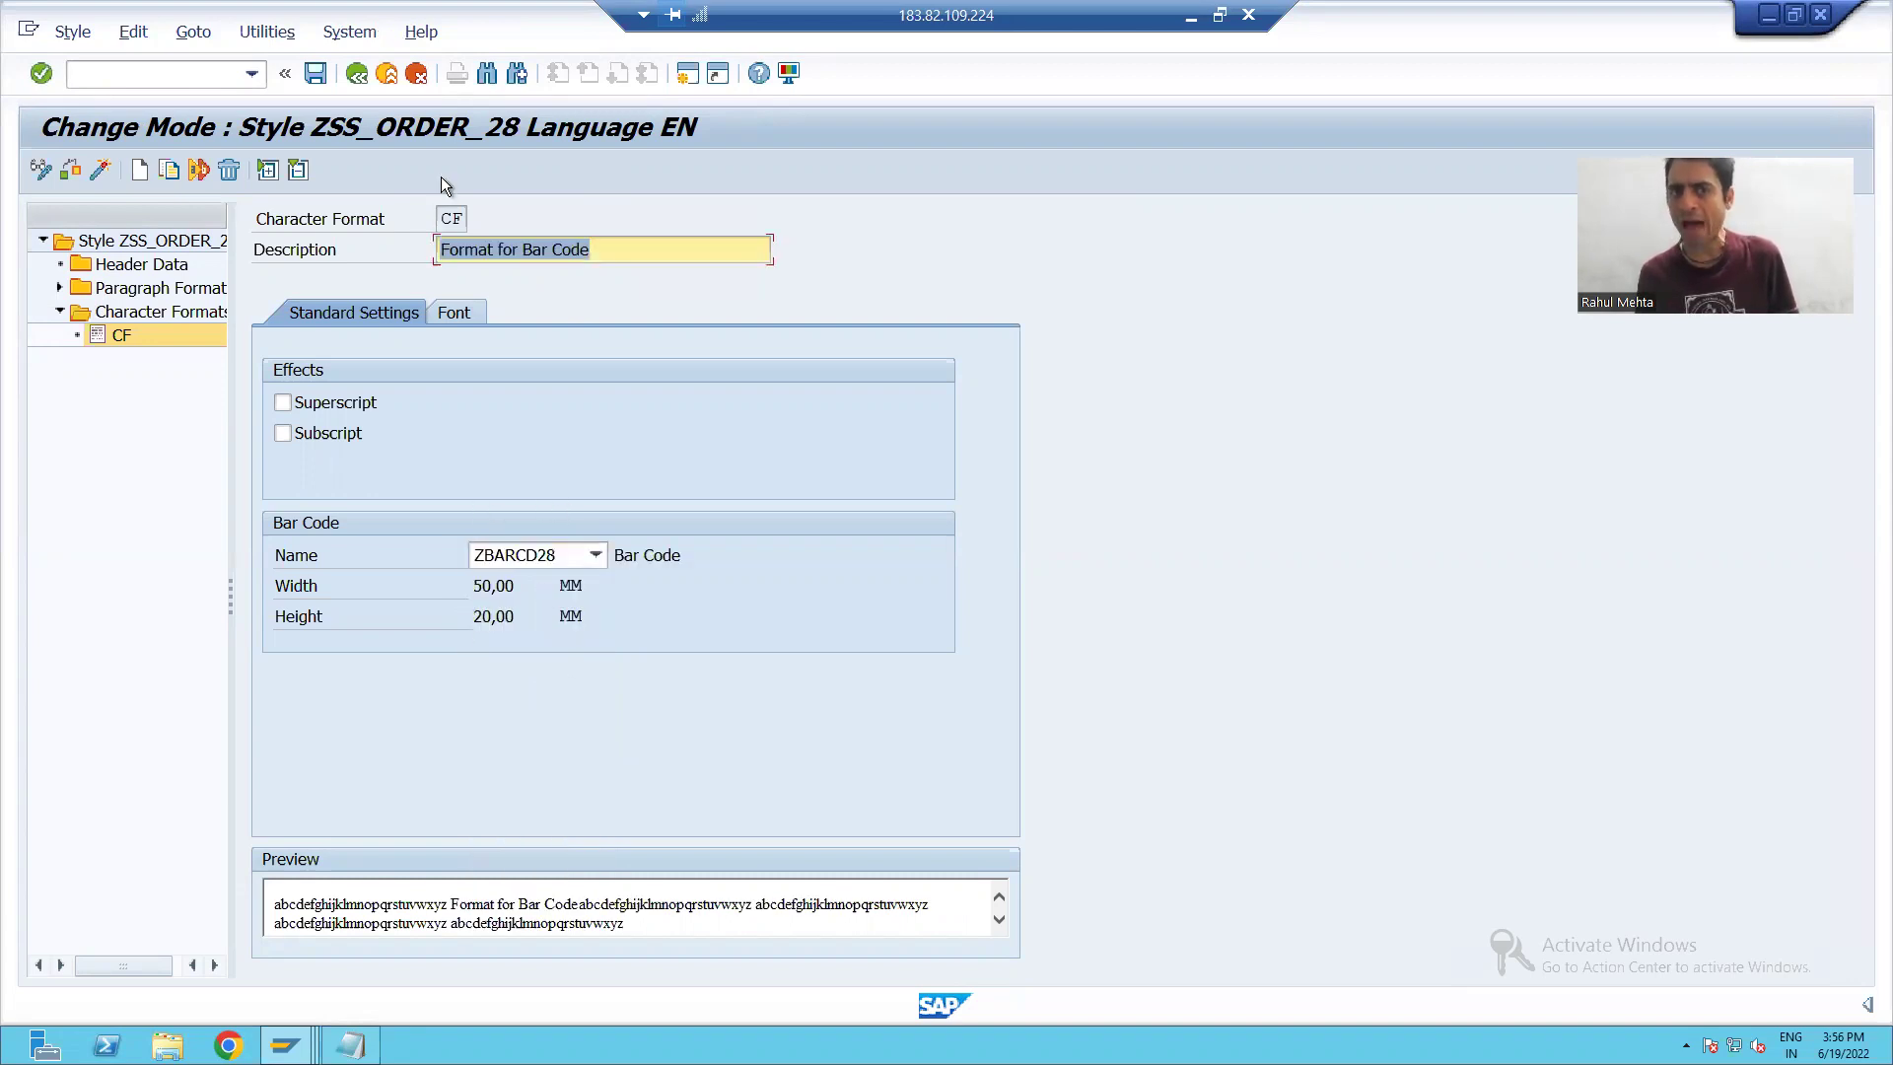
left_click(456, 218)
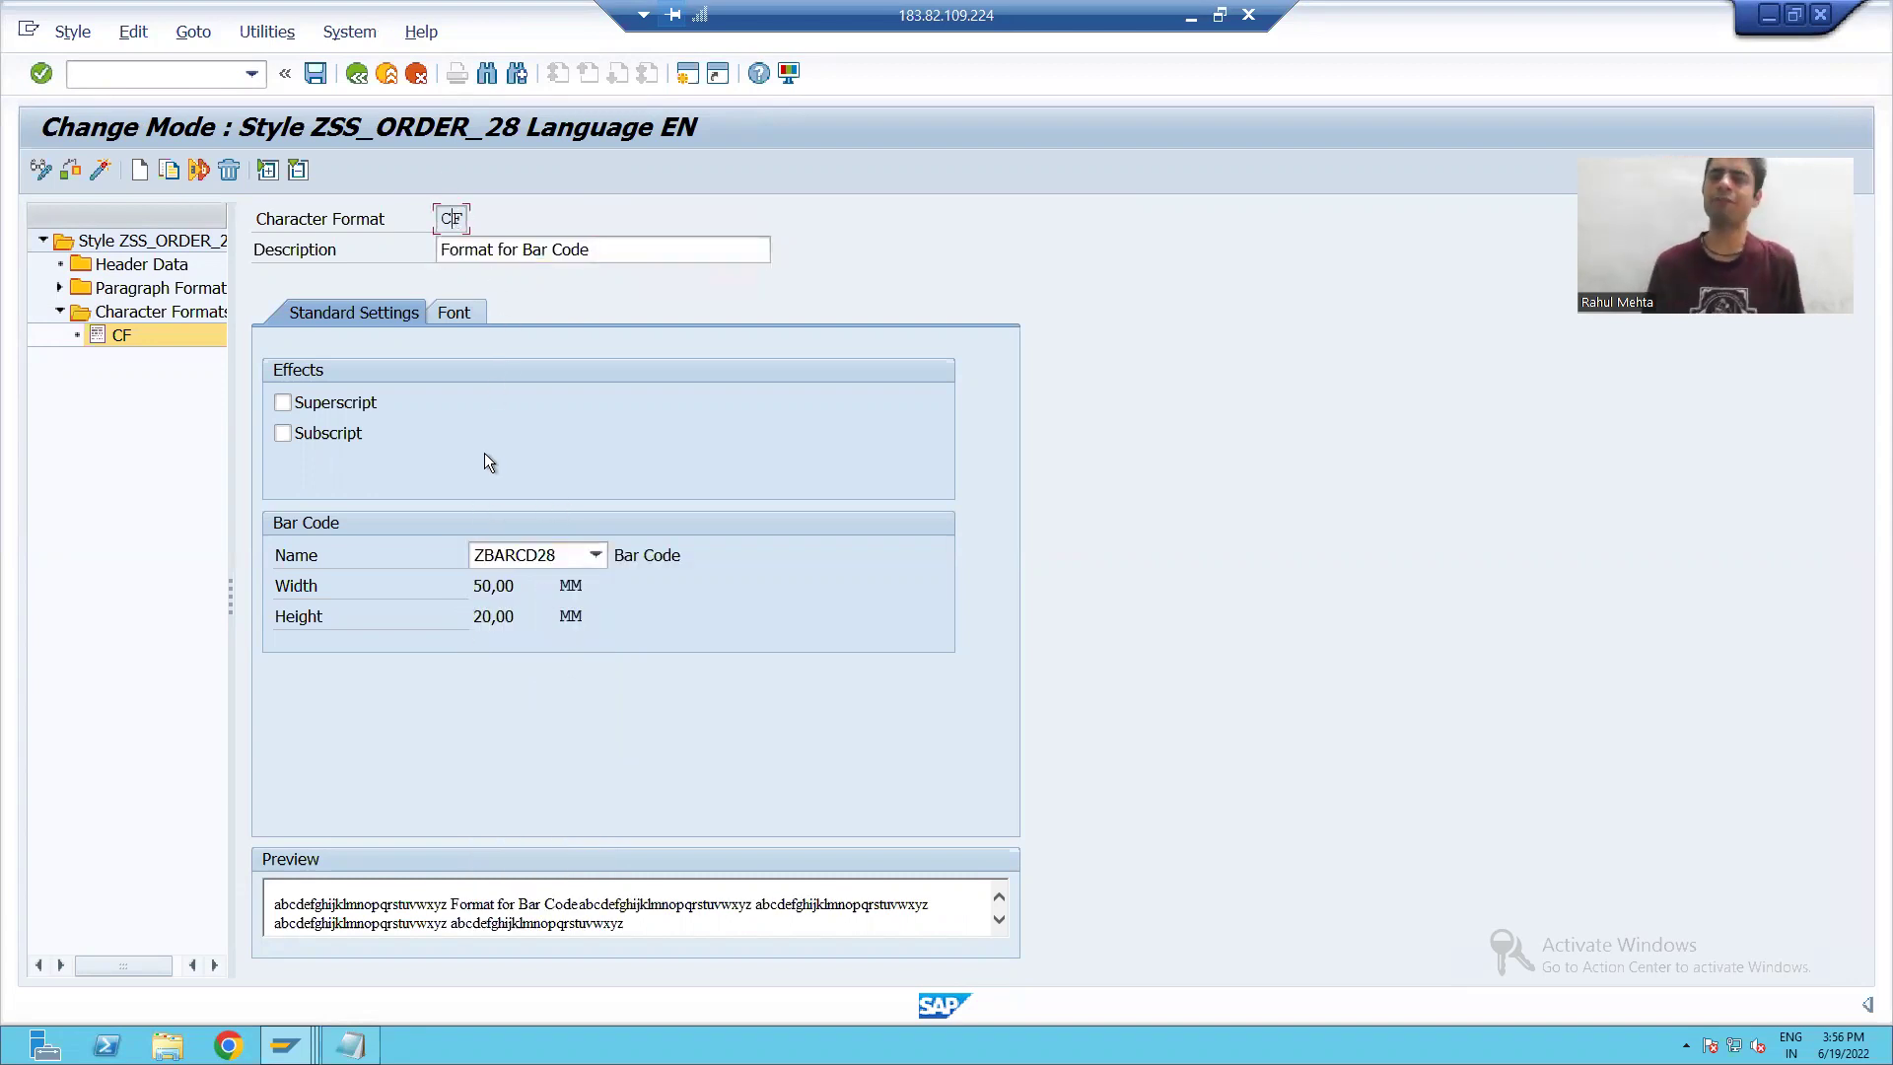
Activate style ZSS_ORDER_28 and enter the /ose38 transaction code.
left_click(103, 170)
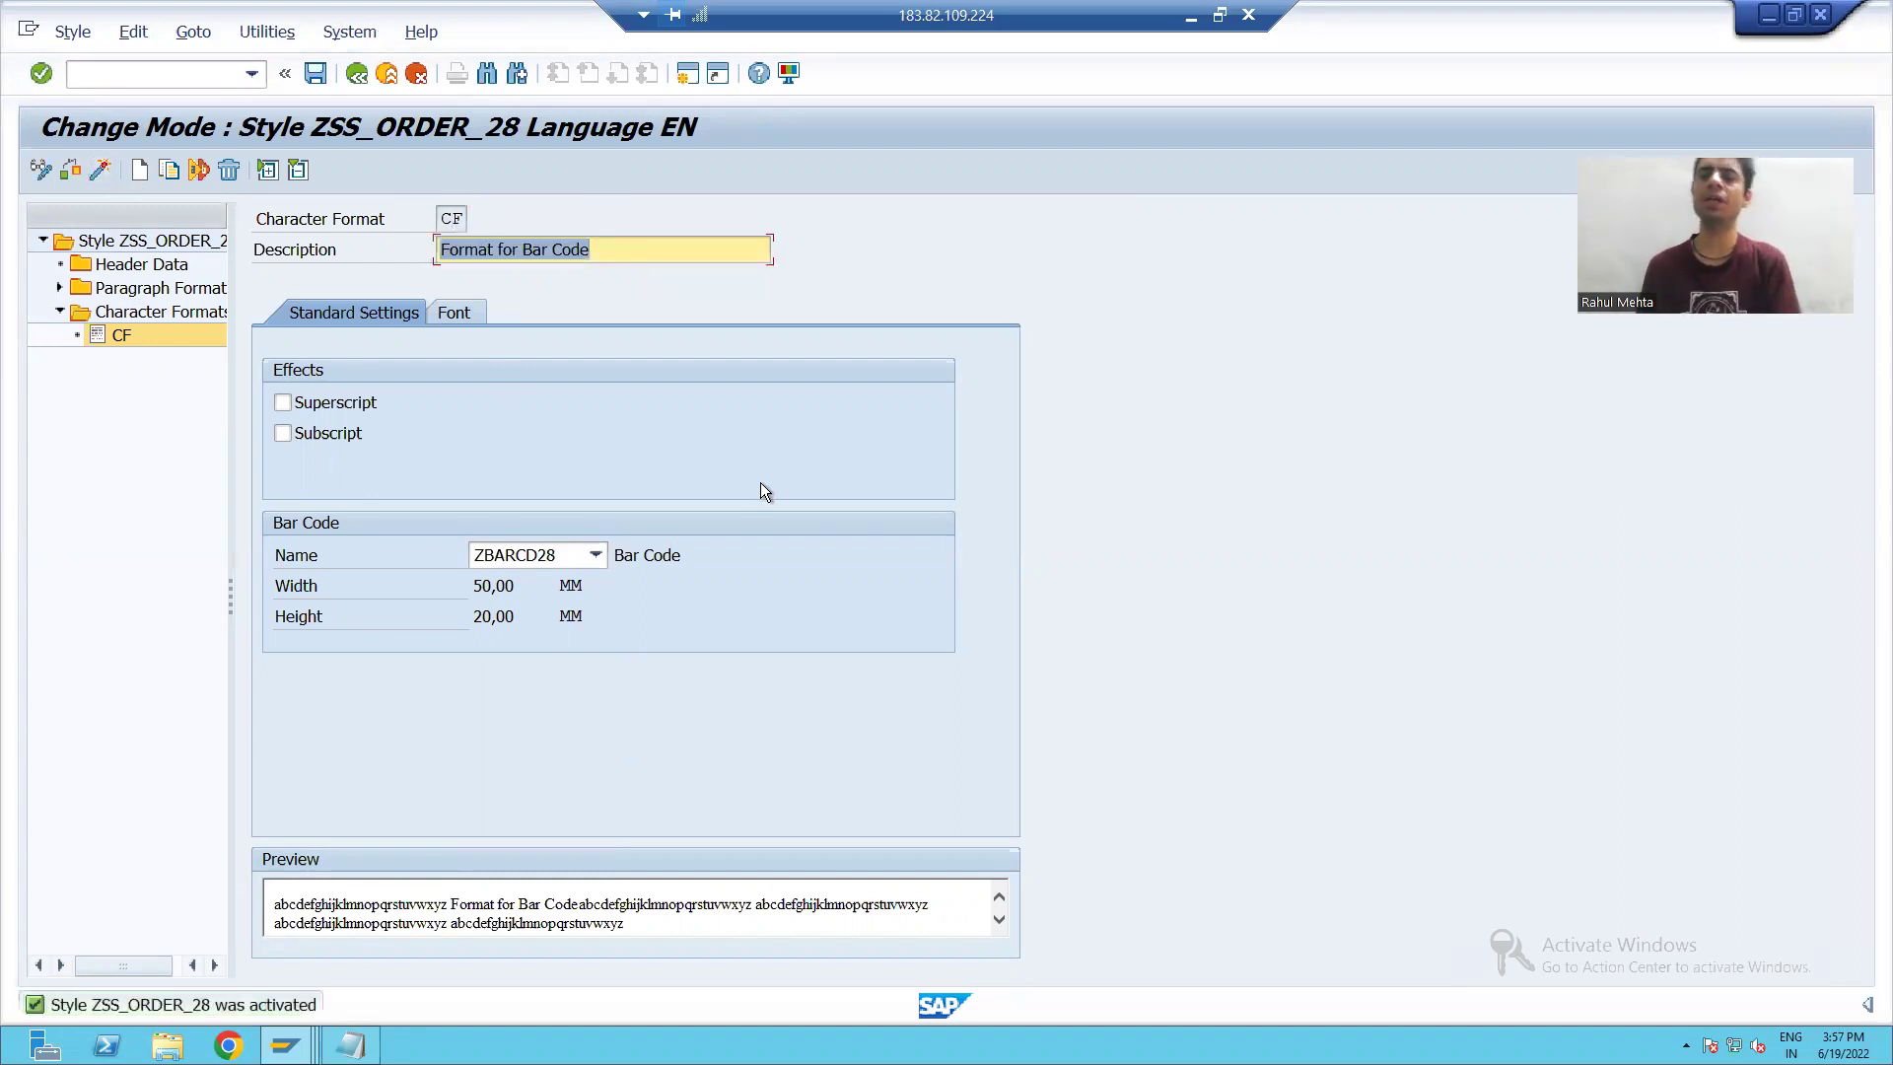
left_click(128, 80)
type("/")
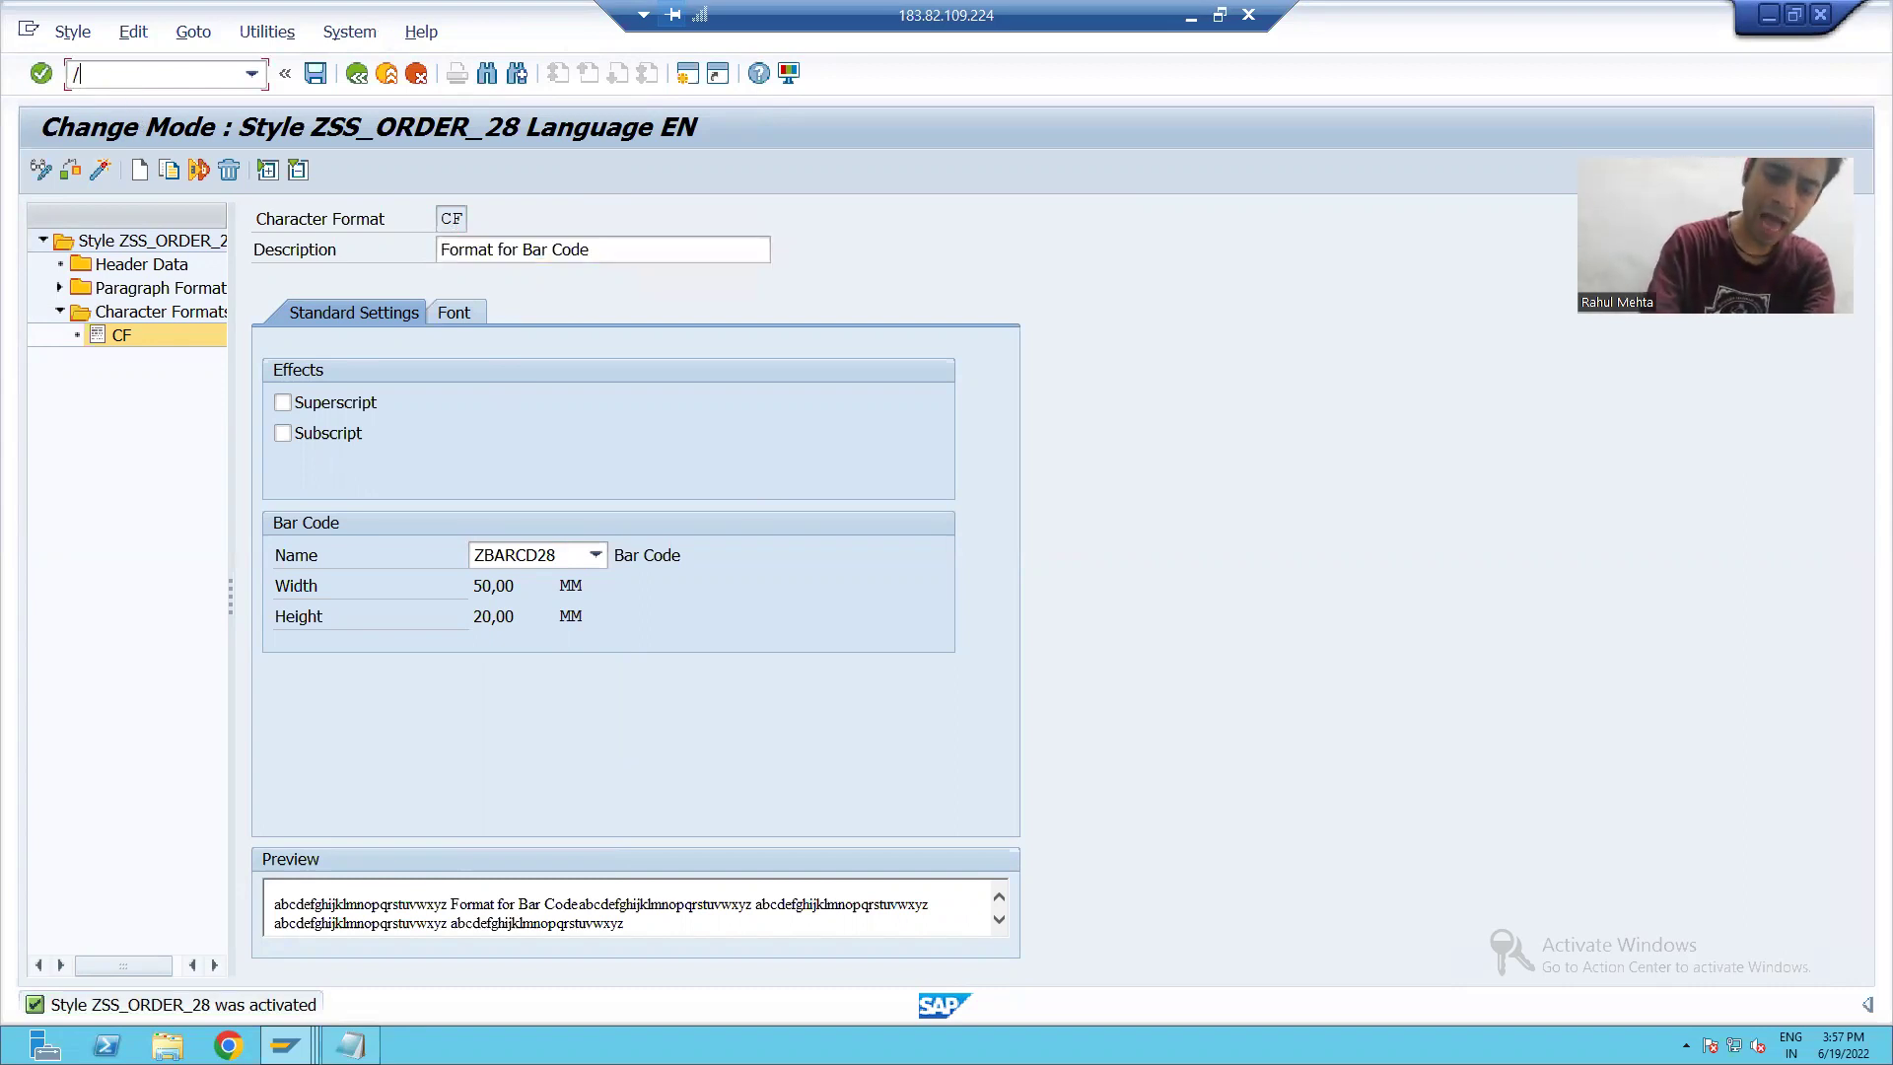
type("ose38")
Run driver program ZSF_DRIVER_PROGRAM_28 with dynamic text 'This is Second Run'.
key("Return")
left_click(252, 280)
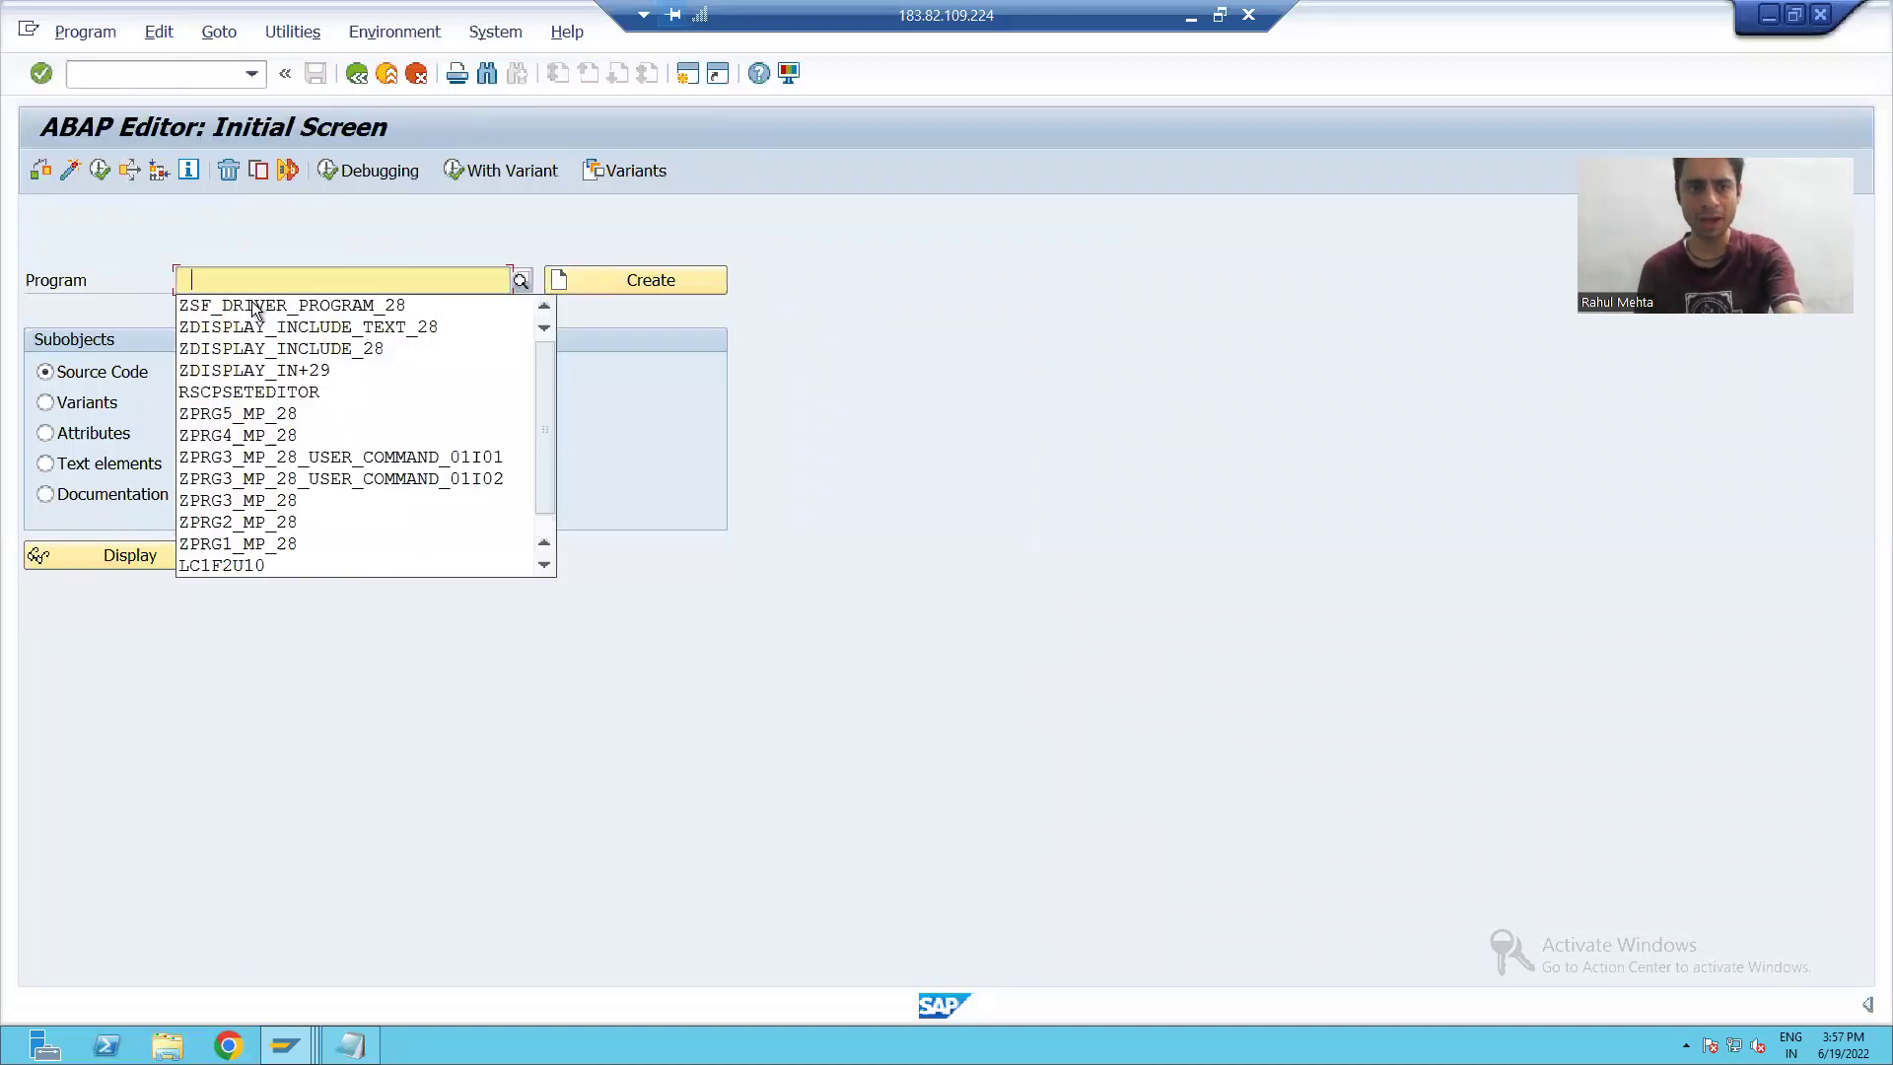
left_click(247, 303)
left_click(99, 170)
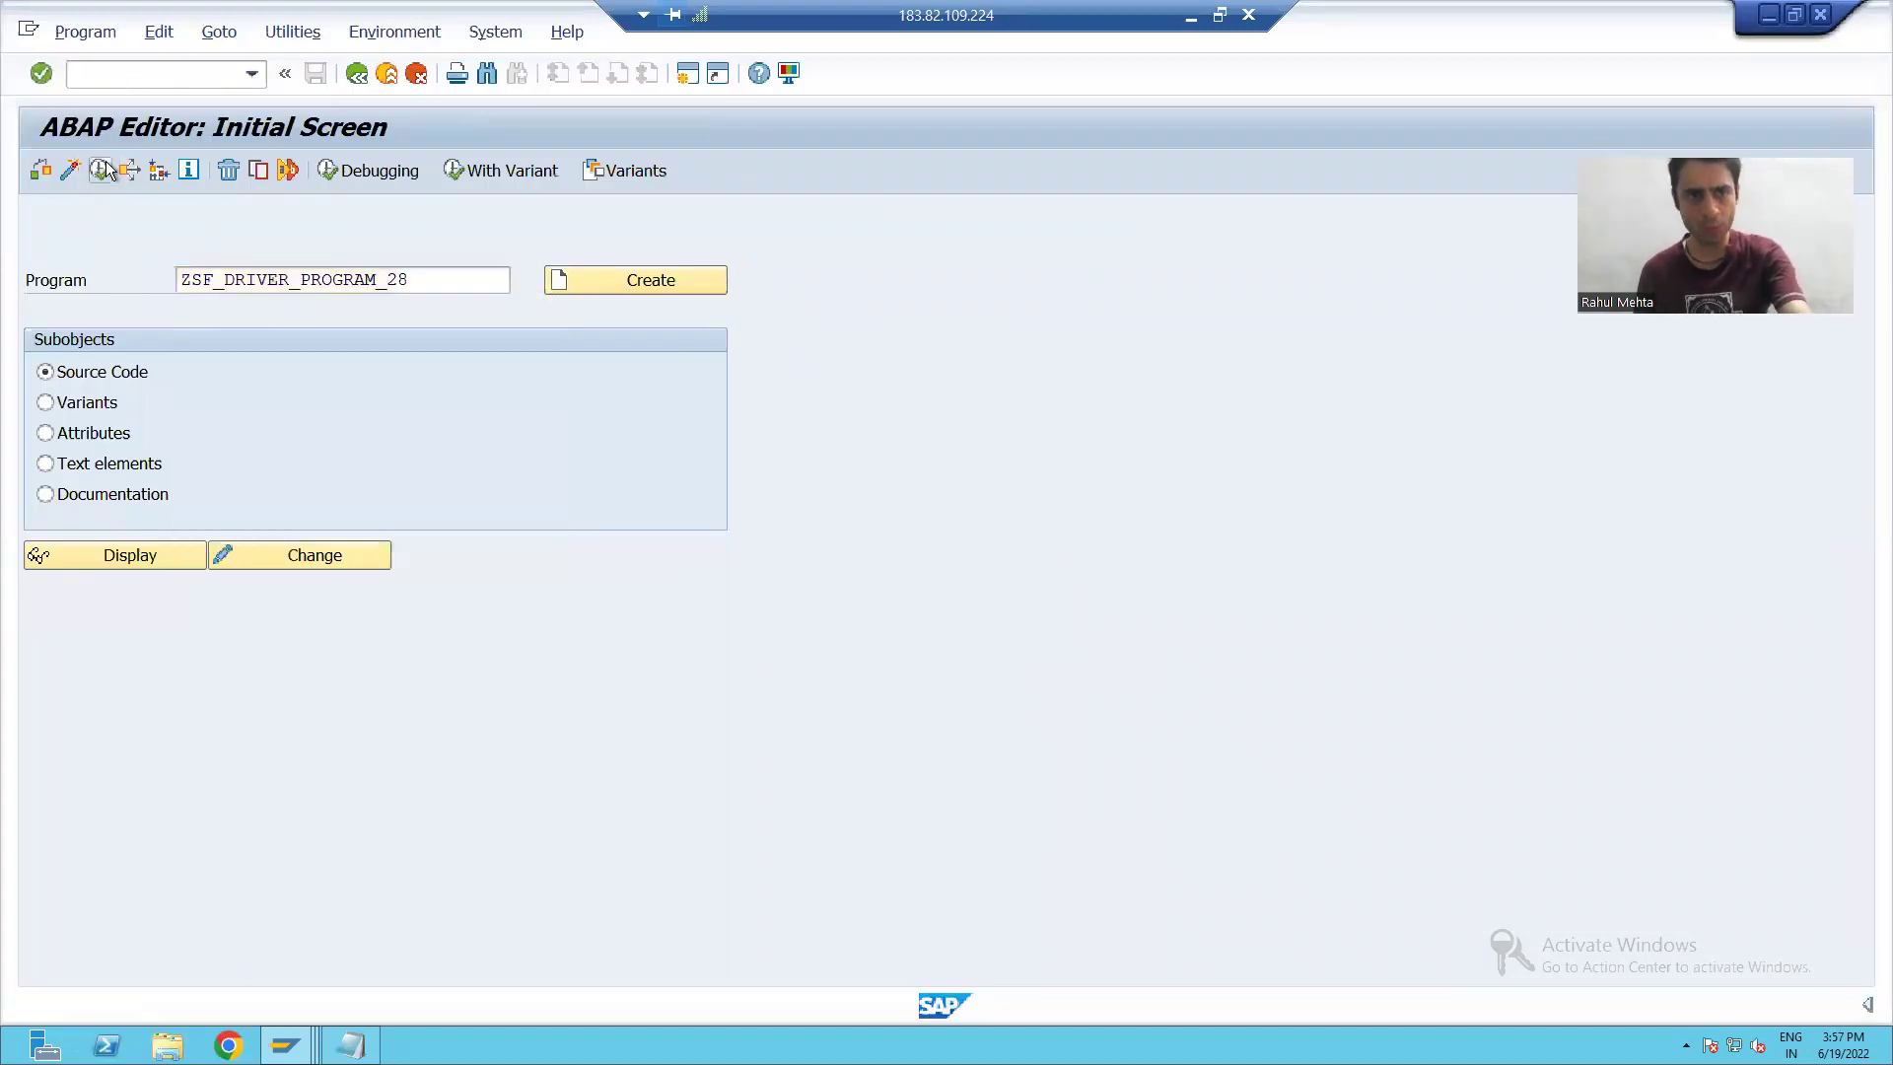
left_click(454, 250)
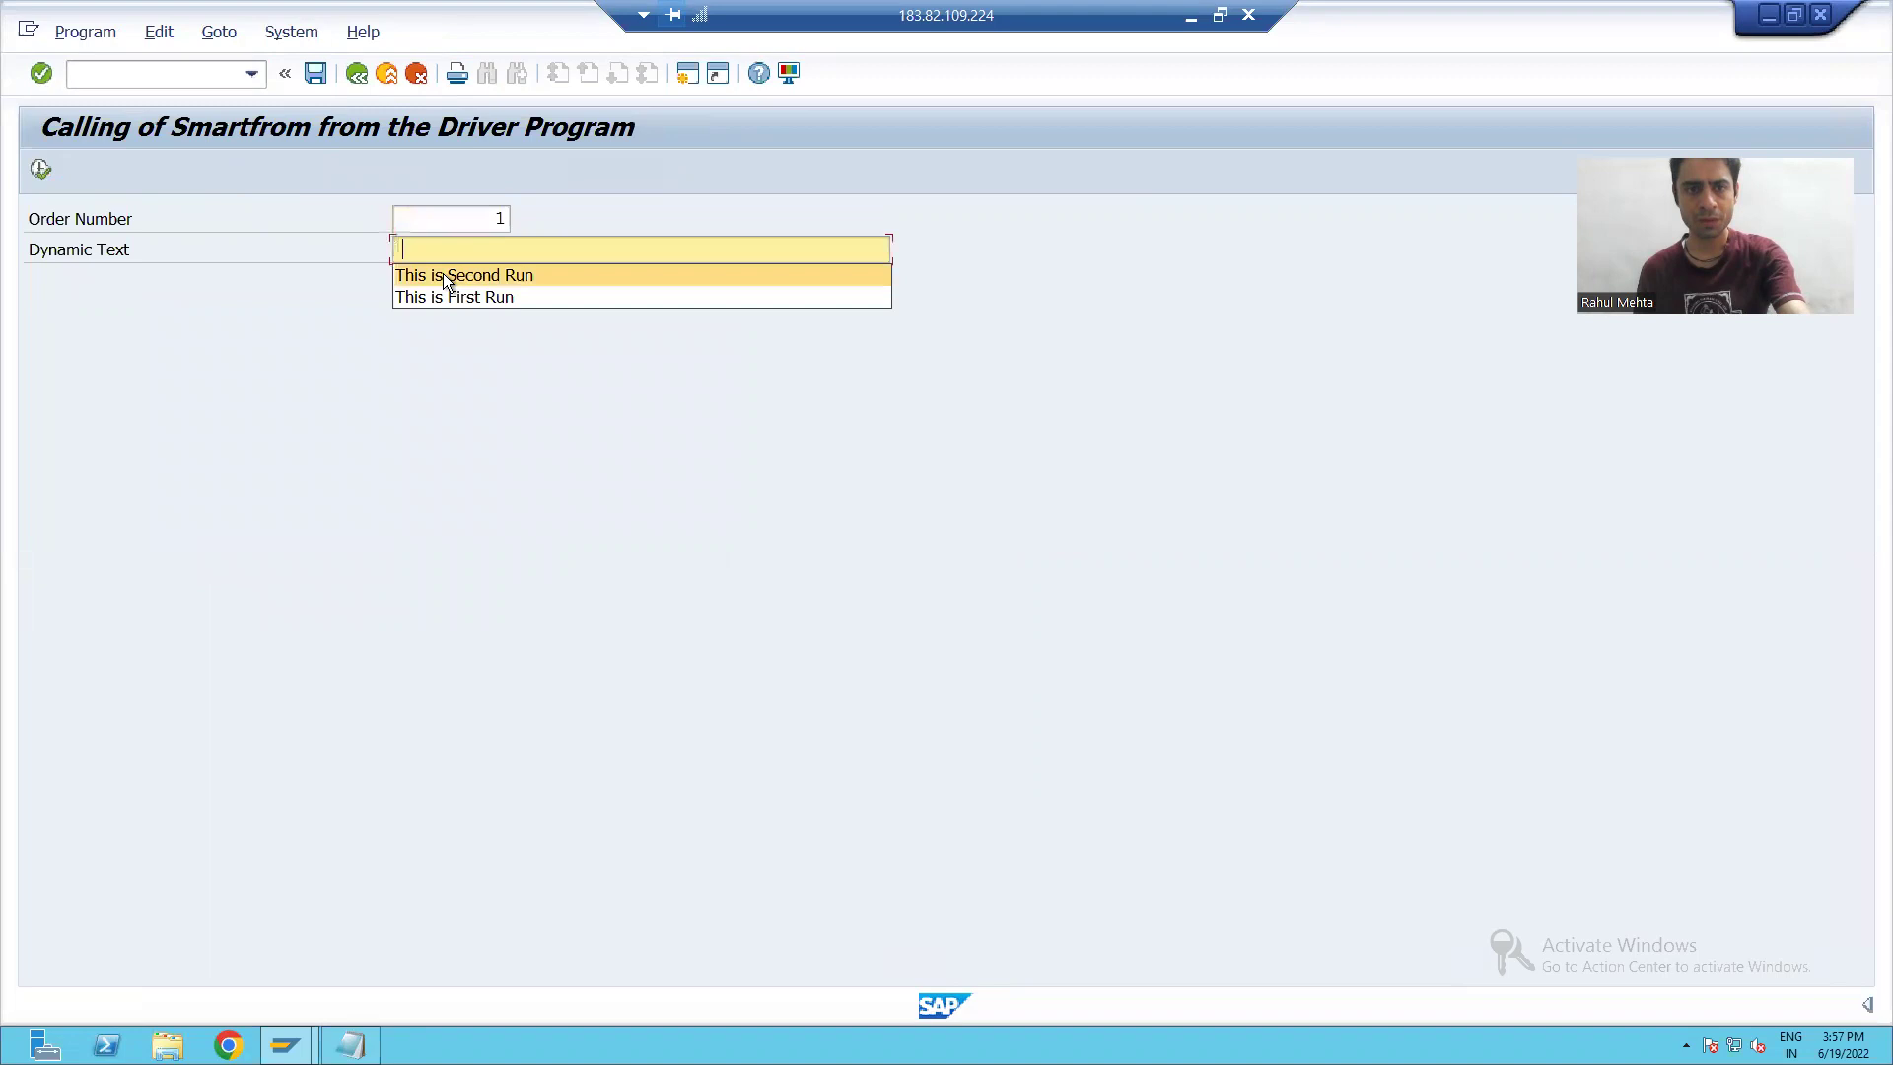
left_click(449, 274)
left_click(40, 170)
Show the order form's print preview on output device LP01.
left_click(235, 261)
left_click(239, 287)
left_click(736, 800)
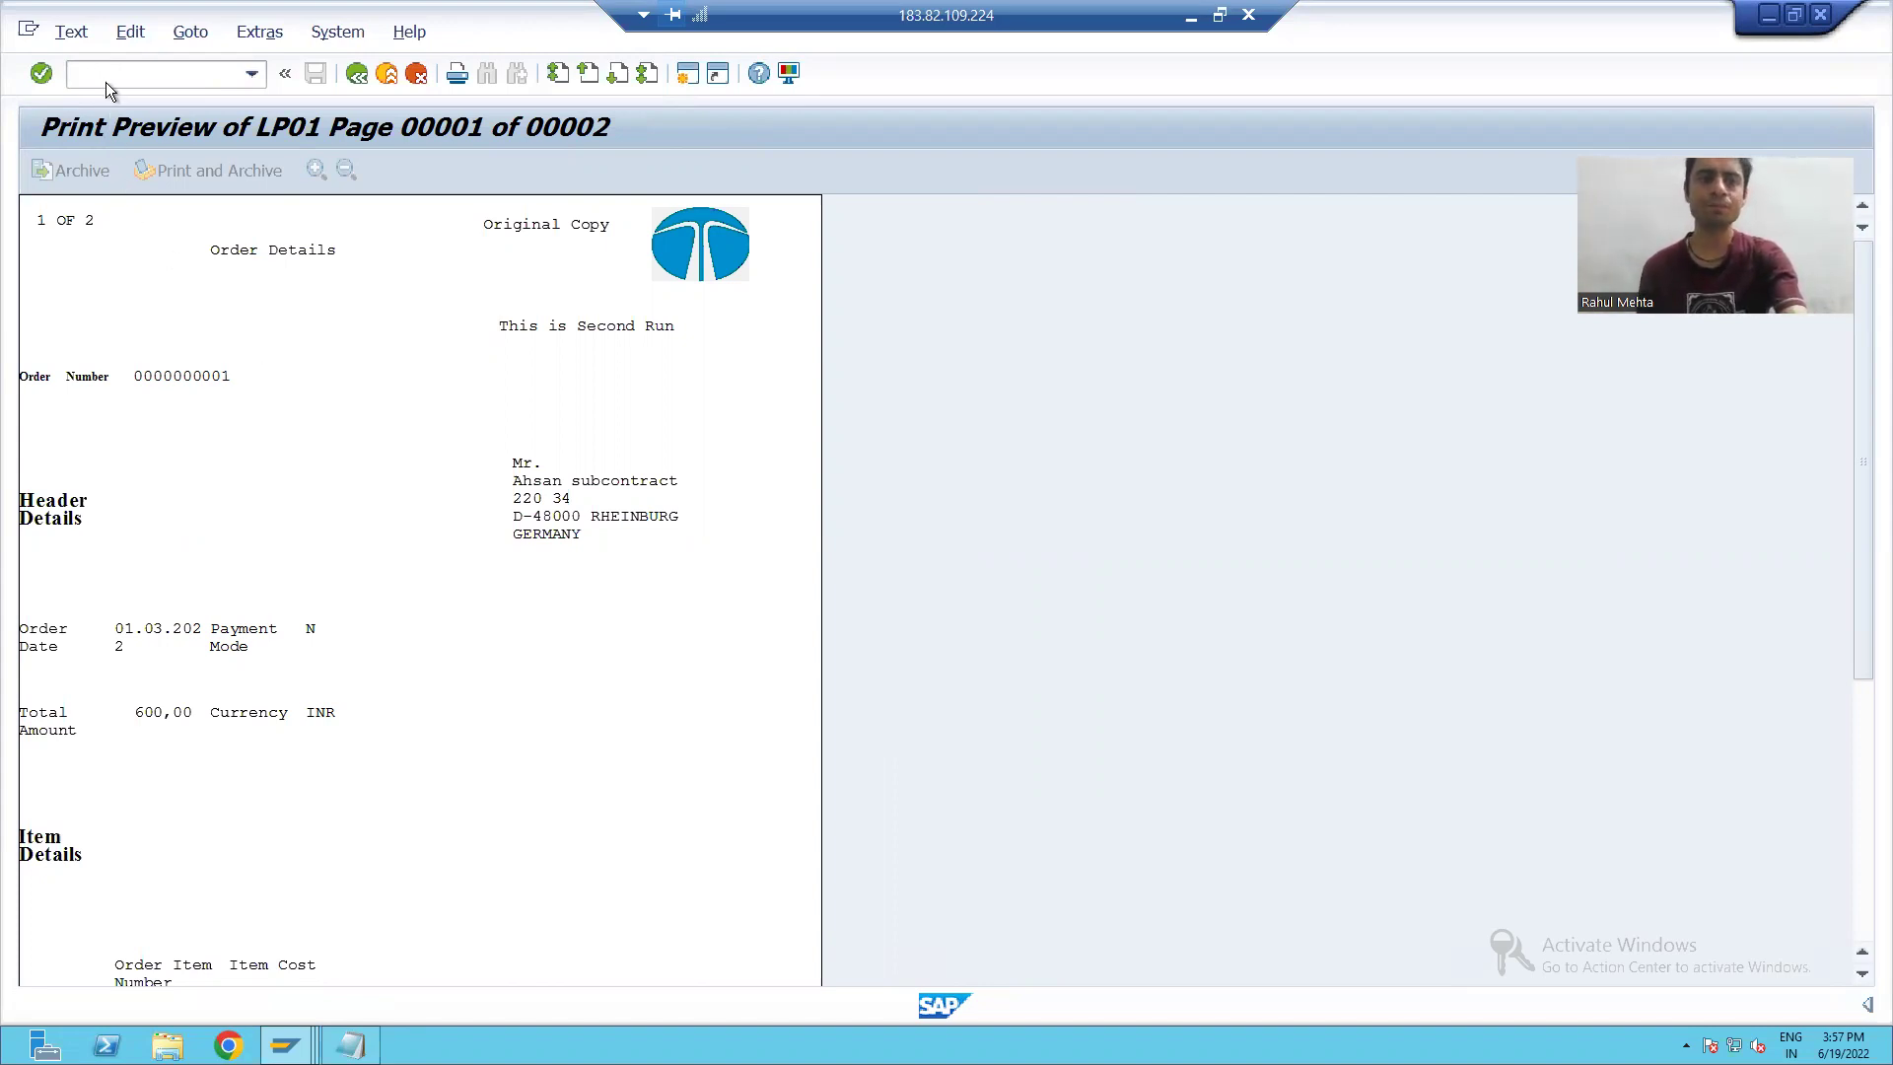
type("/n")
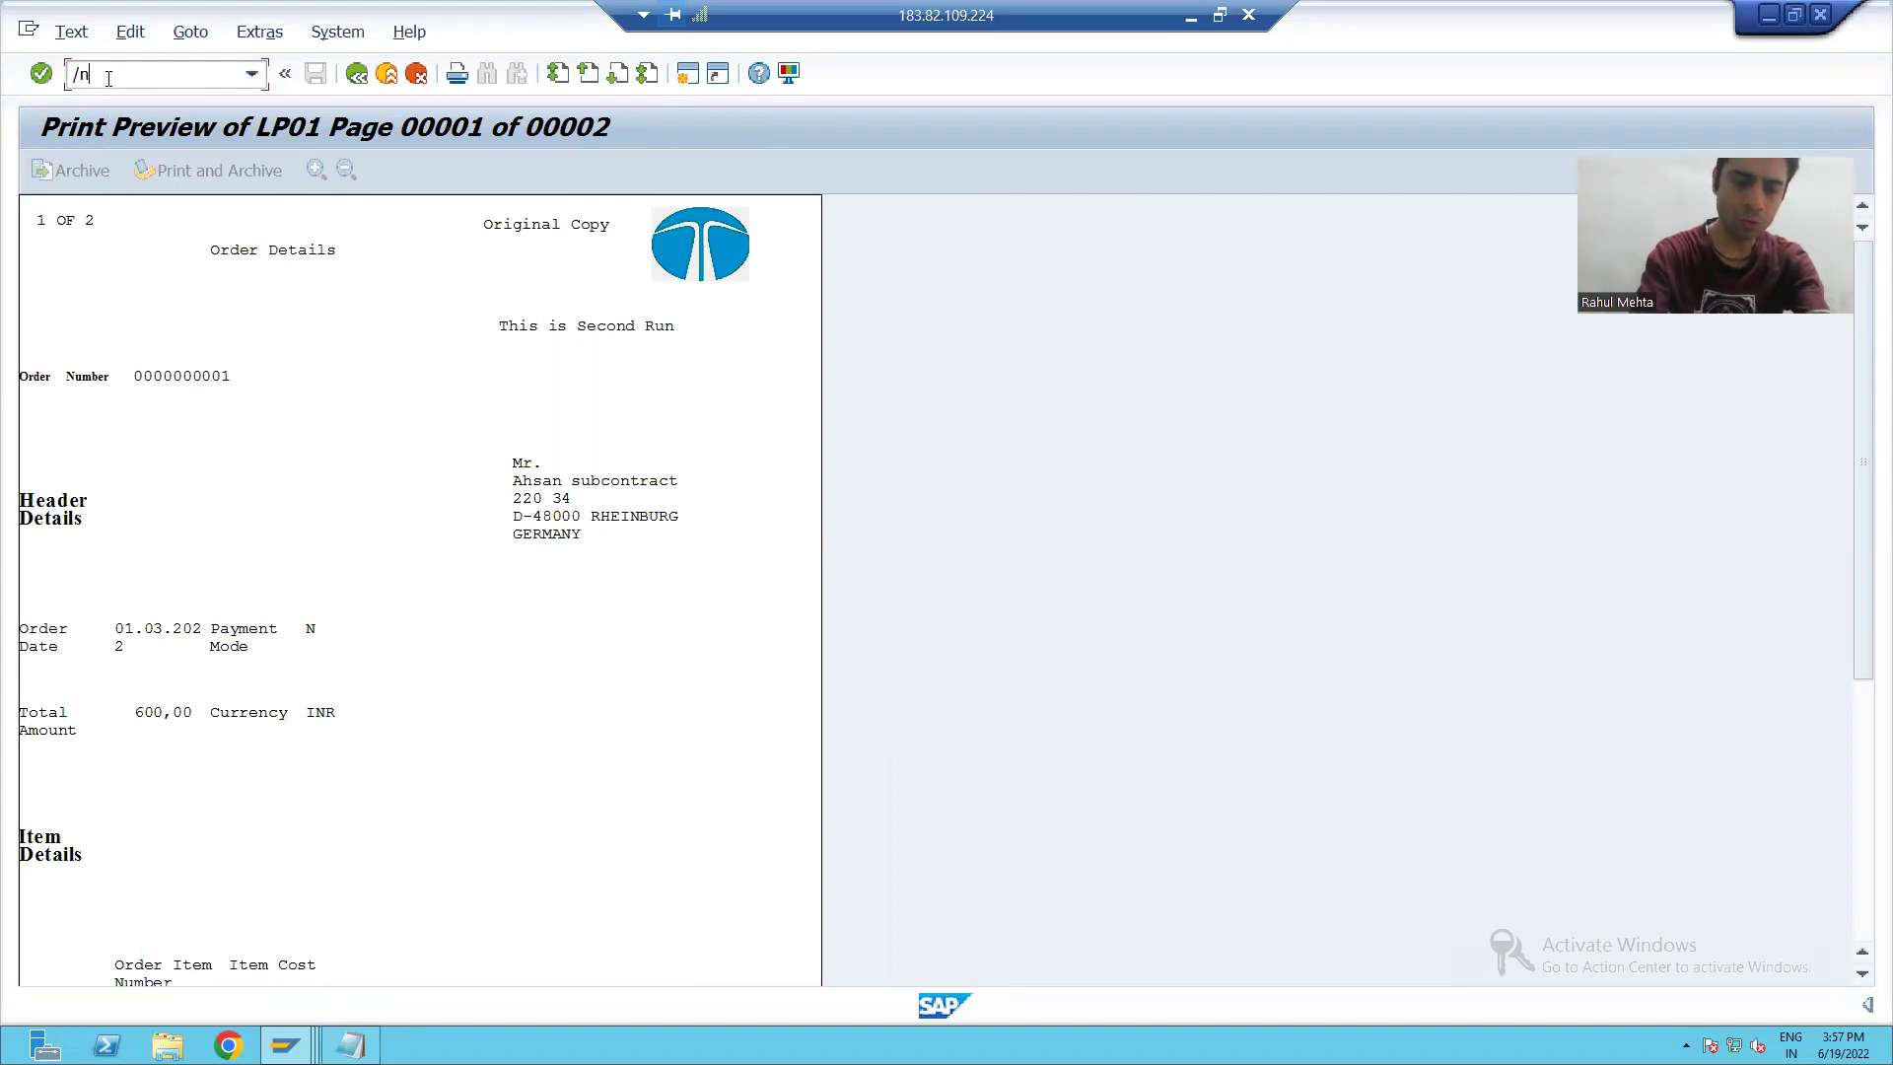
type("smartforms")
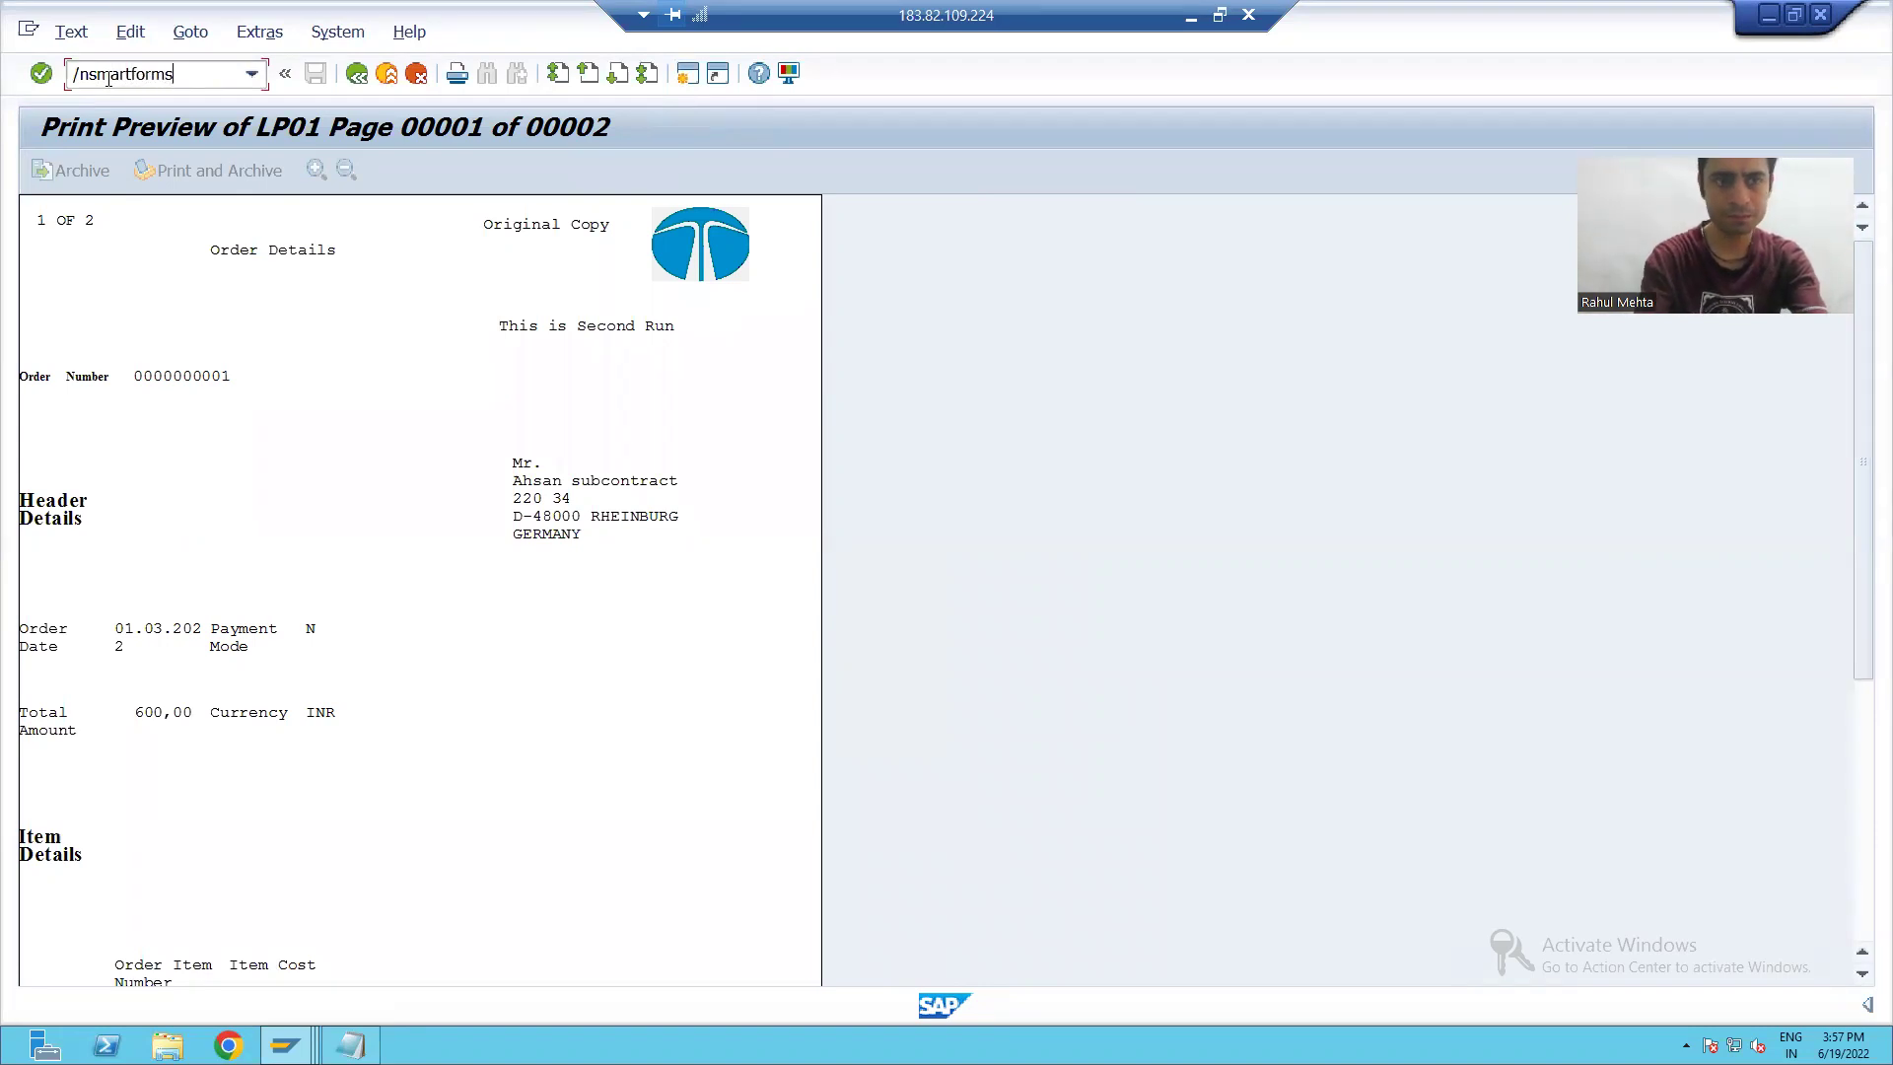
Open Smart Form ZSF_ORDER_28 in change mode.
key("Return")
key("BackSpace")
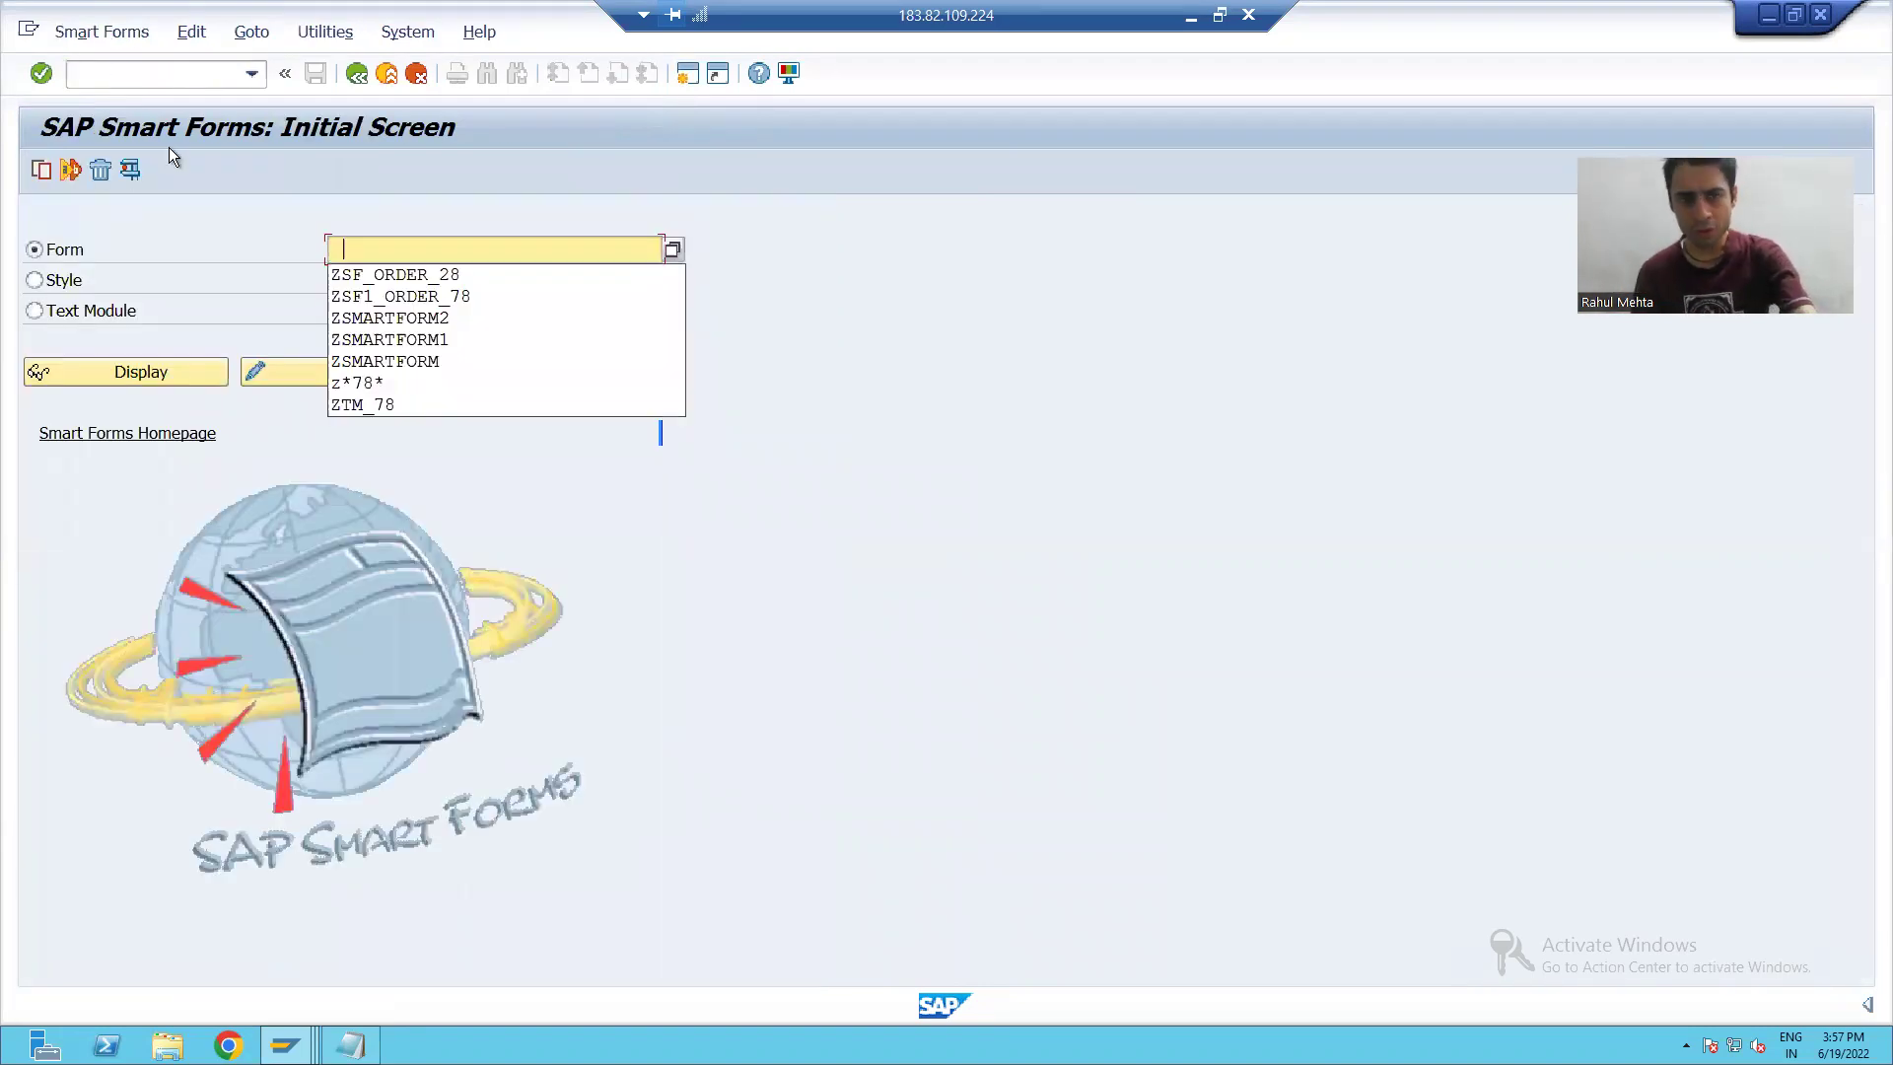
left_click(363, 271)
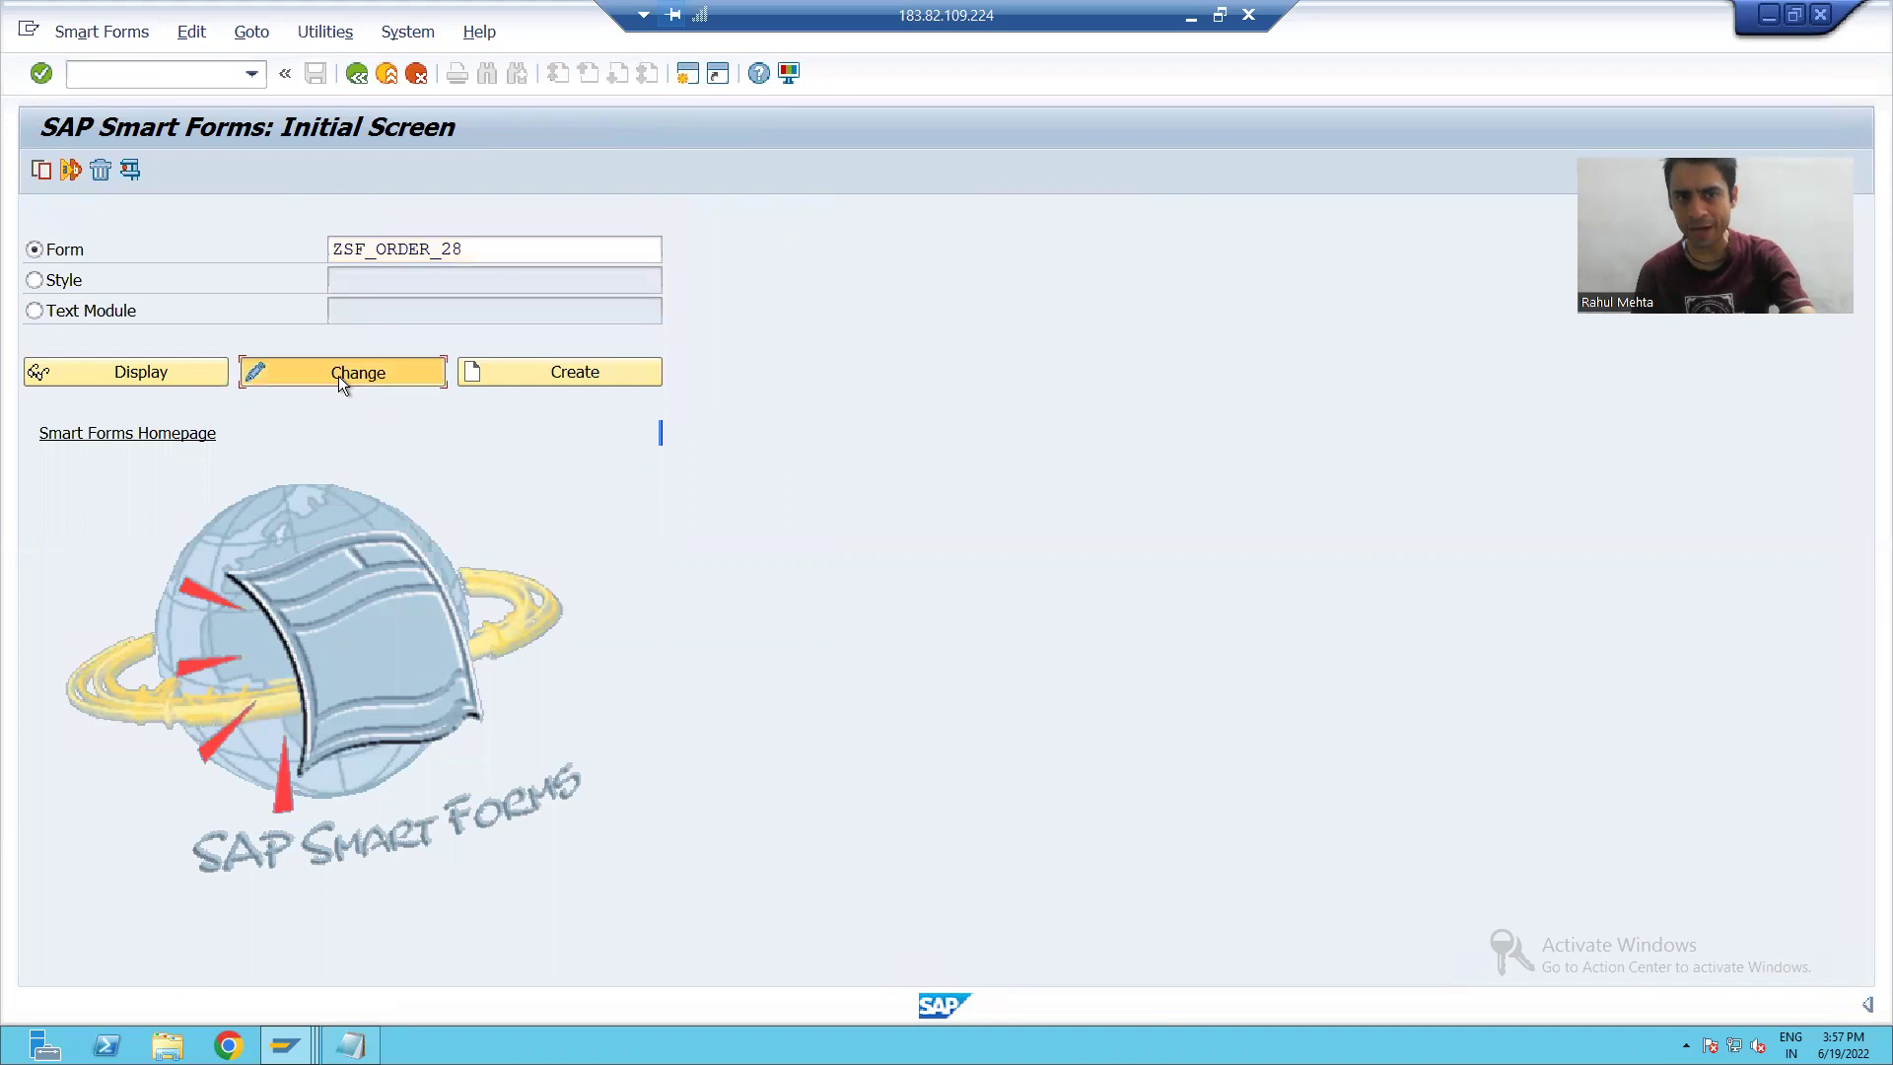
left_click(340, 374)
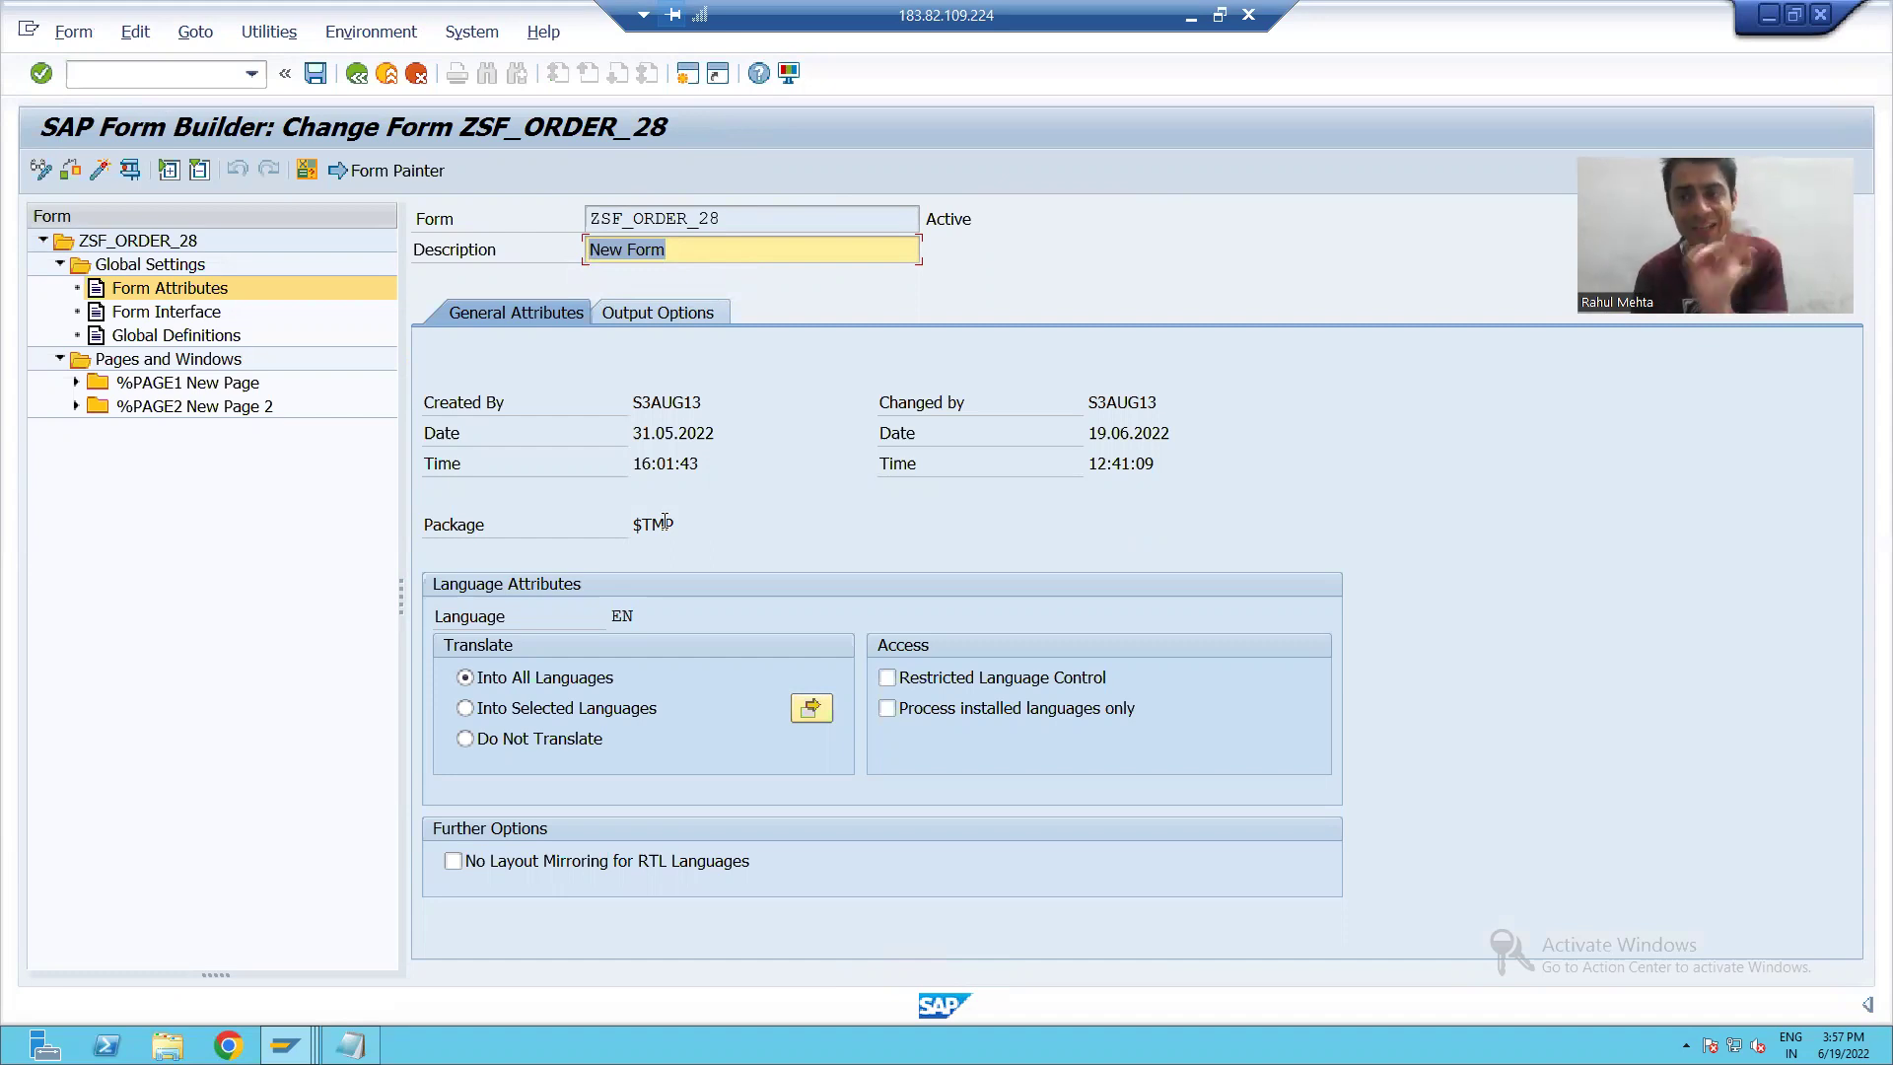
Expand %PAGE1, the order number window and %TEMPLATE1, then select text %TEXT3.
left_click(67, 387)
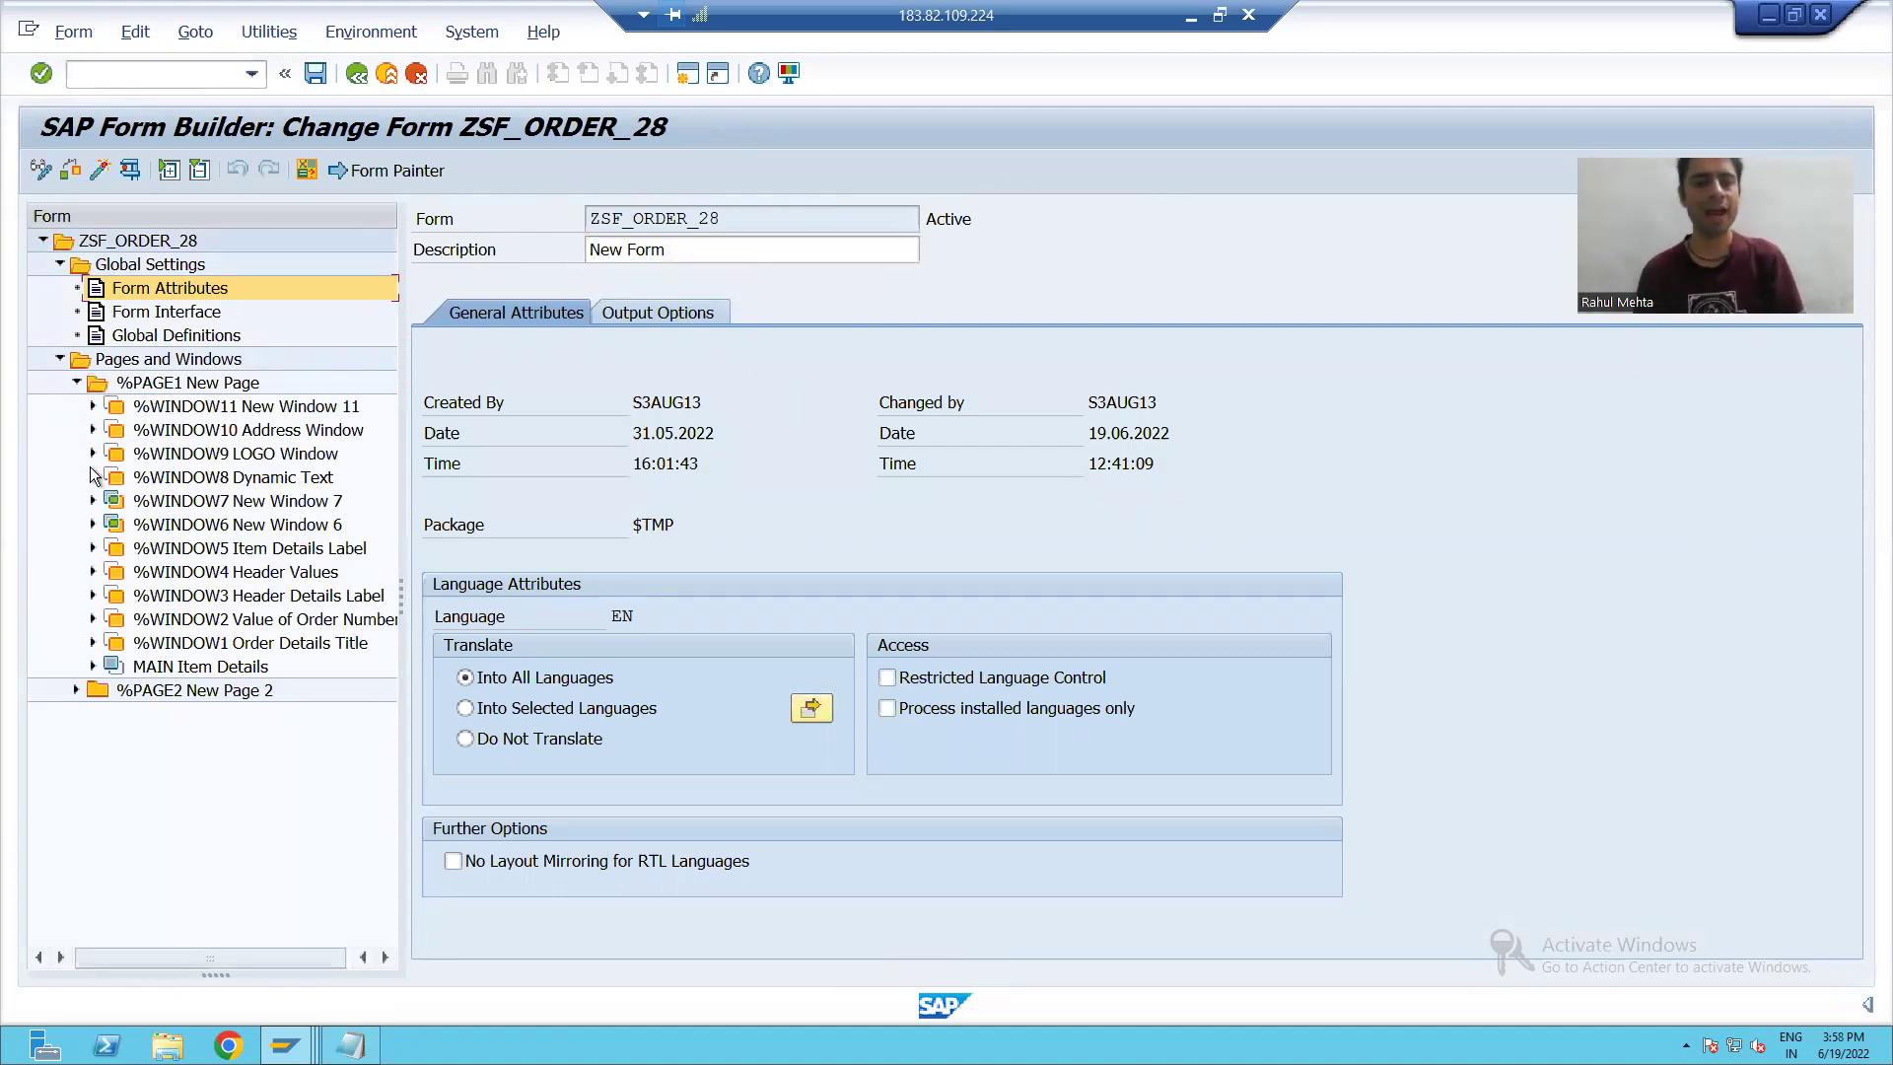
left_click(92, 619)
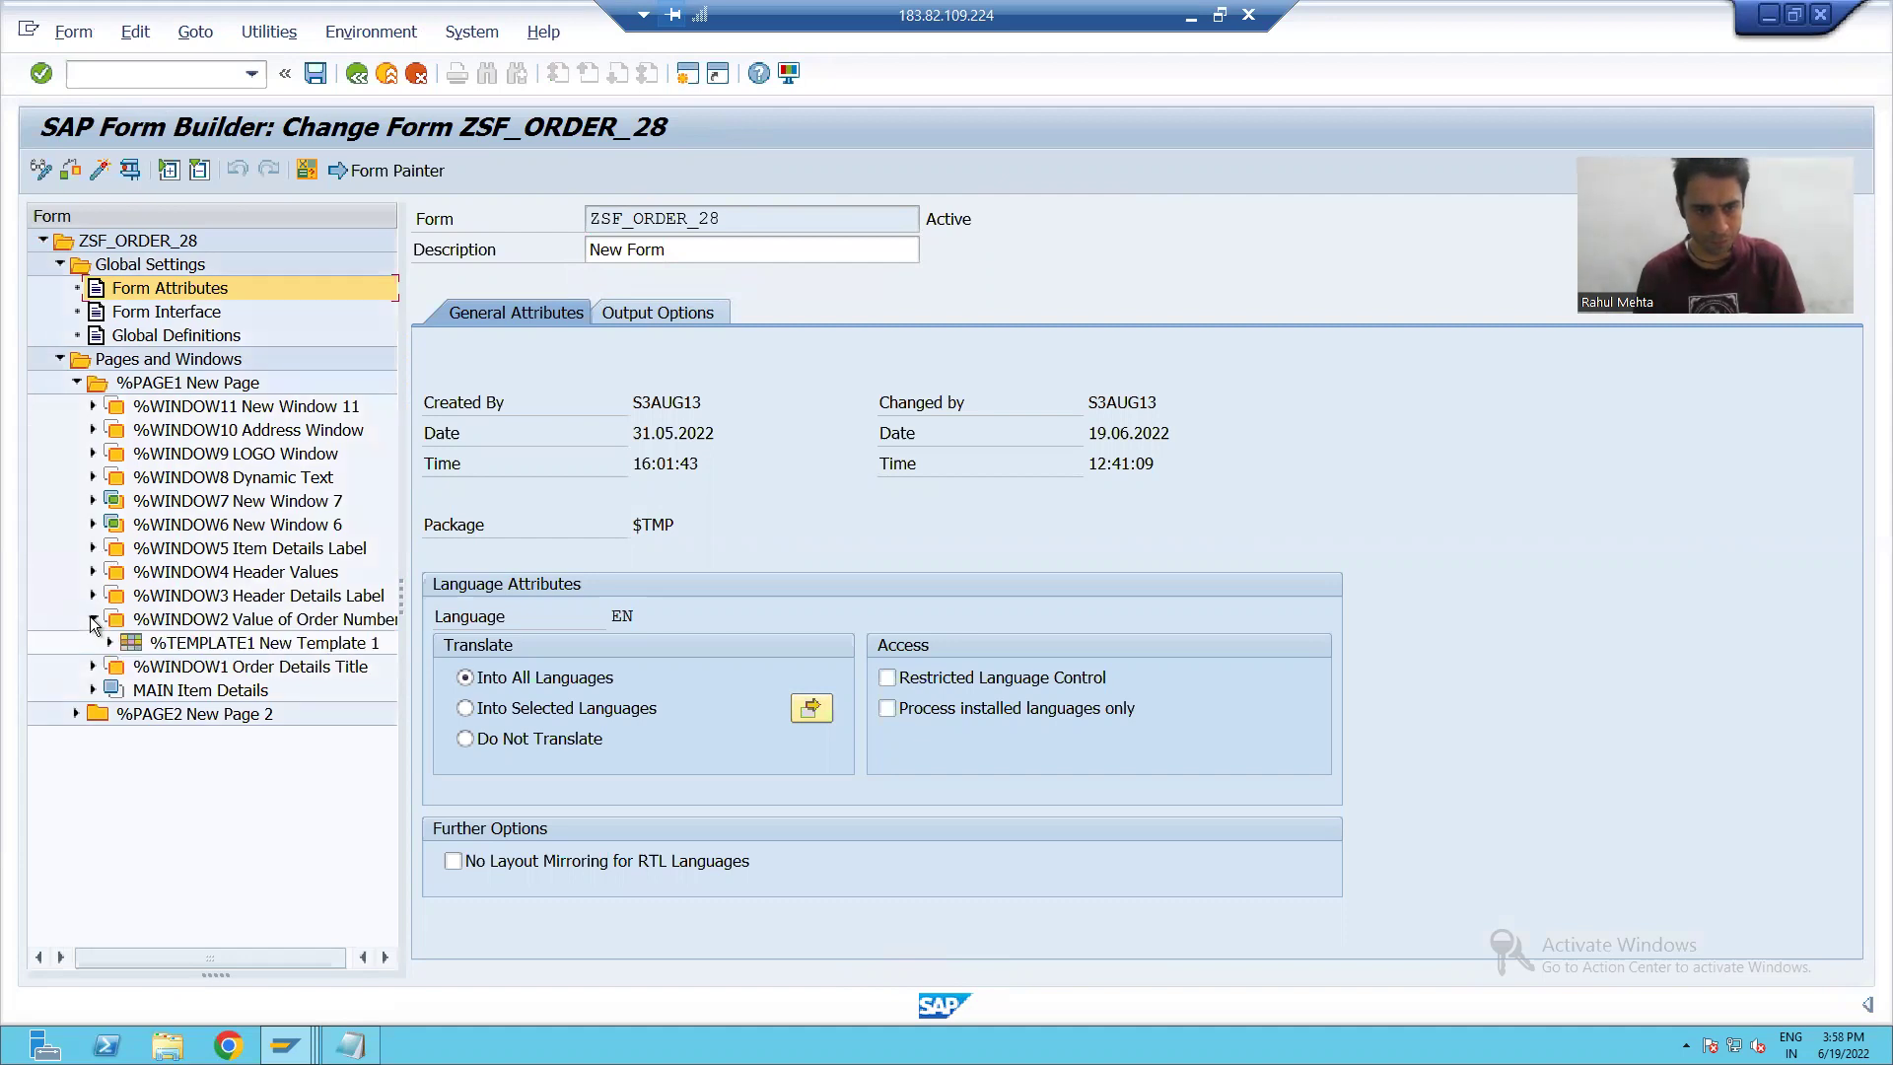
left_click(109, 642)
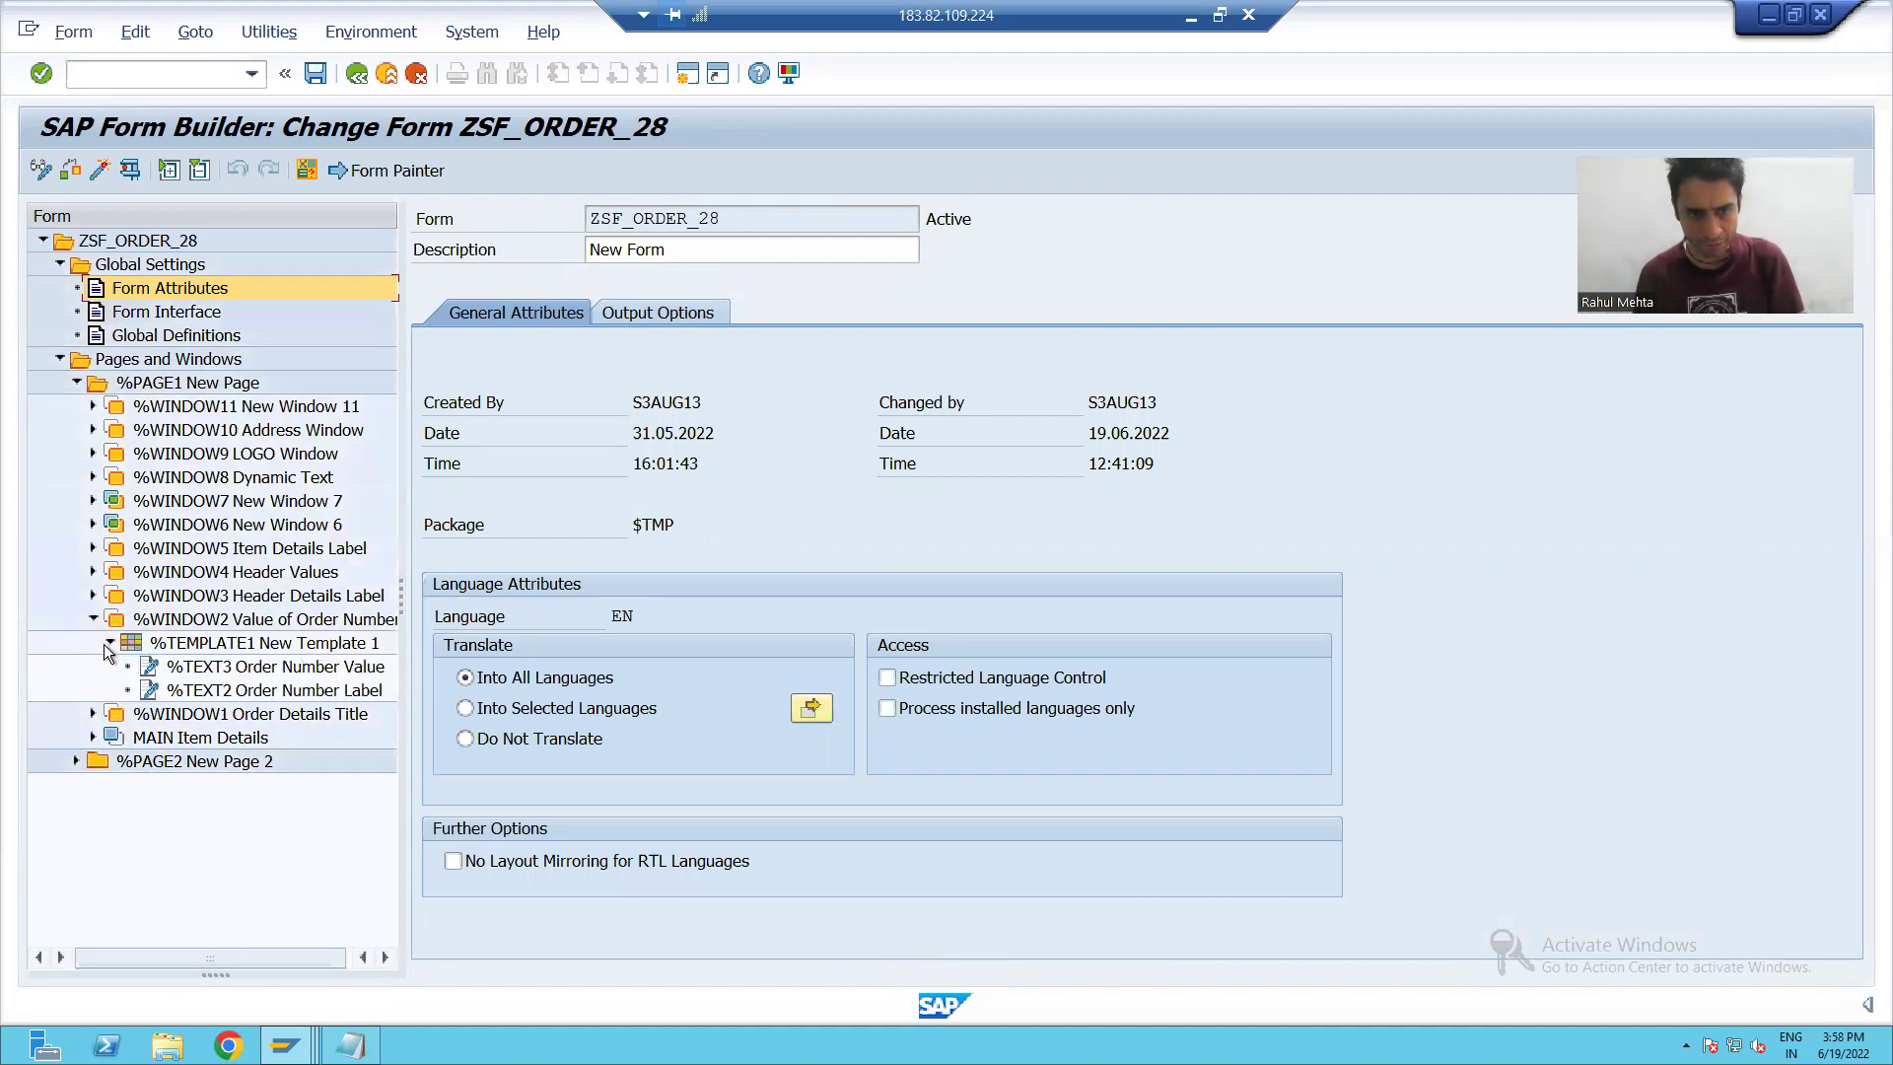
left_click(256, 672)
Give the Order Number Value text %TEXT3 the style ZSS_ORDER_28 under Output Options.
left_click(438, 471)
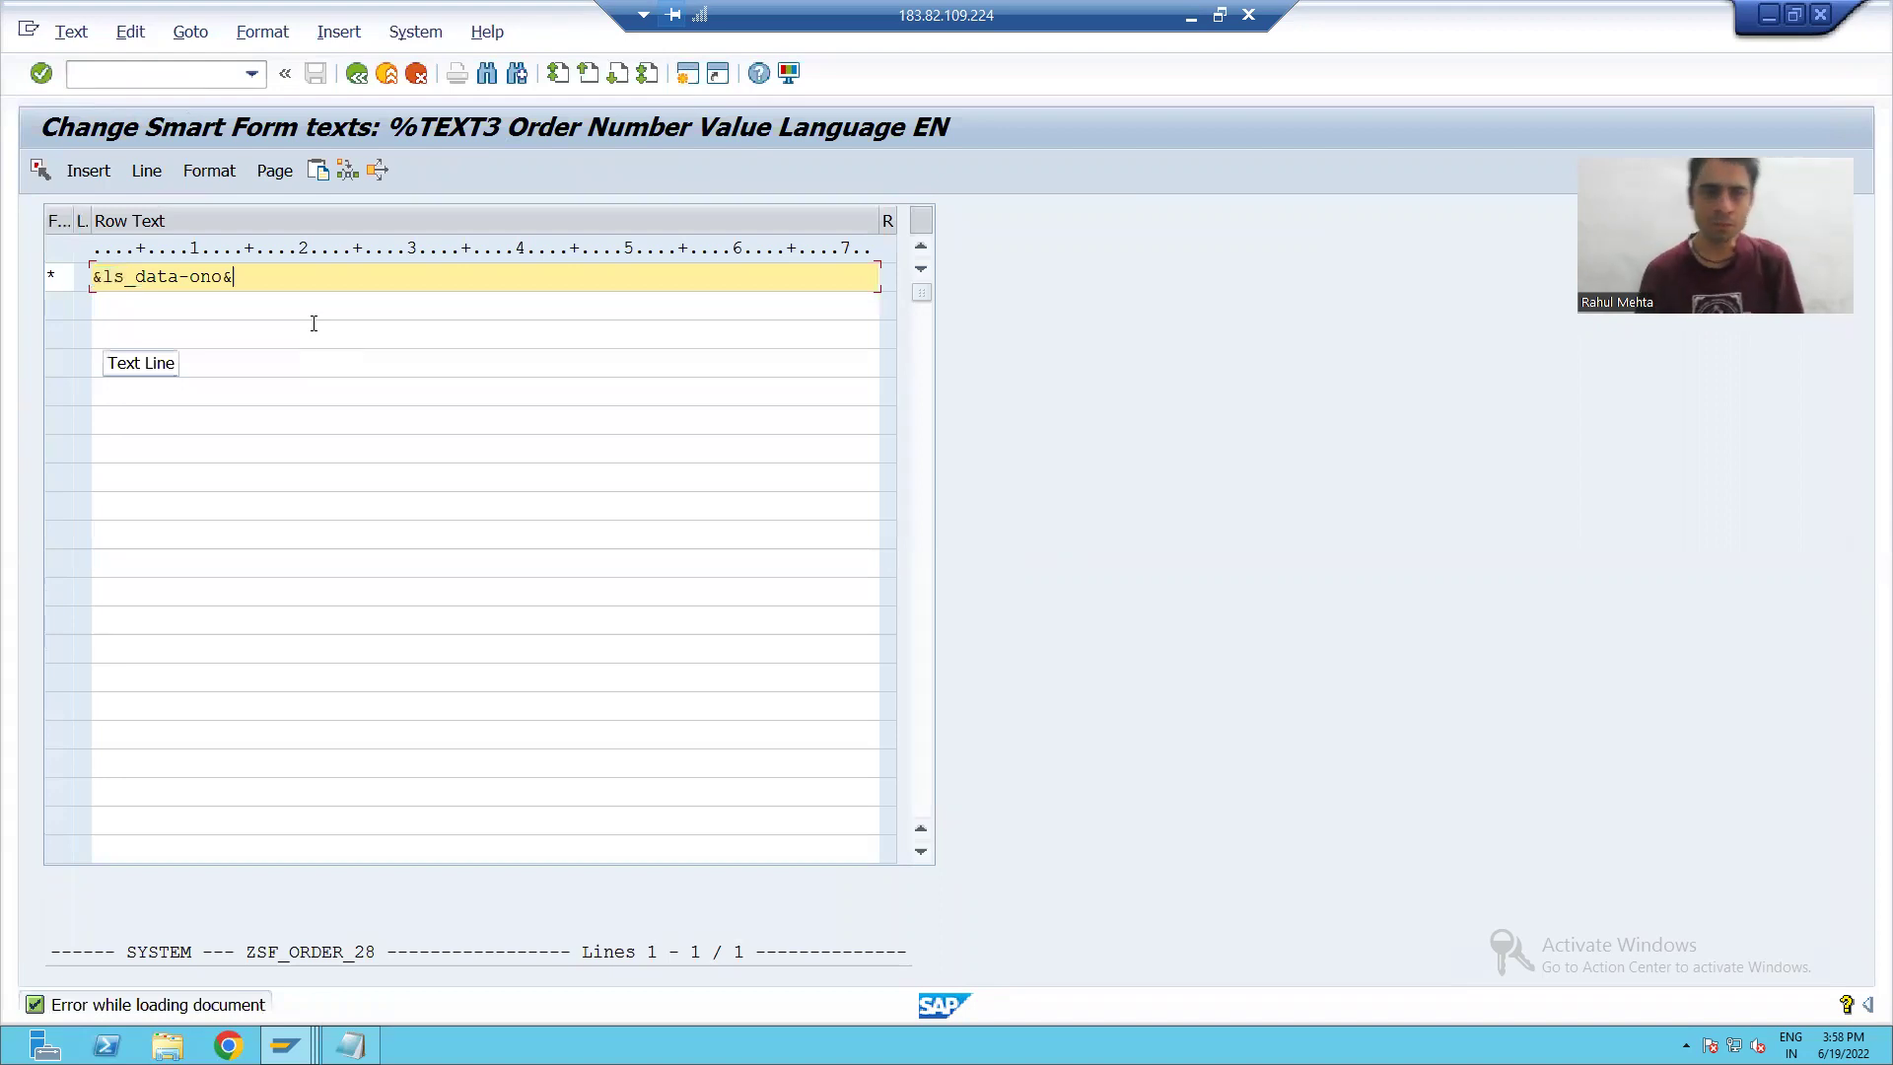
left_click(355, 75)
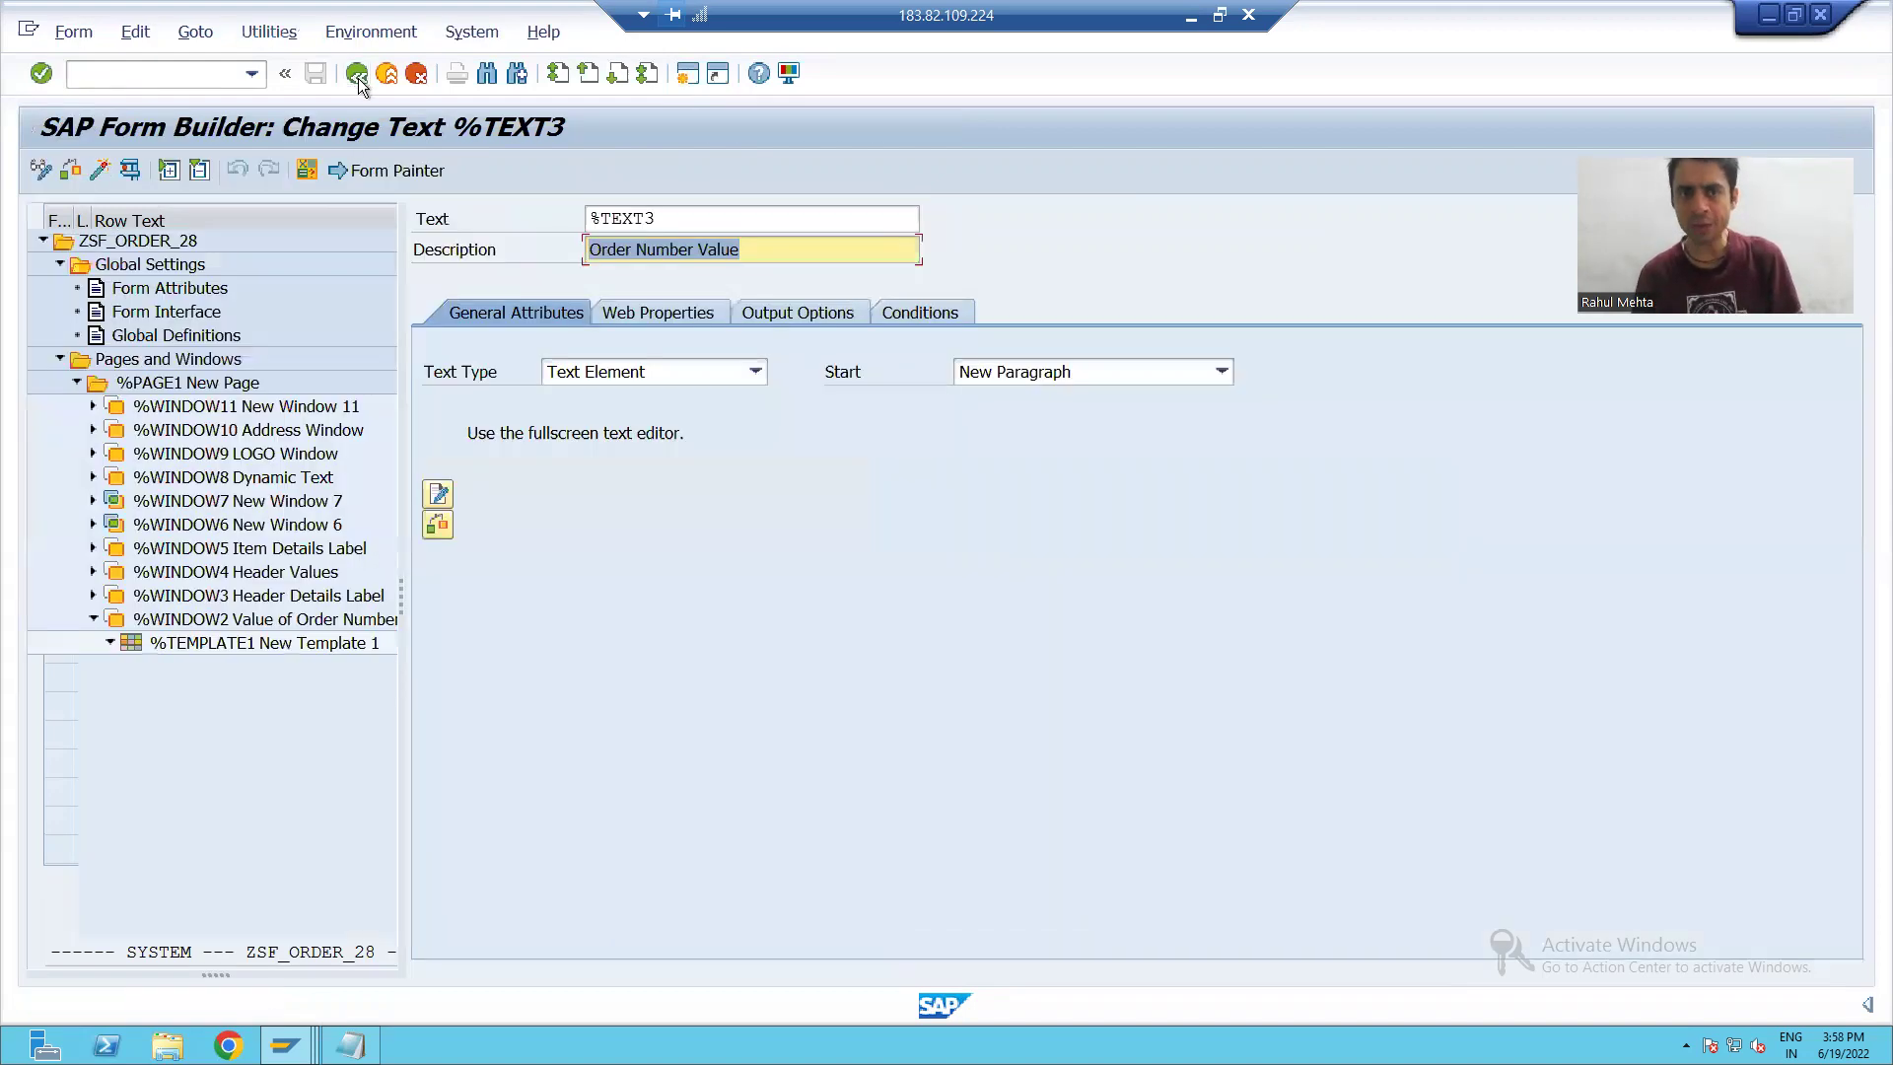
left_click(257, 670)
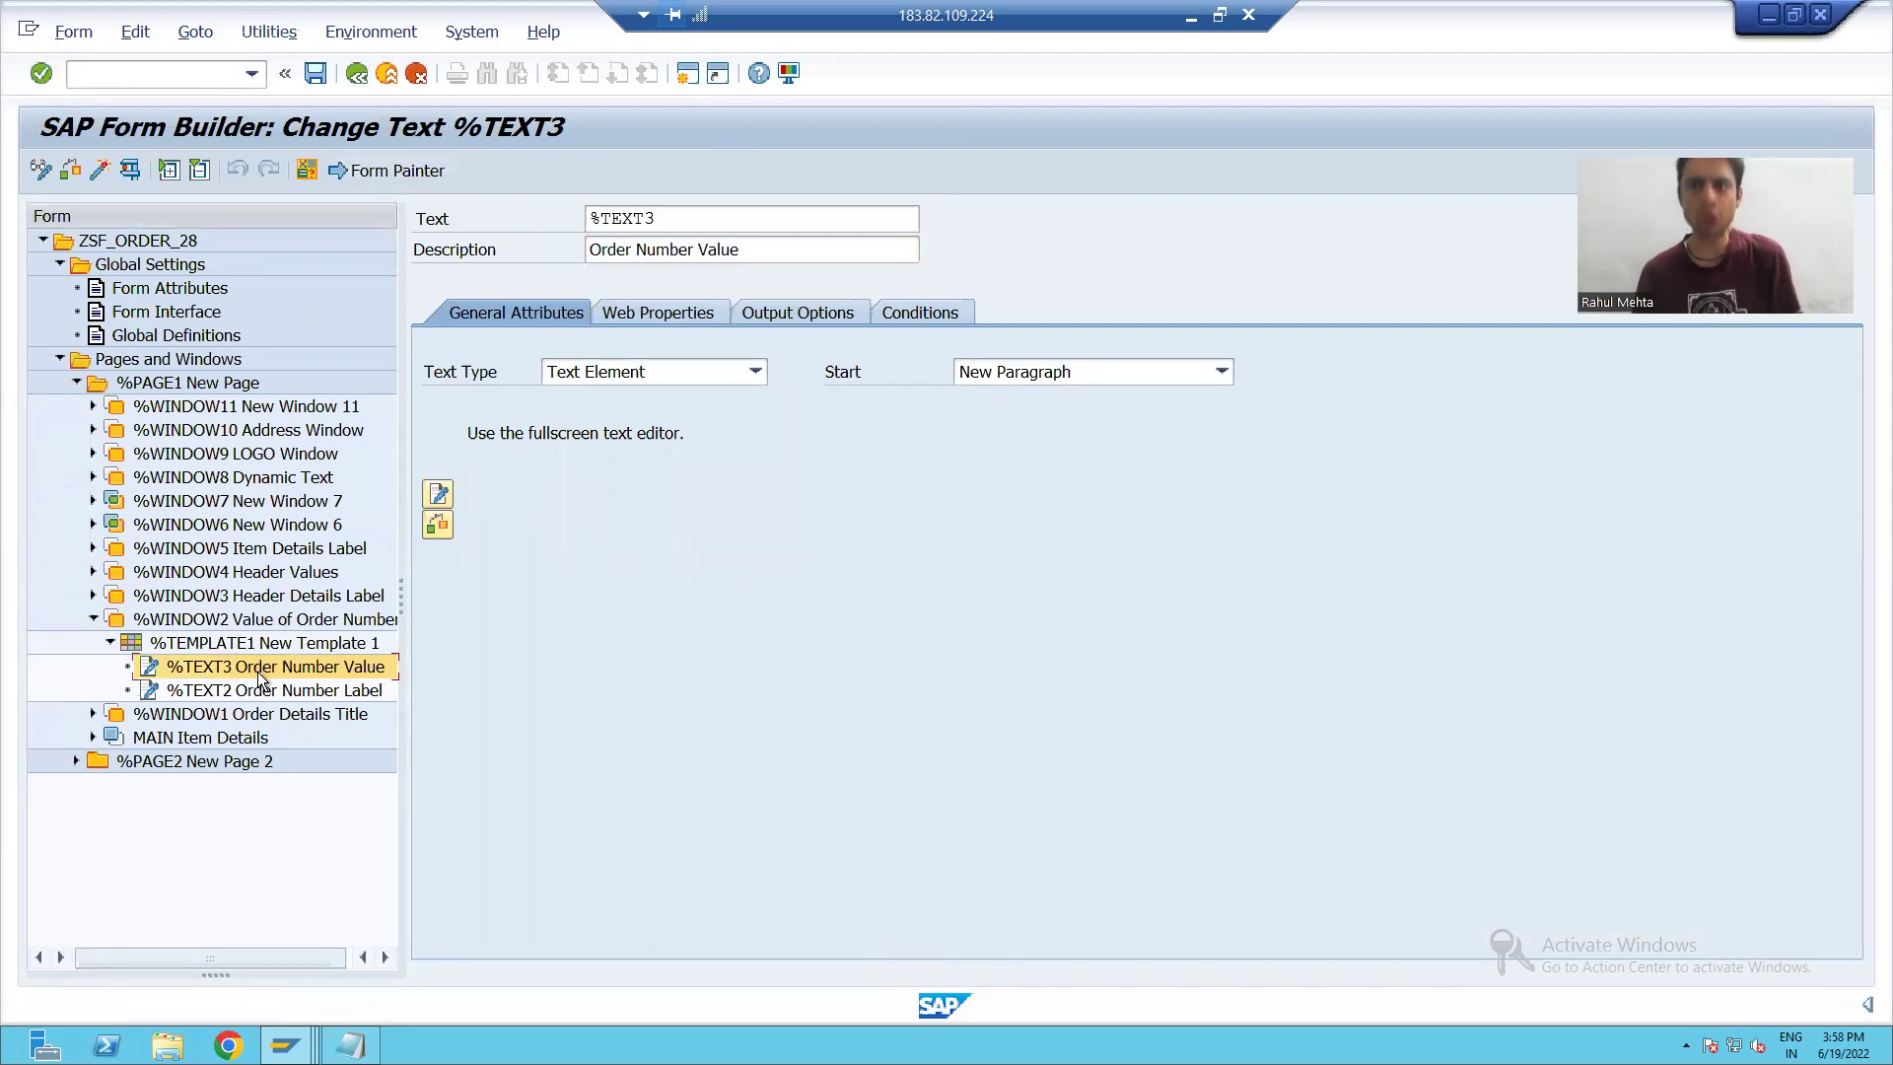
left_click(766, 309)
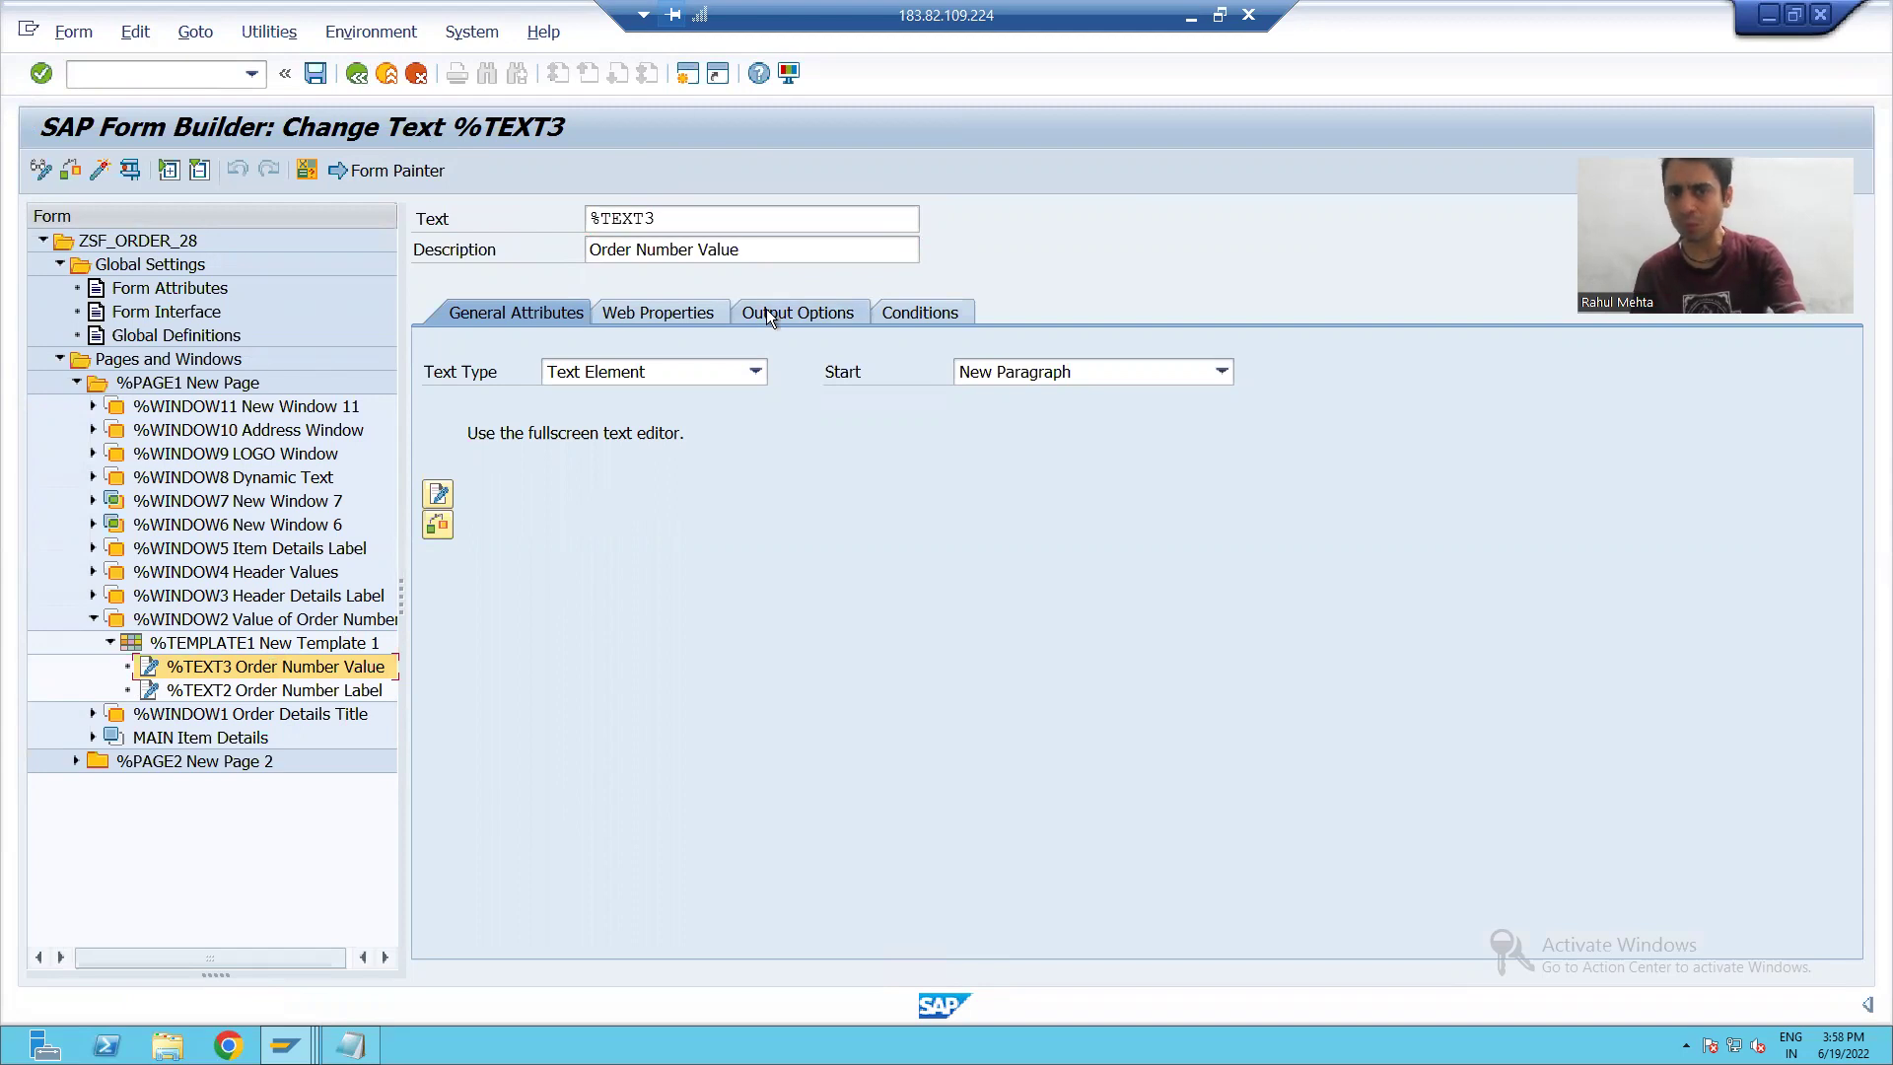
left_click(674, 374)
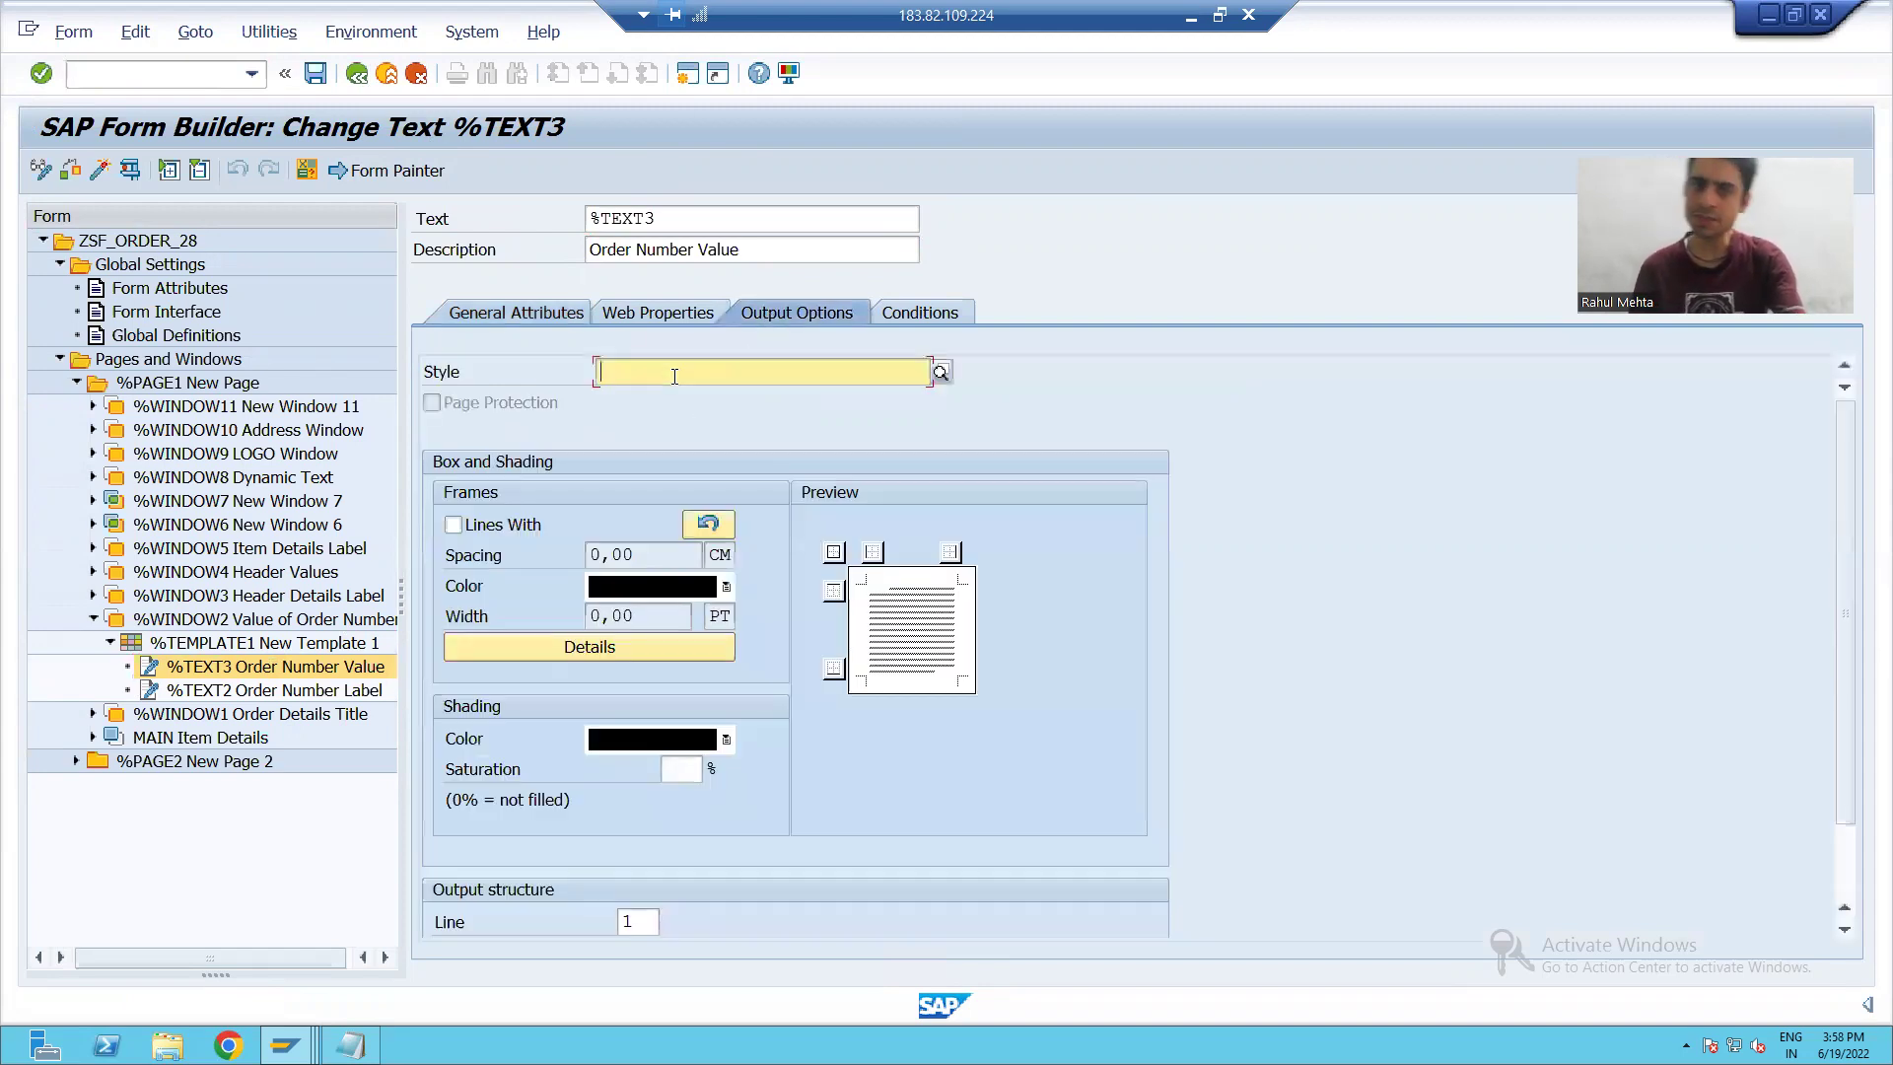
type("Z")
left_click(672, 400)
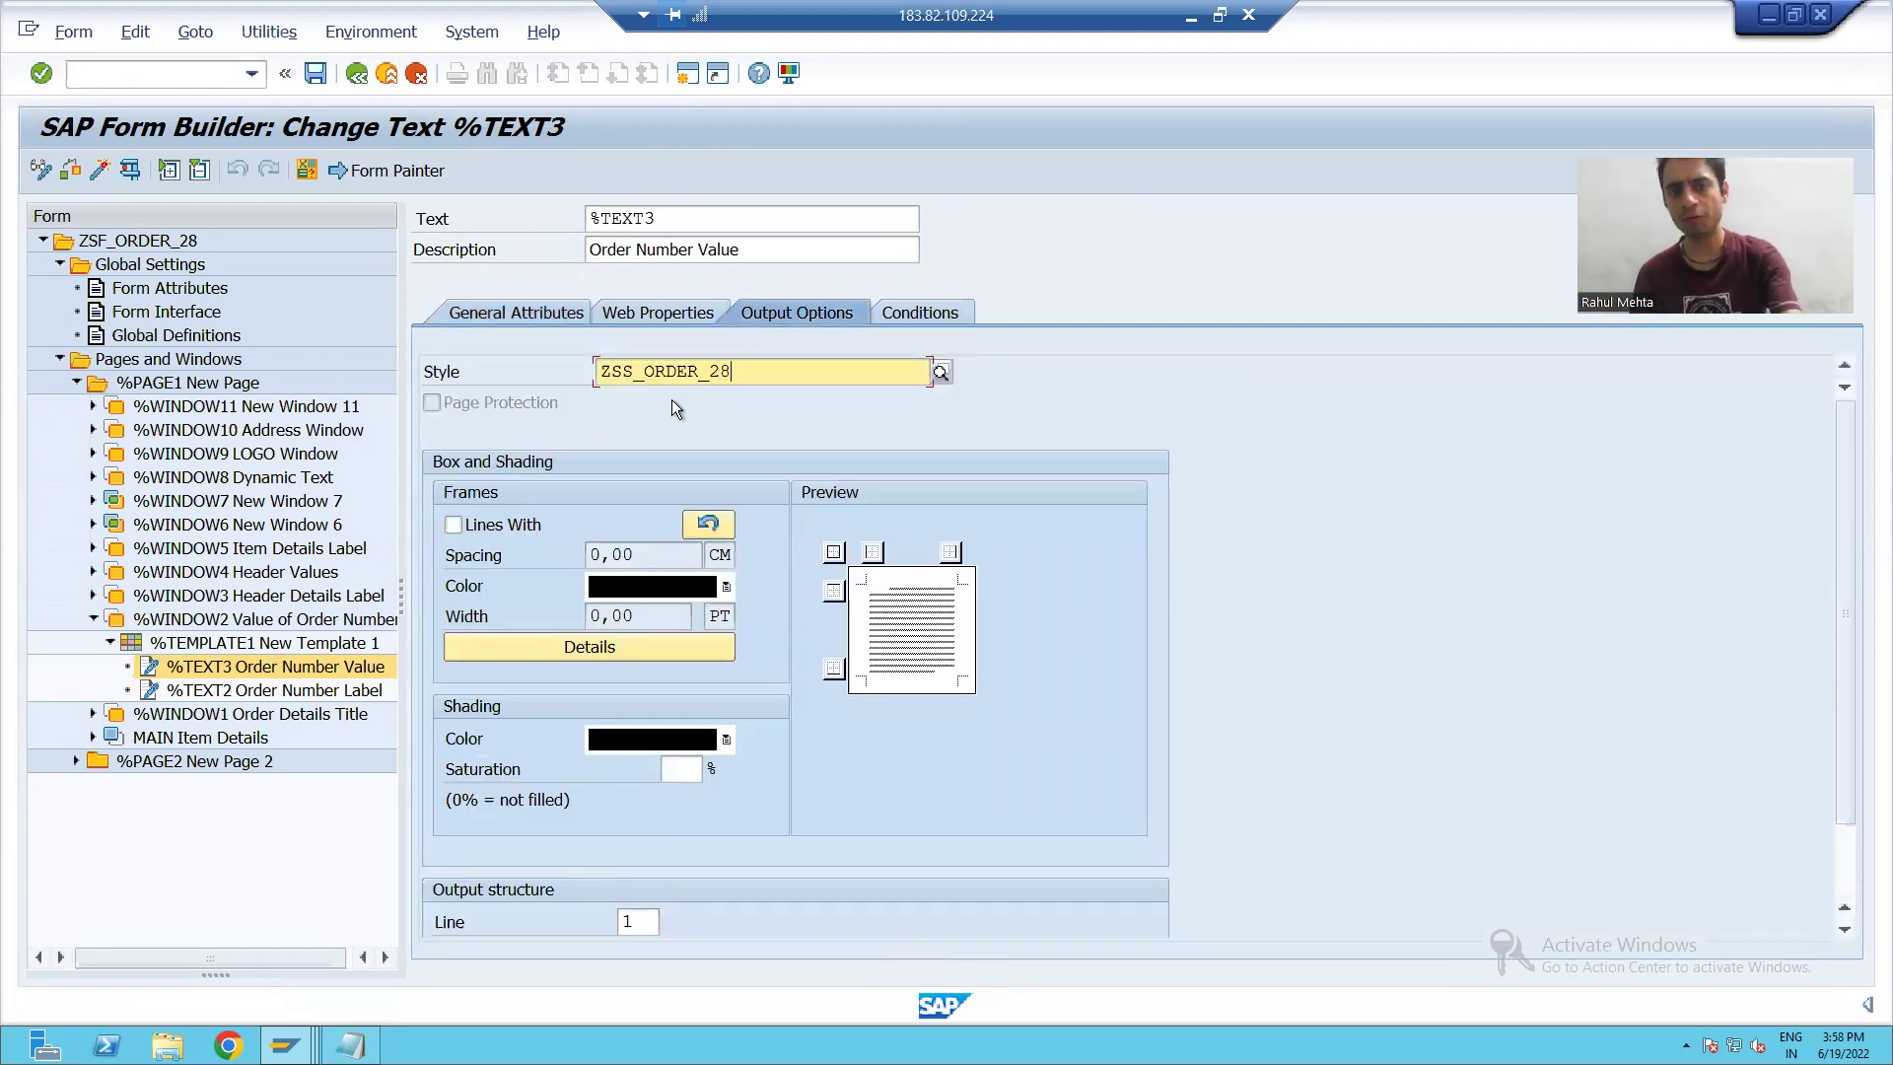
key("Return")
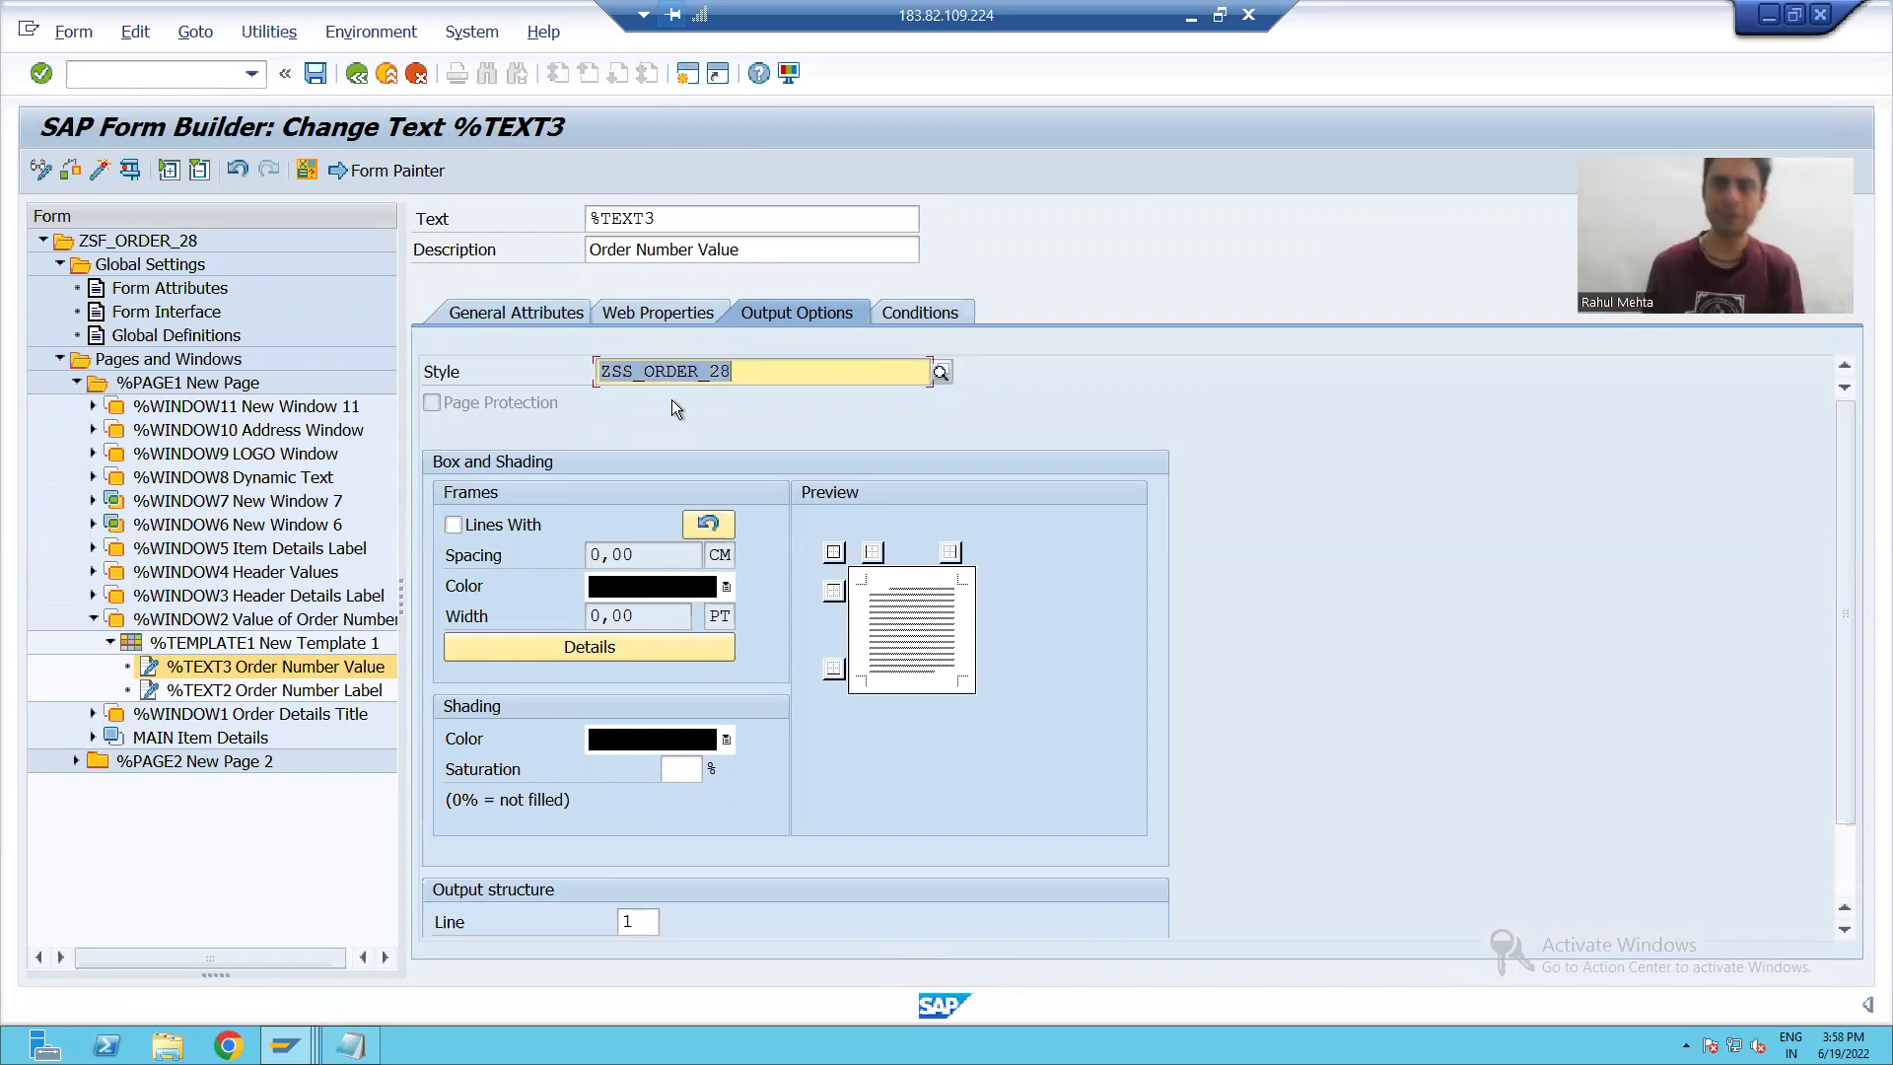
left_click(516, 311)
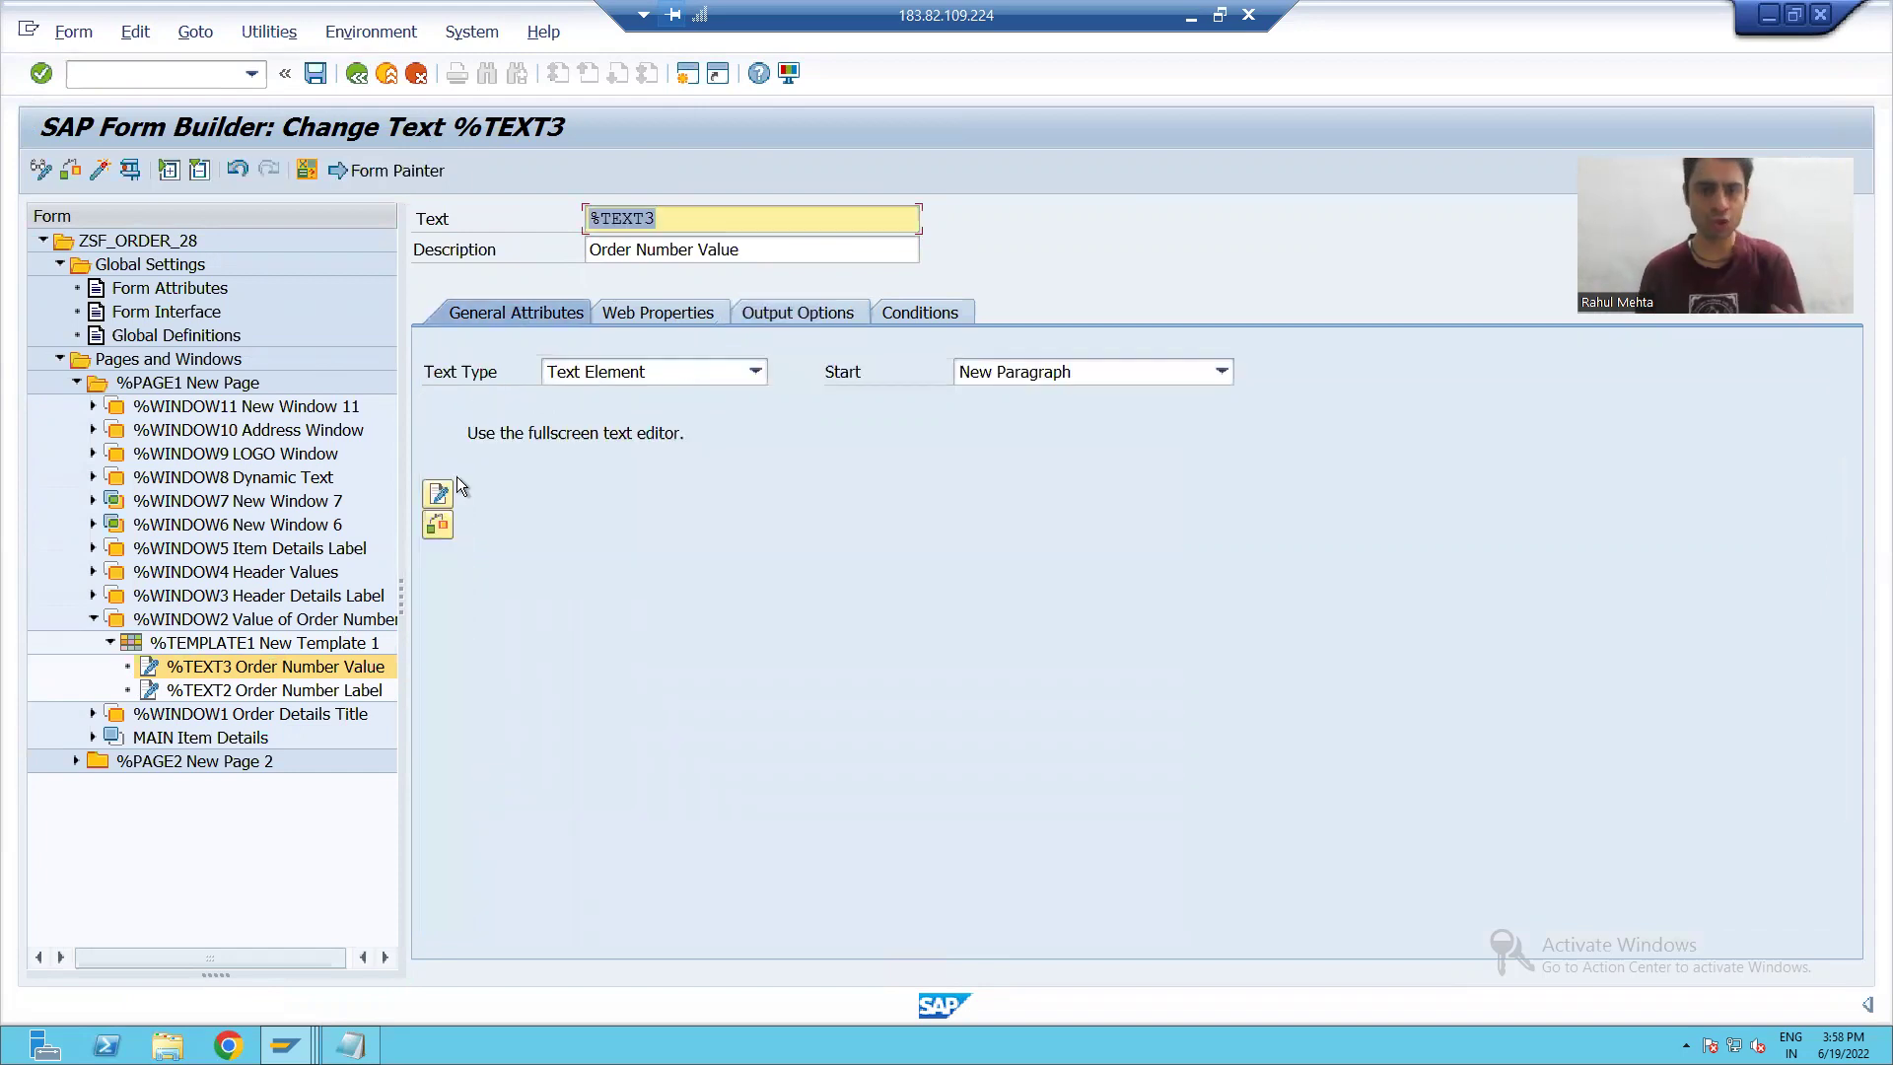
In the line editor, change %TEXT3 to read <CF>&ls_data-ono&<CF> and apply it.
left_click(438, 493)
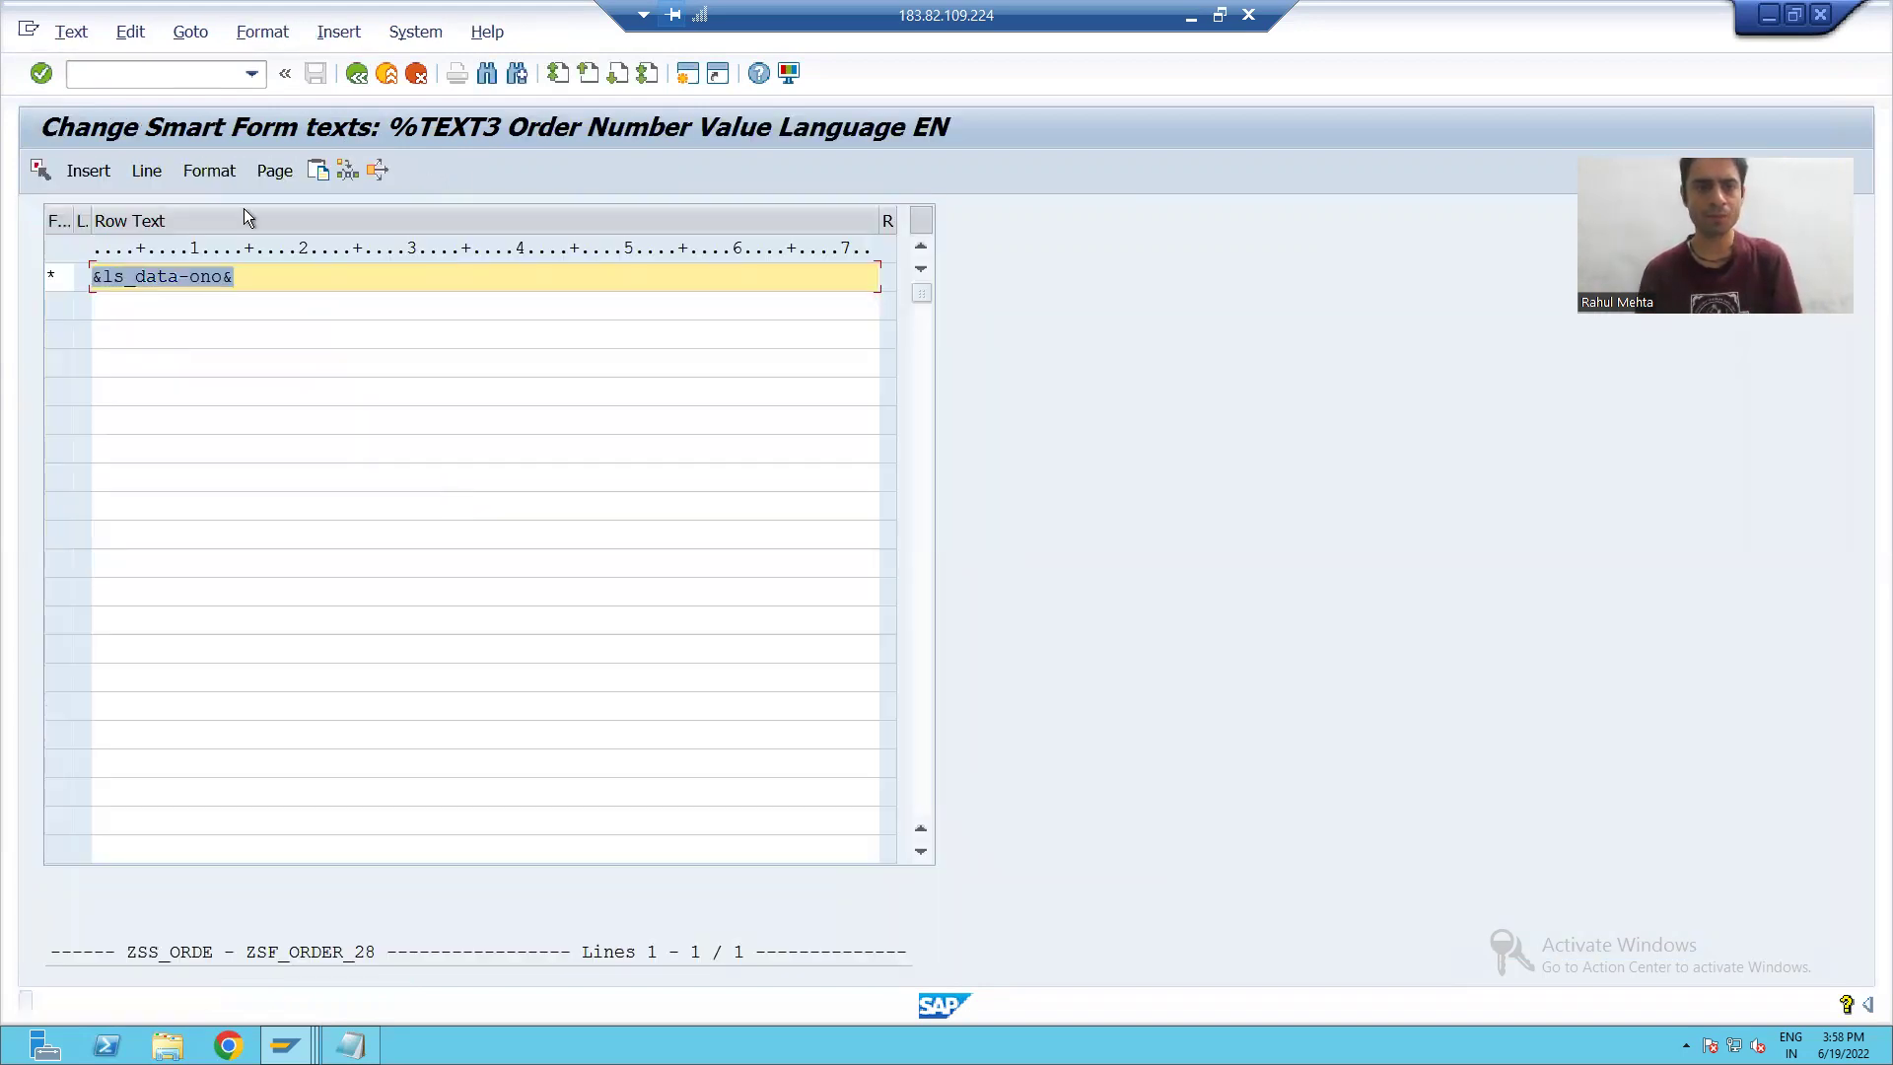
left_click(203, 42)
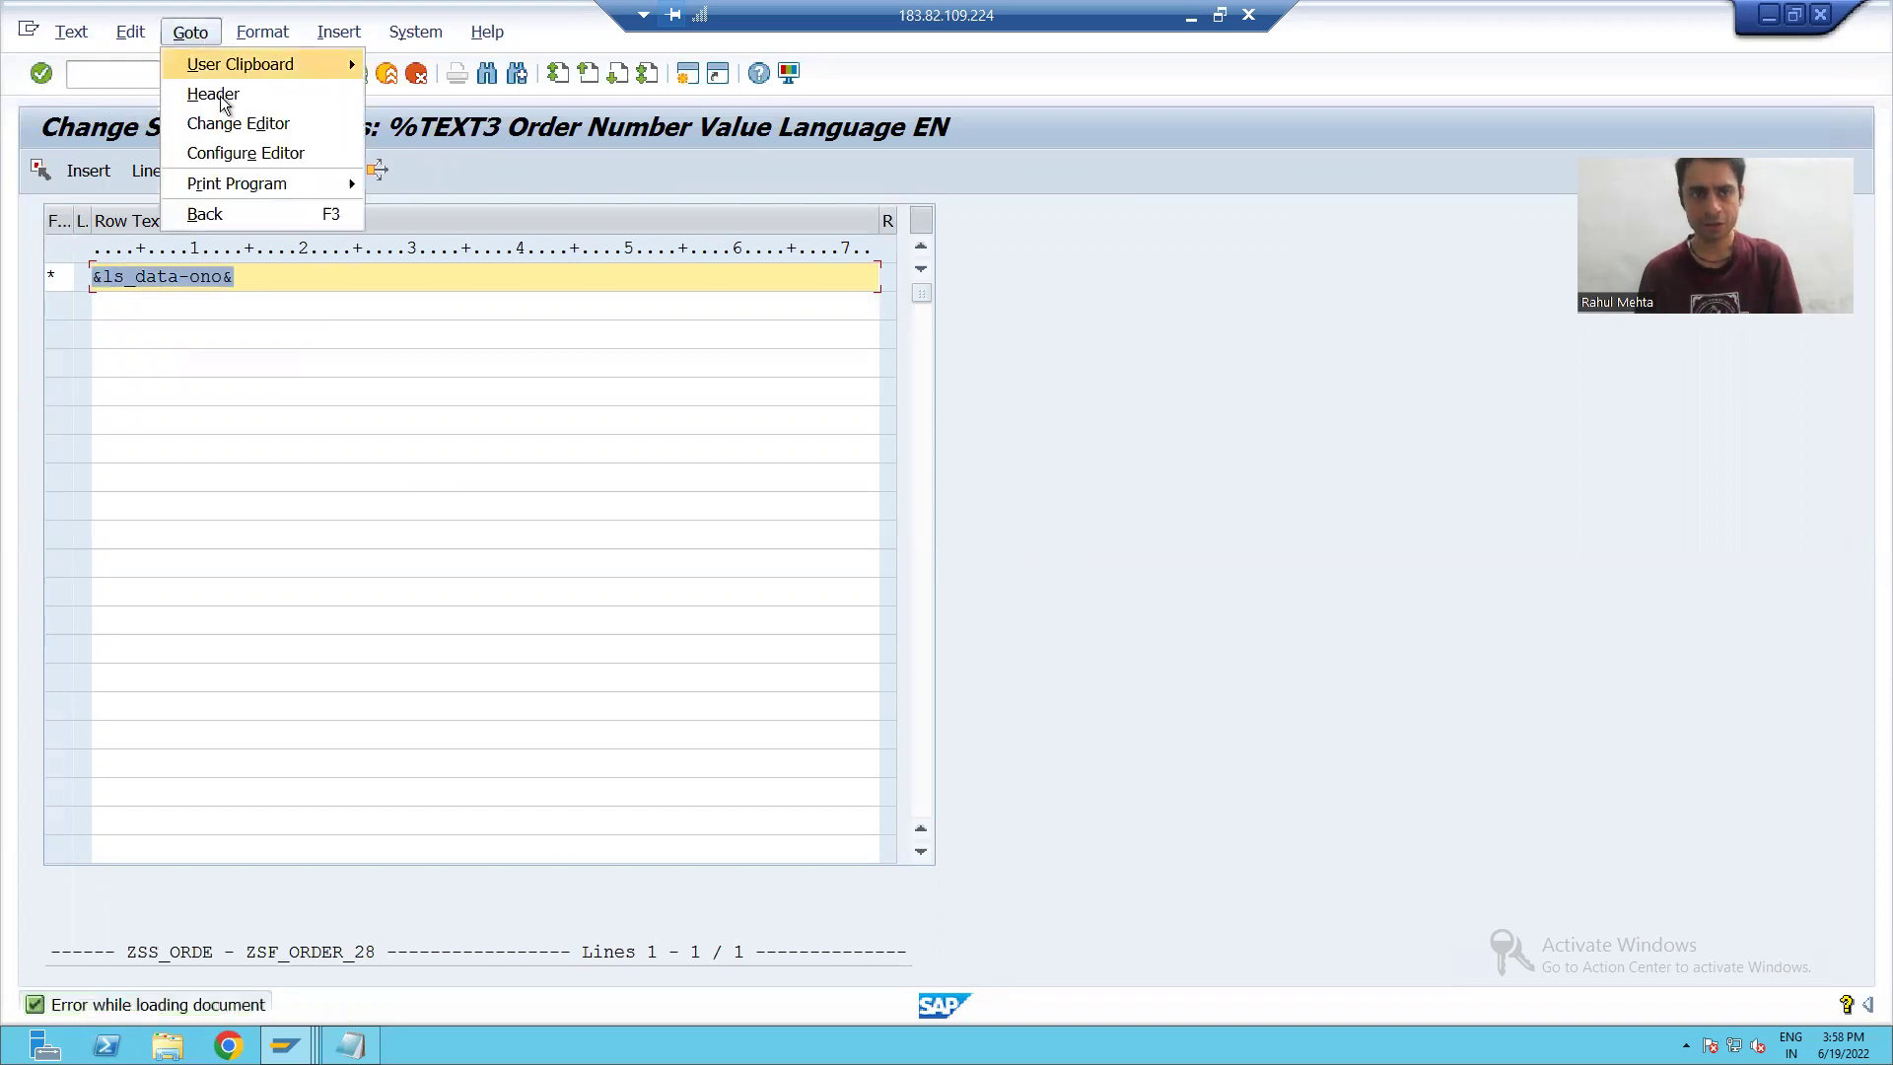
left_click(219, 127)
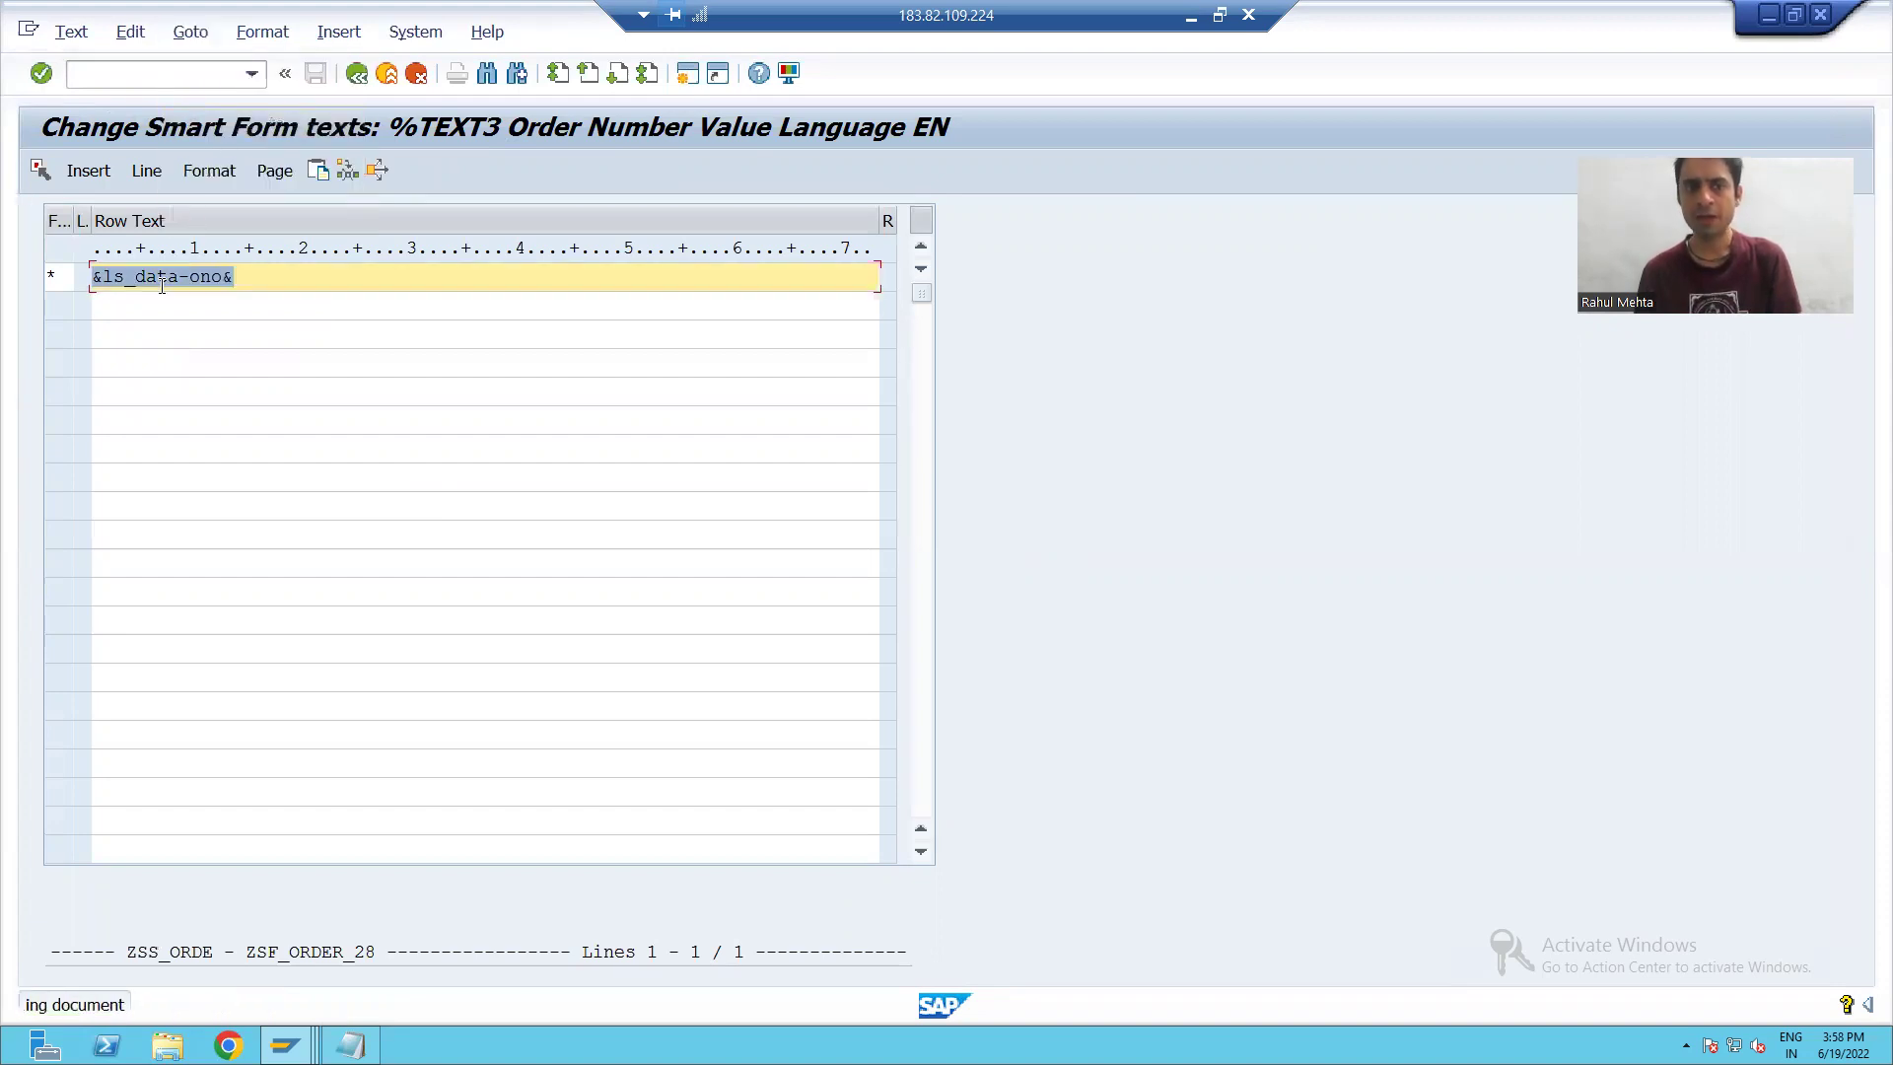
key("Left")
key("Left")
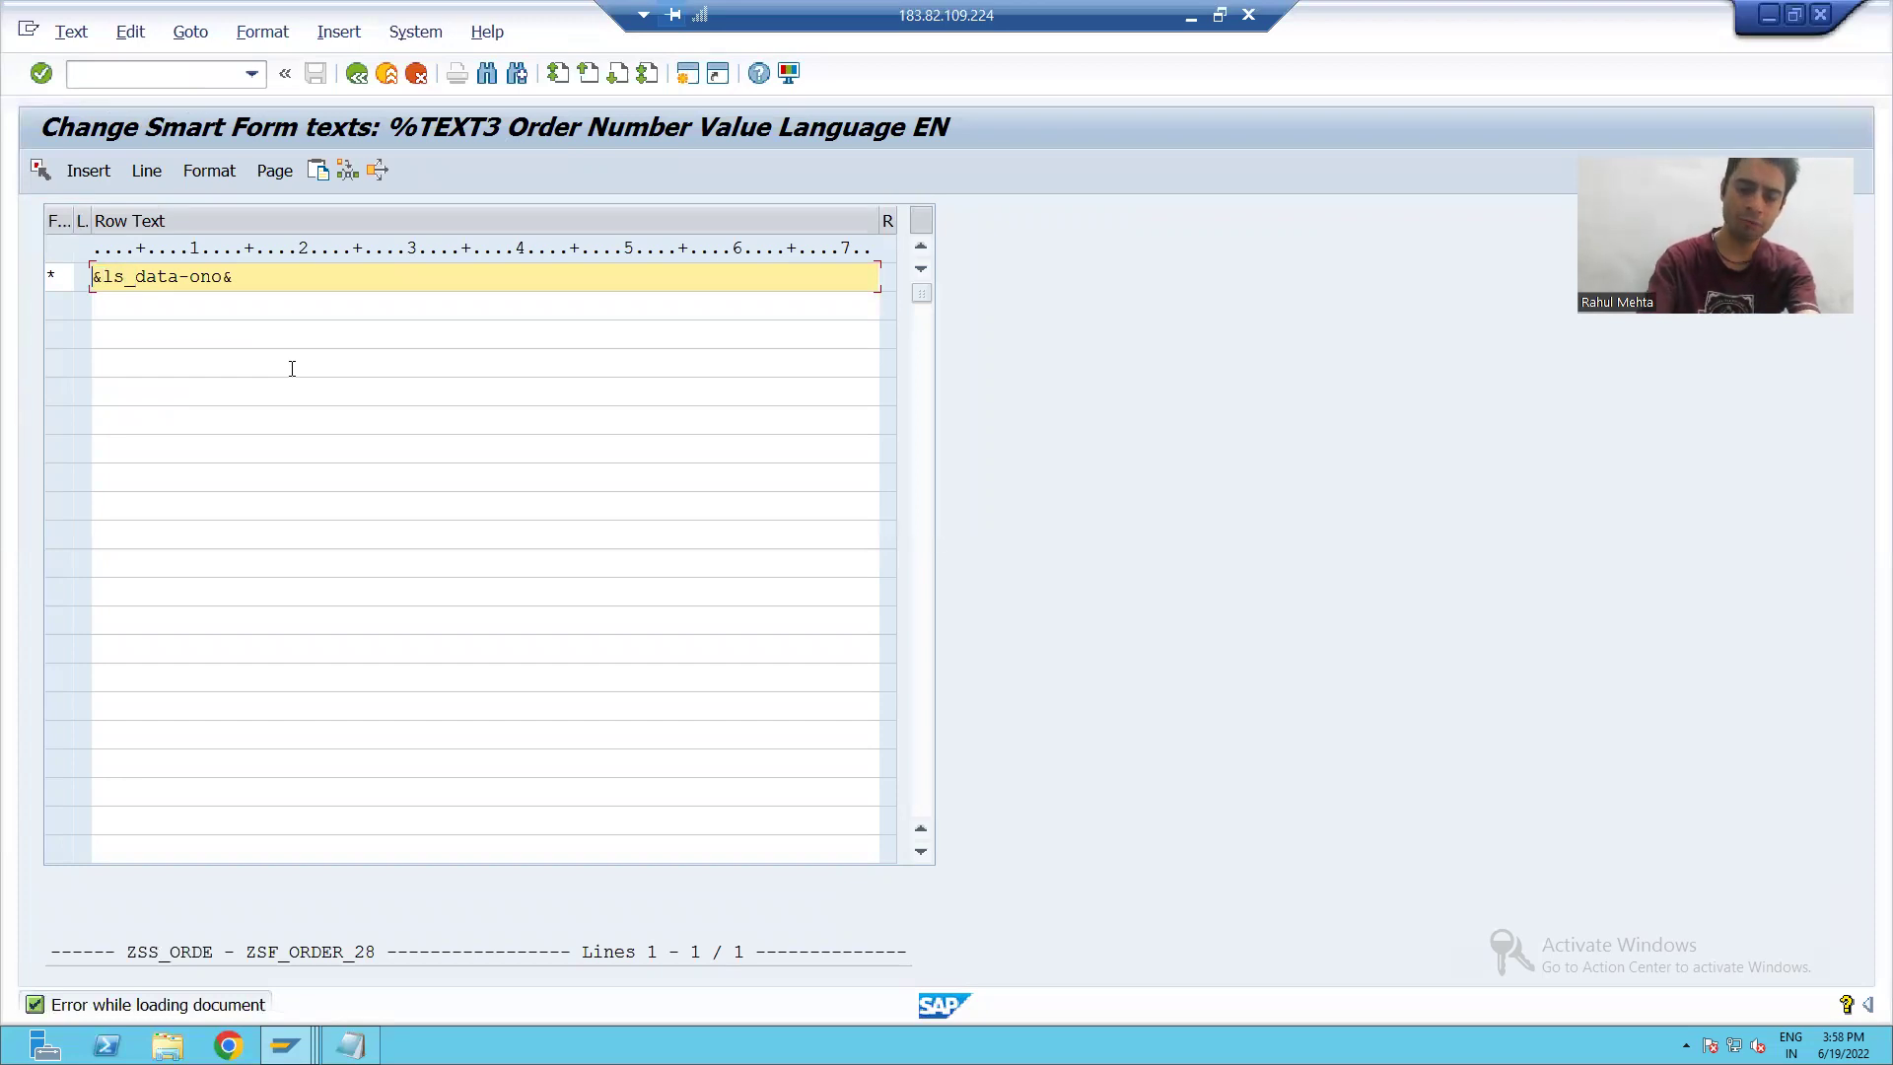
type("<")
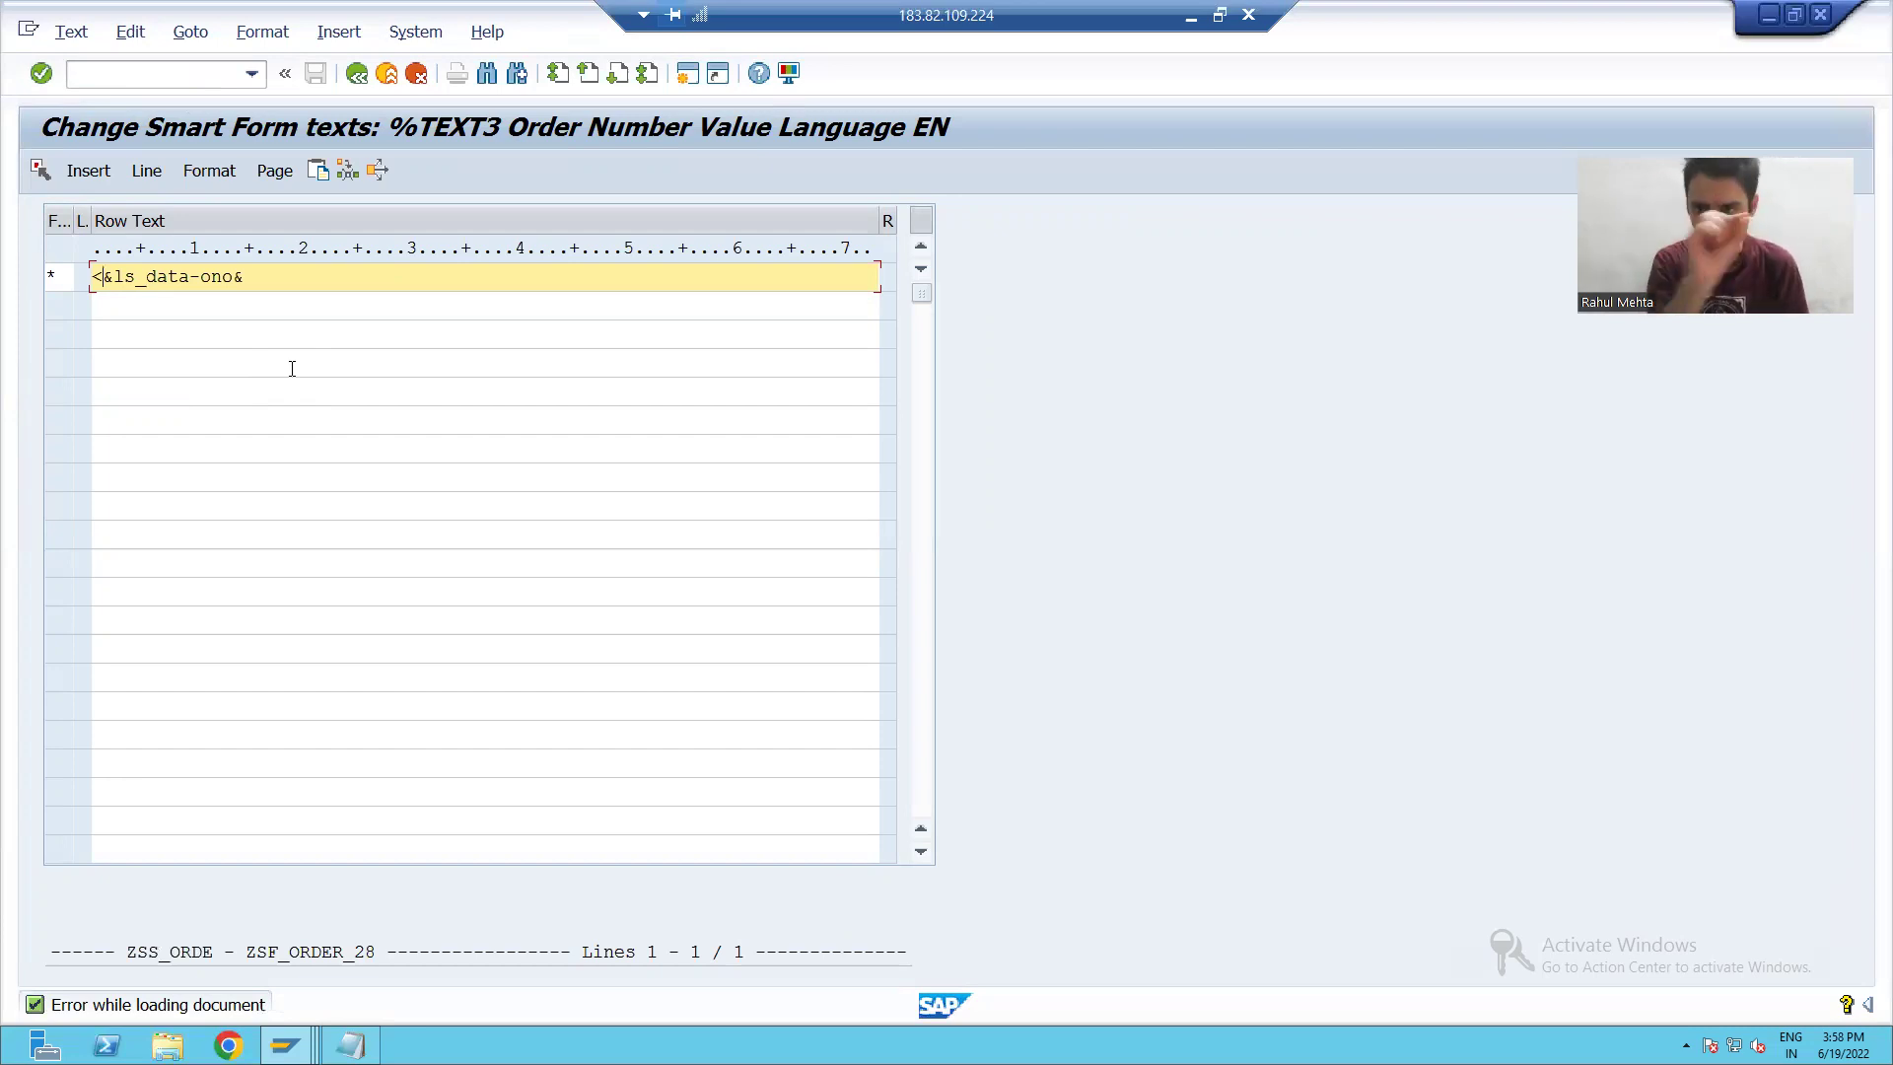
type("CF")
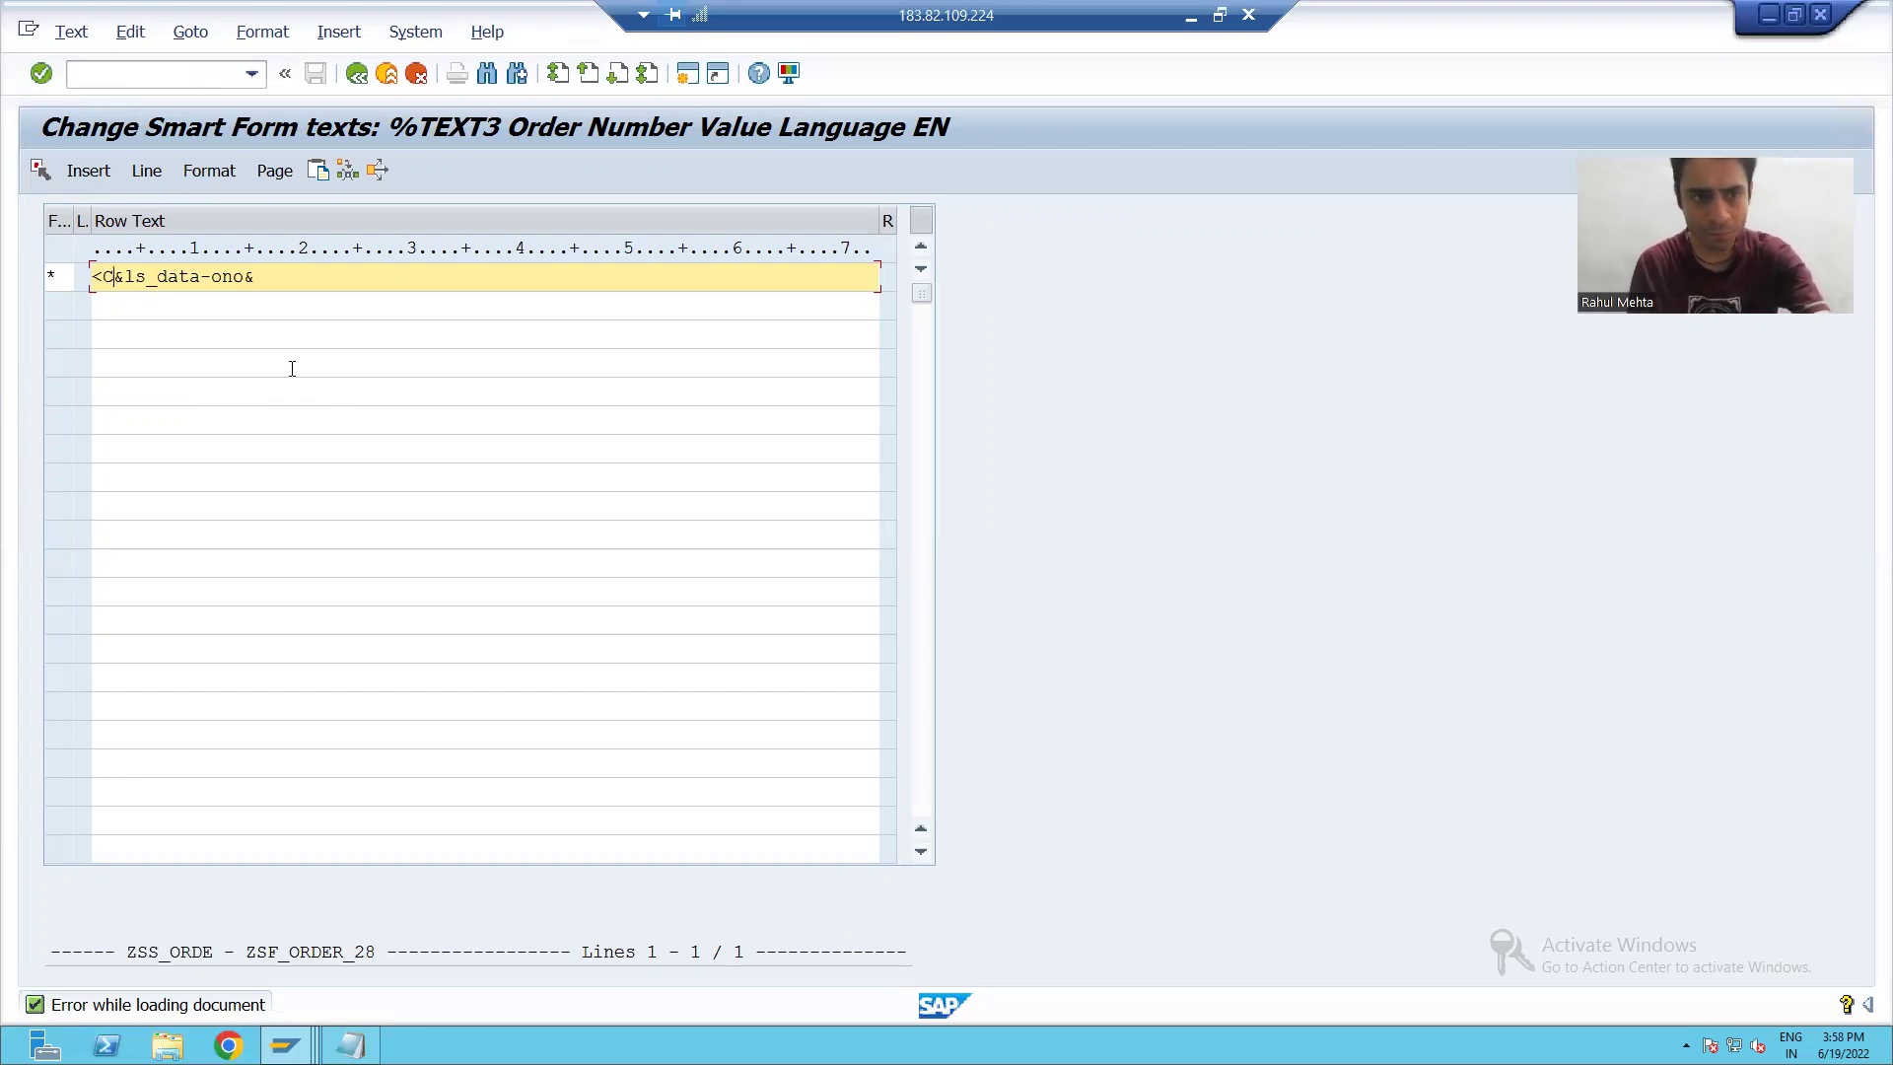
type(">")
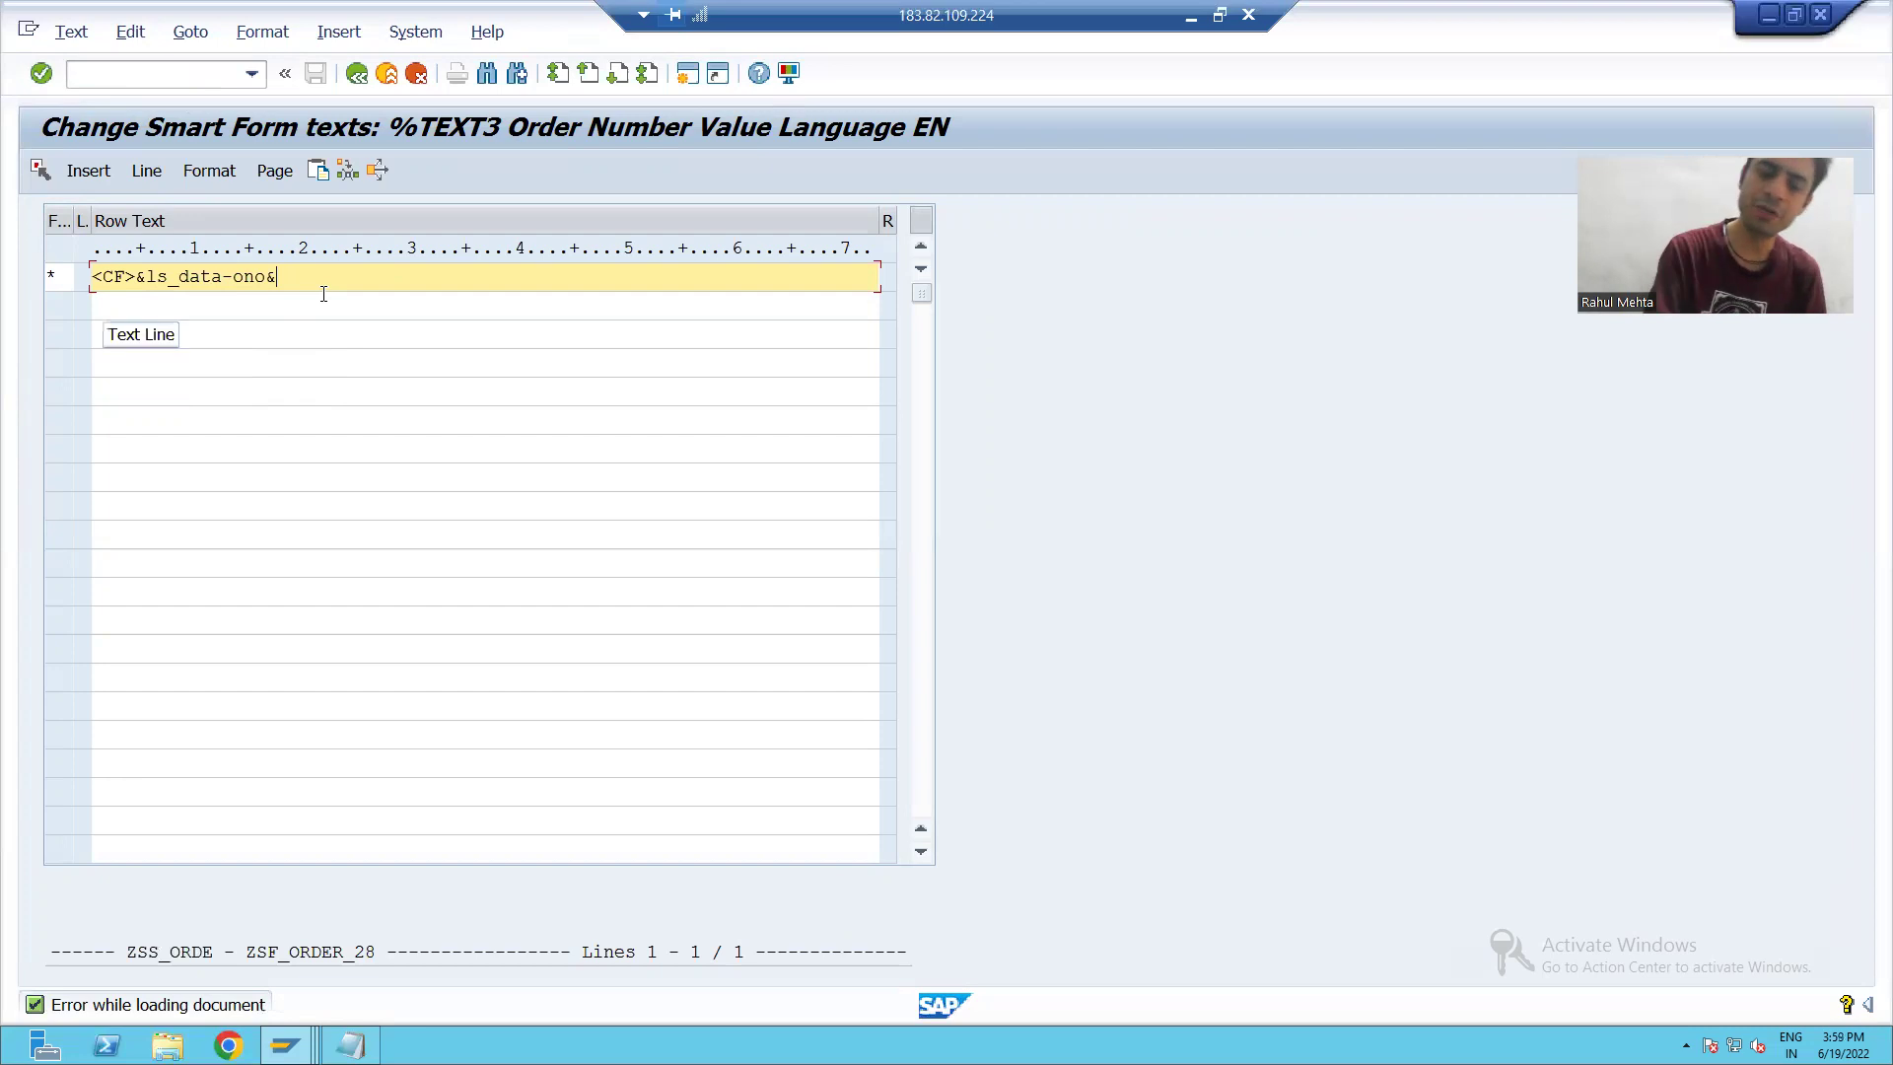
type("<CF")
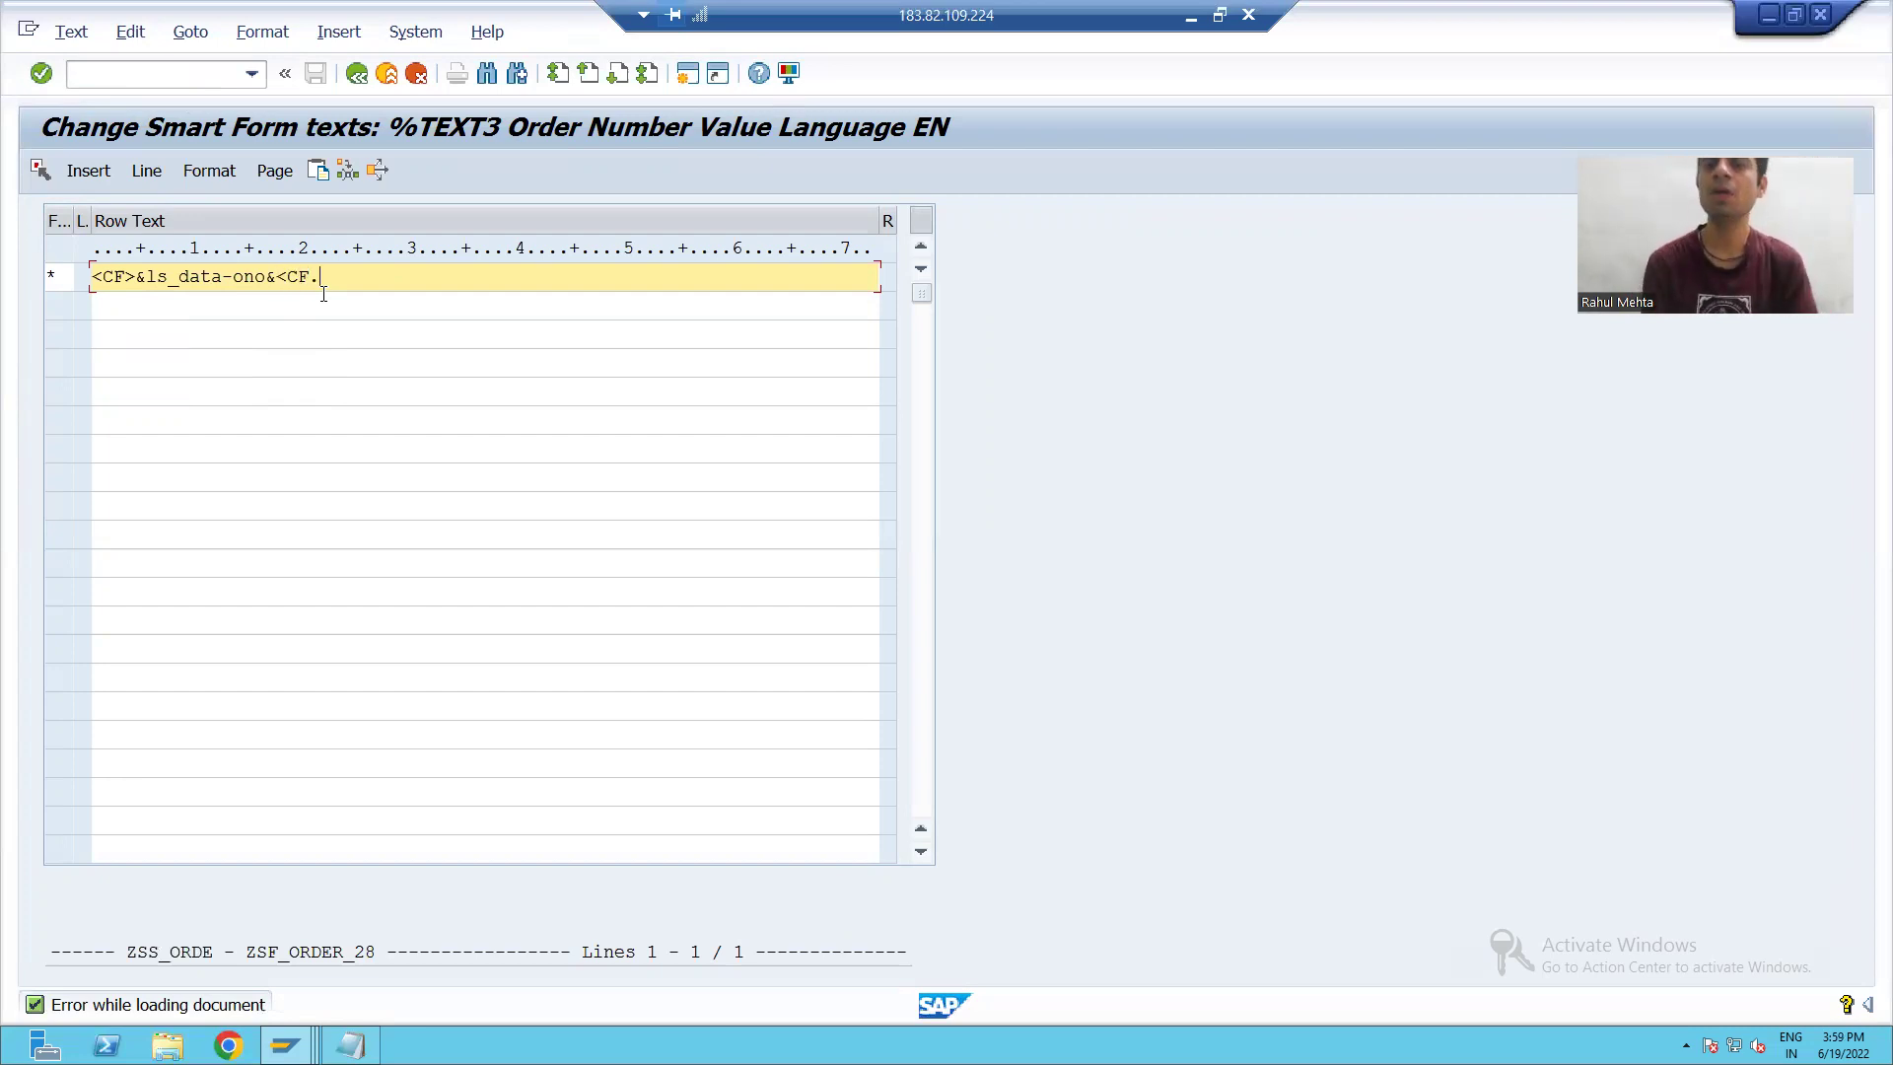
type(">")
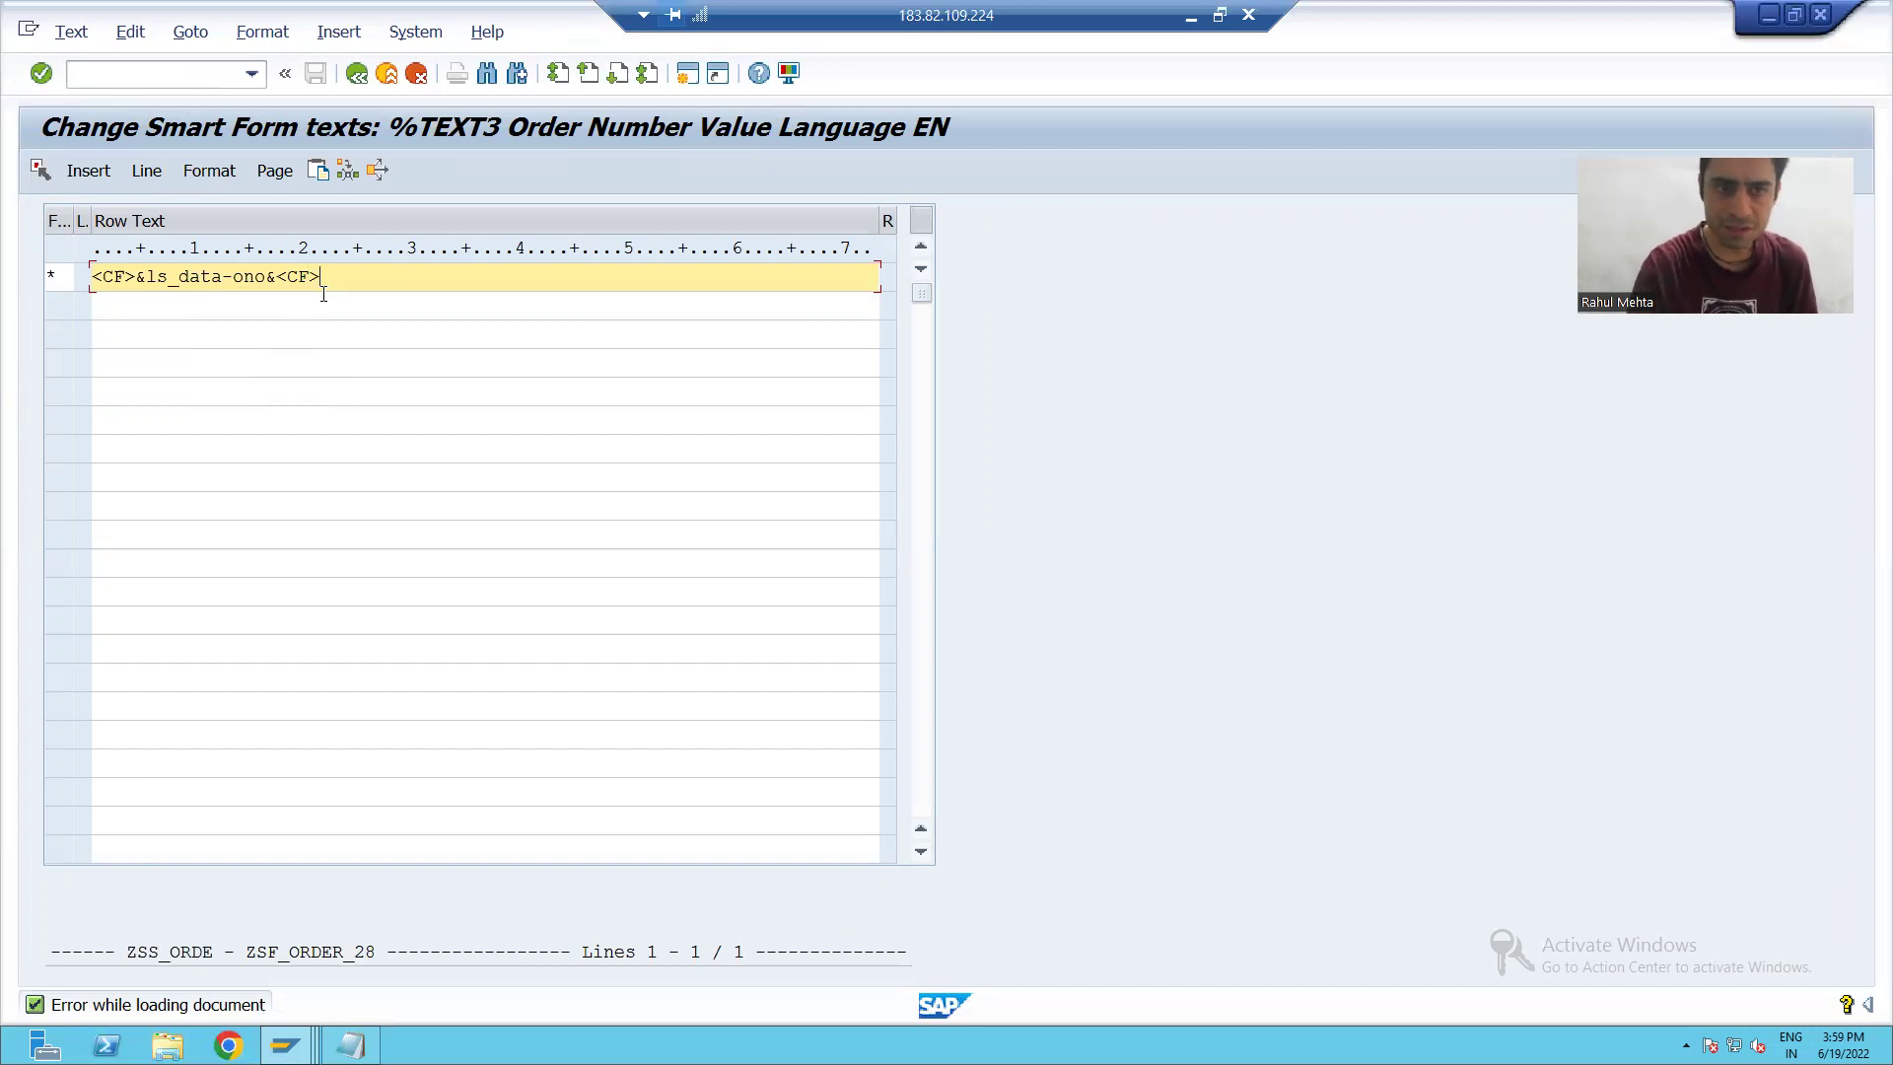
left_click(277, 278)
left_click_drag(271, 277, 147, 277)
left_click(147, 277)
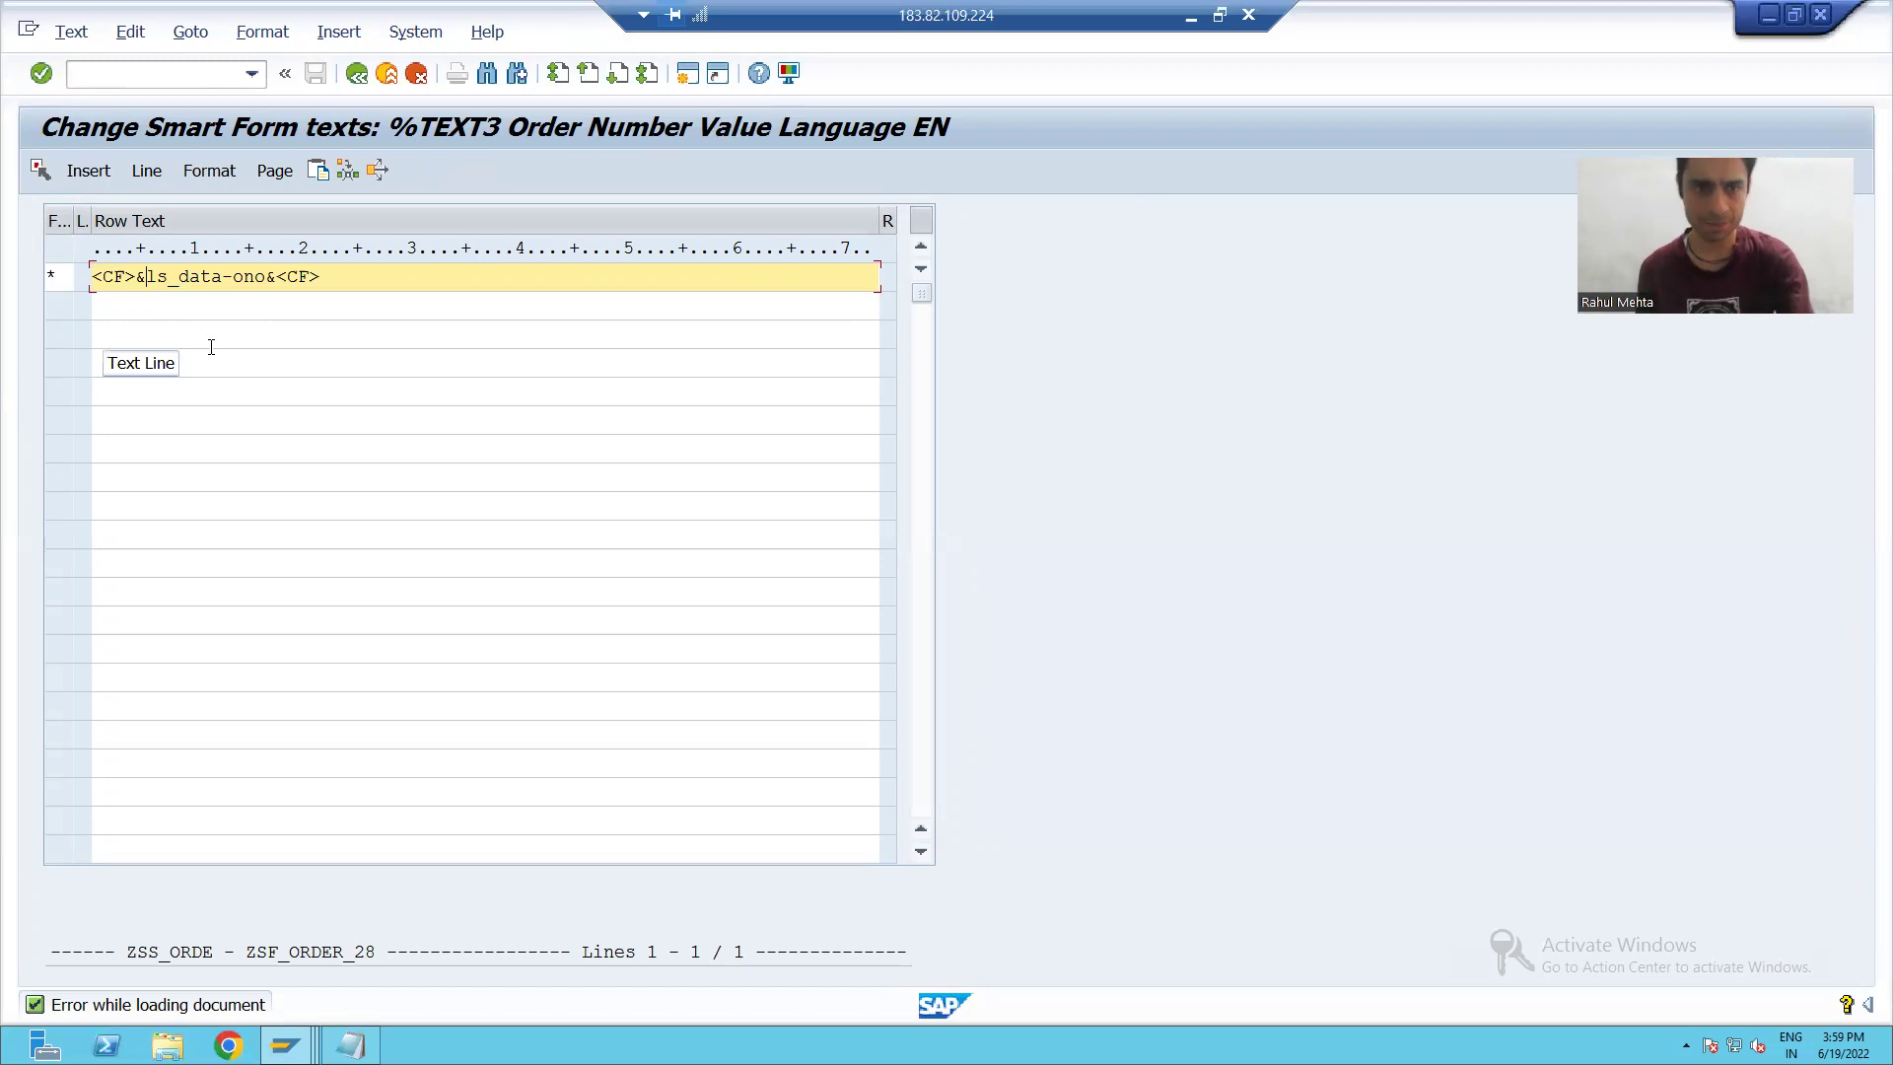
left_click(359, 77)
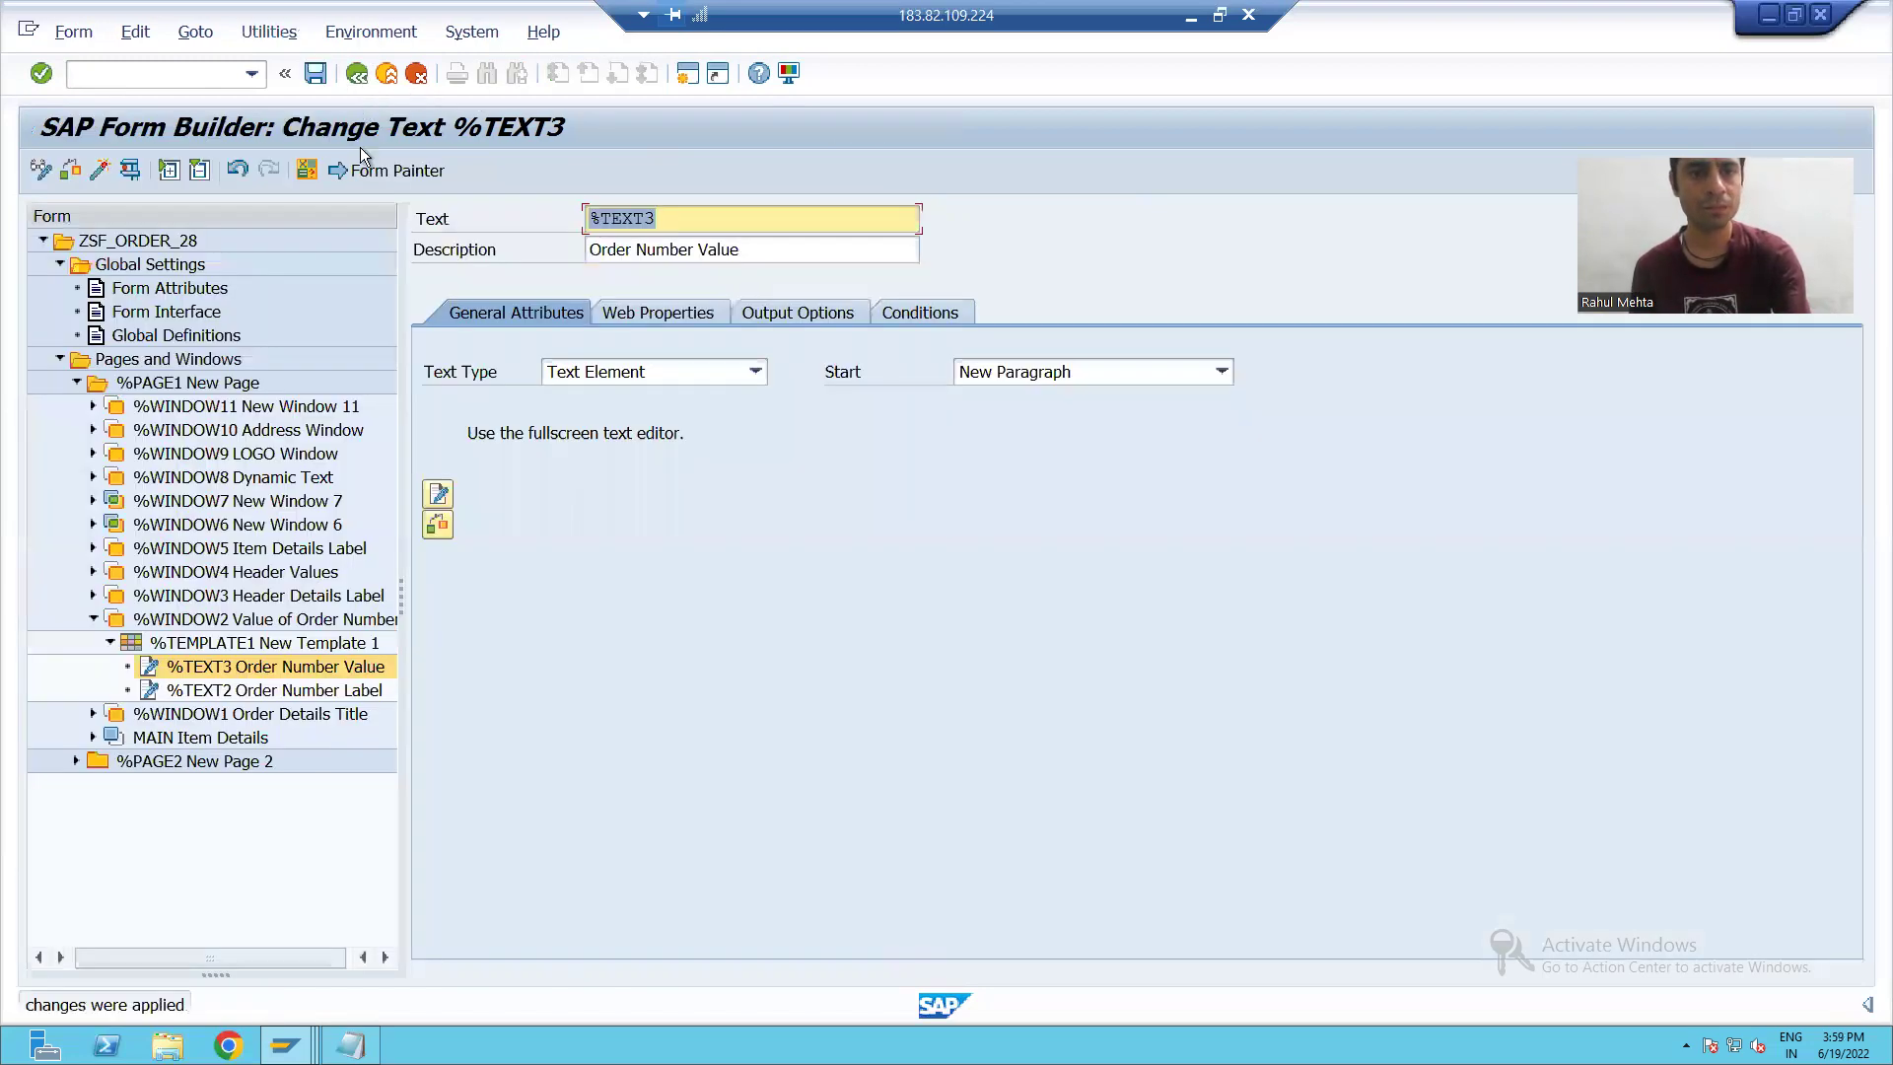
Activate form ZSF_ORDER_28 and go to the ABAP editor with /oSE38.
left_click(111, 173)
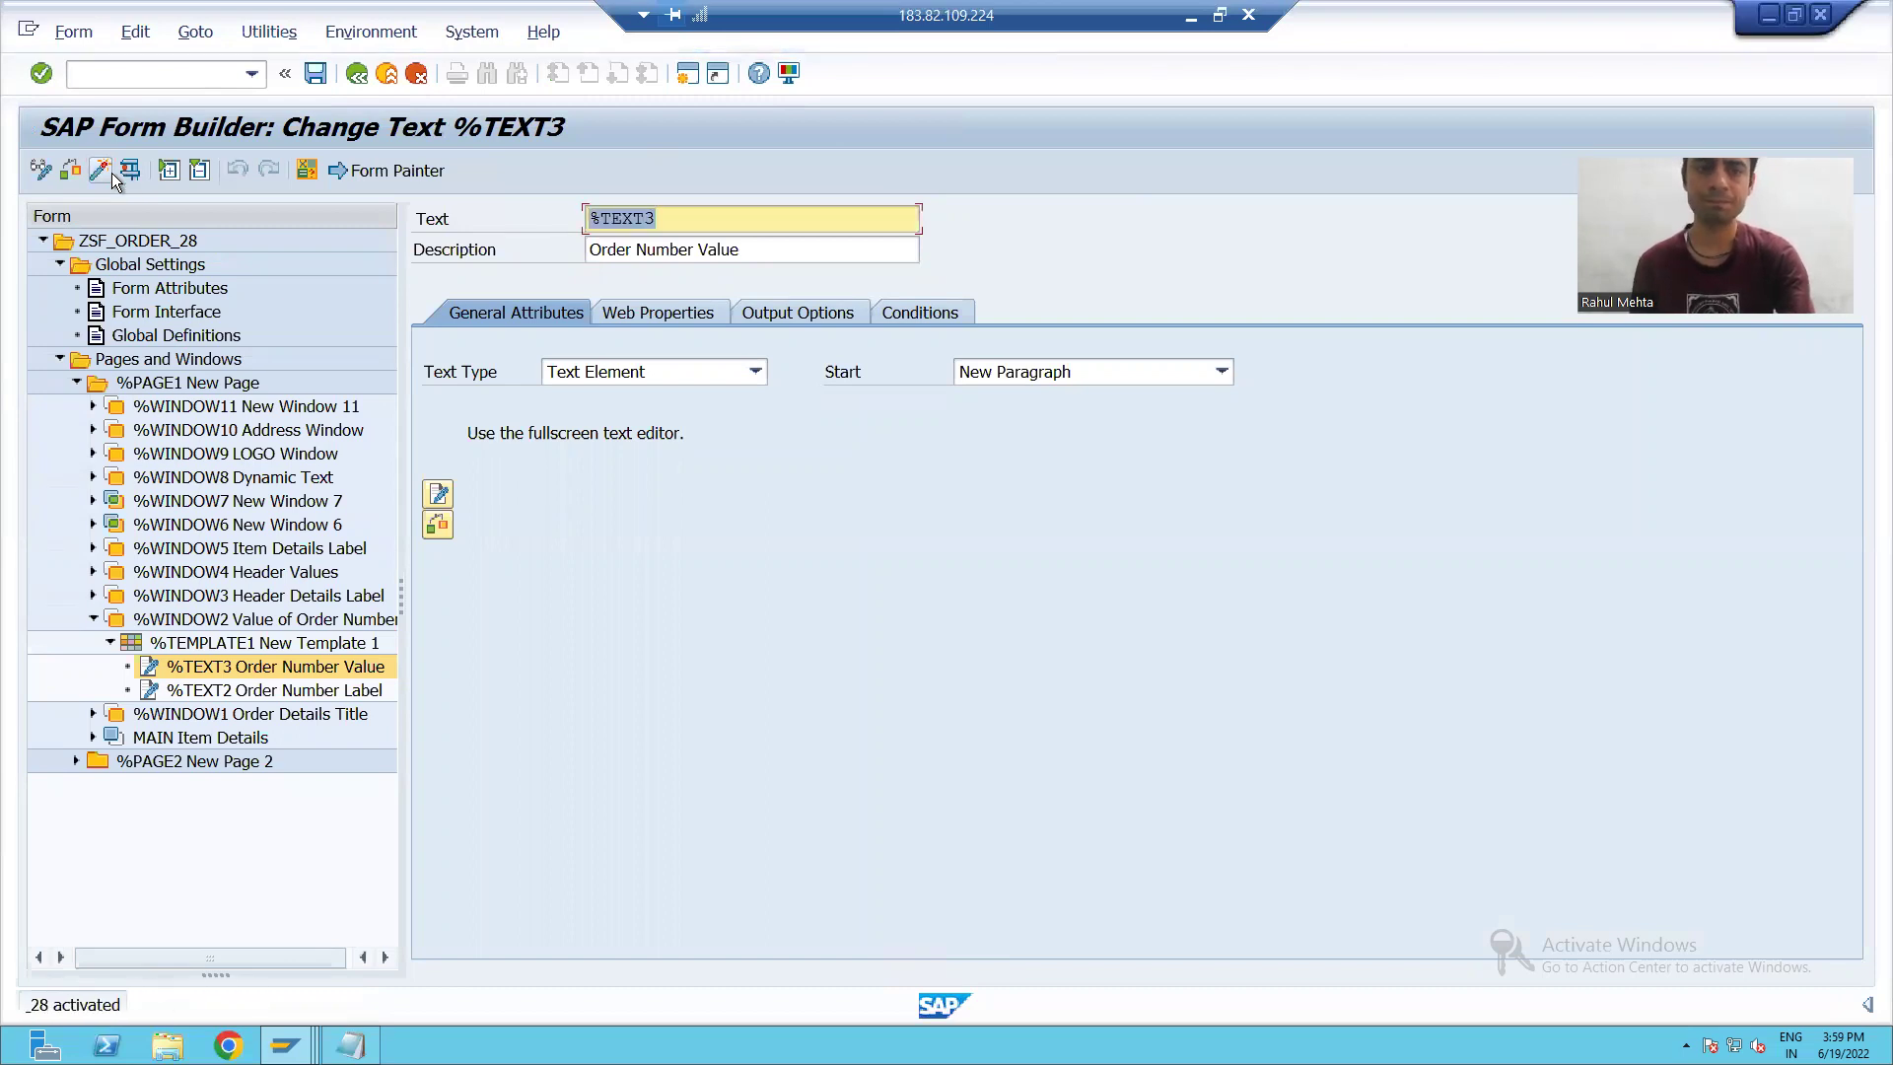
left_click(96, 70)
type("/ose38")
key("Return")
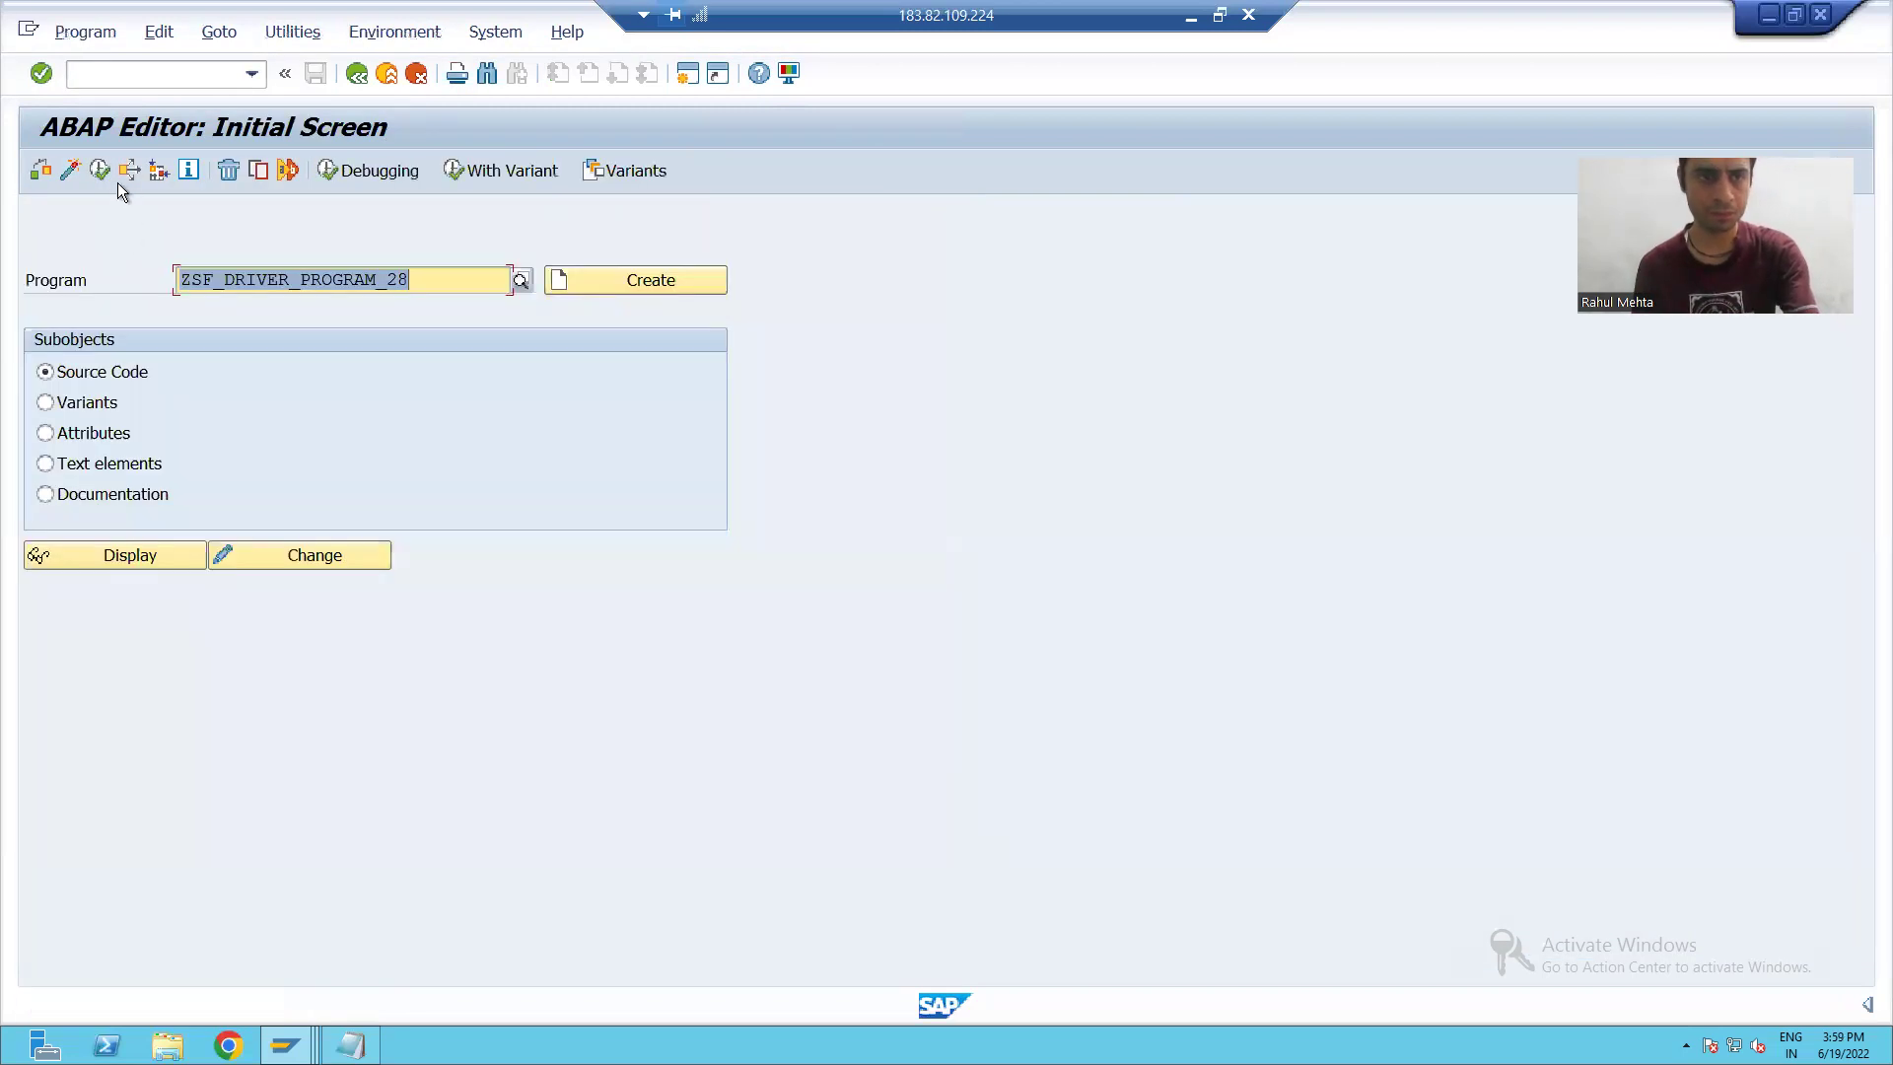
Run ZSF_DRIVER_PROGRAM_28 for order 1 with text 'This is Second Run' on LP01.
left_click(104, 171)
key("BackSpace")
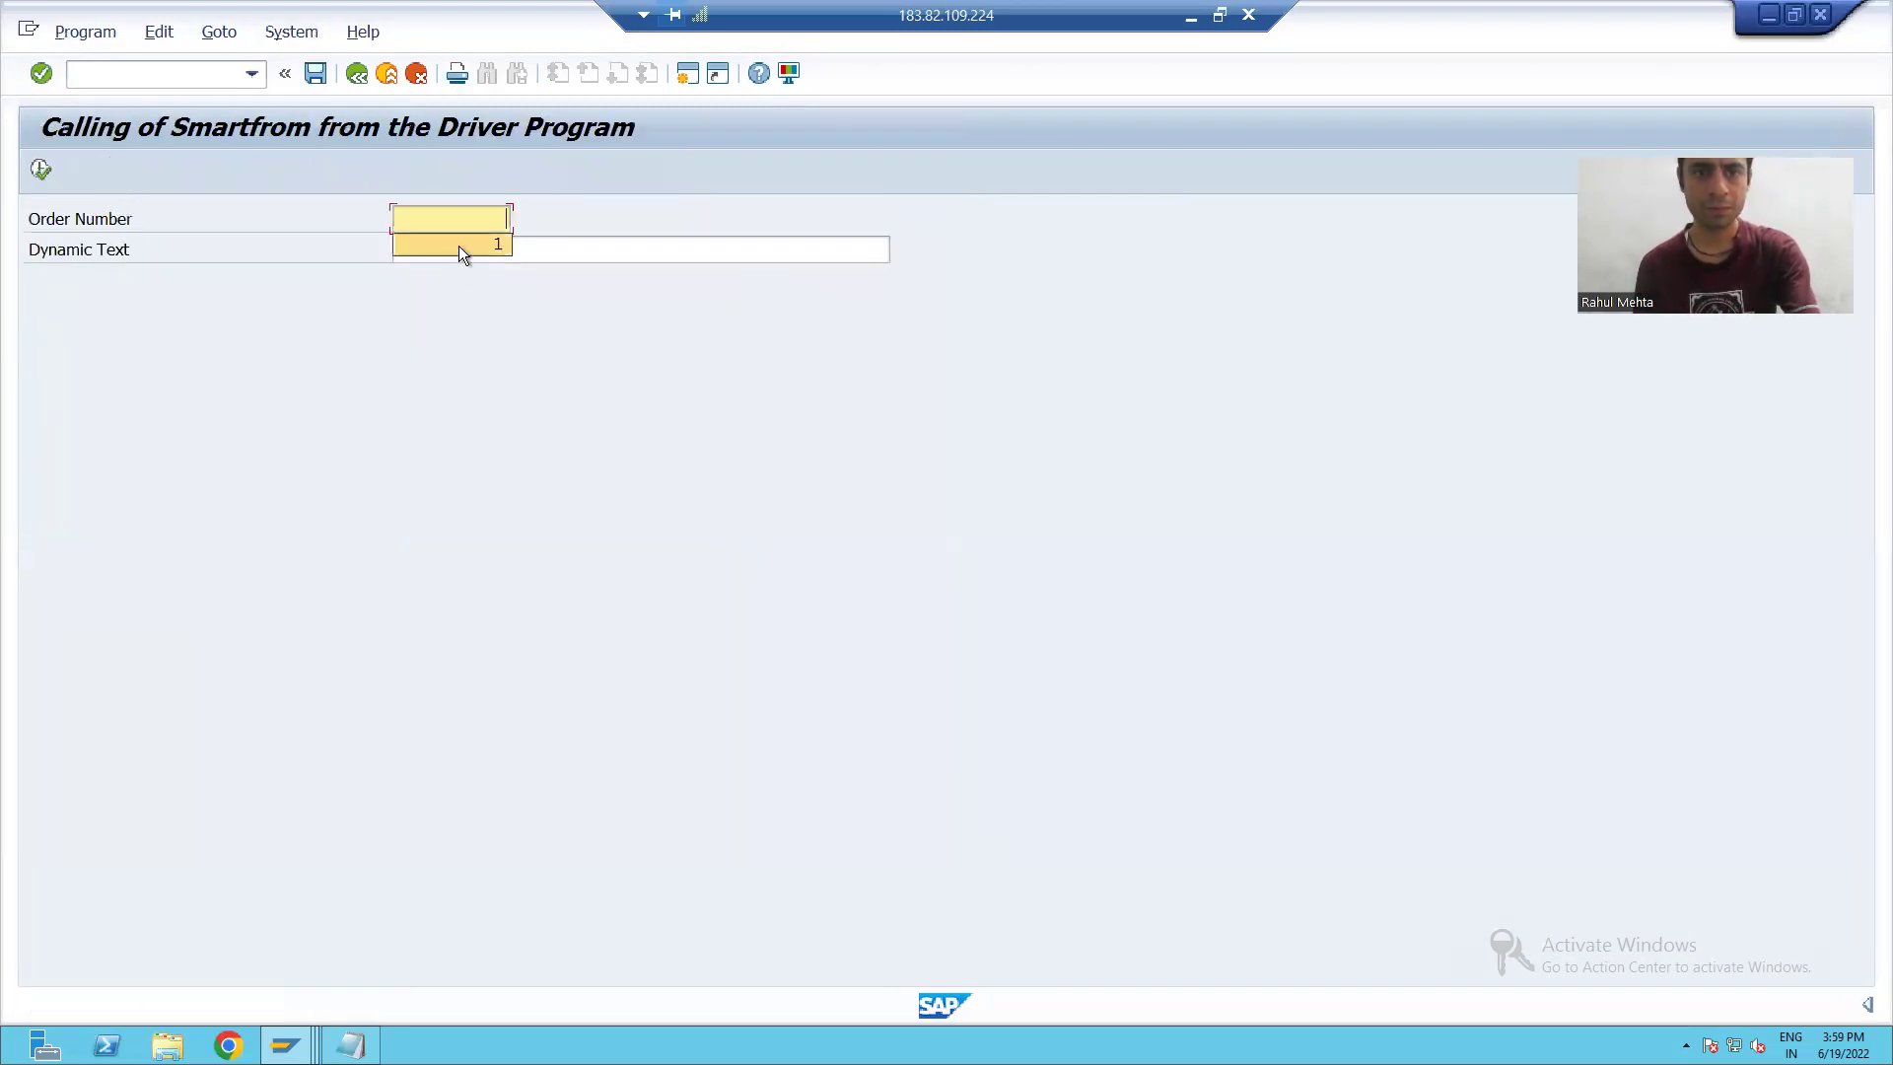
left_click(458, 246)
left_click(459, 249)
left_click(458, 270)
left_click(41, 169)
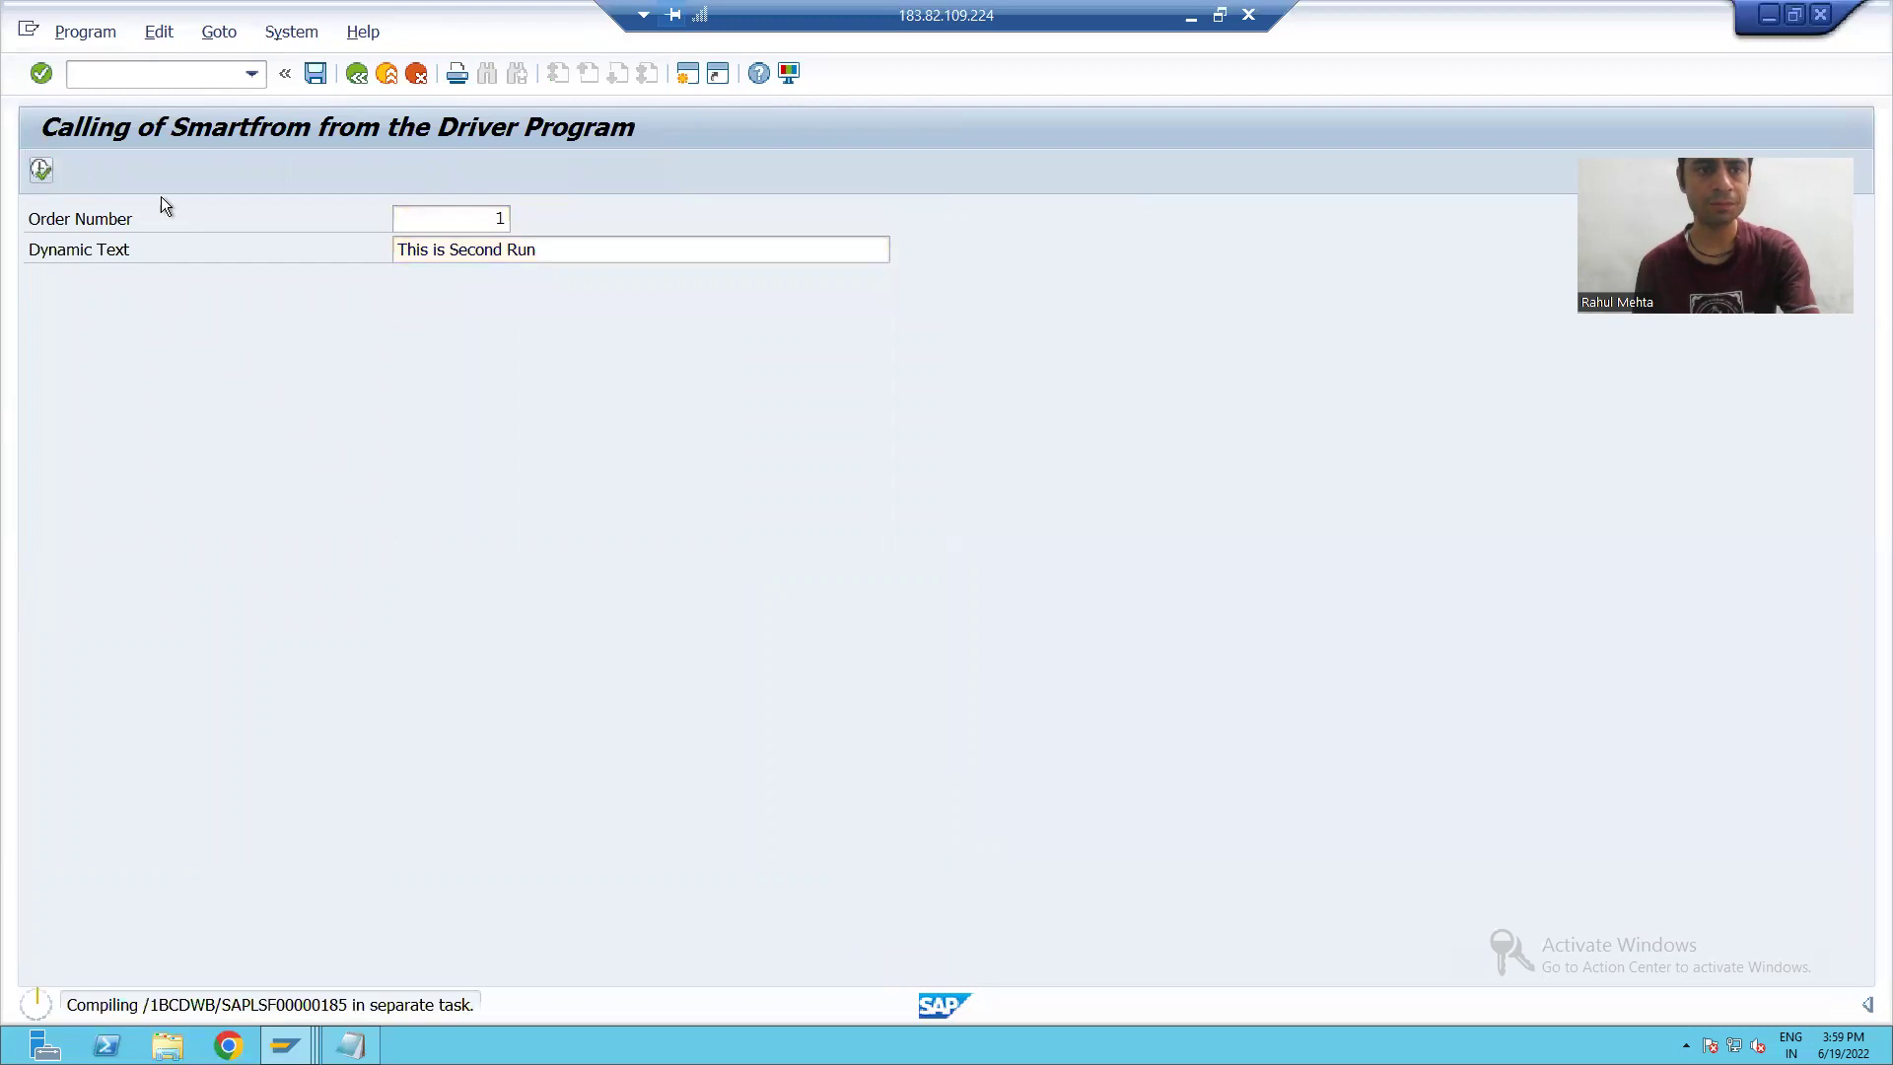
left_click(262, 262)
left_click(251, 292)
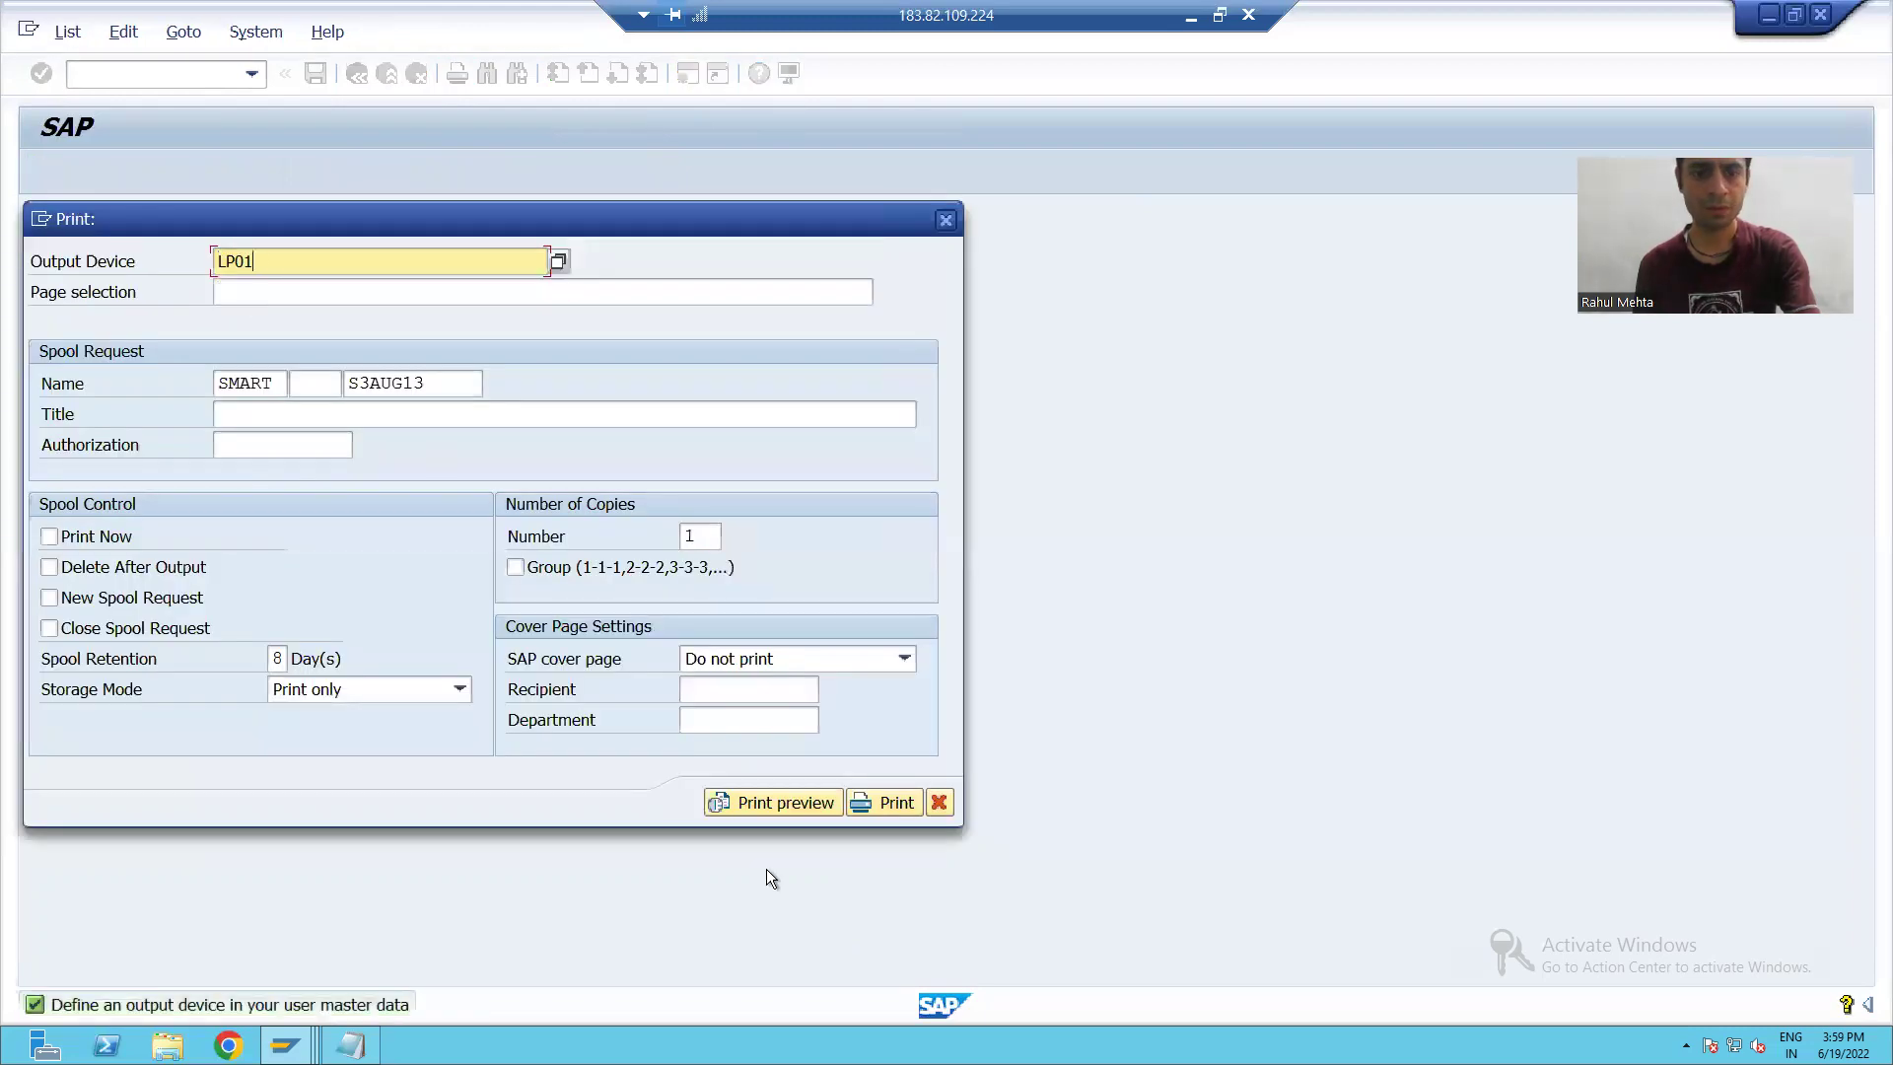
Preview the output and confirm the order number prints as a bar code on page 1.
left_click(765, 801)
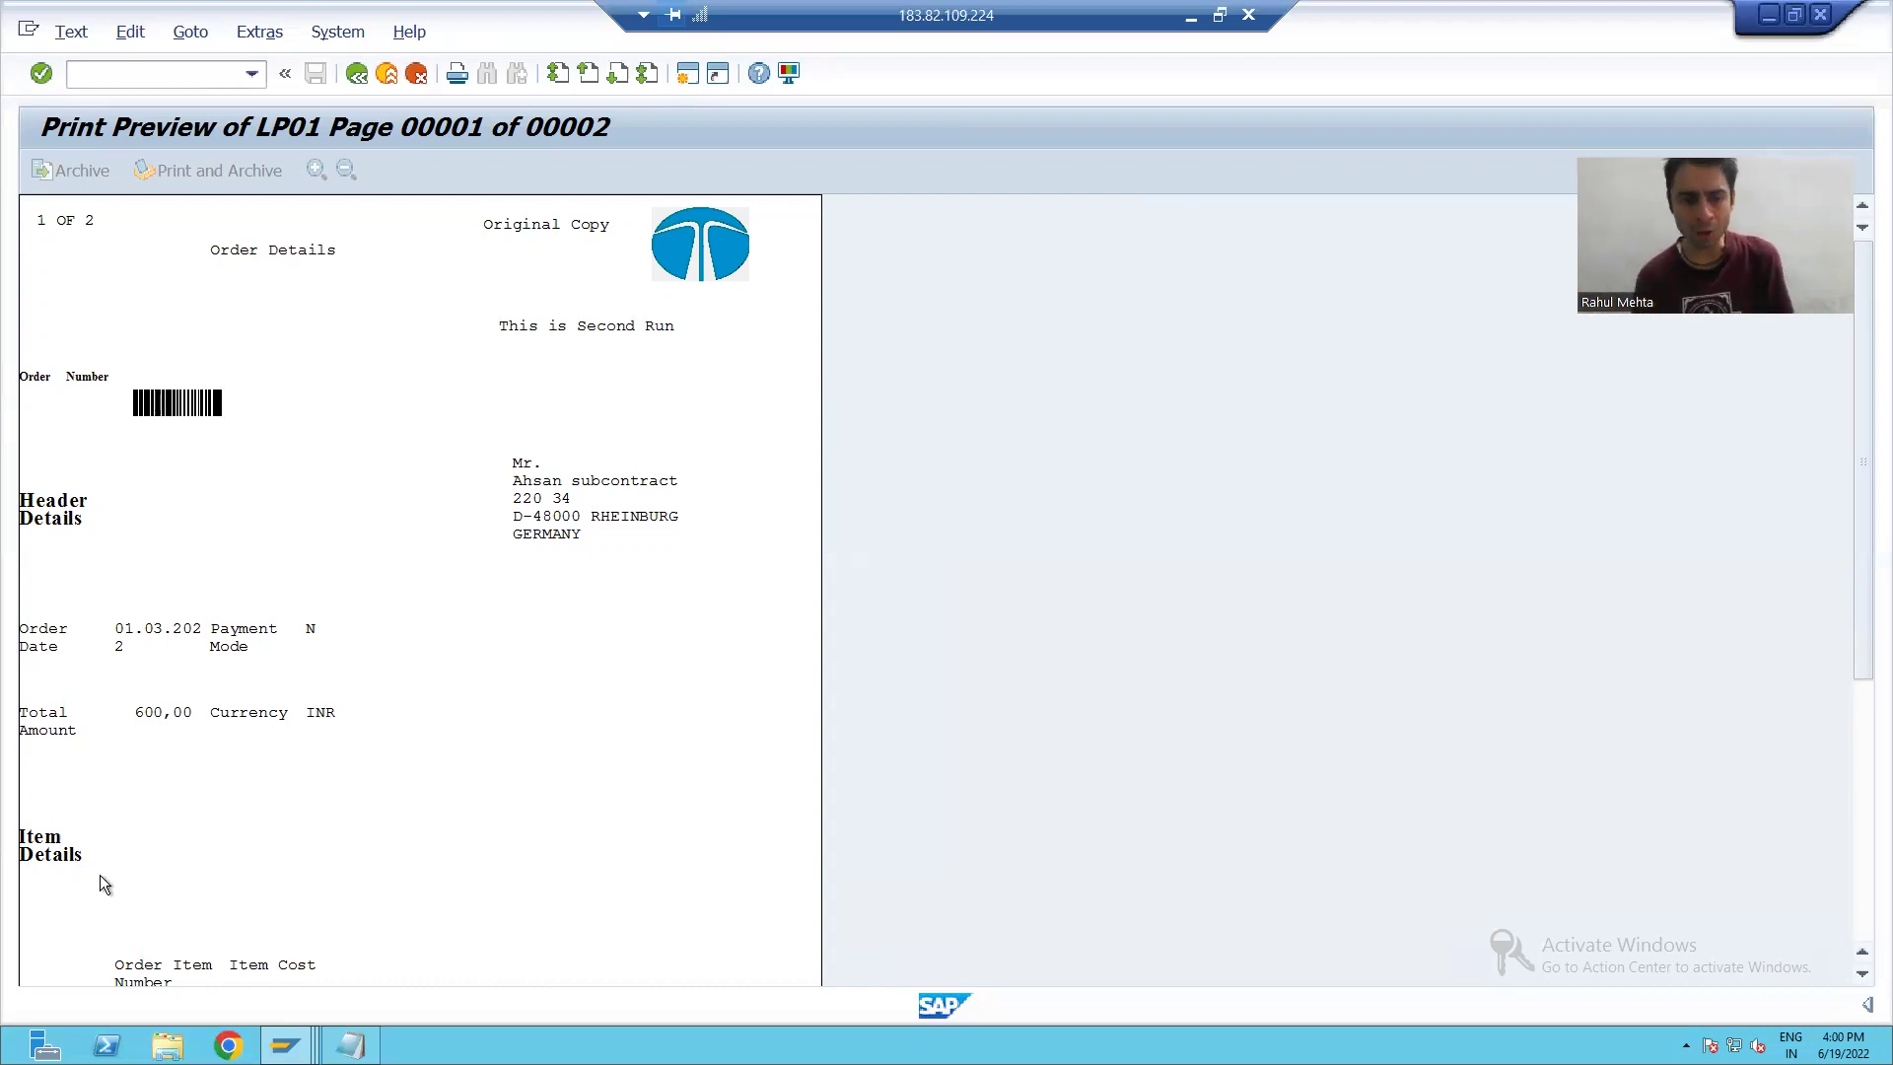
Check in style ZSS_ORDER_28 that character format CF uses bar code ZBARCD28.
mouse_move(285, 1045)
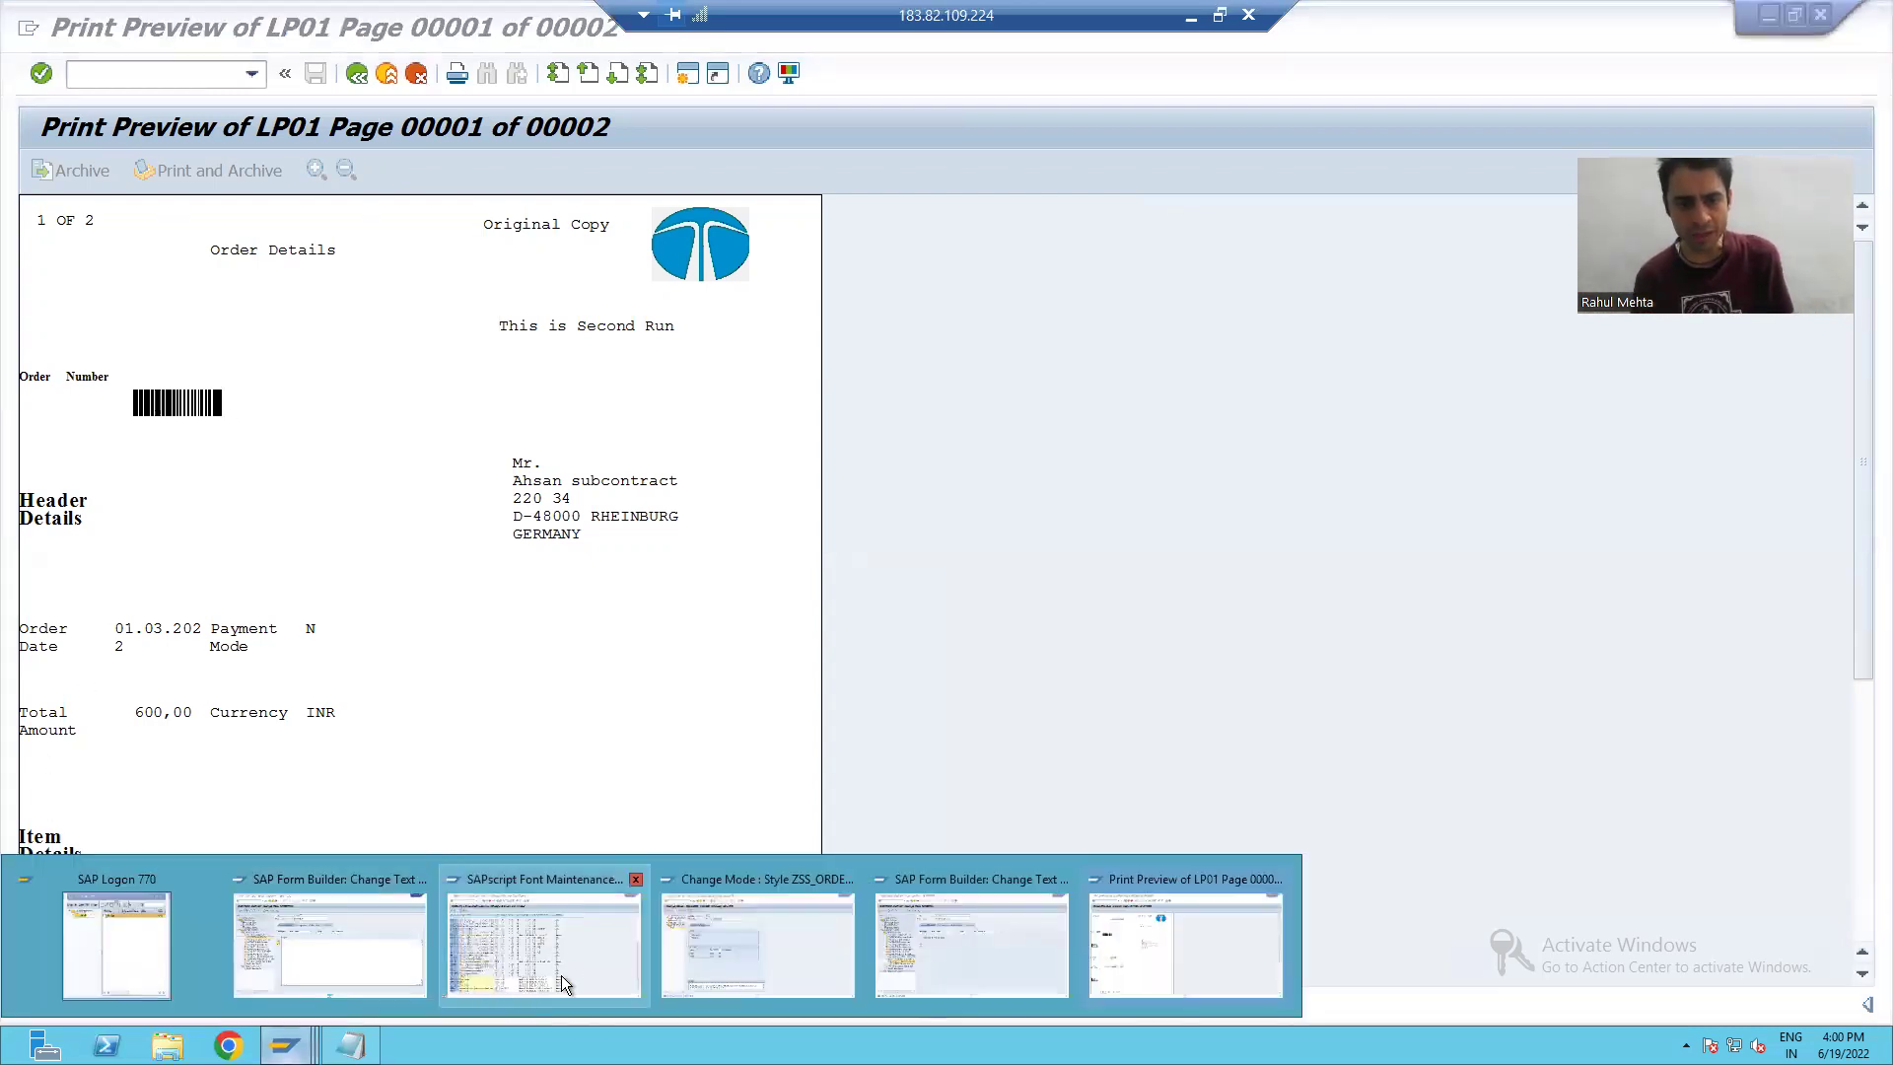
left_click(714, 973)
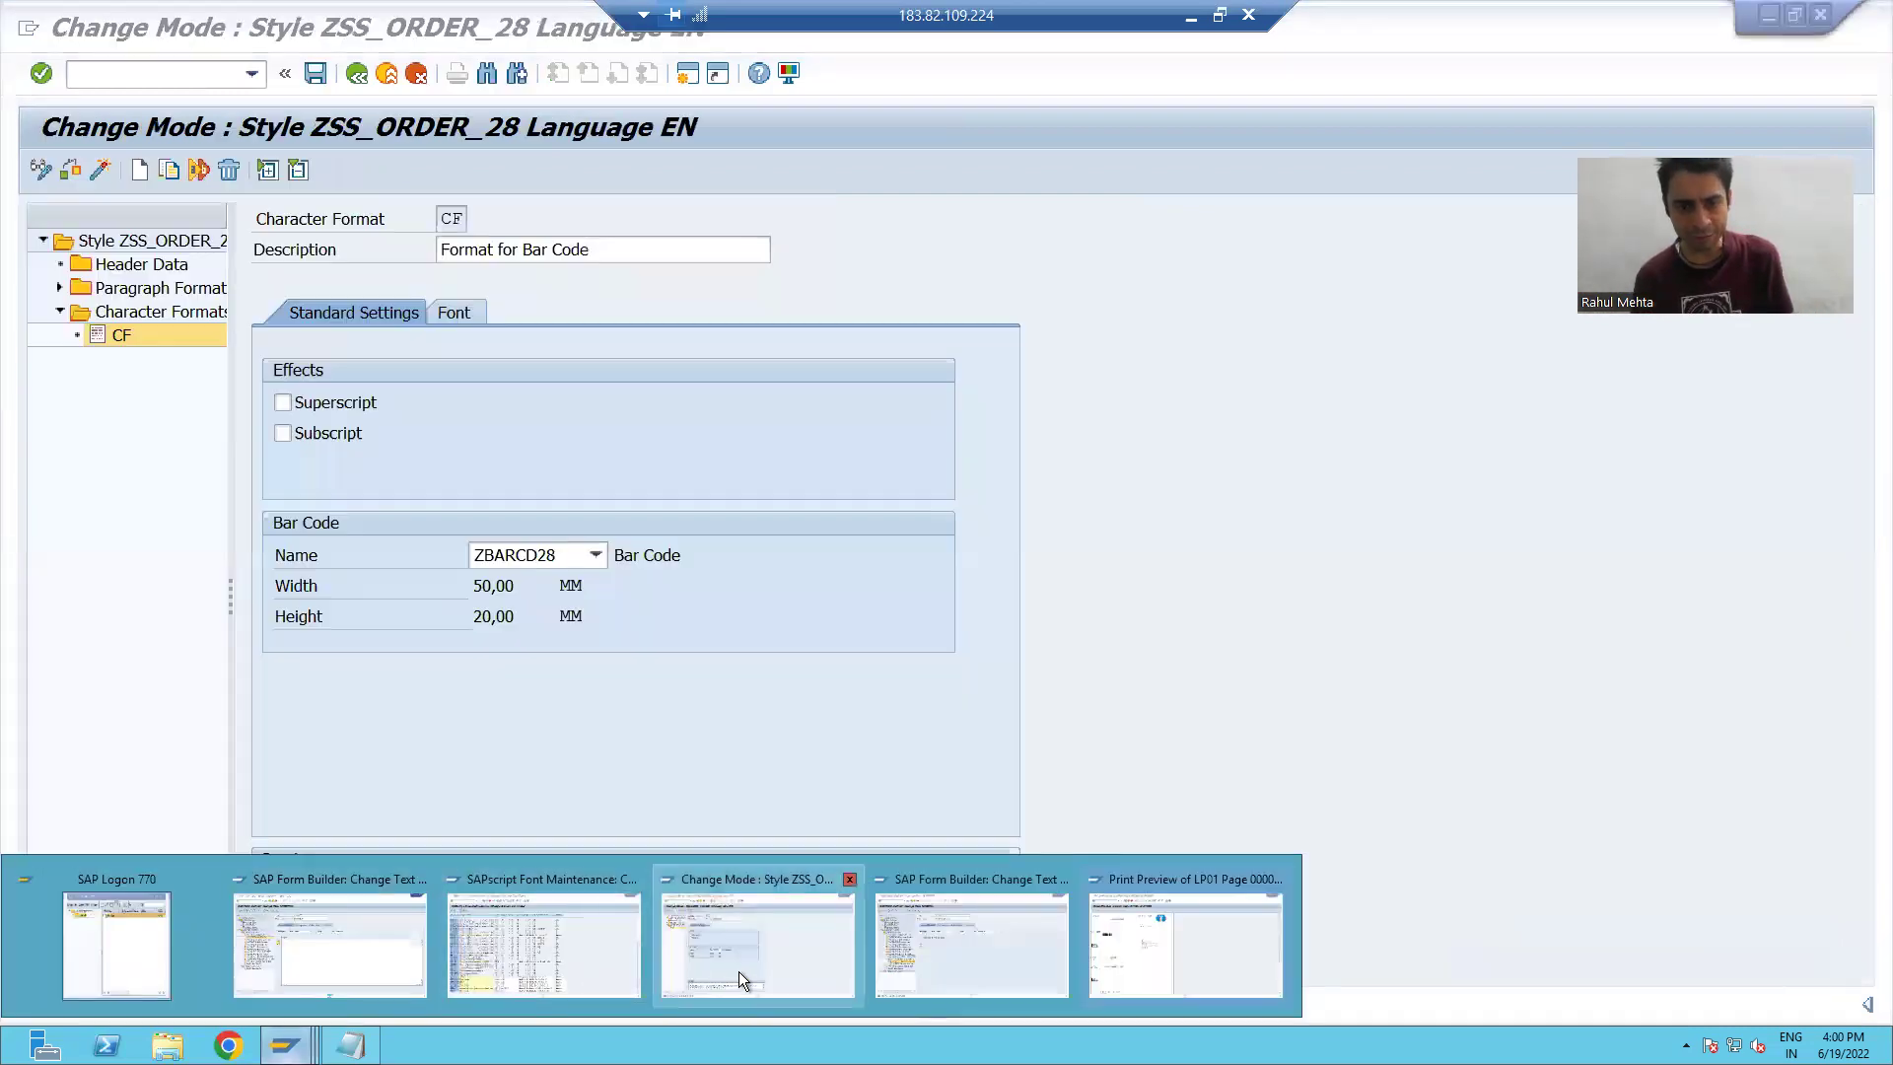
left_click(117, 336)
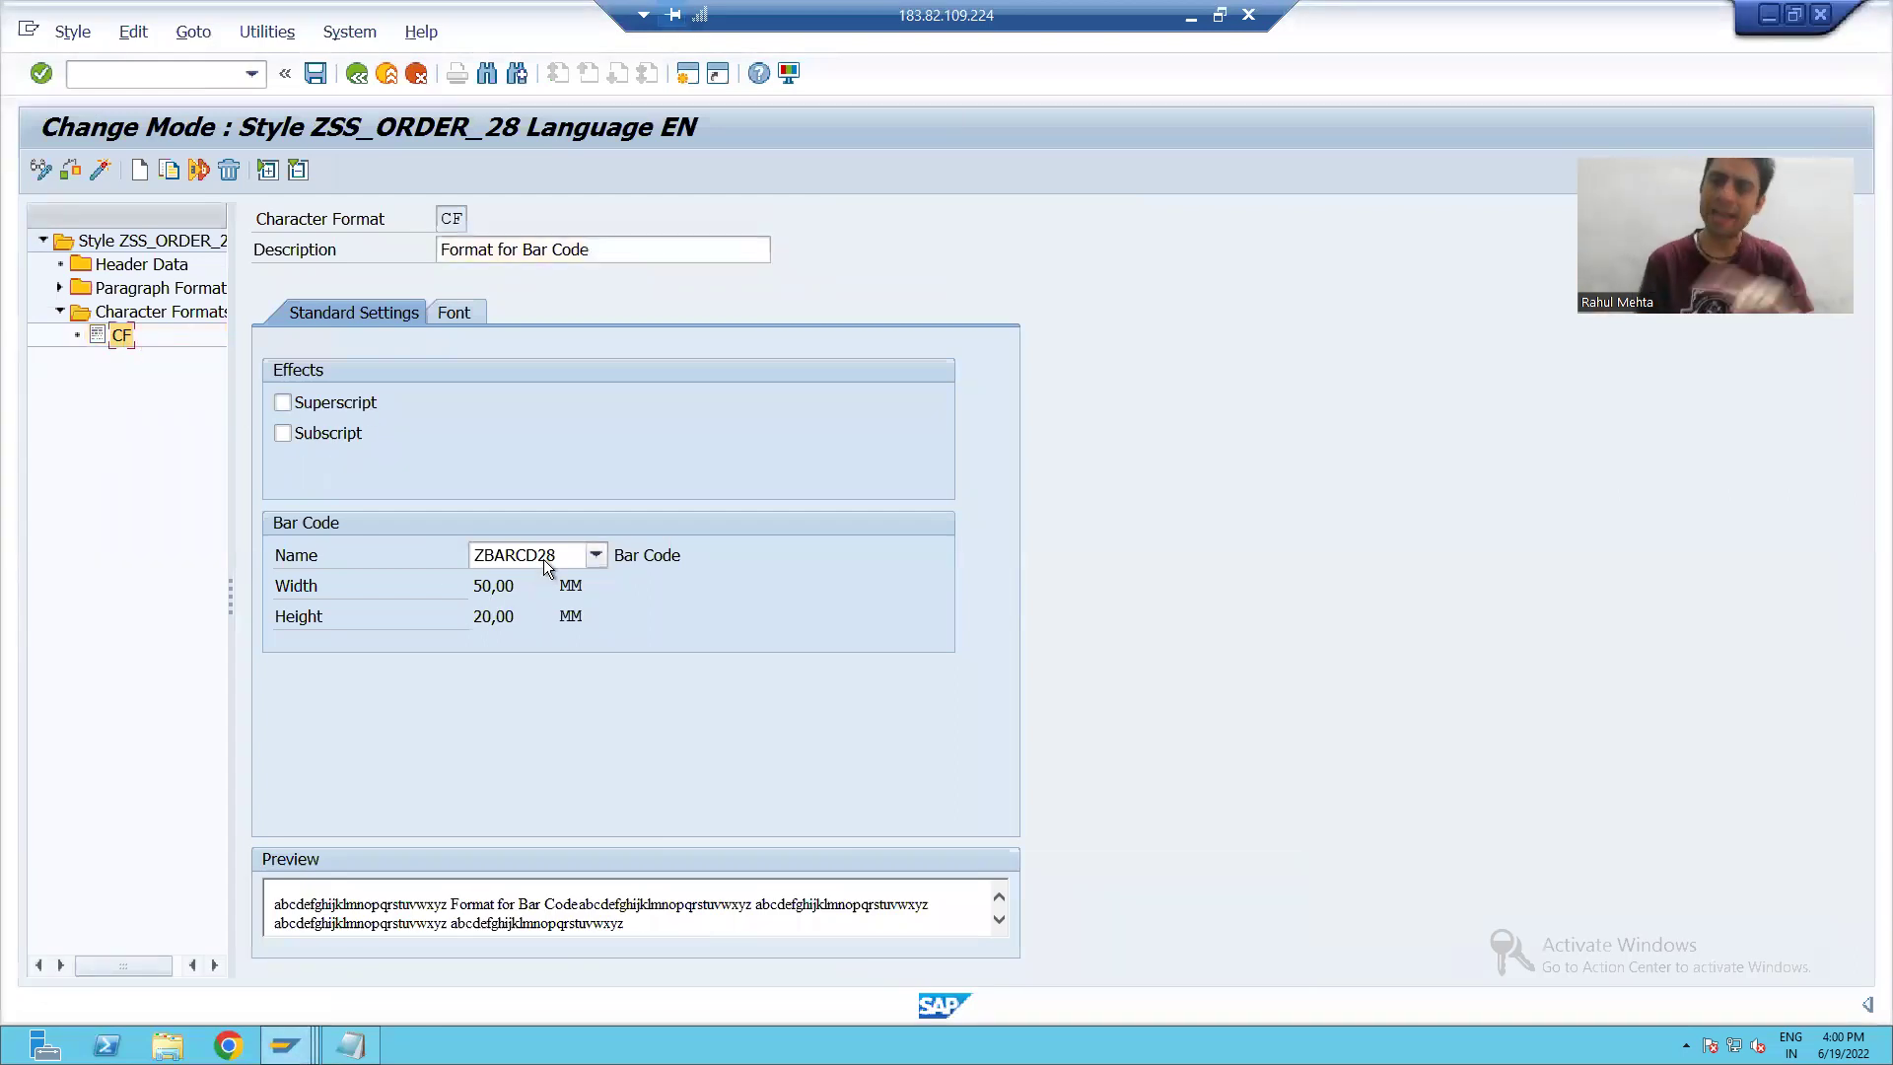
Reopen %TEXT3 in Form Builder to review the line <CF>&ls_data-ono&<CF>.
left_click(285, 1045)
left_click(937, 954)
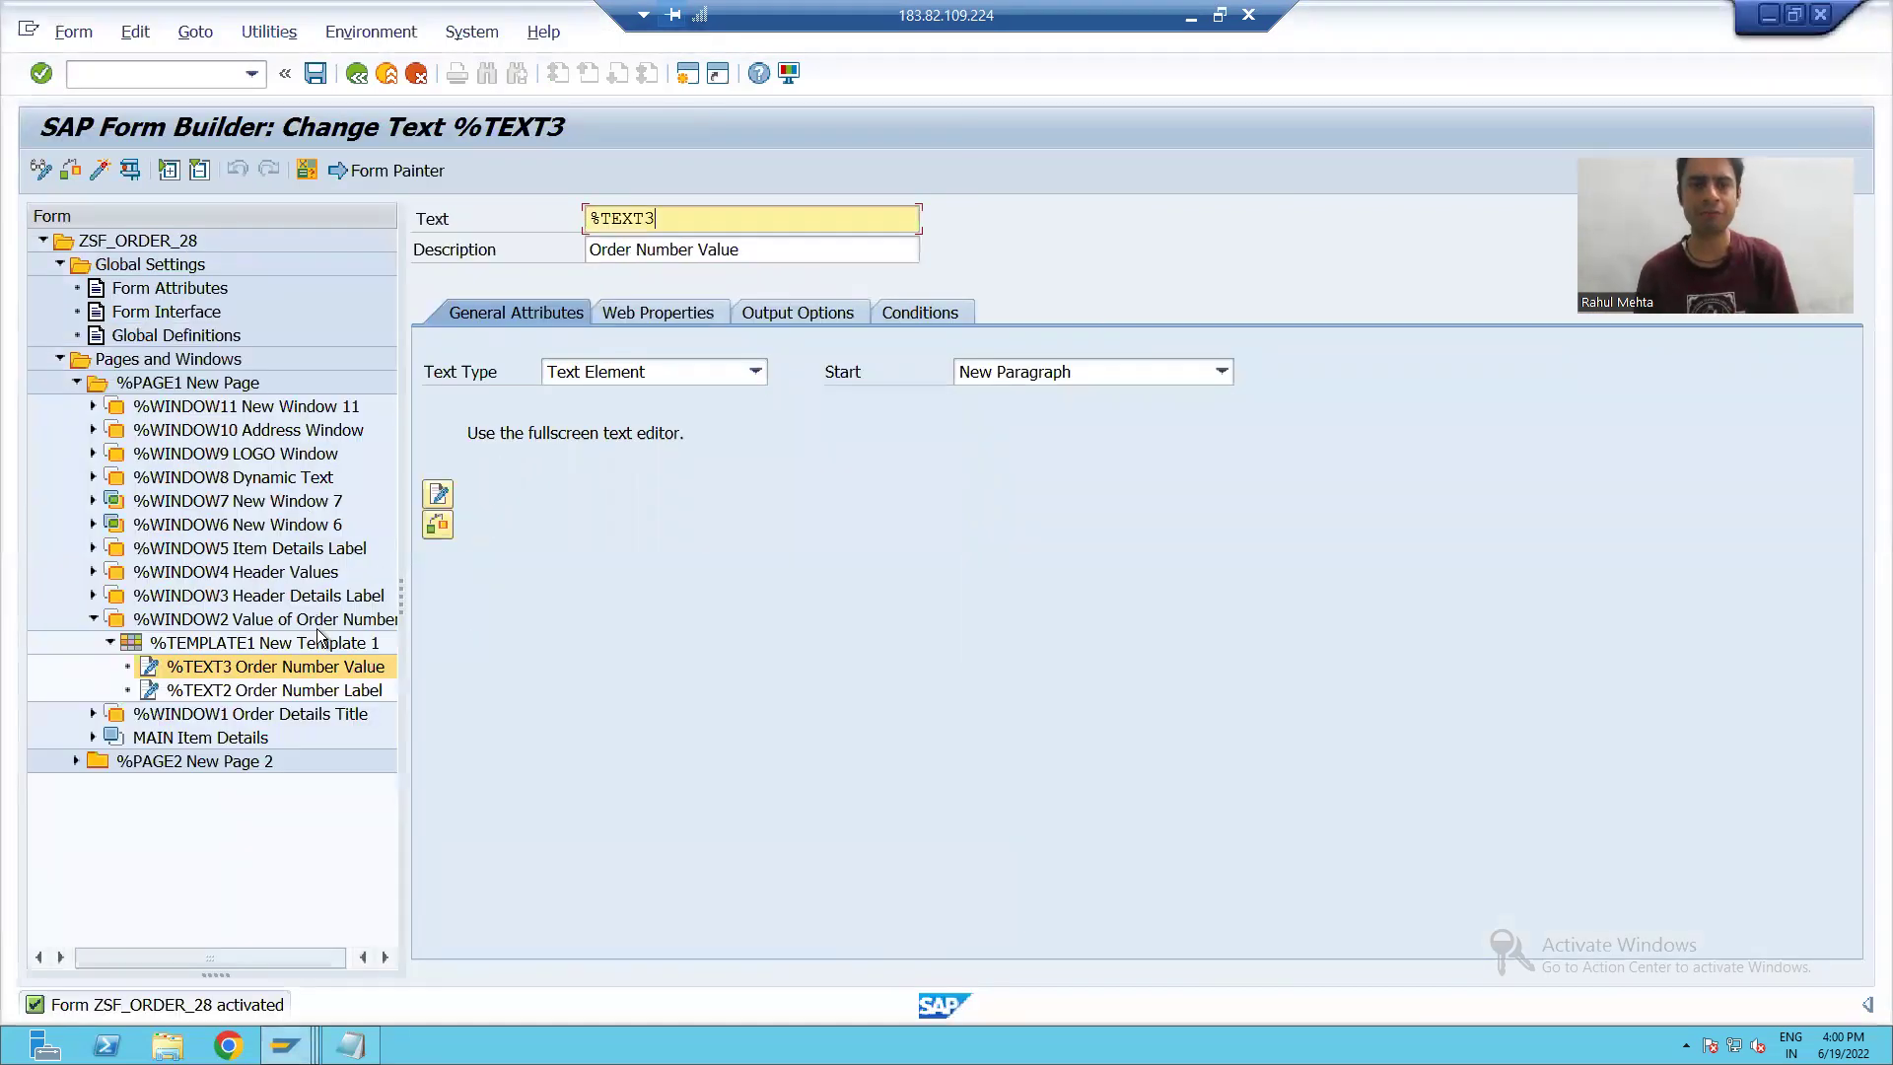
left_click(222, 671)
left_click(438, 493)
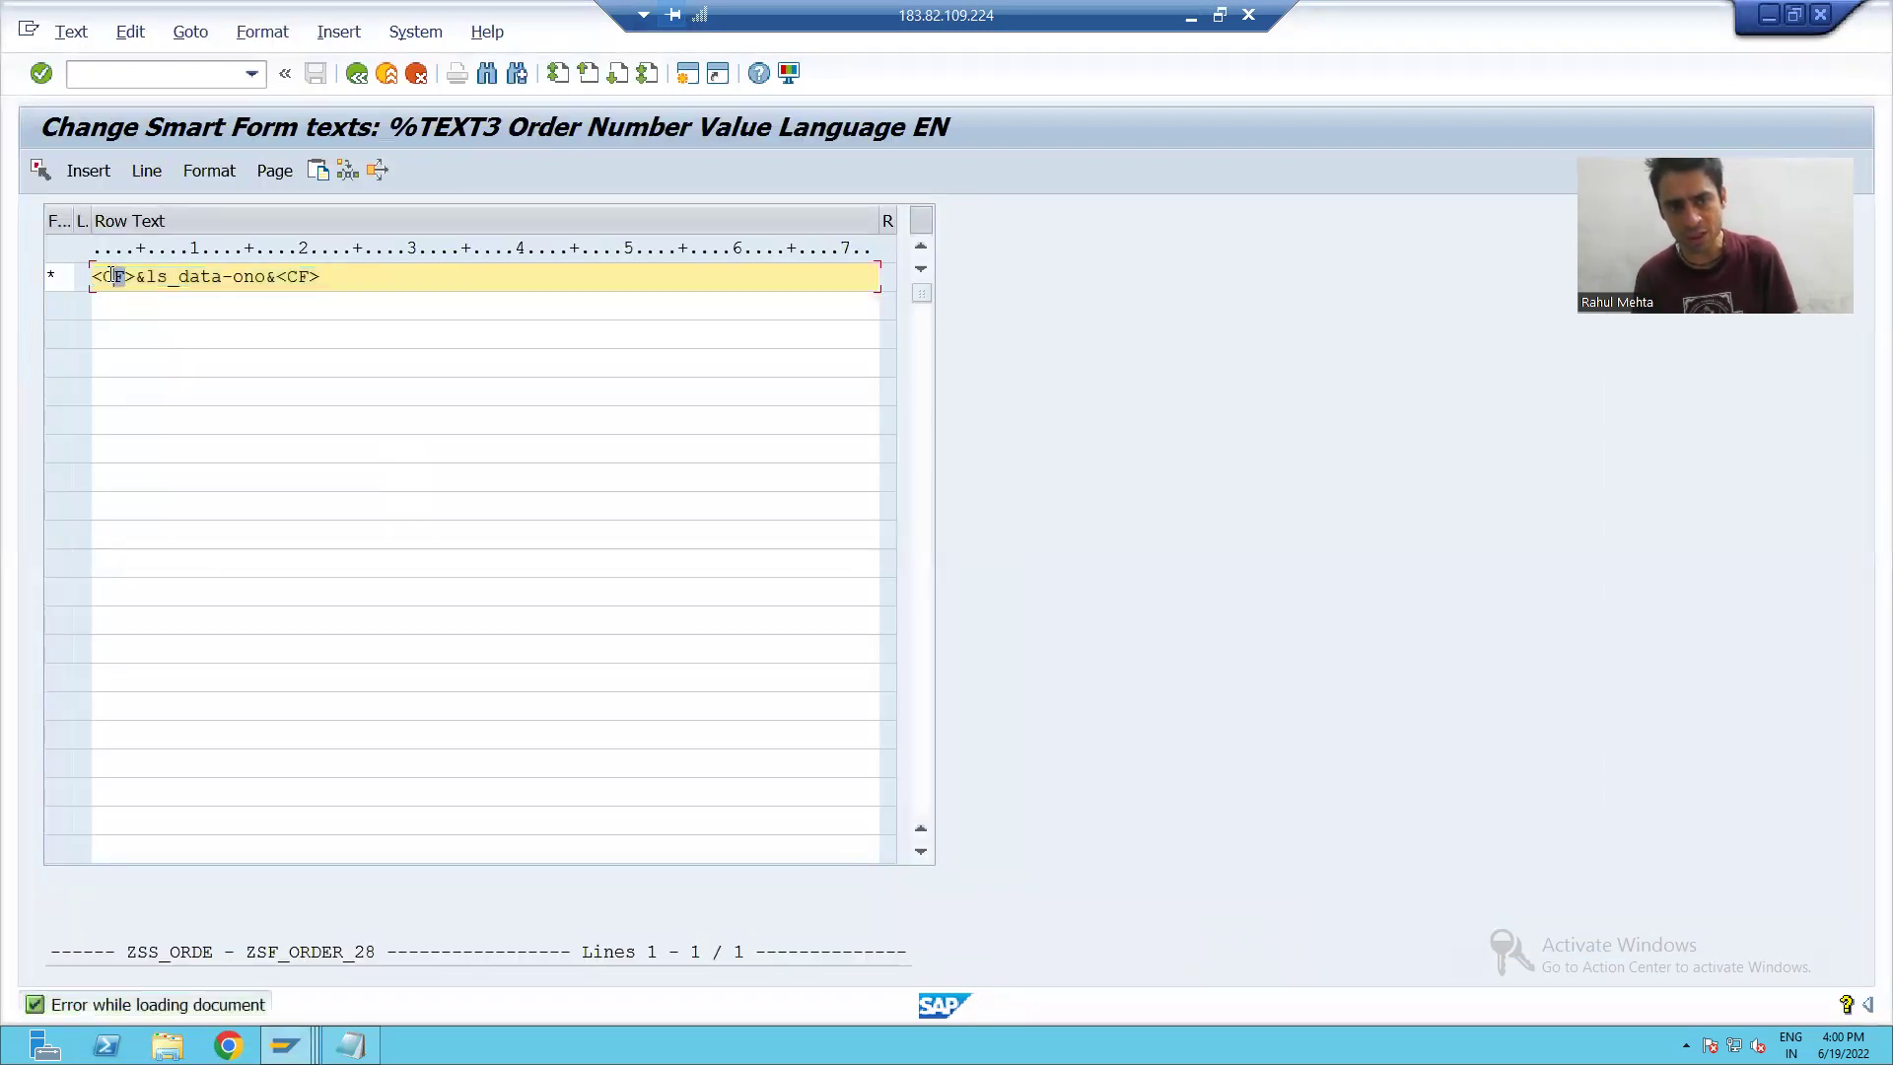
left_click_drag(320, 277, 277, 277)
left_click(297, 280)
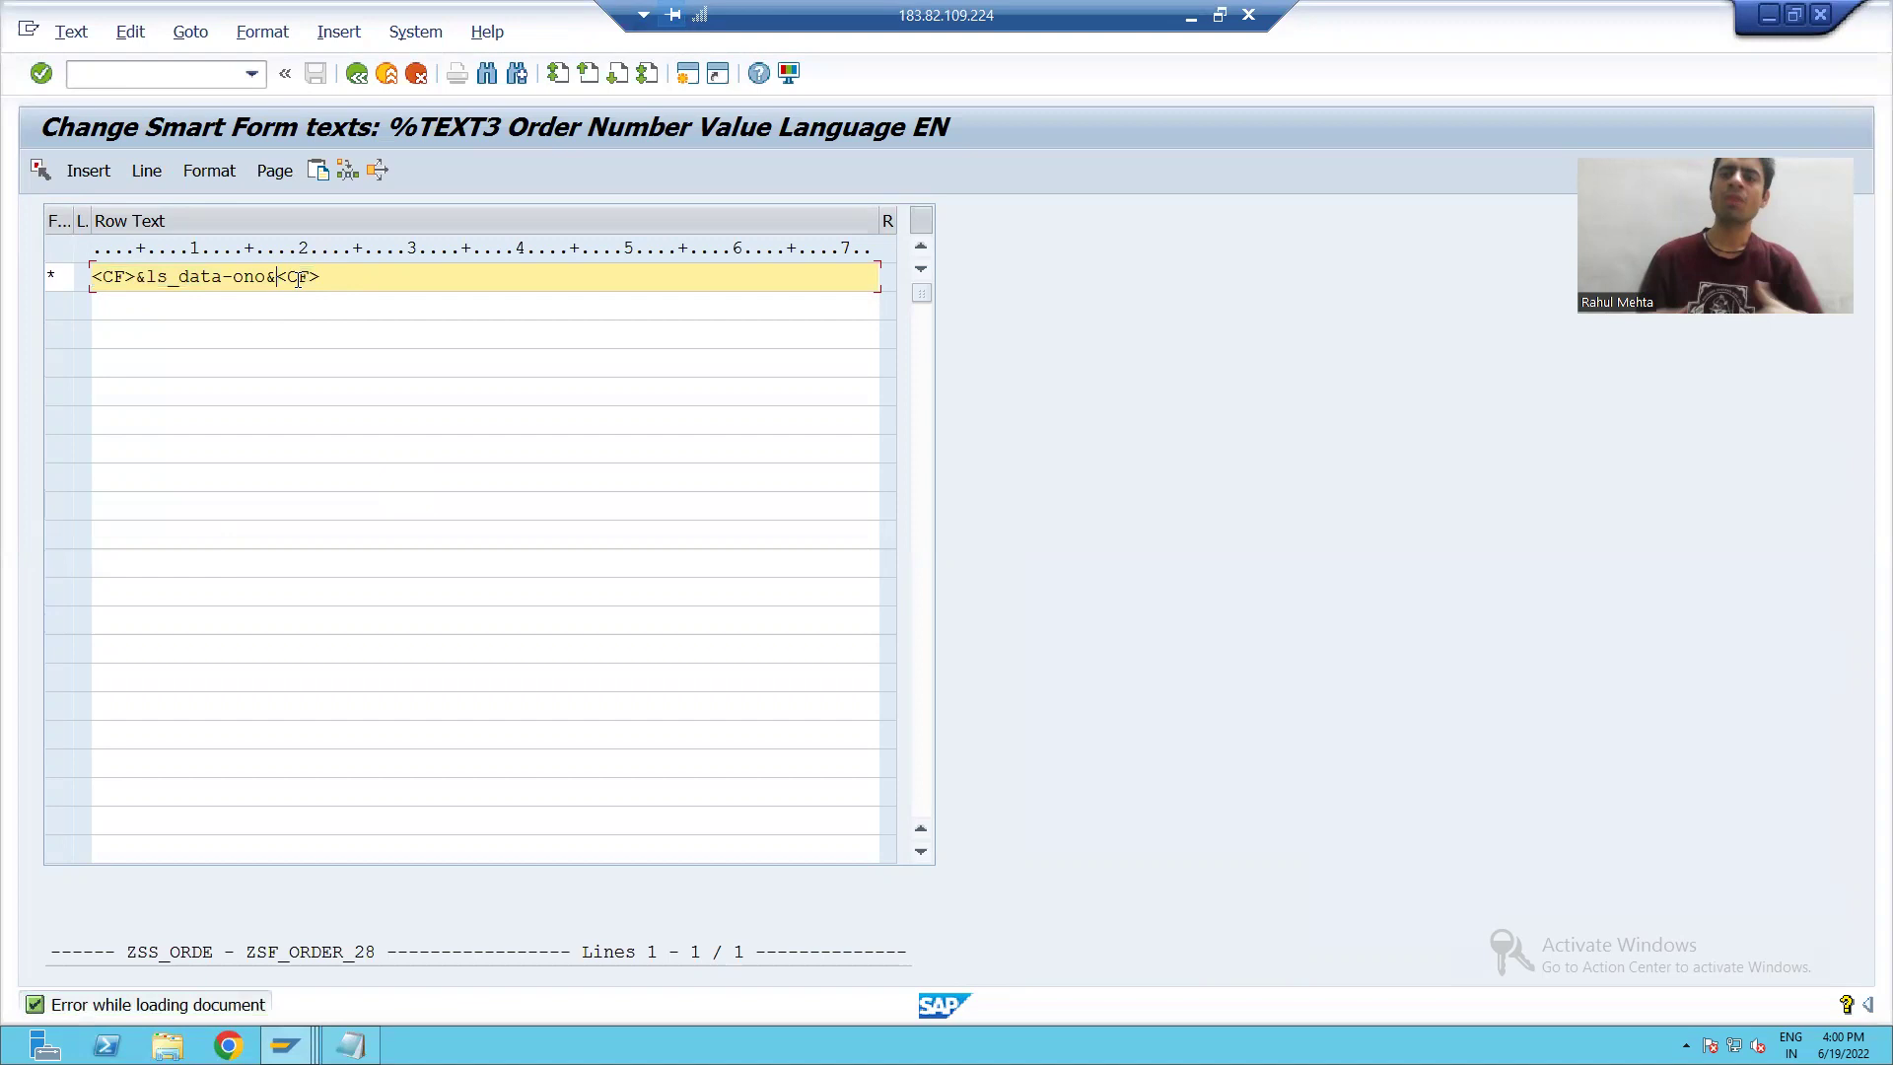